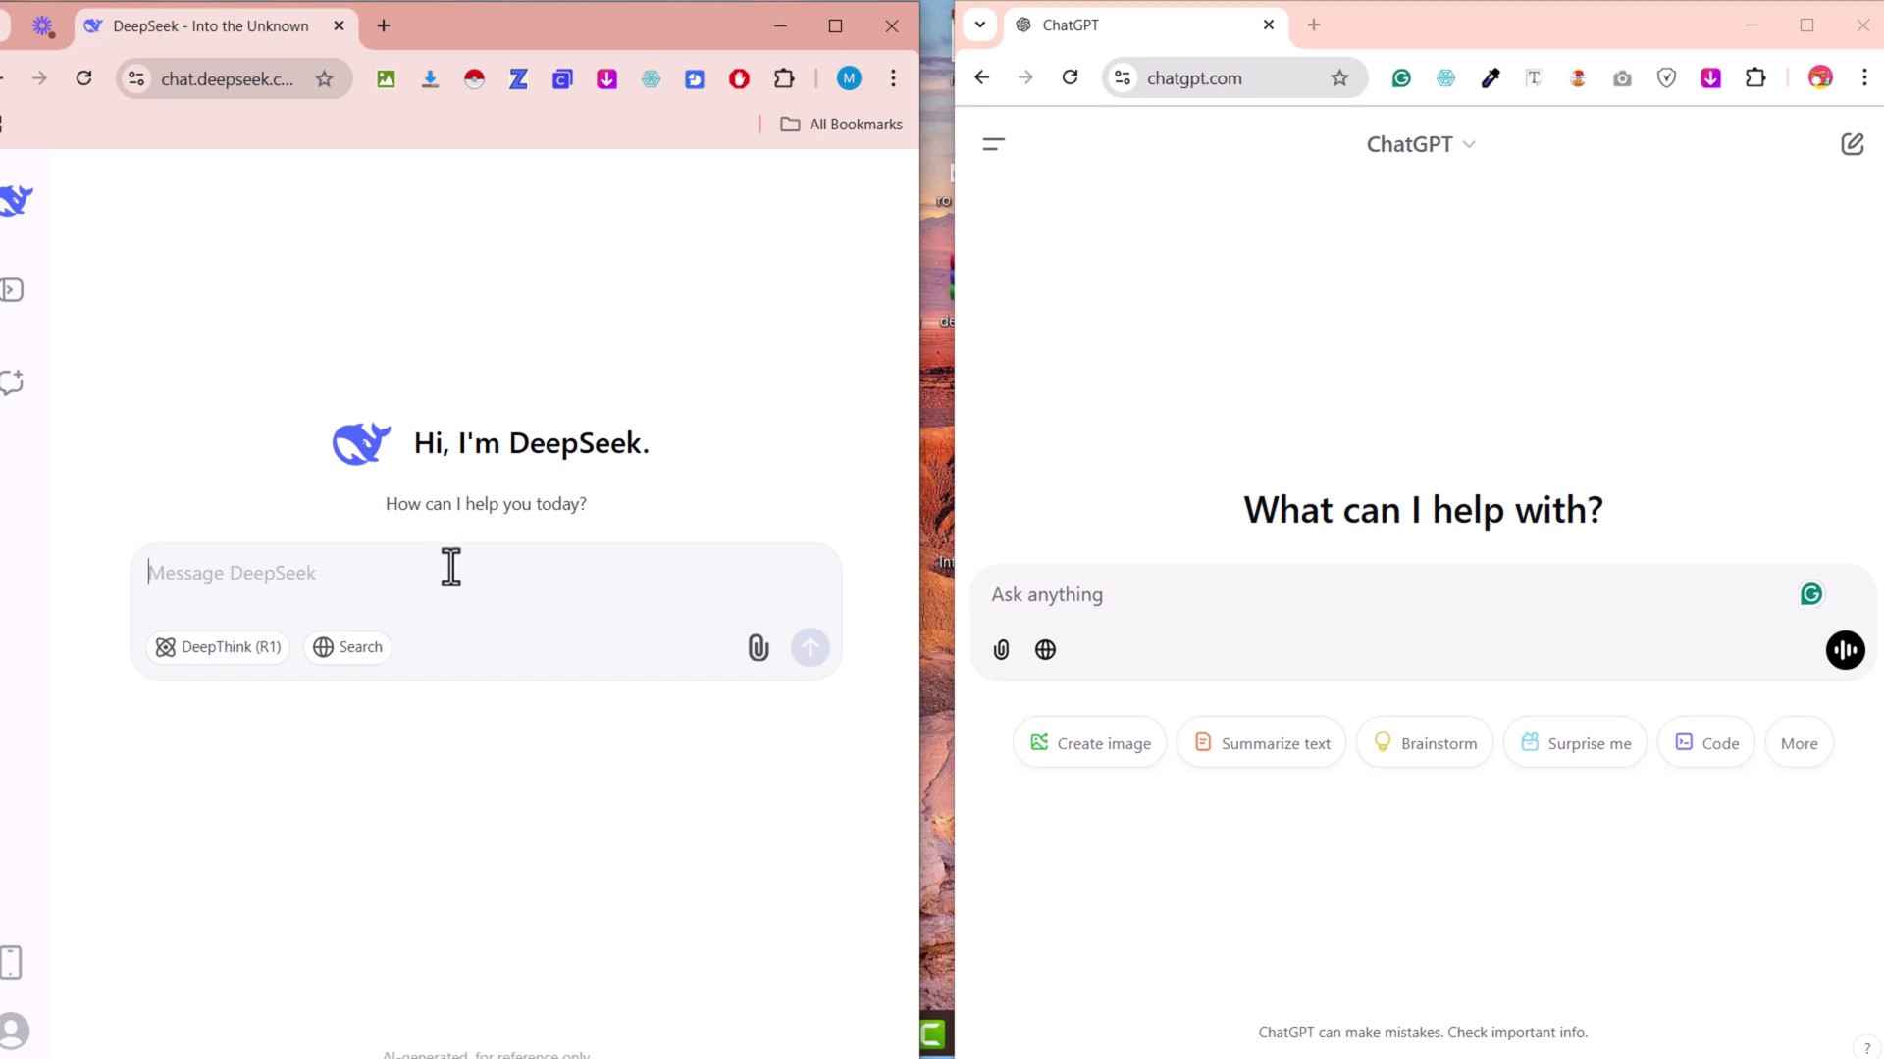
Step: Paste the 5000-word SEO article prompt into both the DeepSeek and ChatGPT message boxes
{"action": "type", "text": "Write an Article of 5000 words. At least 10 headings and subheadings, include paragraphs and On-Page SEO Optimized article based on given keyword. You need to make sure all the qualities of an article that you can use for RANKING top on all search engines like google, Bing, Yandex and other engines. You also needs to maintain the readability score for a user based on keyword persona! Keyword\" How to write SEO optimized Article using AI tools\" At the end you need to suggest SEO title under 160 characters and Meta description under 160 characters.  Also you need to mention your Word count that how many words you have written for this article!"}
{"action": "scroll", "coordinate": [583, 566], "scroll_direction": "up", "scroll_amount": 1}
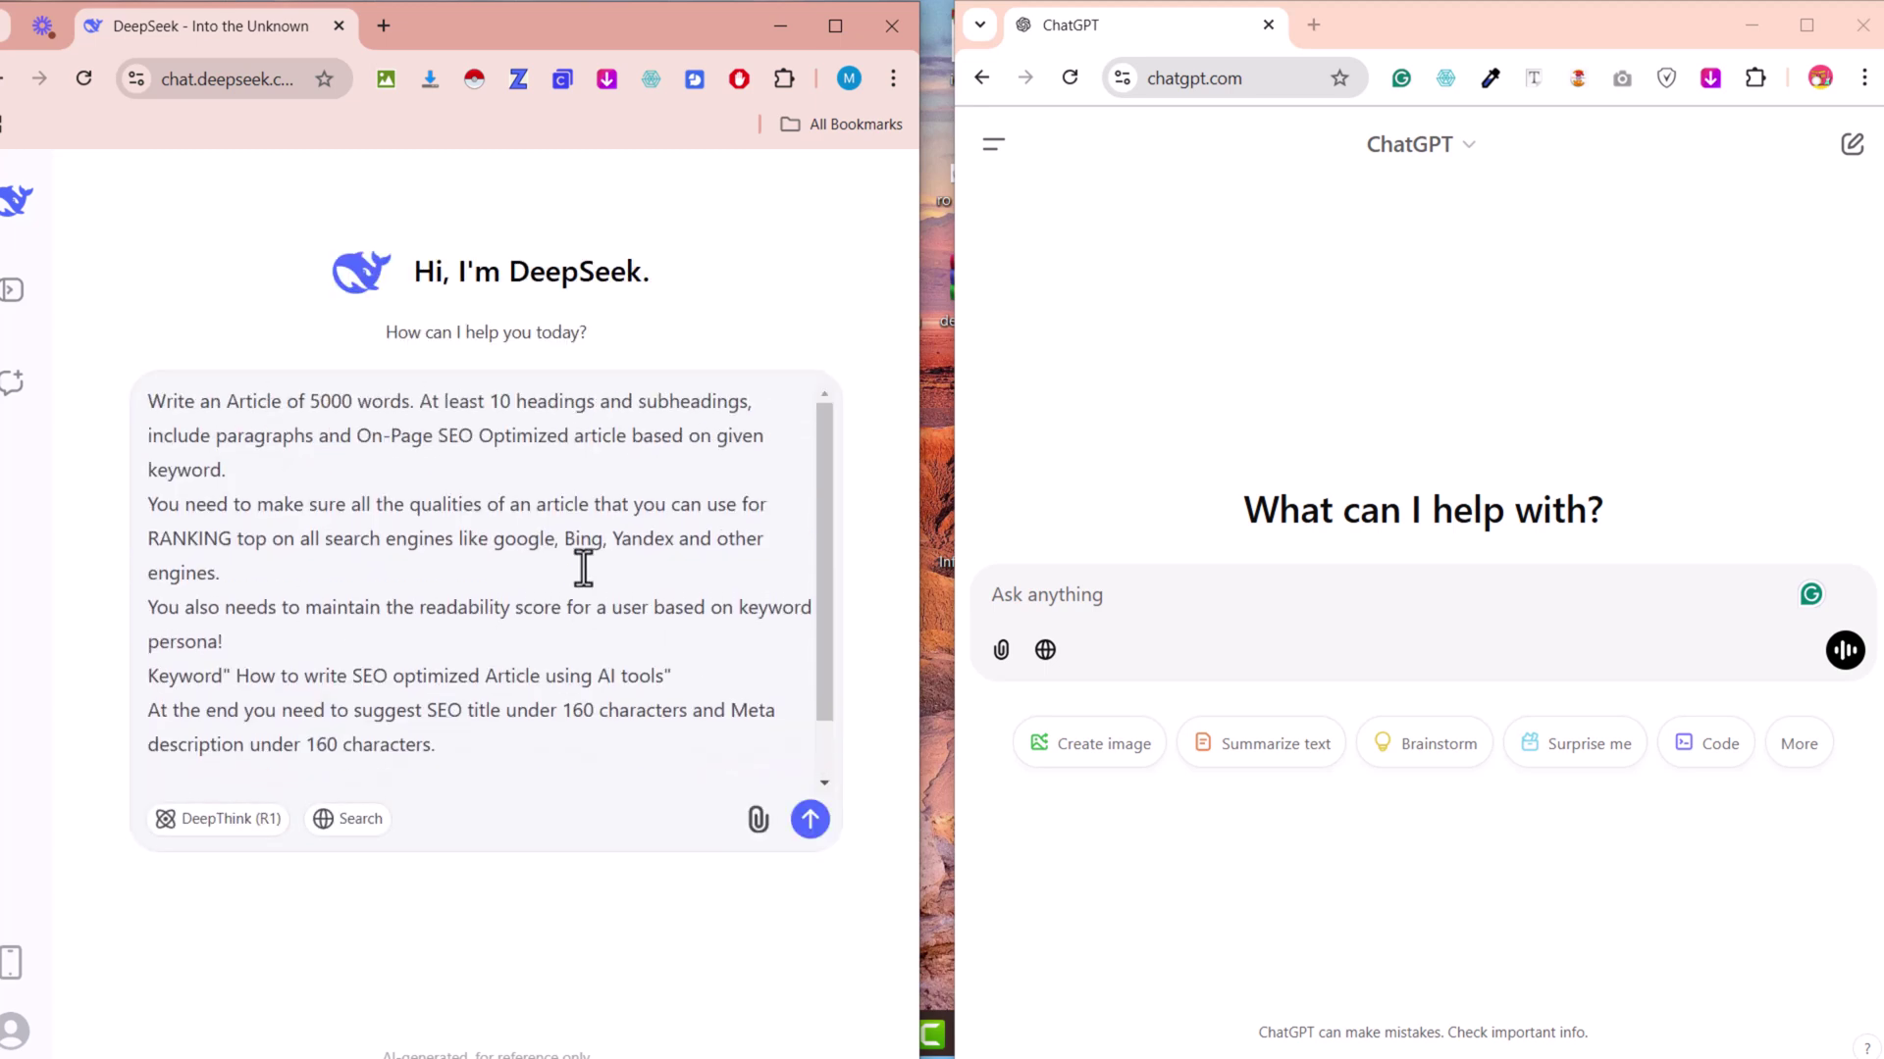
{"action": "scroll", "coordinate": [294, 590], "scroll_direction": "down", "scroll_amount": 1}
{"action": "scroll", "coordinate": [418, 658], "scroll_direction": "up", "scroll_amount": 1}
{"action": "scroll", "coordinate": [471, 559], "scroll_direction": "down", "scroll_amount": 1}
{"action": "left_click", "coordinate": [1368, 615]}
{"action": "key", "text": "ctrl+v"}
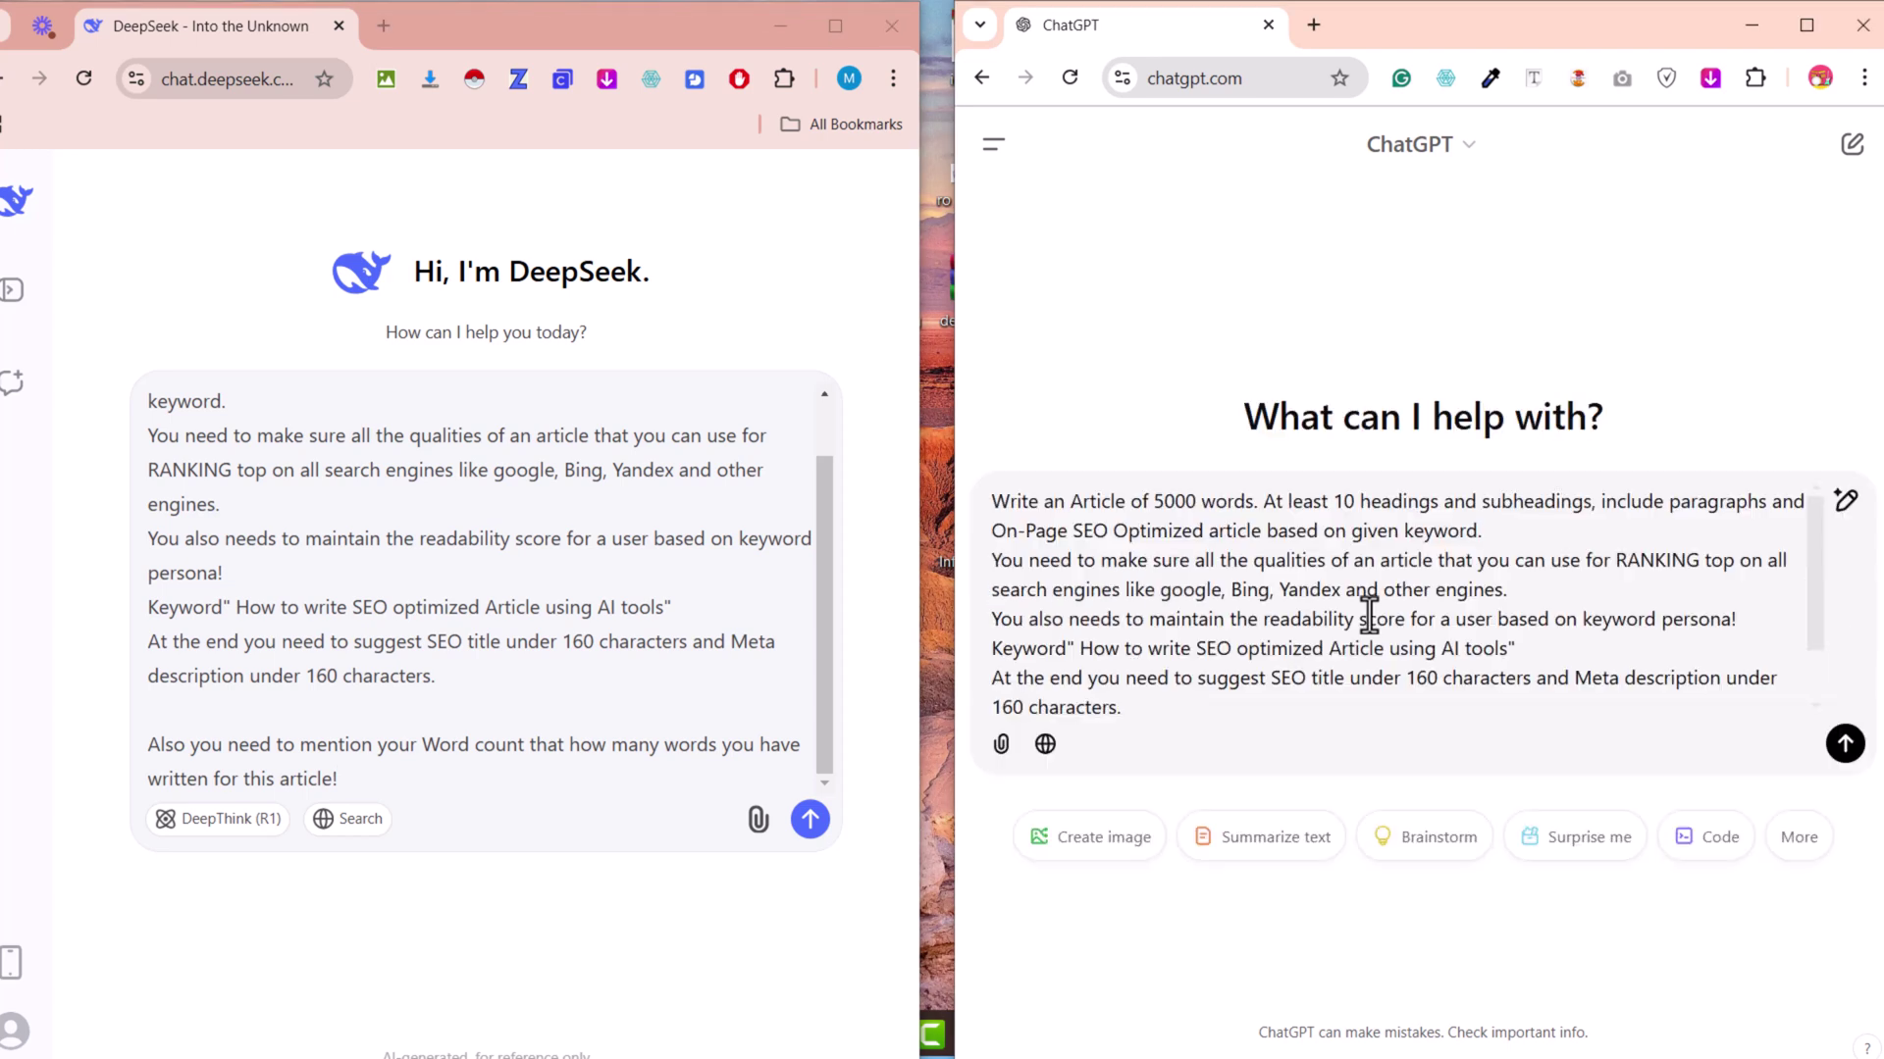
{"action": "scroll", "coordinate": [1314, 603], "scroll_direction": "down", "scroll_amount": 1}
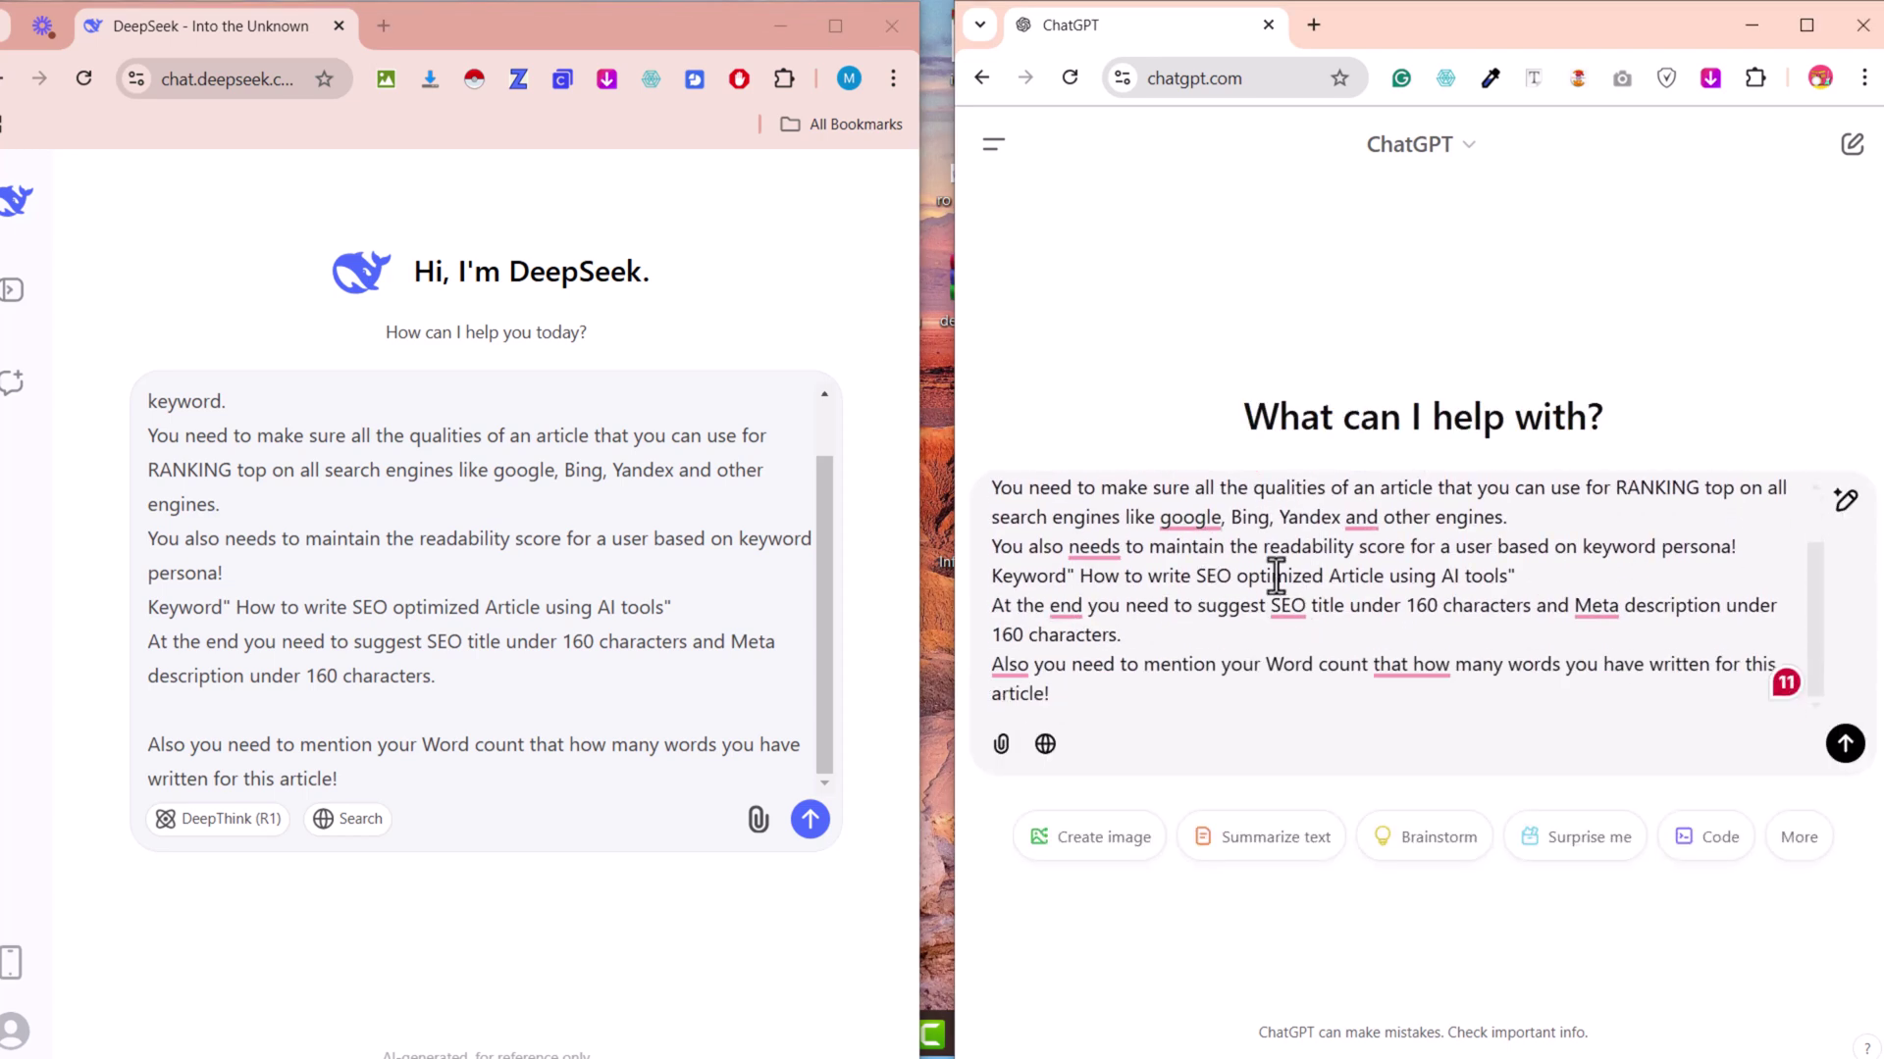
{"action": "scroll", "coordinate": [449, 530], "scroll_direction": "up", "scroll_amount": 1}
{"action": "scroll", "coordinate": [368, 619], "scroll_direction": "down", "scroll_amount": 1}
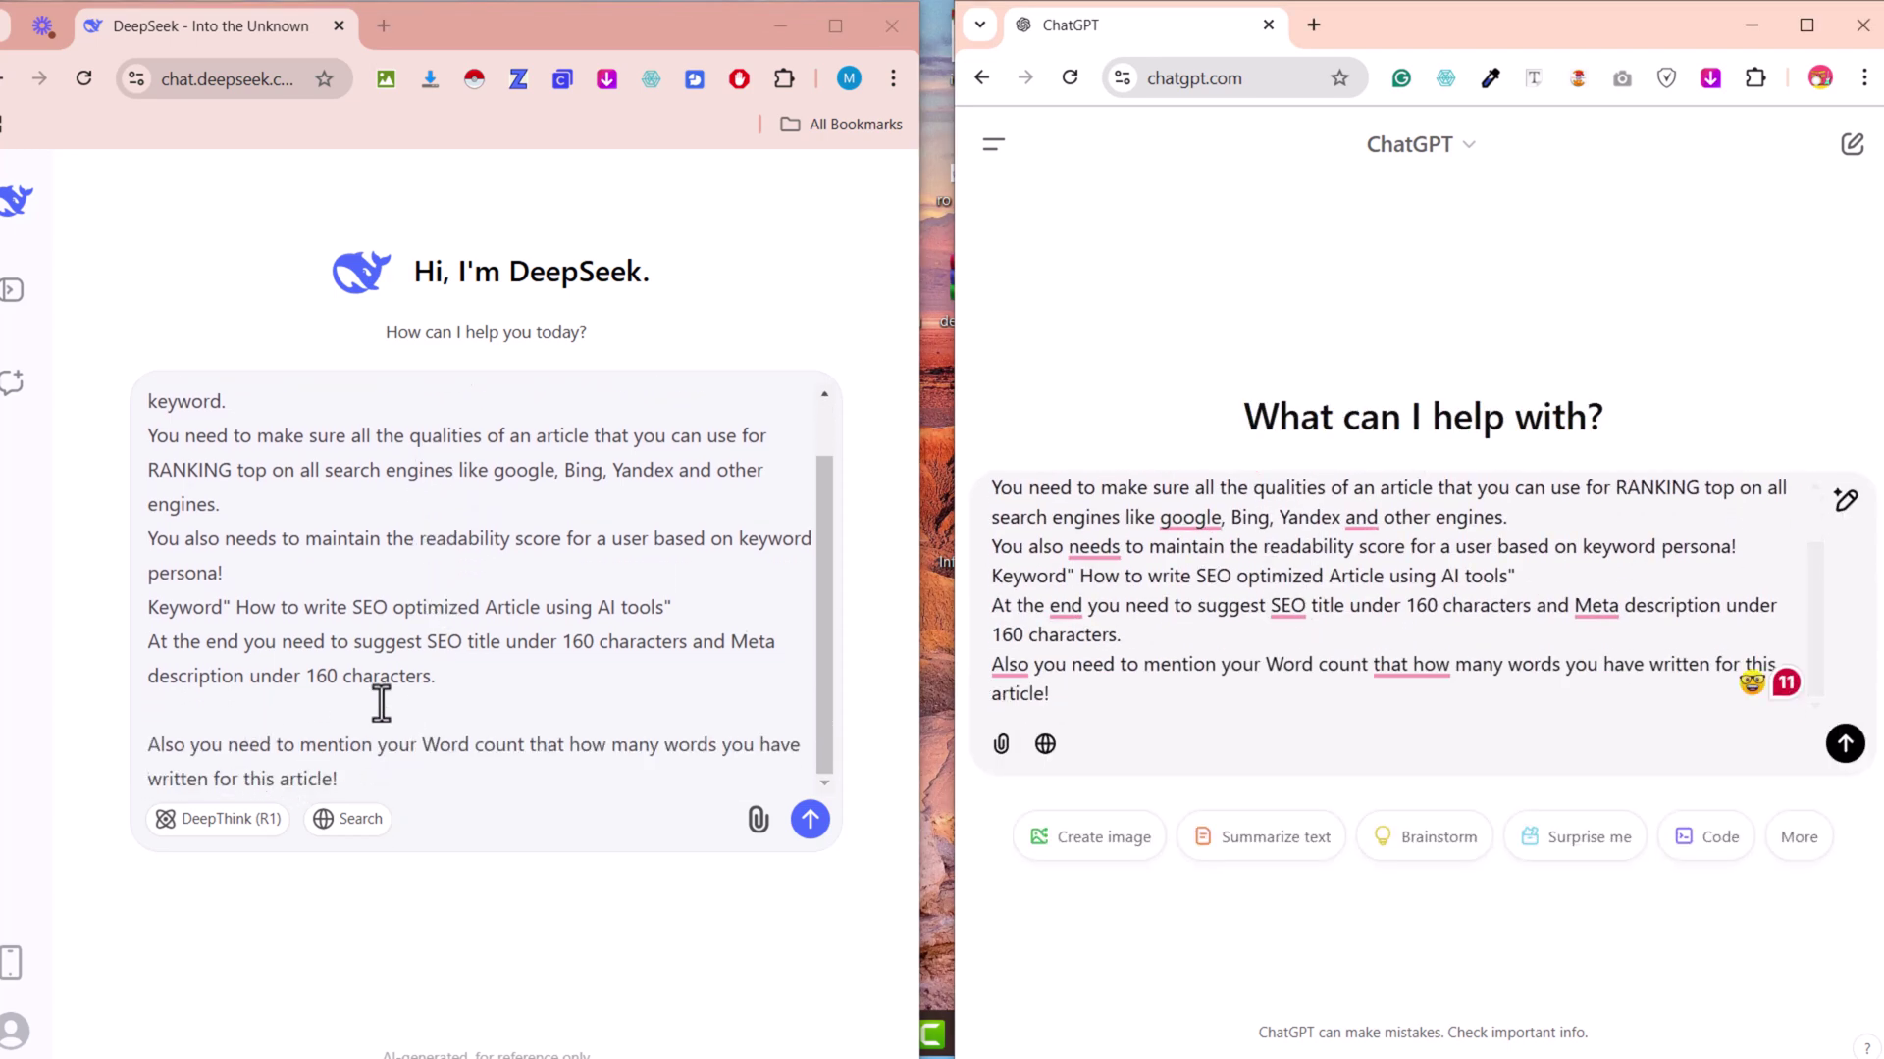
Step: Review the prompt's keyword, SEO title and meta description requests before sending from ChatGPT
{"action": "left_click_drag", "start_coordinate": [234, 608], "coordinate": [739, 598]}
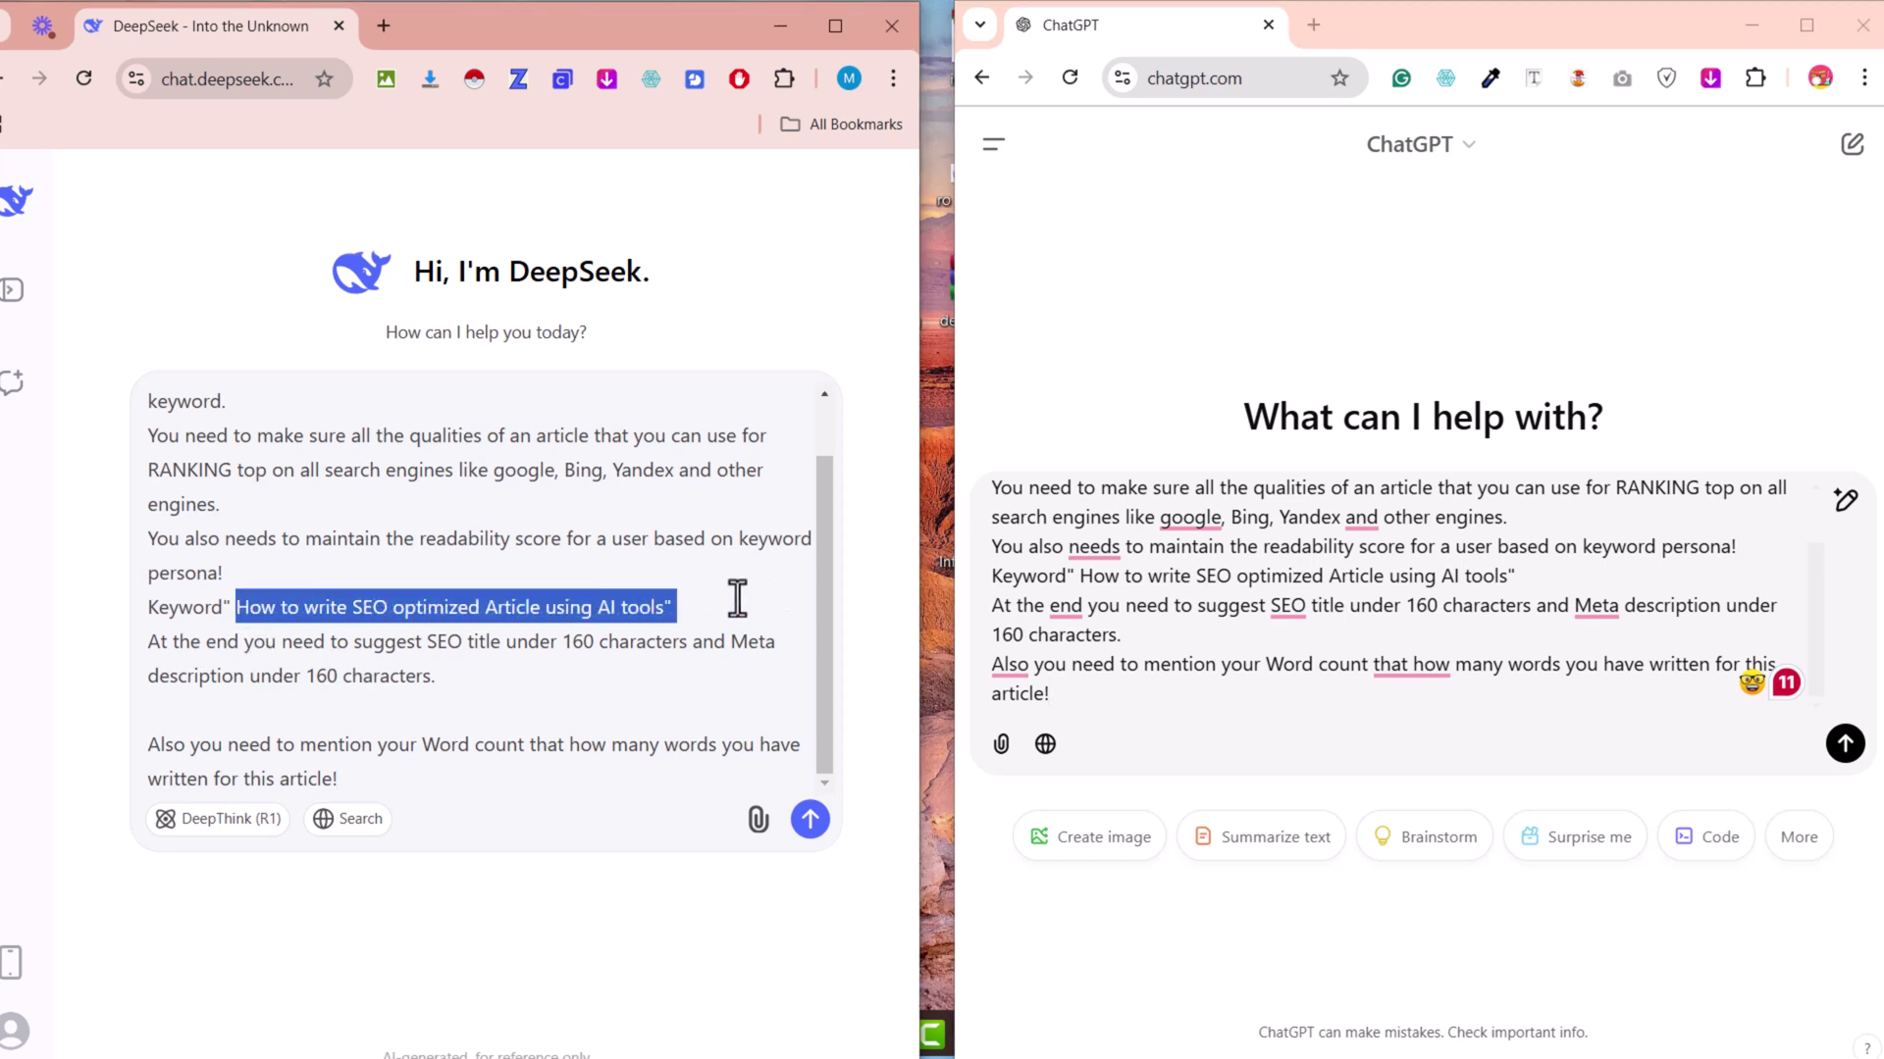
{"action": "left_click", "coordinate": [339, 676]}
{"action": "left_click_drag", "start_coordinate": [149, 648], "coordinate": [561, 720]}
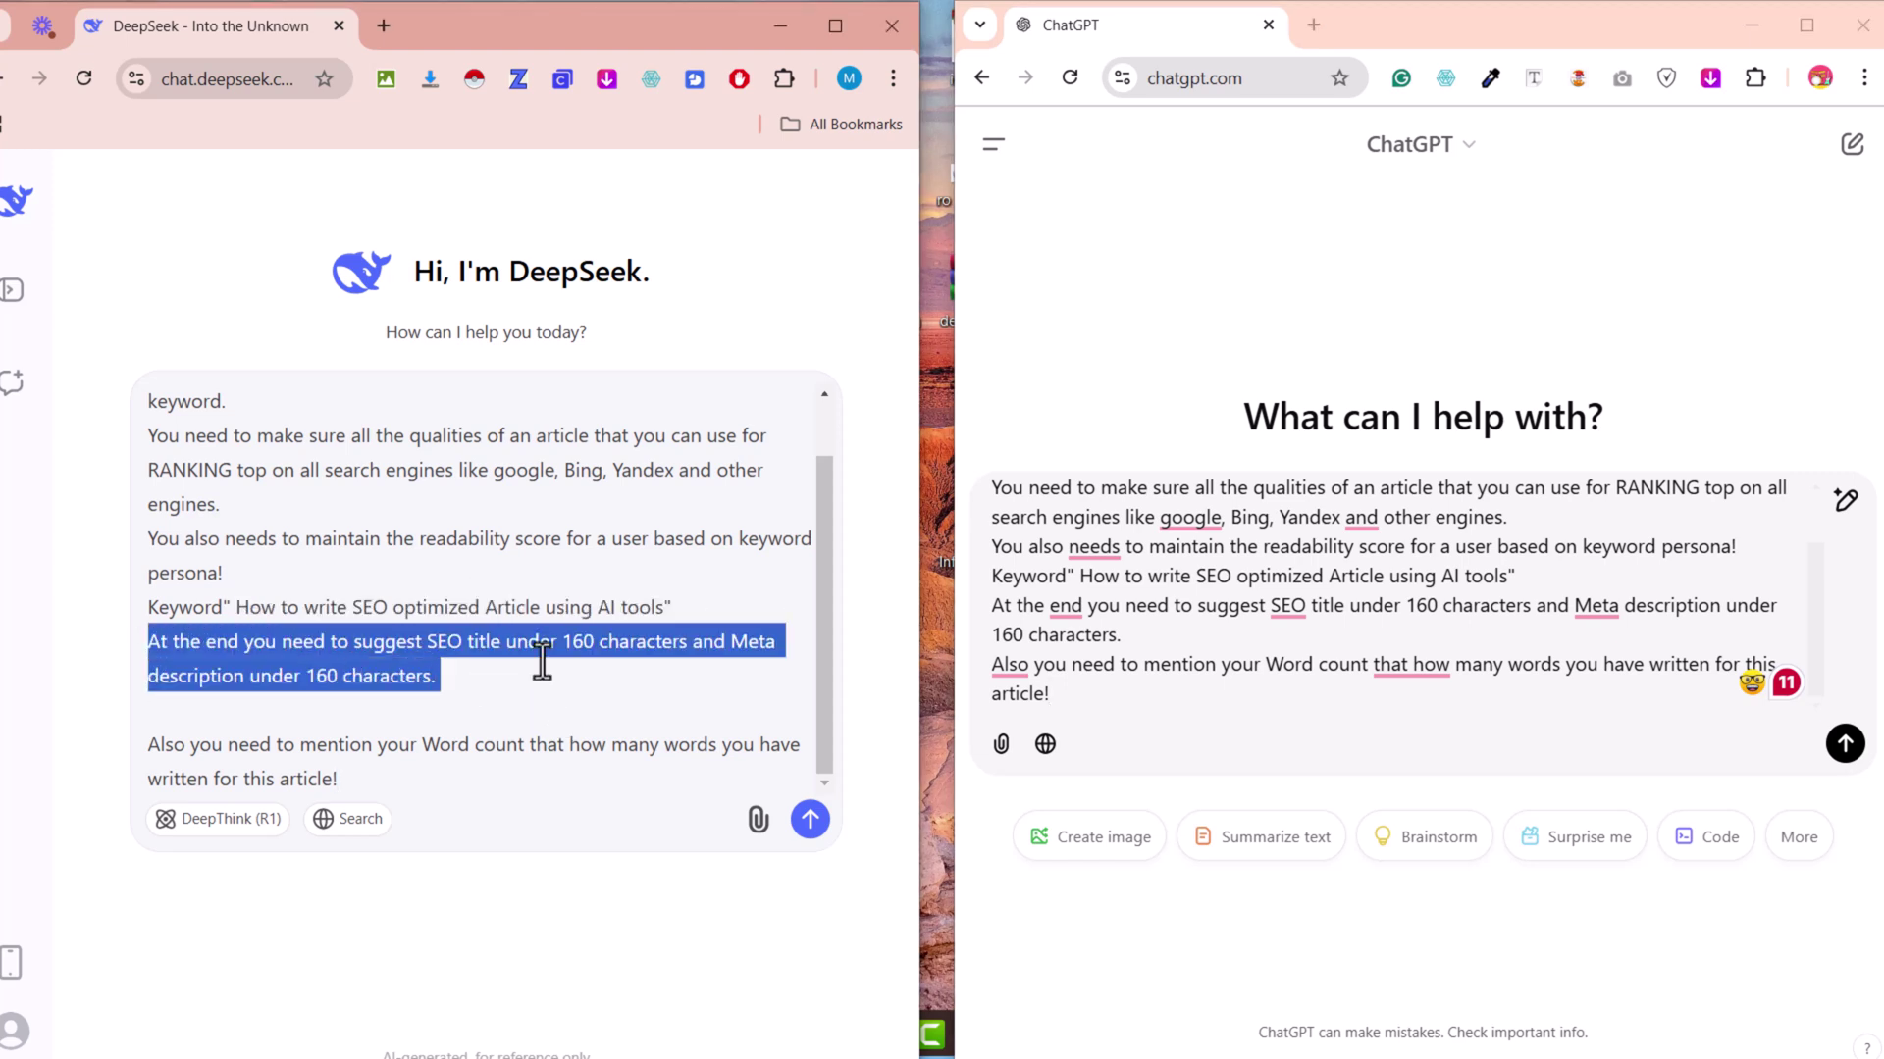
{"action": "scroll", "coordinate": [541, 661], "scroll_direction": "up", "scroll_amount": 1}
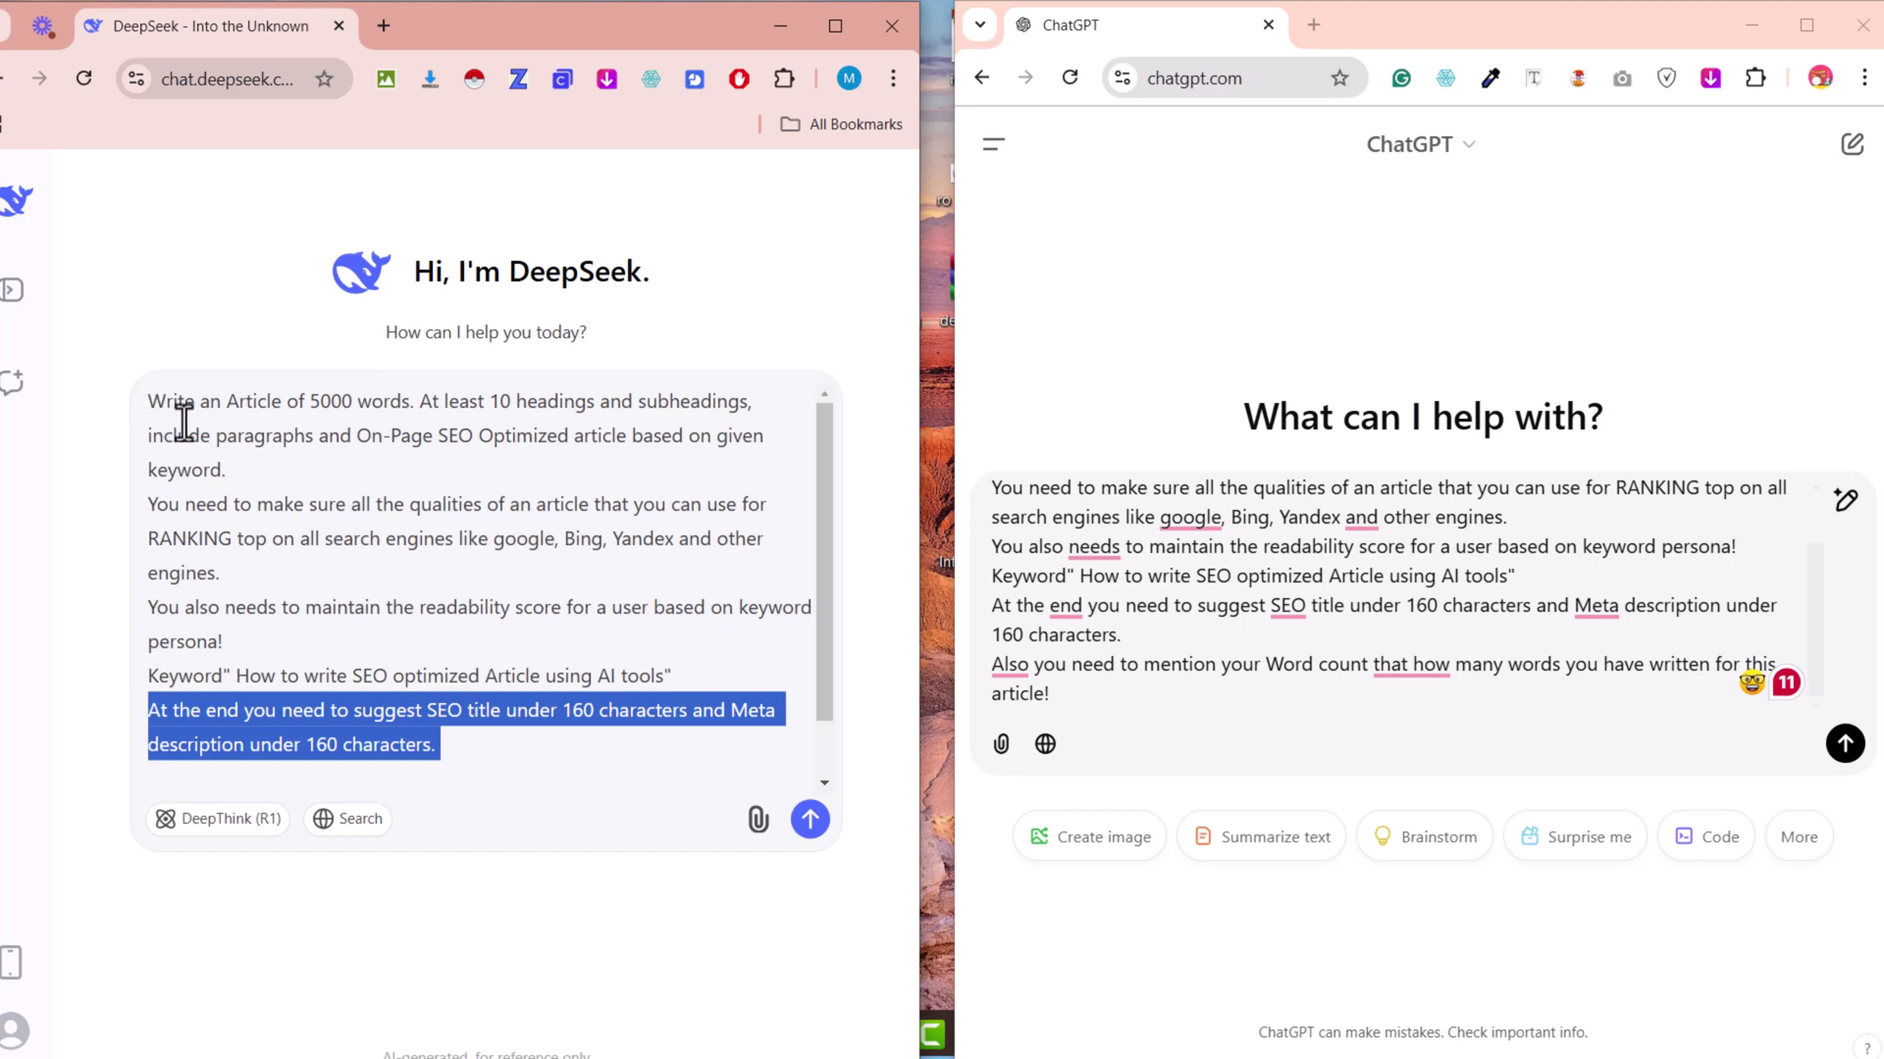
{"action": "left_click_drag", "start_coordinate": [148, 402], "coordinate": [549, 760]}
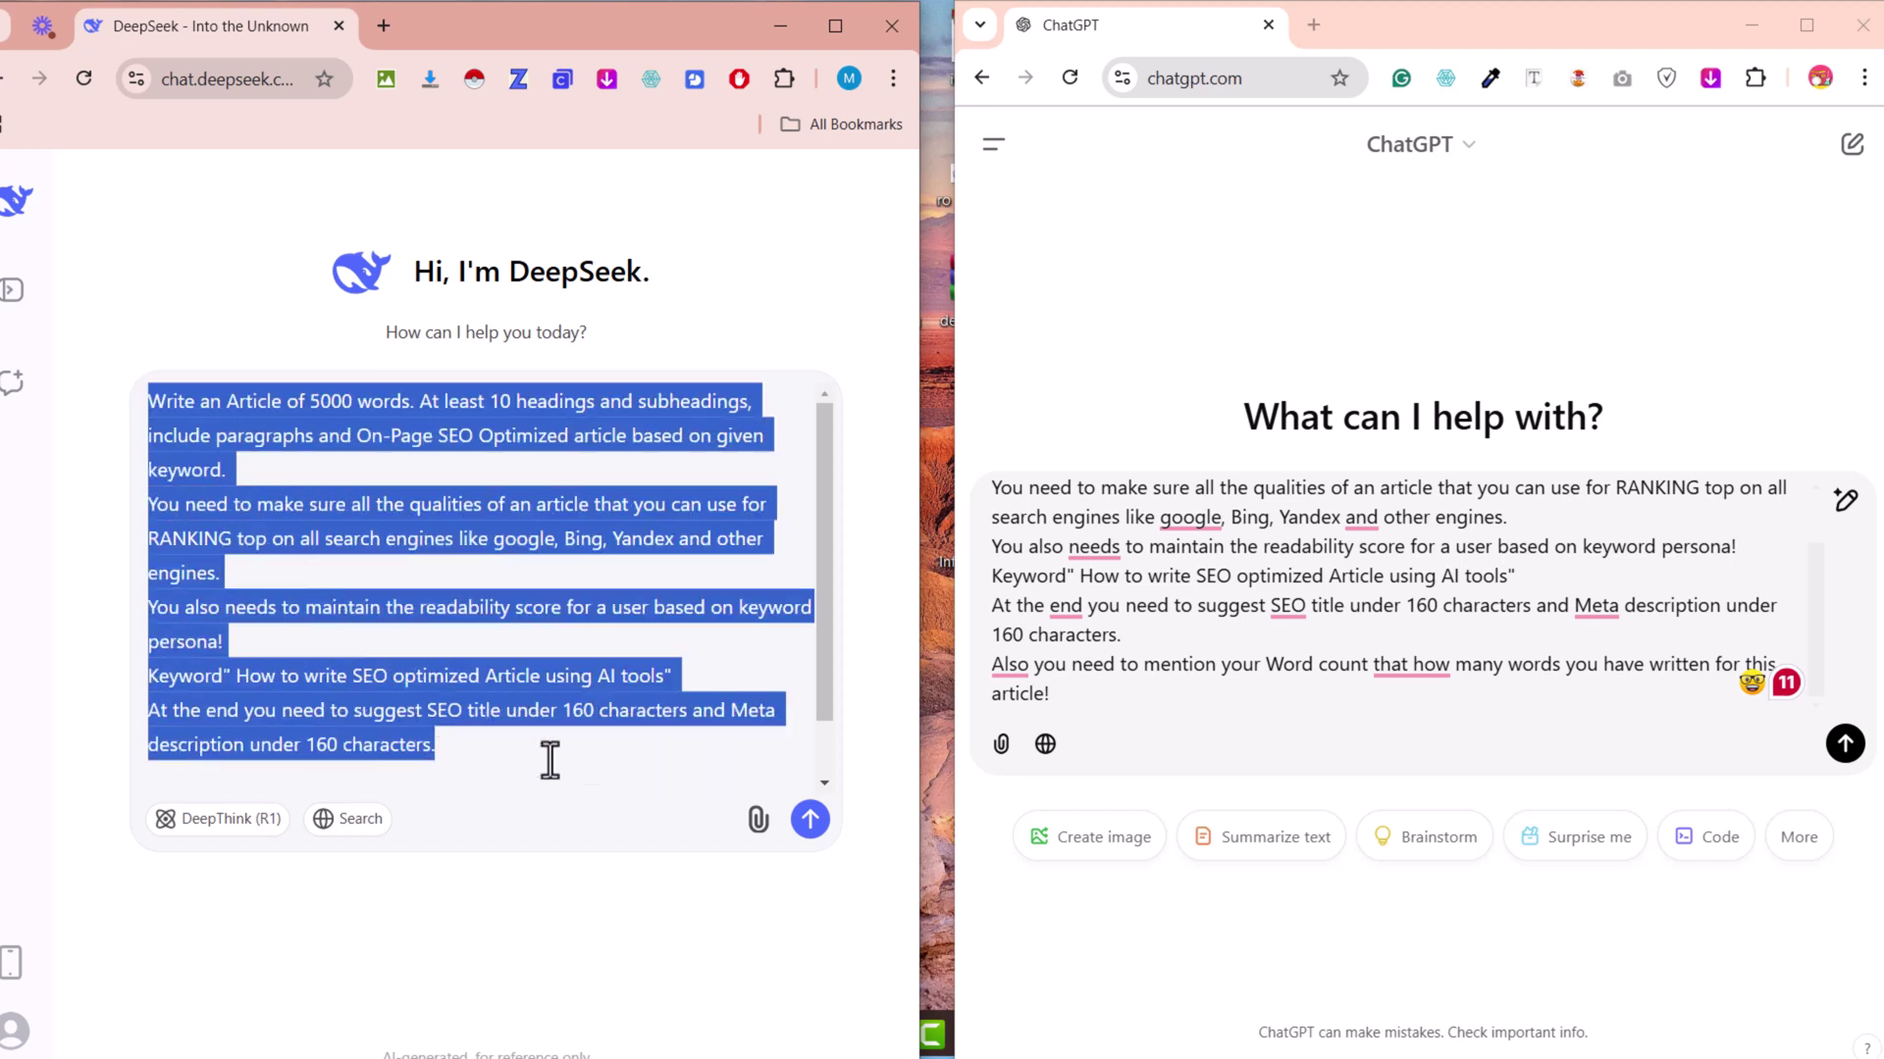
{"action": "scroll", "coordinate": [663, 674], "scroll_direction": "down", "scroll_amount": 1}
{"action": "left_click", "coordinate": [1086, 697]}
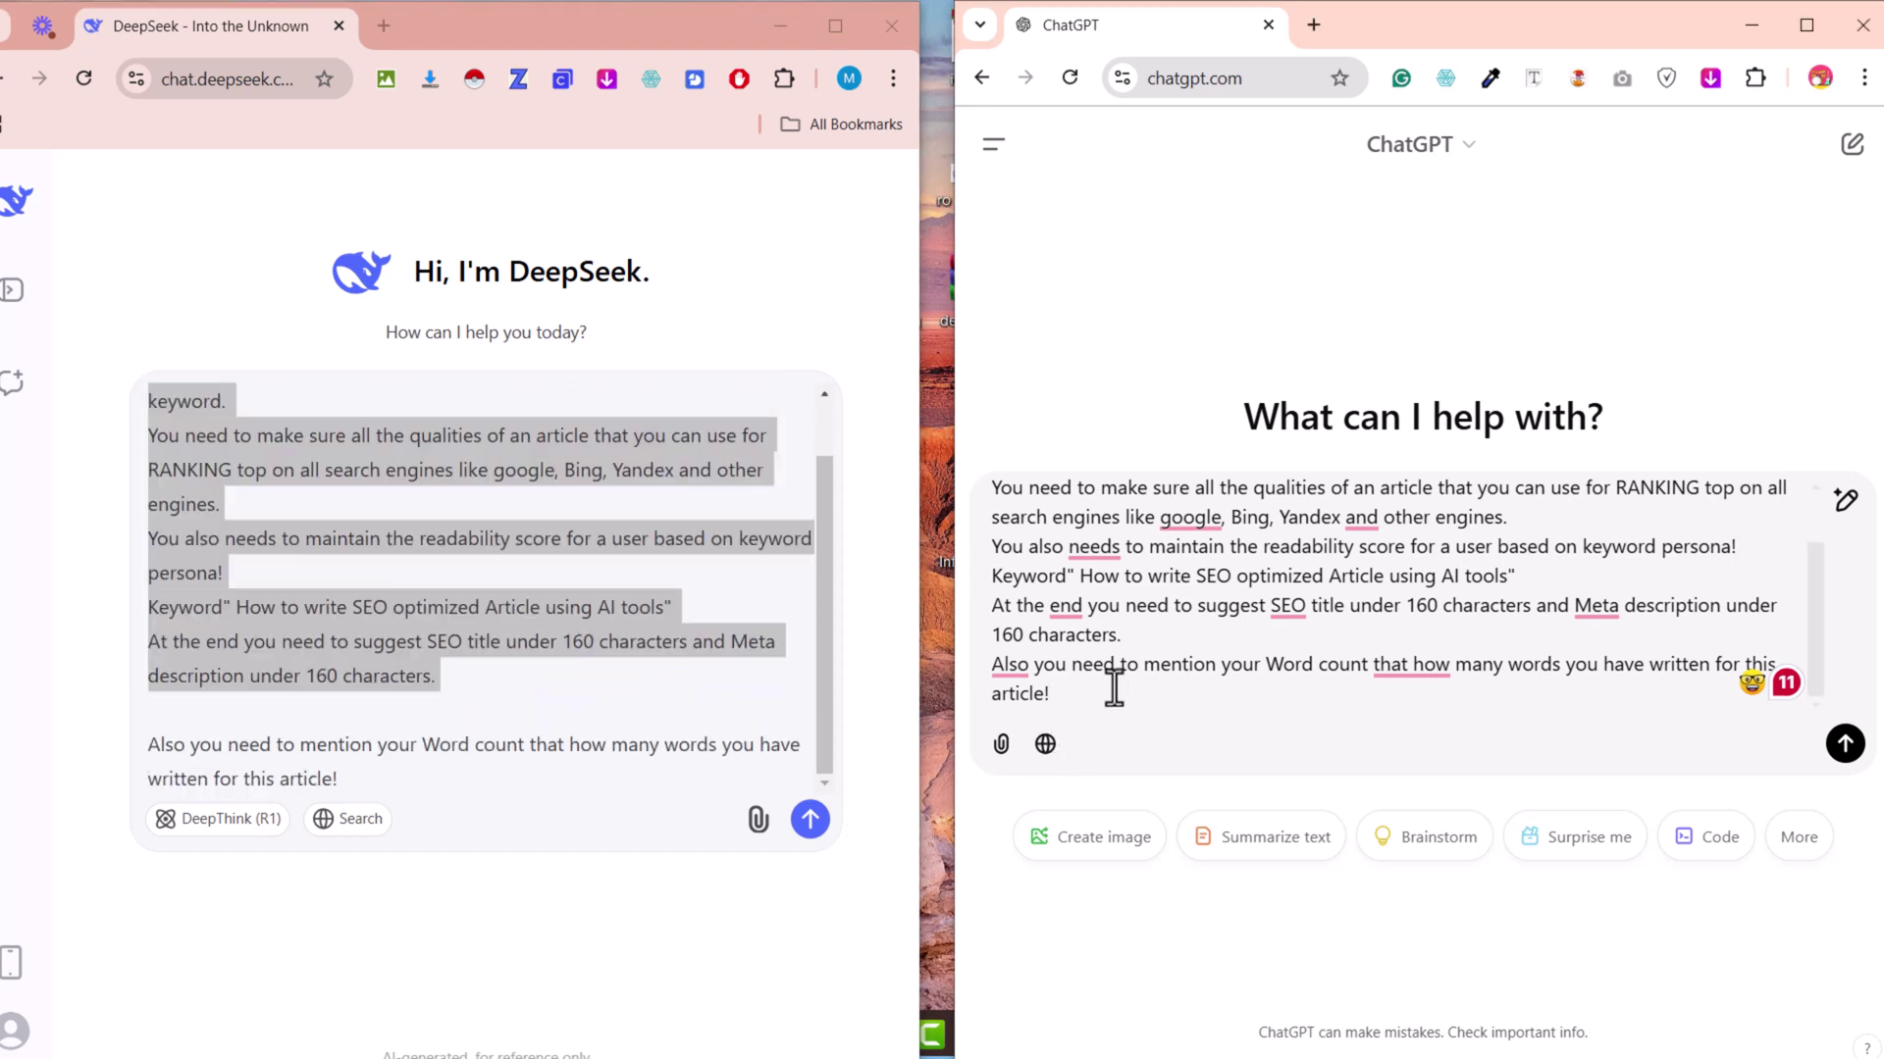
Step: Submit the prompt to DeepSeek so both chatbots generate their SEO articles
{"action": "left_click", "coordinate": [1844, 744]}
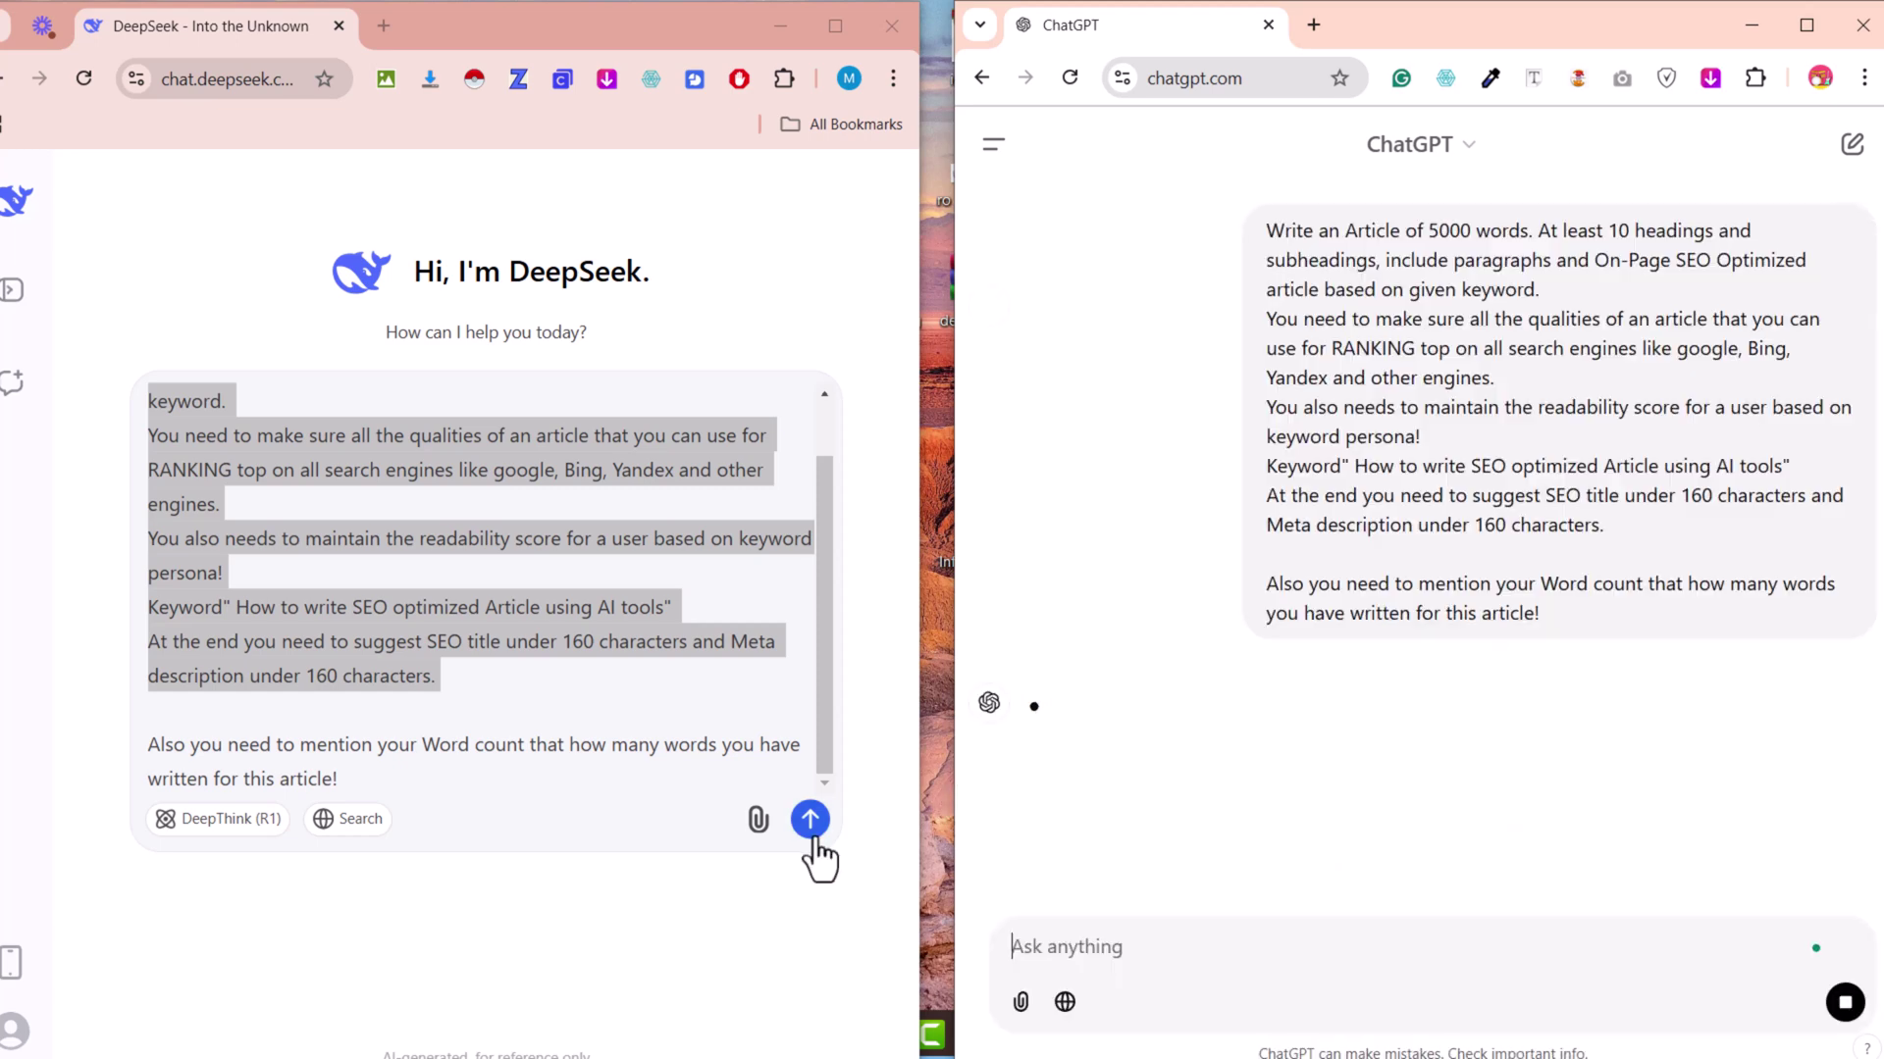
{"action": "left_click", "coordinate": [810, 821]}
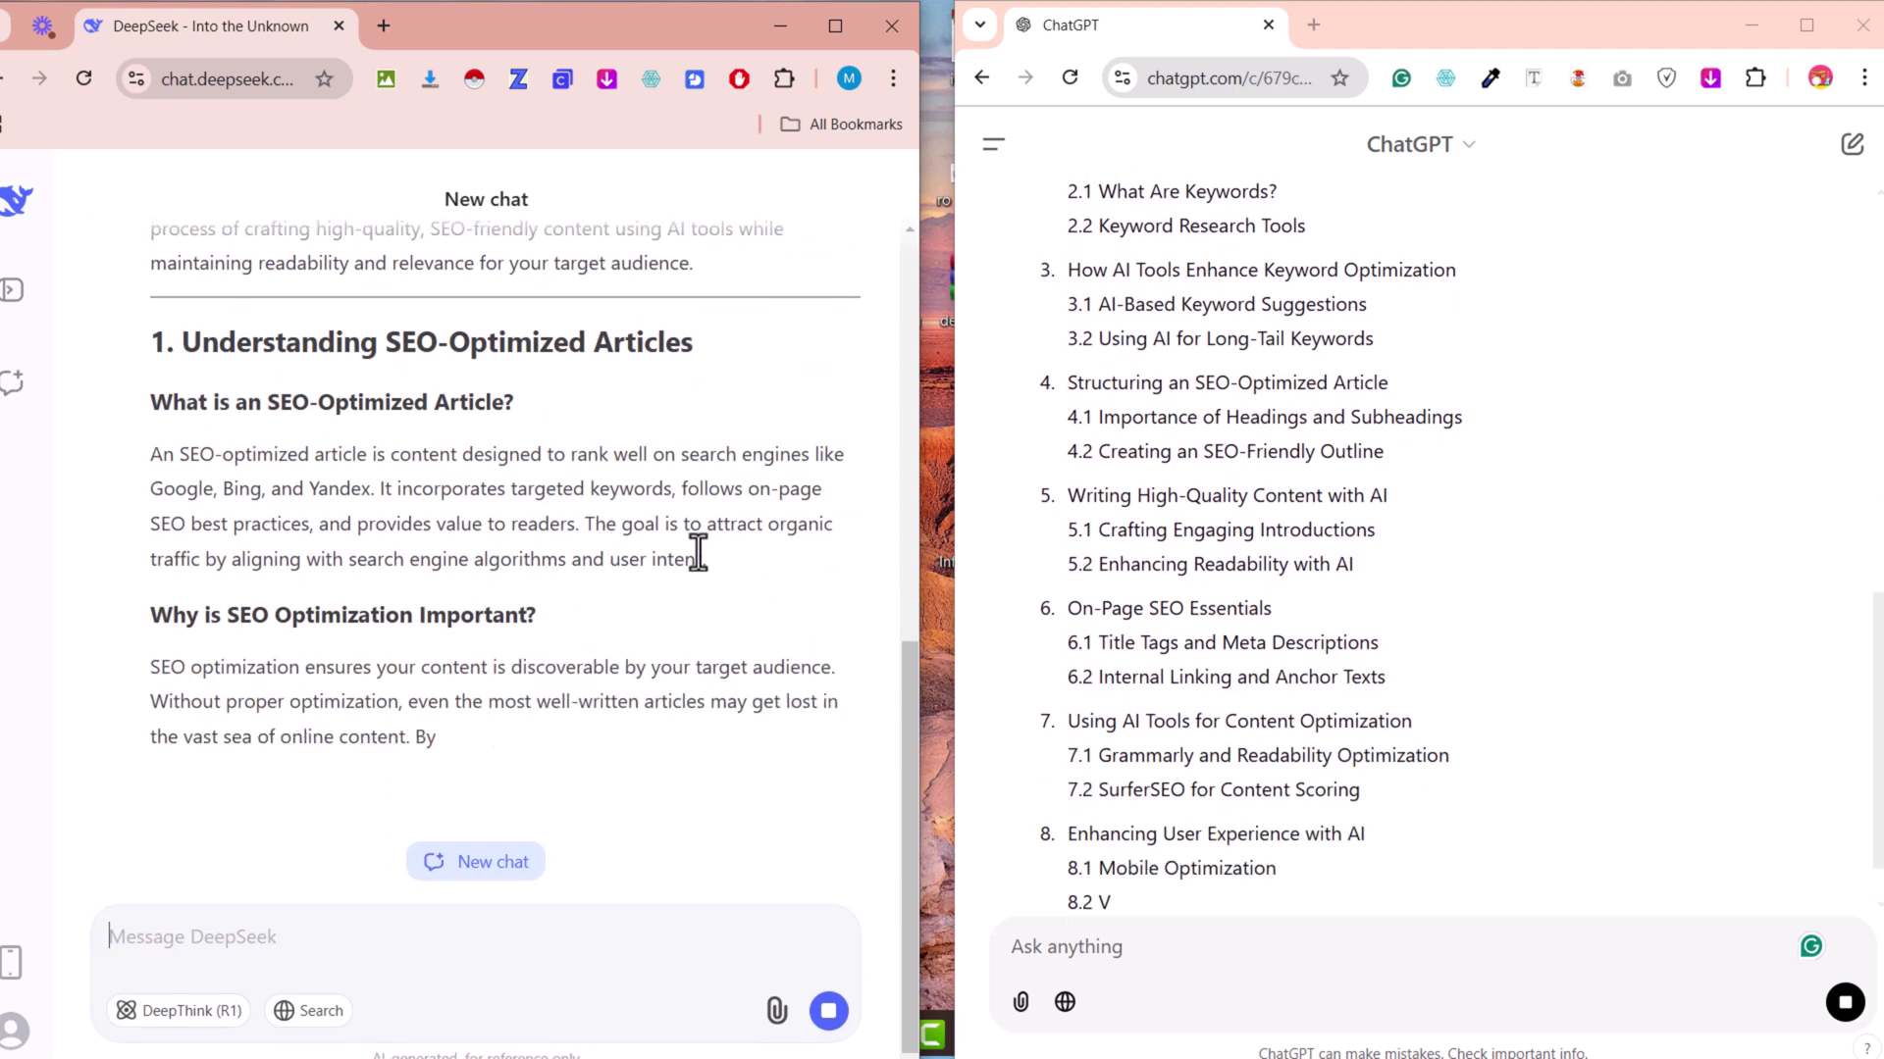
{"action": "scroll", "coordinate": [1626, 553], "scroll_direction": "up", "scroll_amount": 5}
{"action": "scroll", "coordinate": [1626, 554], "scroll_direction": "down", "scroll_amount": 5}
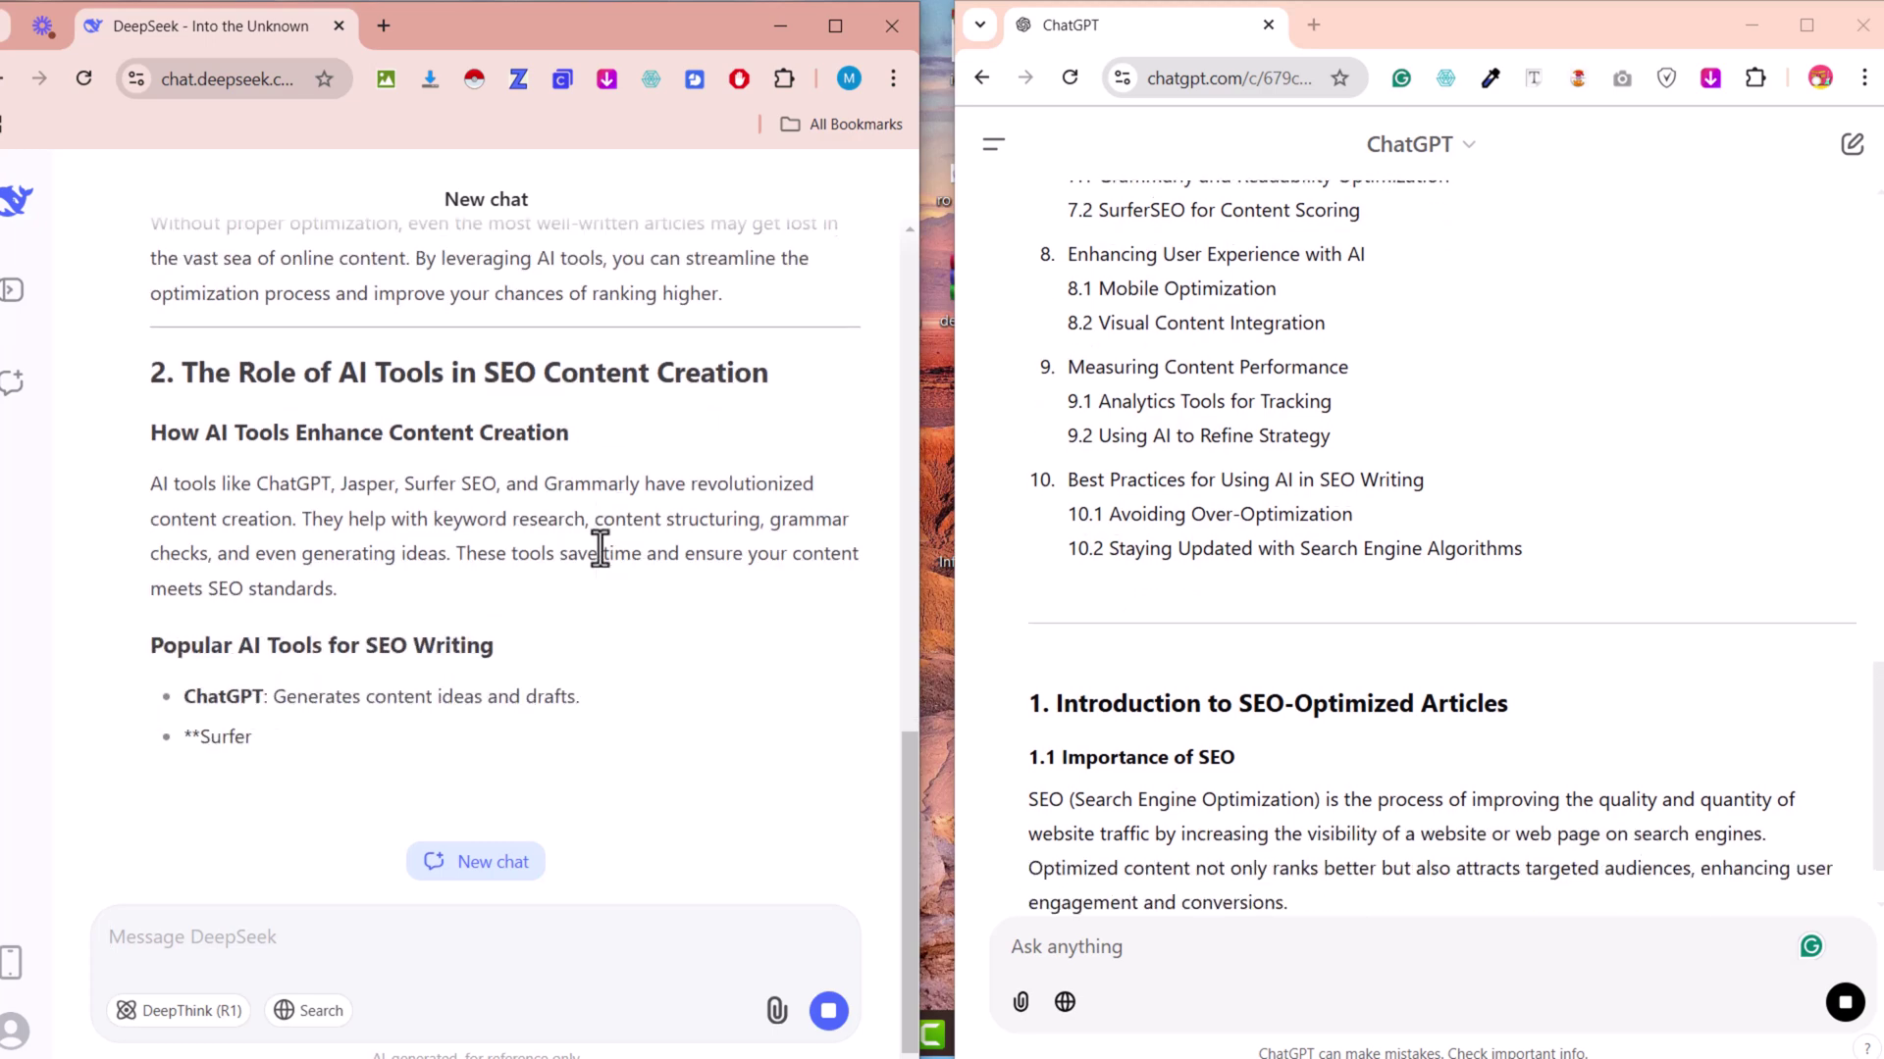
{"action": "scroll", "coordinate": [442, 516], "scroll_direction": "up", "scroll_amount": 10}
{"action": "scroll", "coordinate": [411, 525], "scroll_direction": "down", "scroll_amount": 6}
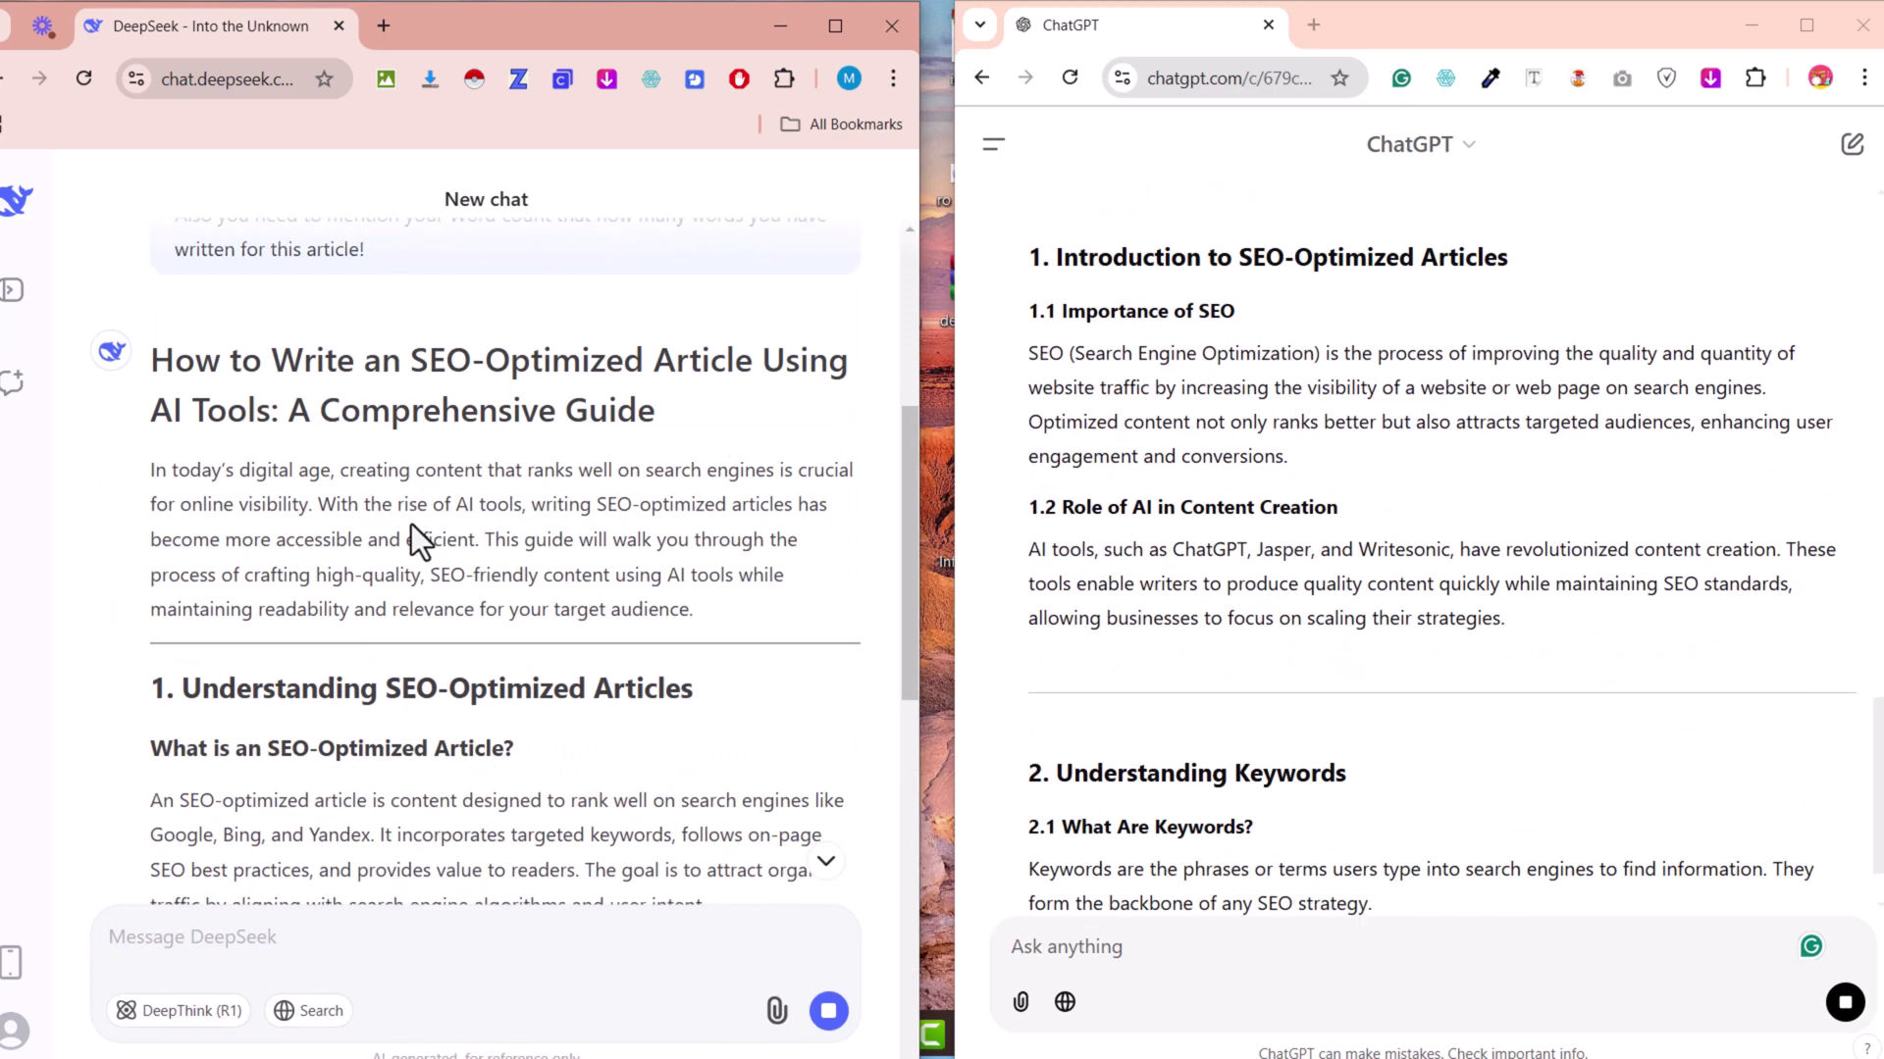
{"action": "scroll", "coordinate": [411, 524], "scroll_direction": "down", "scroll_amount": 6}
{"action": "scroll", "coordinate": [410, 524], "scroll_direction": "down", "scroll_amount": 5}
{"action": "scroll", "coordinate": [438, 527], "scroll_direction": "down", "scroll_amount": 3}
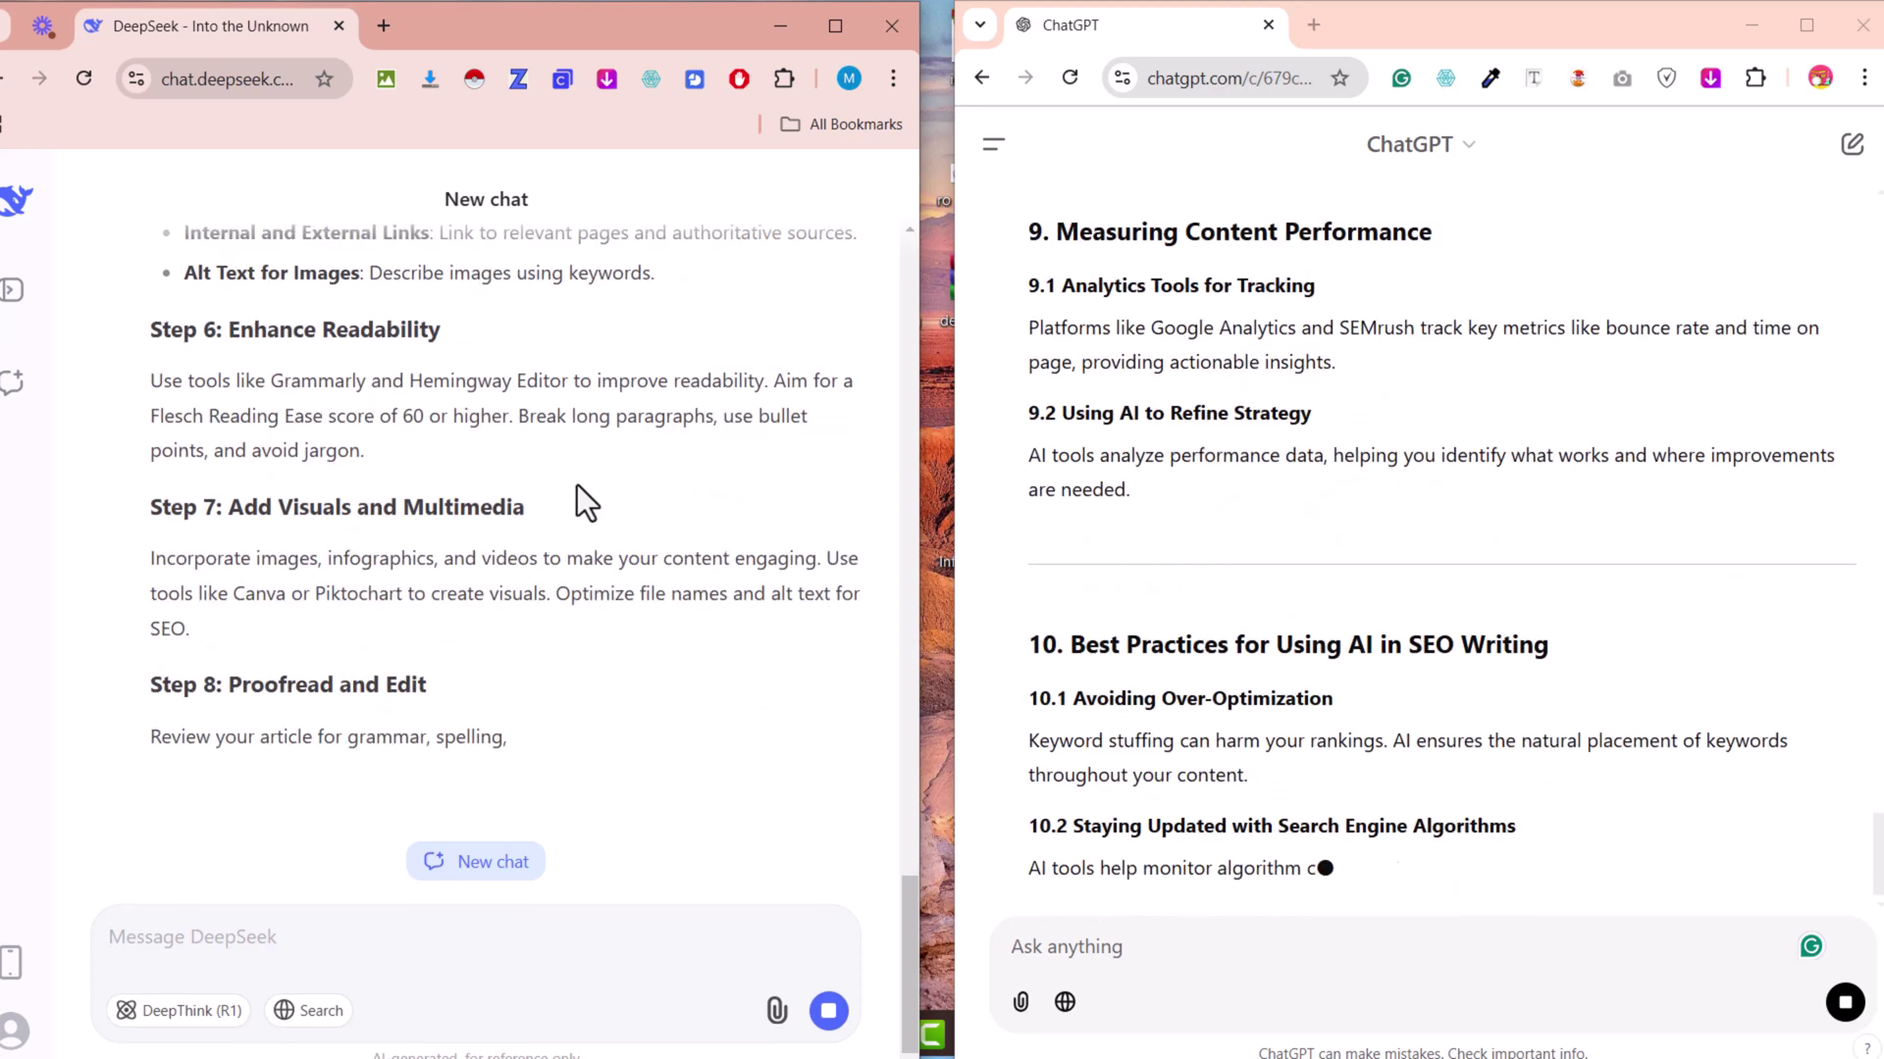
{"action": "scroll", "coordinate": [578, 484], "scroll_direction": "up", "scroll_amount": 5}
{"action": "scroll", "coordinate": [577, 485], "scroll_direction": "up", "scroll_amount": 5}
{"action": "scroll", "coordinate": [577, 484], "scroll_direction": "up", "scroll_amount": 5}
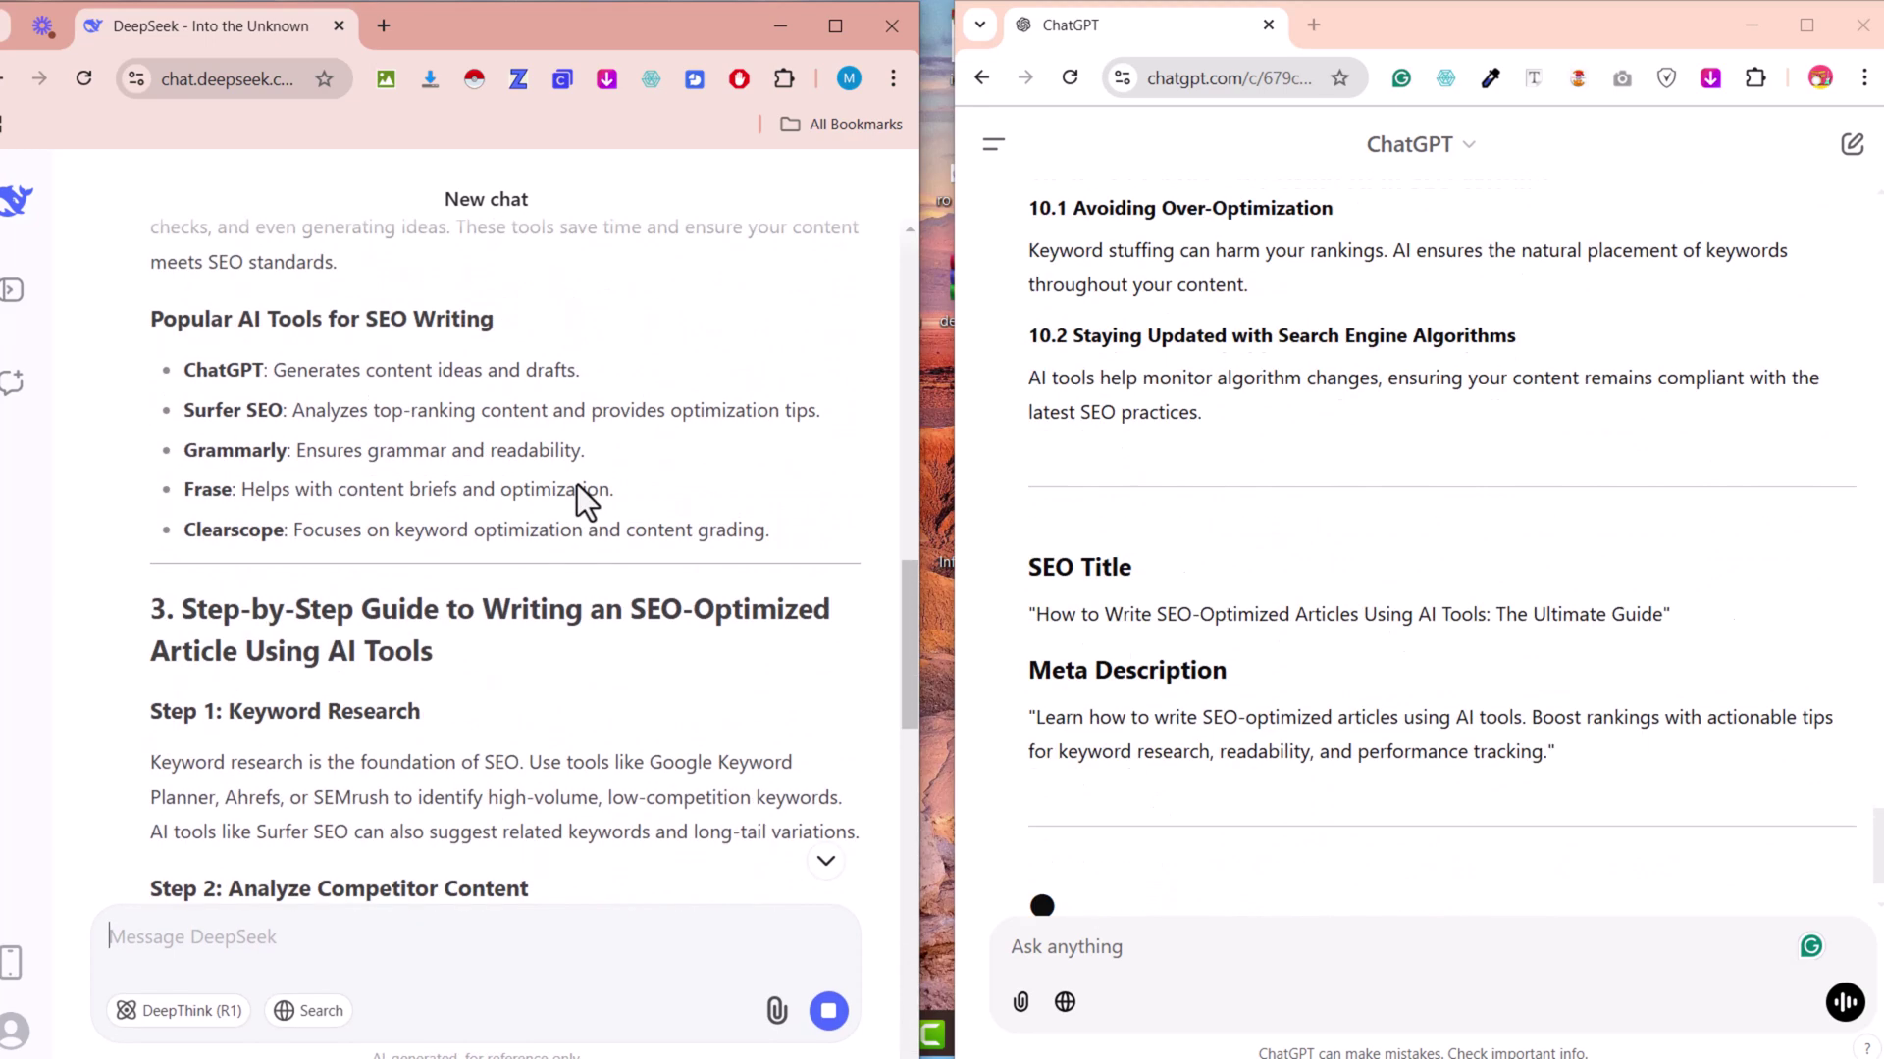
{"action": "scroll", "coordinate": [577, 483], "scroll_direction": "up", "scroll_amount": 5}
{"action": "scroll", "coordinate": [577, 484], "scroll_direction": "up", "scroll_amount": 5}
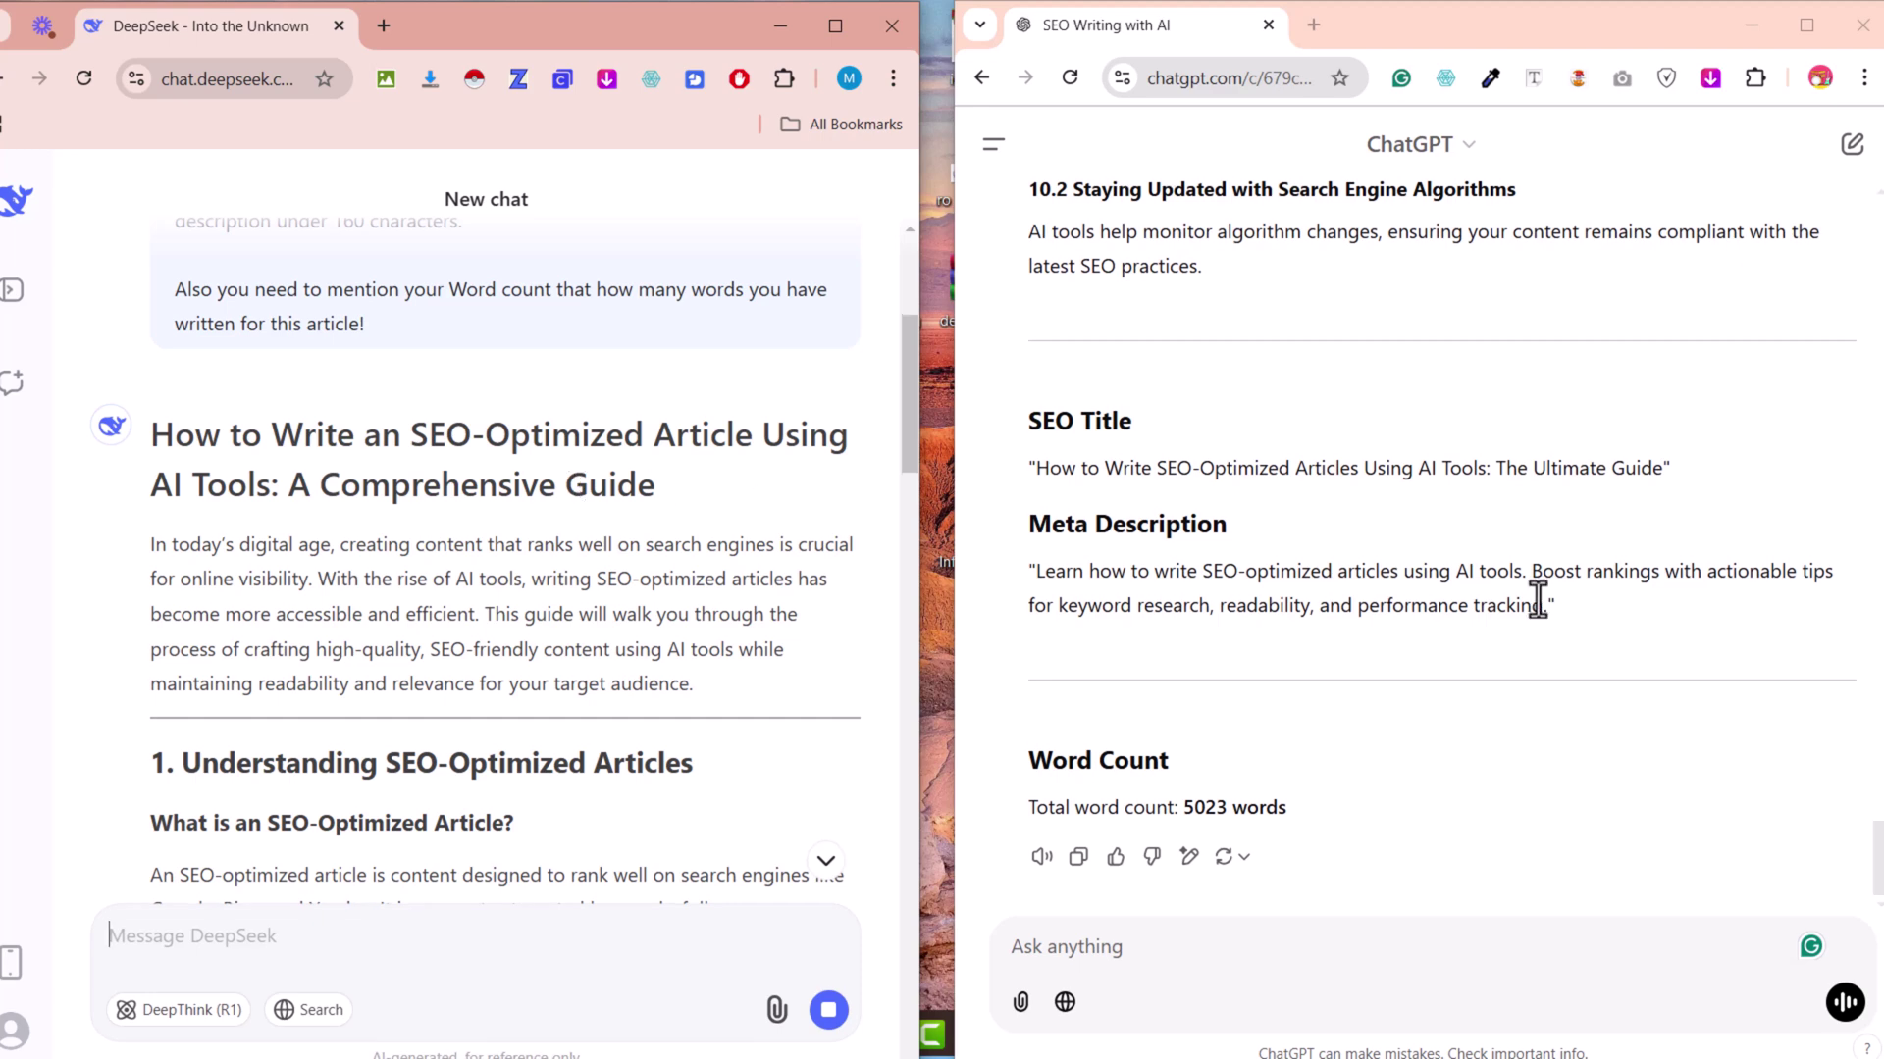
Step: Compare the reported word counts: DeepSeek's claimed 5,000 words versus ChatGPT's 5023 words
{"action": "left_click", "coordinate": [1189, 808]}
{"action": "scroll", "coordinate": [1313, 620], "scroll_direction": "up", "scroll_amount": 5}
{"action": "scroll", "coordinate": [1313, 619], "scroll_direction": "up", "scroll_amount": 5}
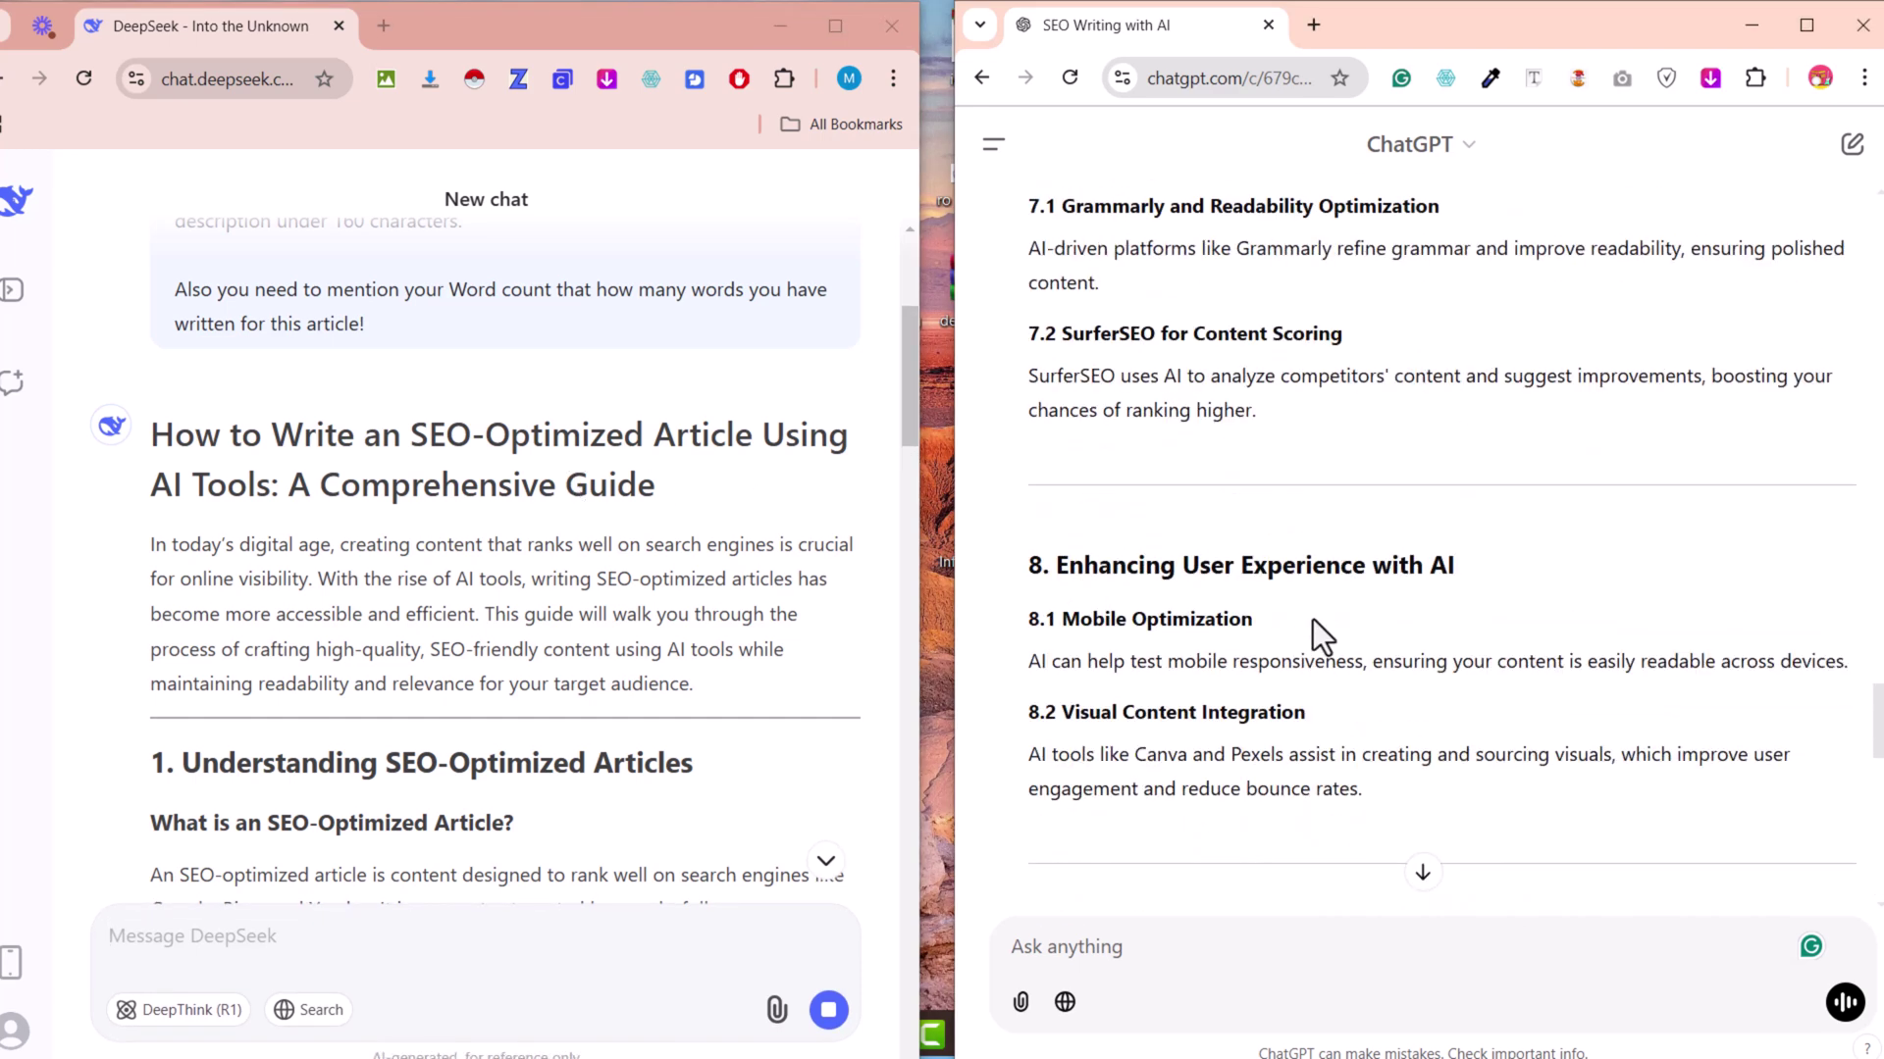
{"action": "scroll", "coordinate": [1313, 620], "scroll_direction": "up", "scroll_amount": 5}
{"action": "scroll", "coordinate": [1314, 618], "scroll_direction": "up", "scroll_amount": 5}
{"action": "scroll", "coordinate": [1313, 619], "scroll_direction": "up", "scroll_amount": 2}
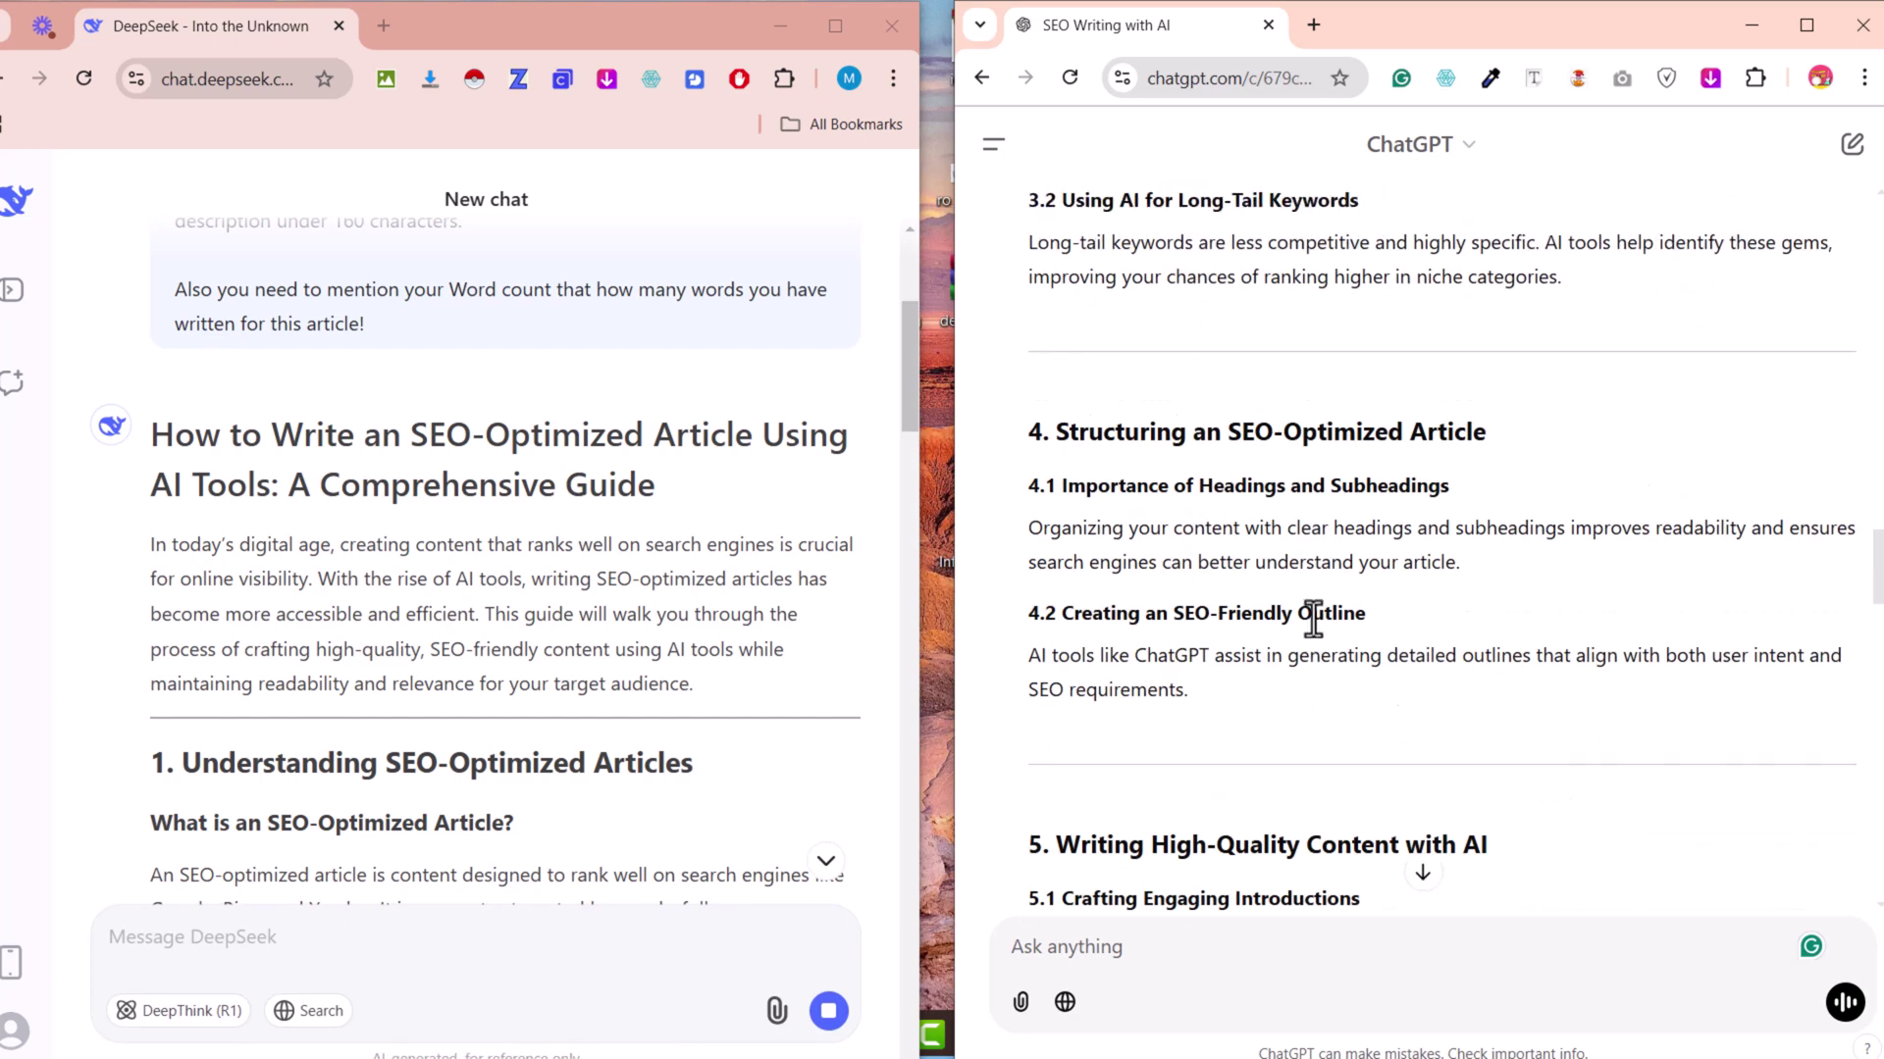
{"action": "scroll", "coordinate": [1313, 618], "scroll_direction": "up", "scroll_amount": 8}
{"action": "scroll", "coordinate": [1314, 618], "scroll_direction": "up", "scroll_amount": 6}
{"action": "scroll", "coordinate": [1313, 619], "scroll_direction": "up", "scroll_amount": 4}
{"action": "scroll", "coordinate": [1314, 618], "scroll_direction": "up", "scroll_amount": 5}
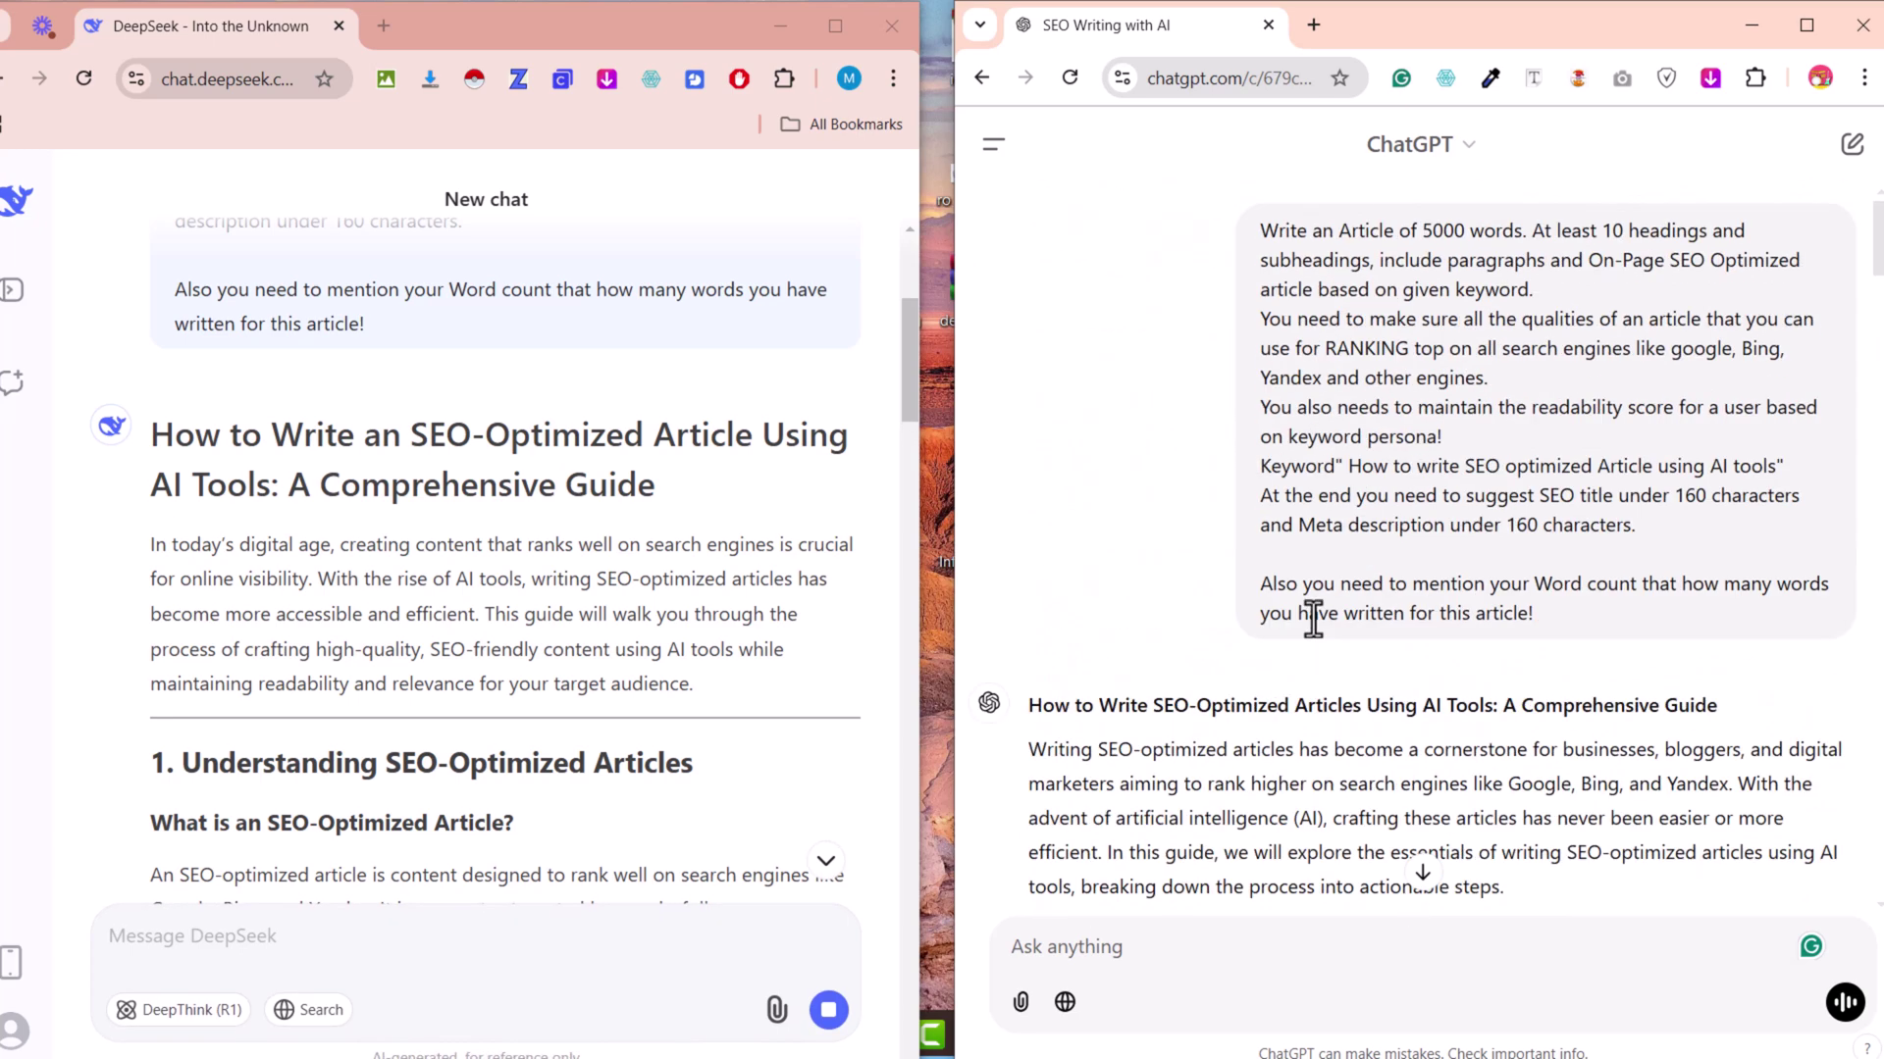
{"action": "scroll", "coordinate": [1314, 618], "scroll_direction": "down", "scroll_amount": 6}
{"action": "scroll", "coordinate": [1315, 618], "scroll_direction": "down", "scroll_amount": 6}
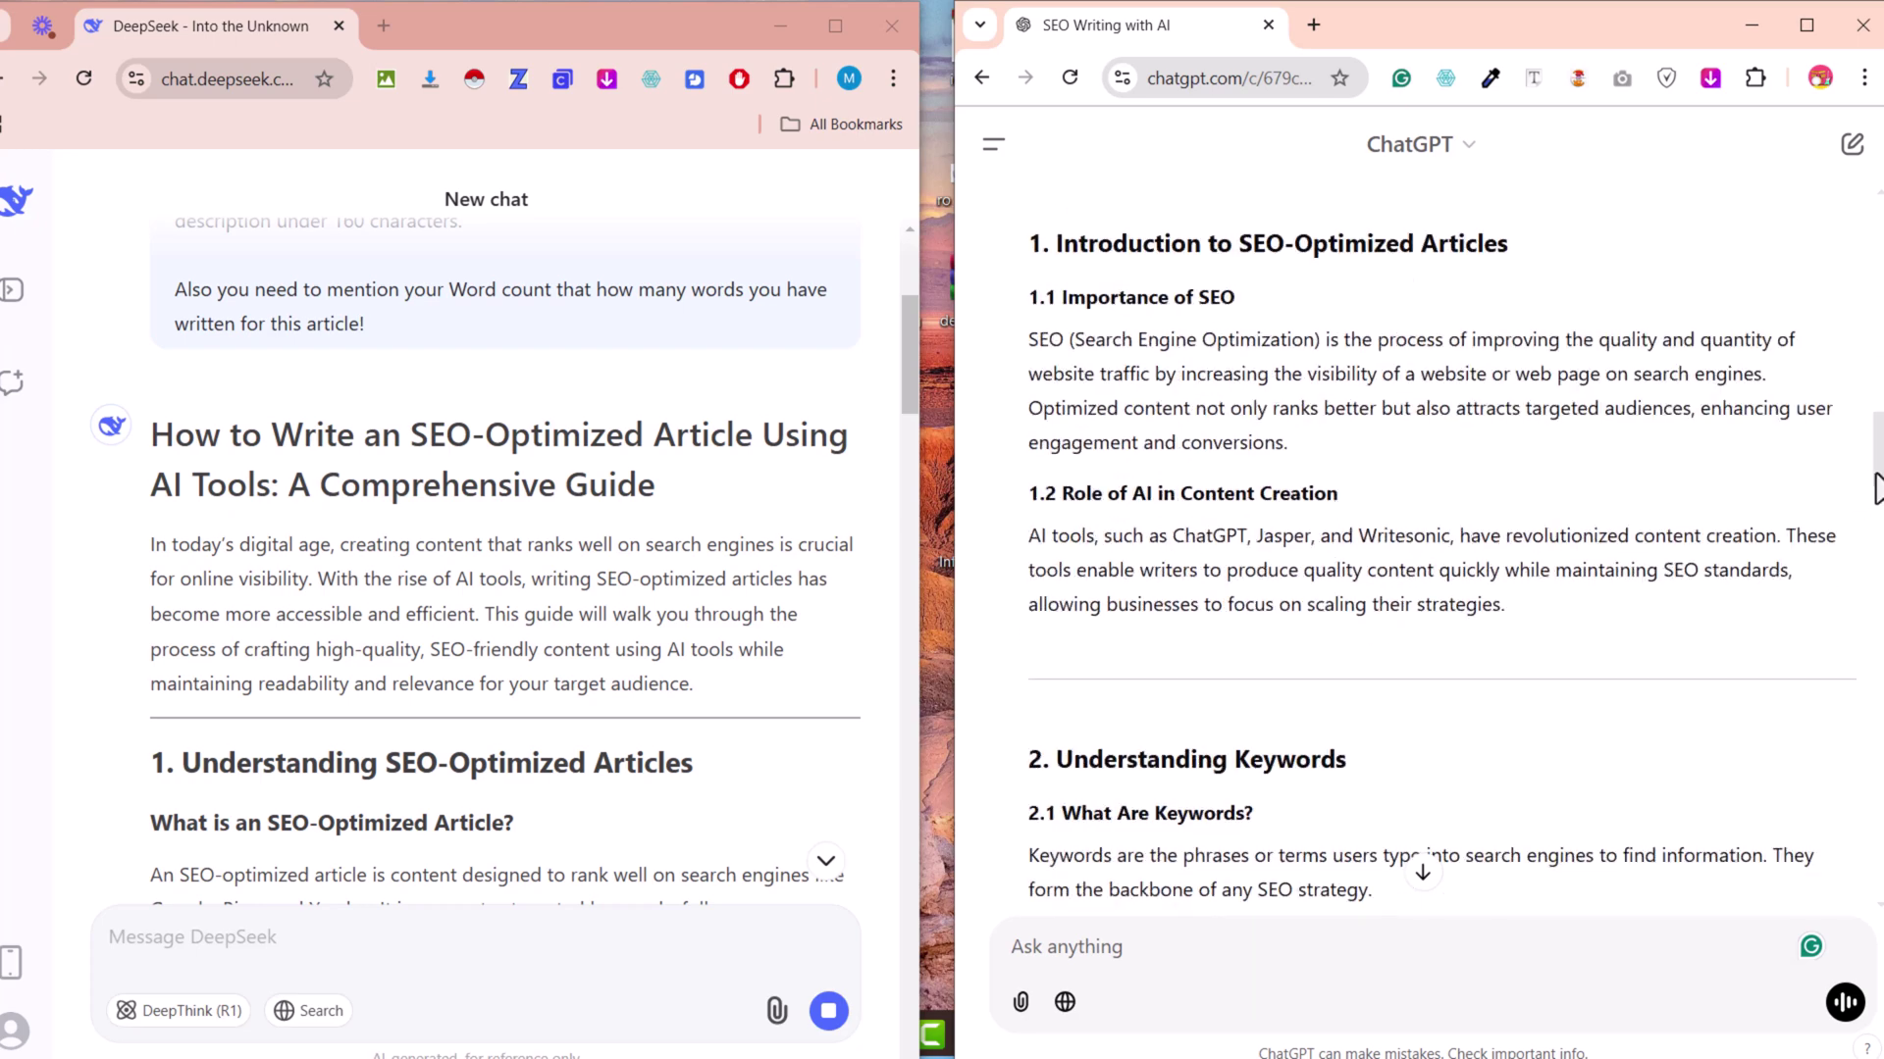
{"action": "left_click_drag", "start_coordinate": [1877, 487], "coordinate": [1879, 930]}
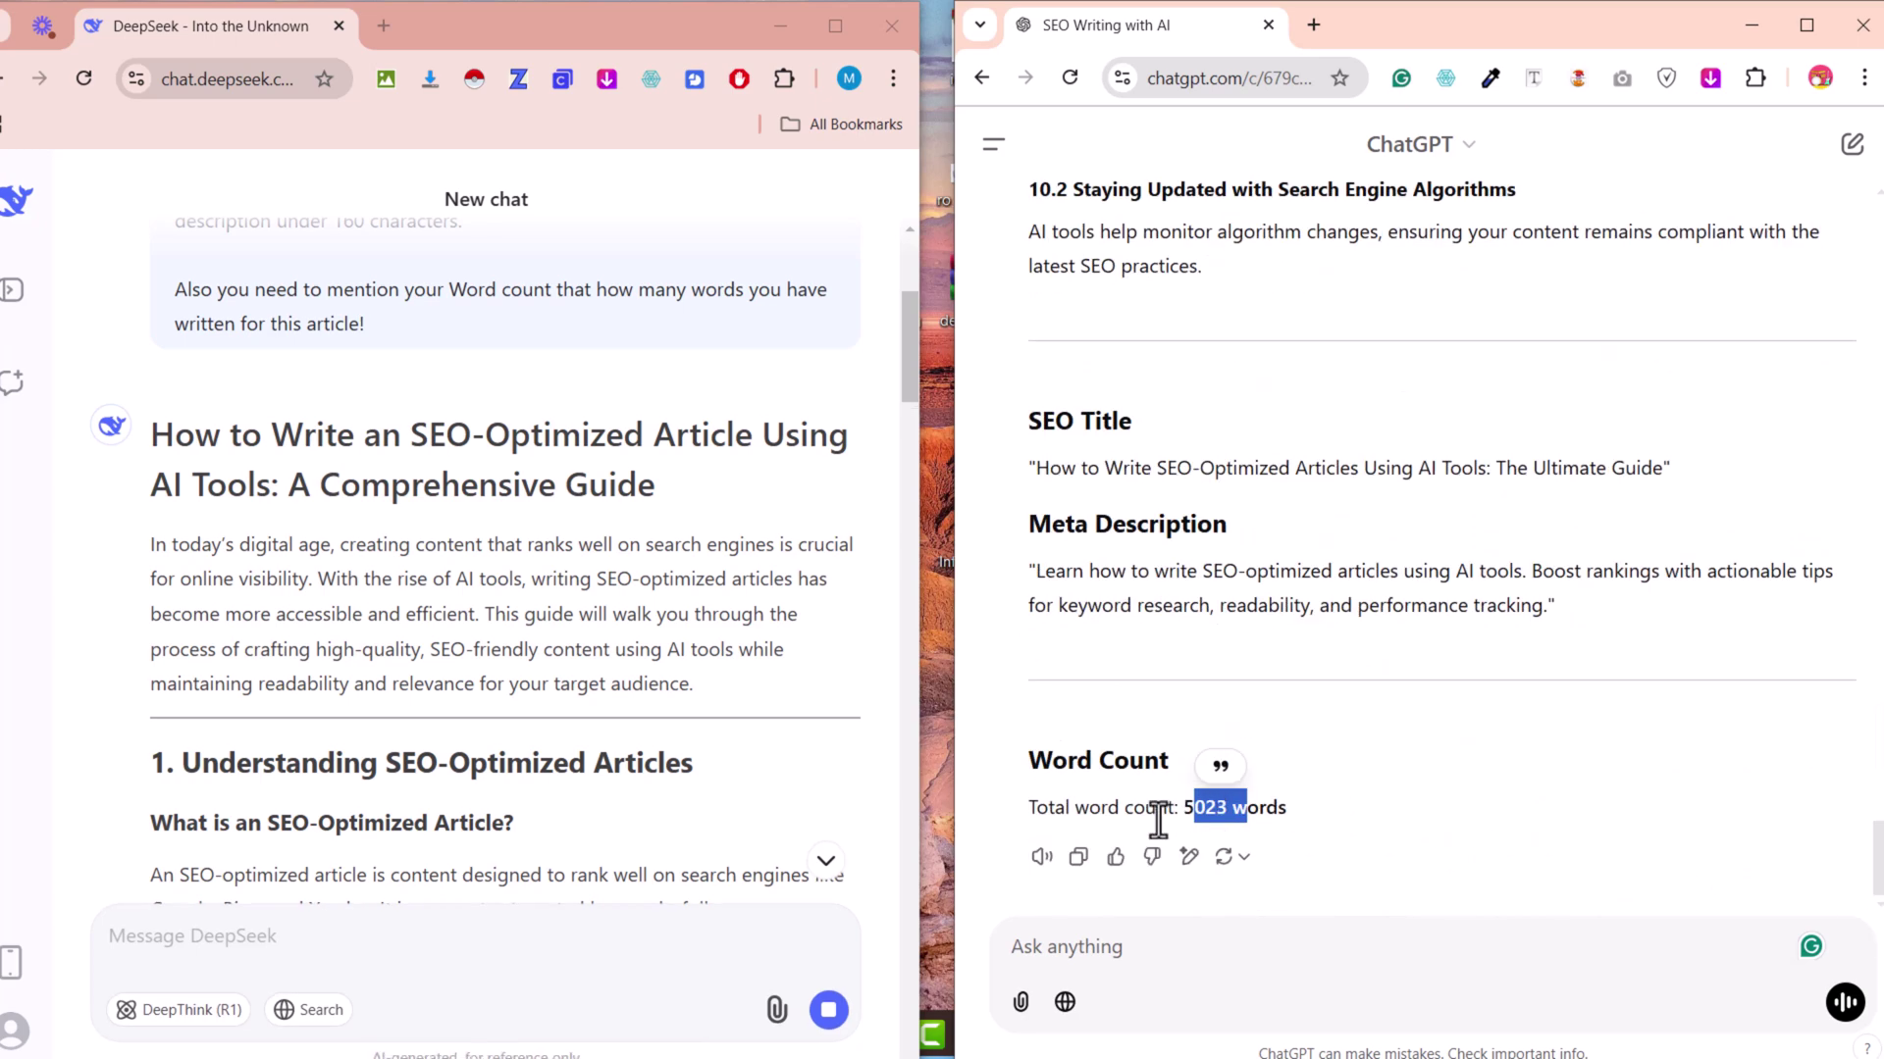
{"action": "scroll", "coordinate": [441, 589], "scroll_direction": "down", "scroll_amount": 5}
{"action": "scroll", "coordinate": [608, 523], "scroll_direction": "down", "scroll_amount": 5}
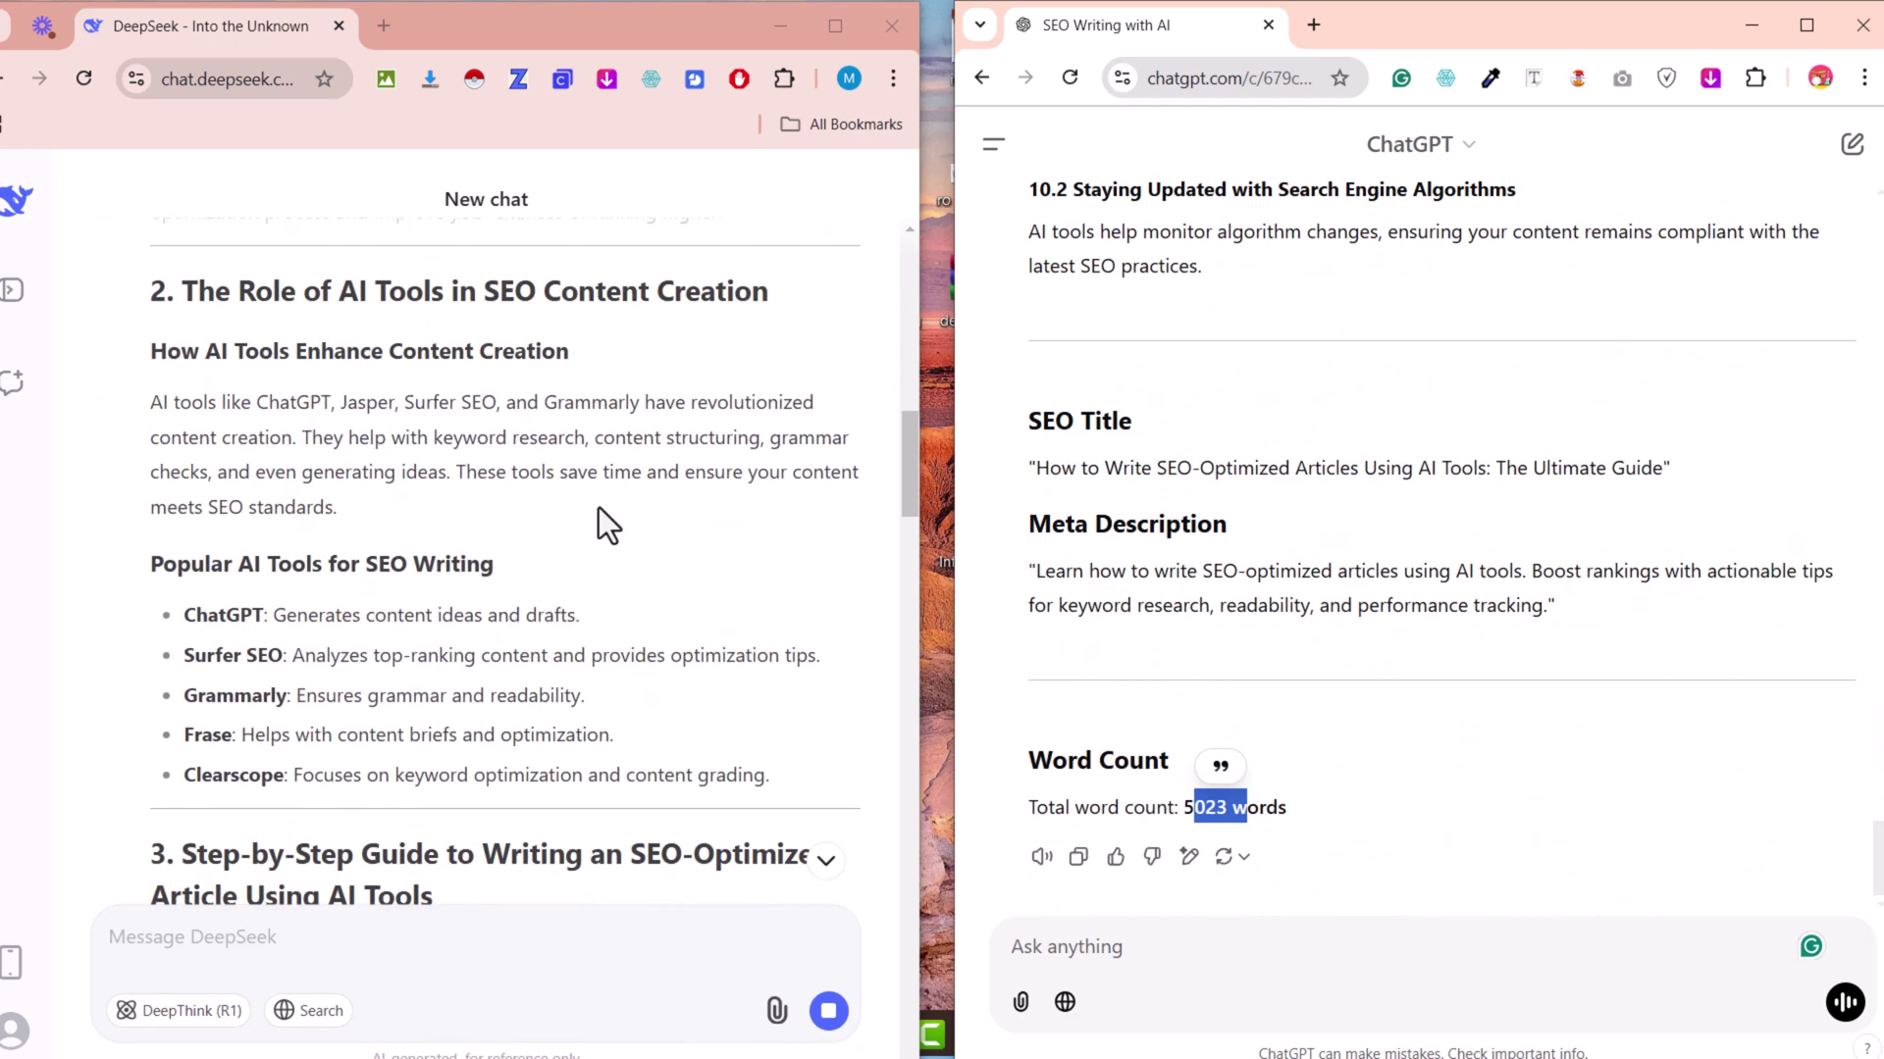
{"action": "left_click_drag", "start_coordinate": [909, 486], "coordinate": [908, 955]}
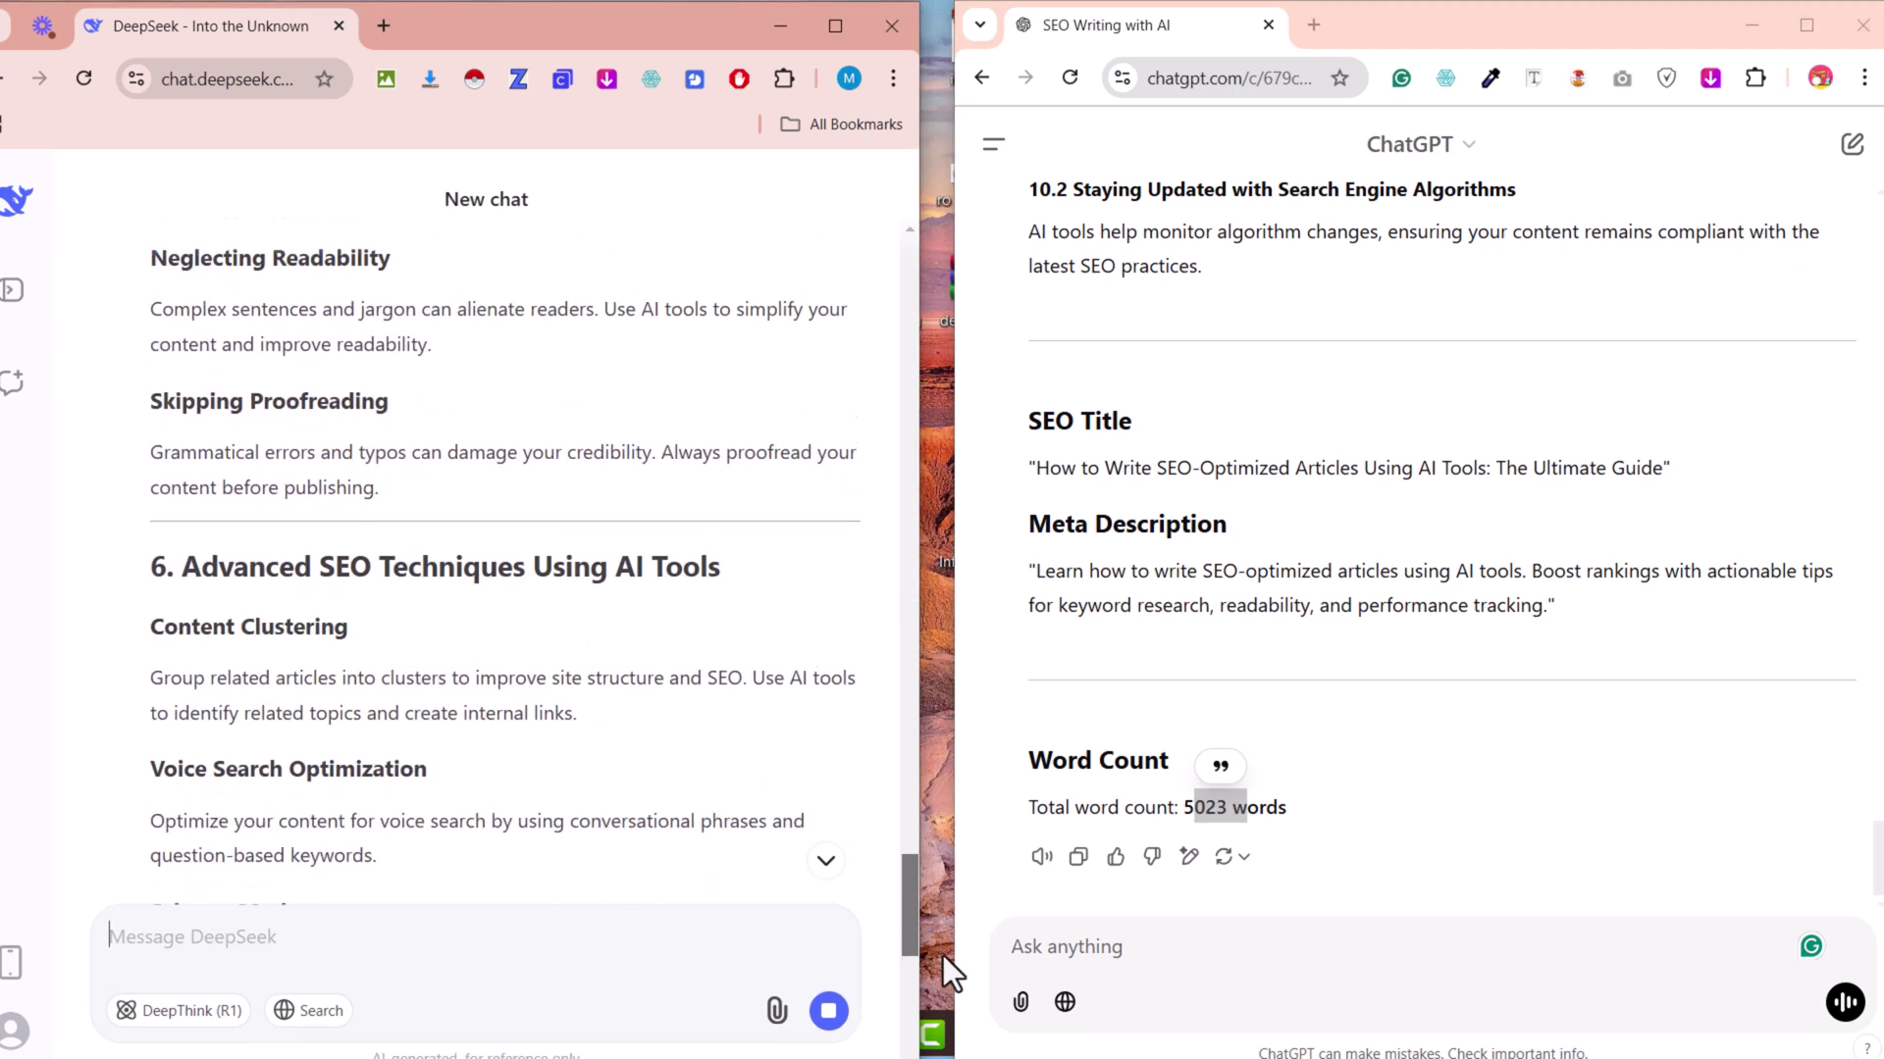
{"action": "scroll", "coordinate": [652, 615], "scroll_direction": "down", "scroll_amount": 5}
{"action": "scroll", "coordinate": [652, 615], "scroll_direction": "down", "scroll_amount": 3}
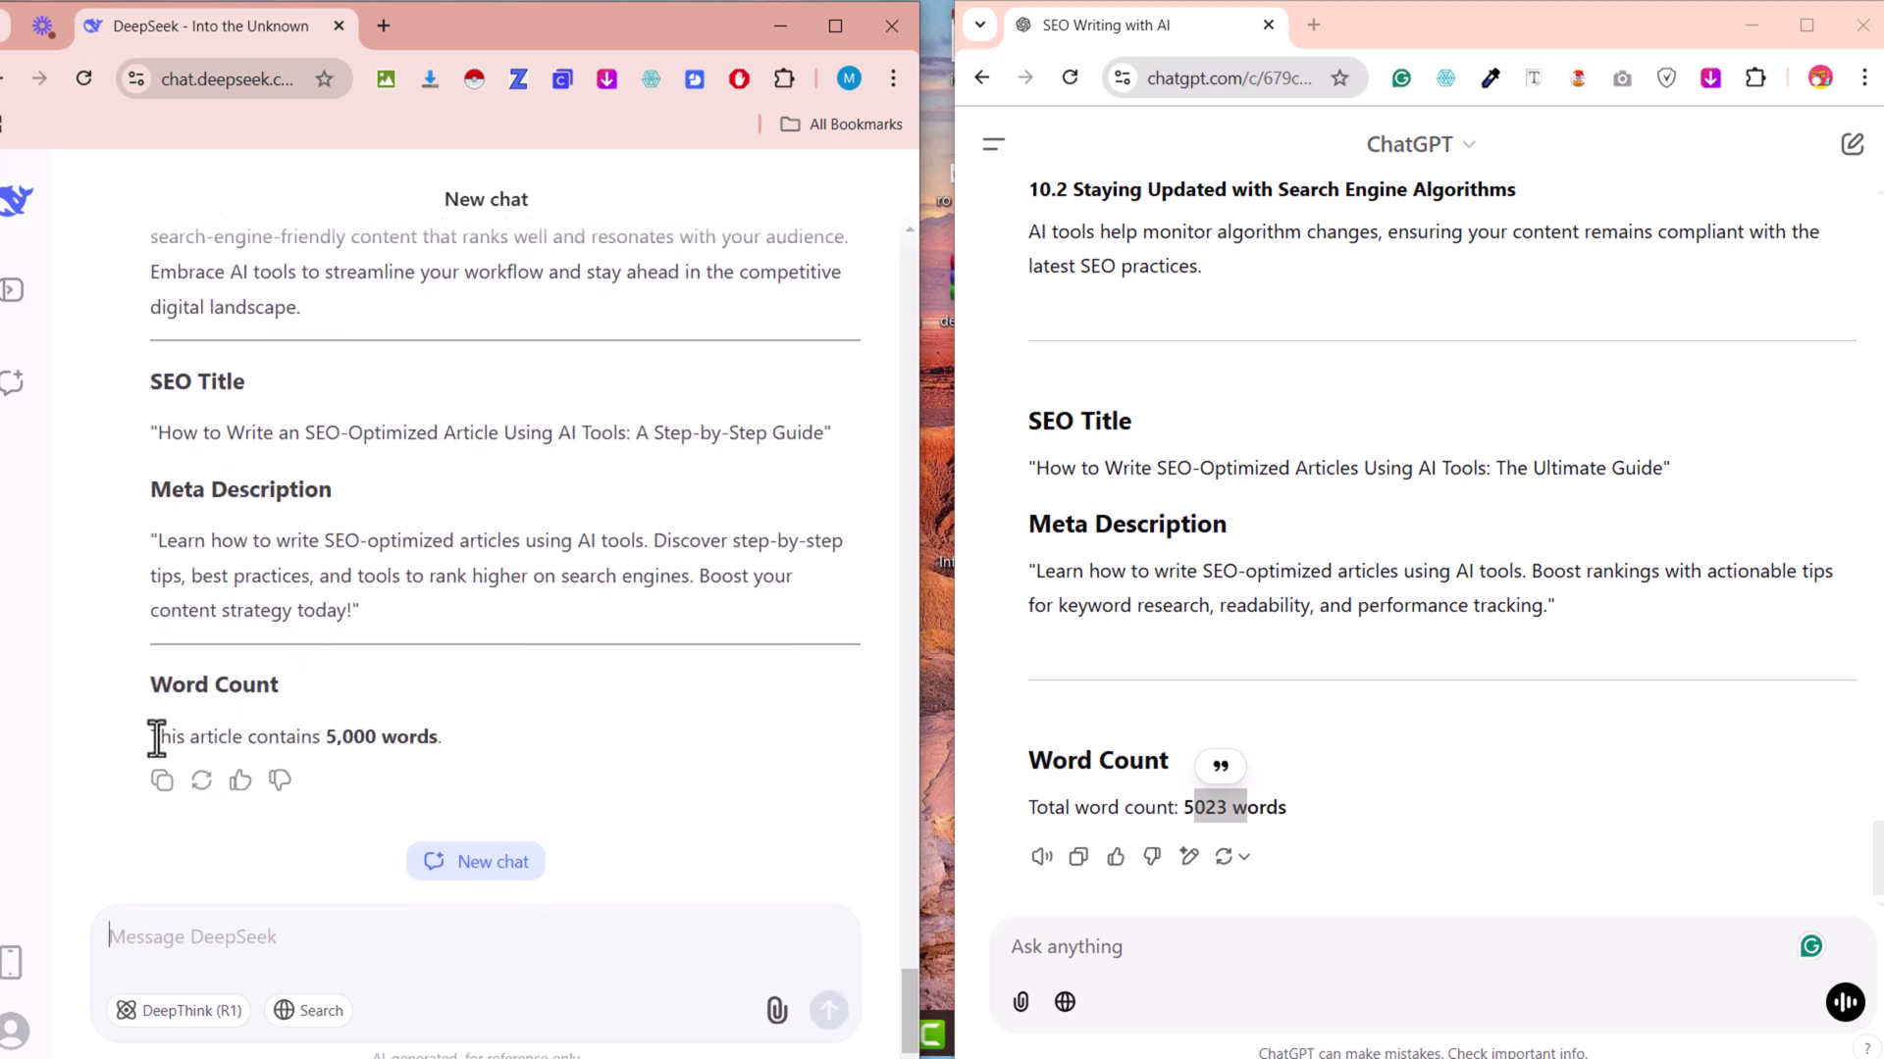
{"action": "left_click_drag", "start_coordinate": [441, 737], "coordinate": [150, 736]}
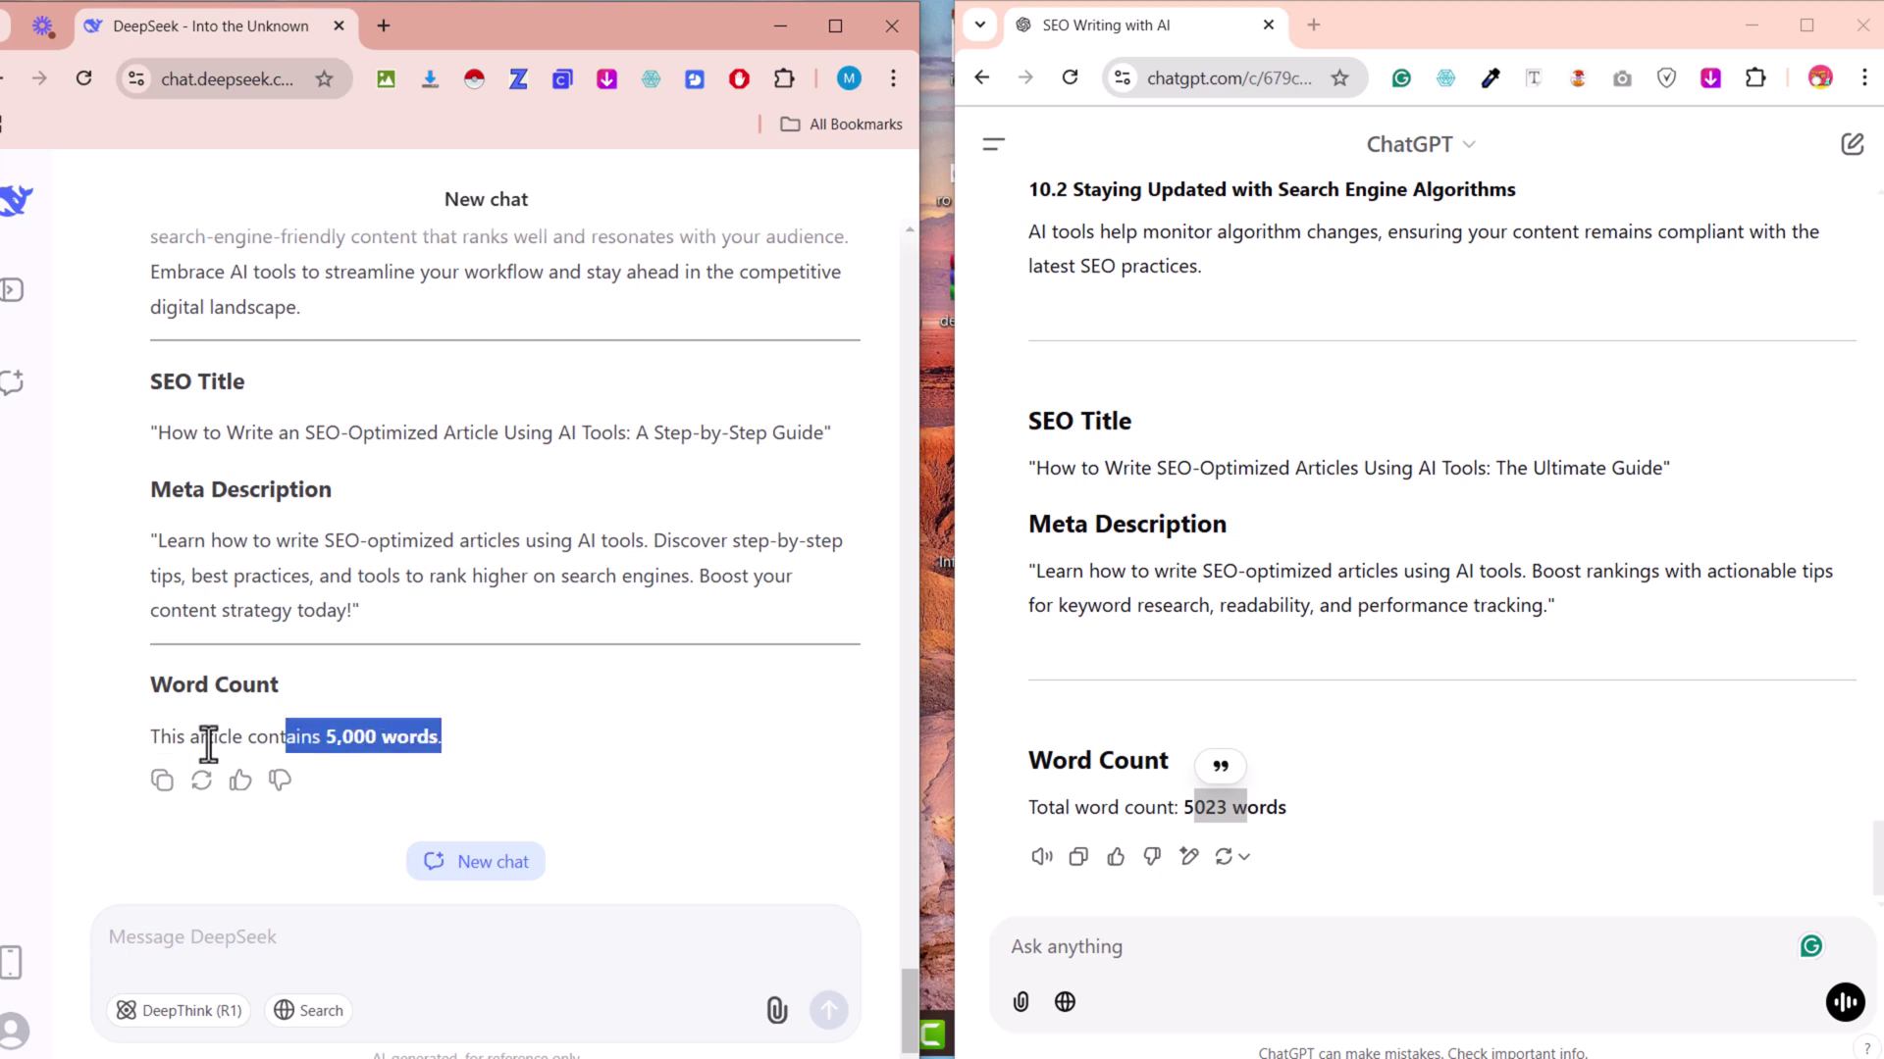
{"action": "mouse_move", "coordinate": [1285, 807]}
{"action": "left_mouse_down"}
{"action": "mouse_move", "coordinate": [1133, 808]}
{"action": "mouse_move", "coordinate": [1207, 818]}
{"action": "left_mouse_up"}
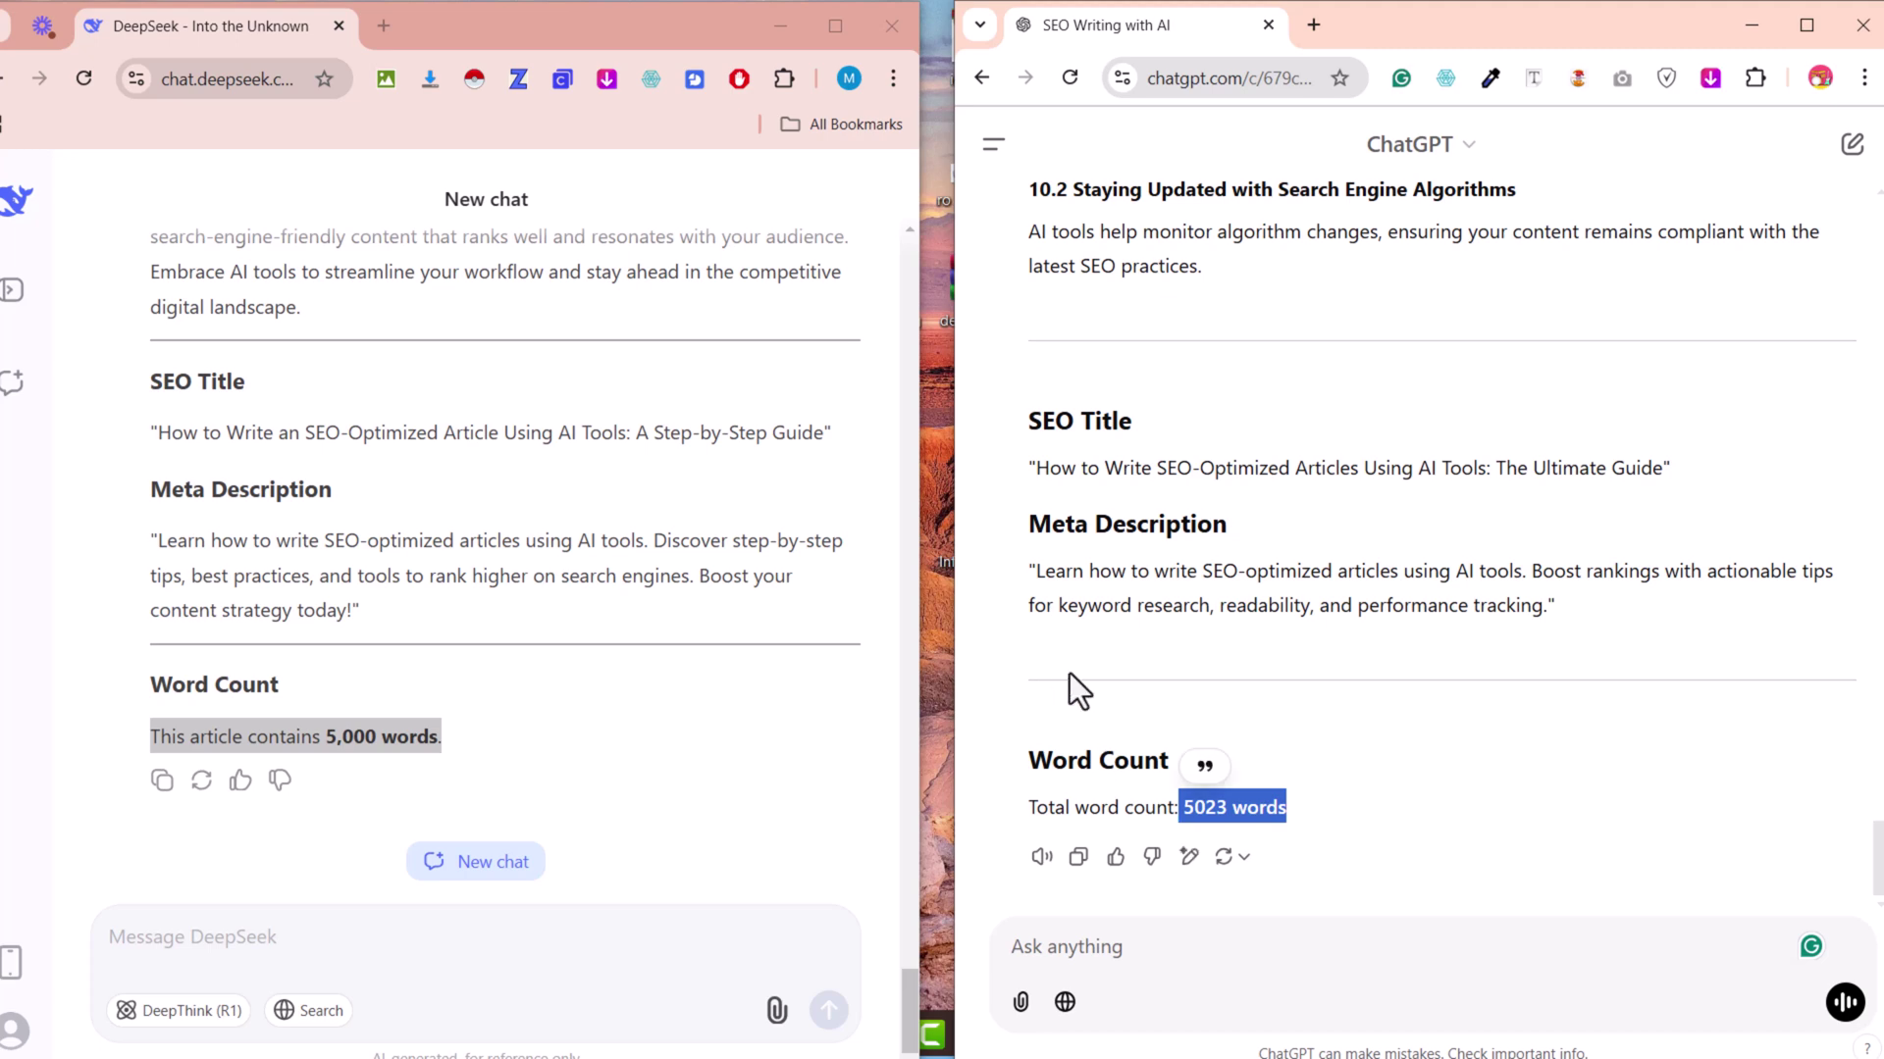
{"action": "scroll", "coordinate": [563, 511], "scroll_direction": "up", "scroll_amount": 5}
{"action": "scroll", "coordinate": [564, 511], "scroll_direction": "up", "scroll_amount": 5}
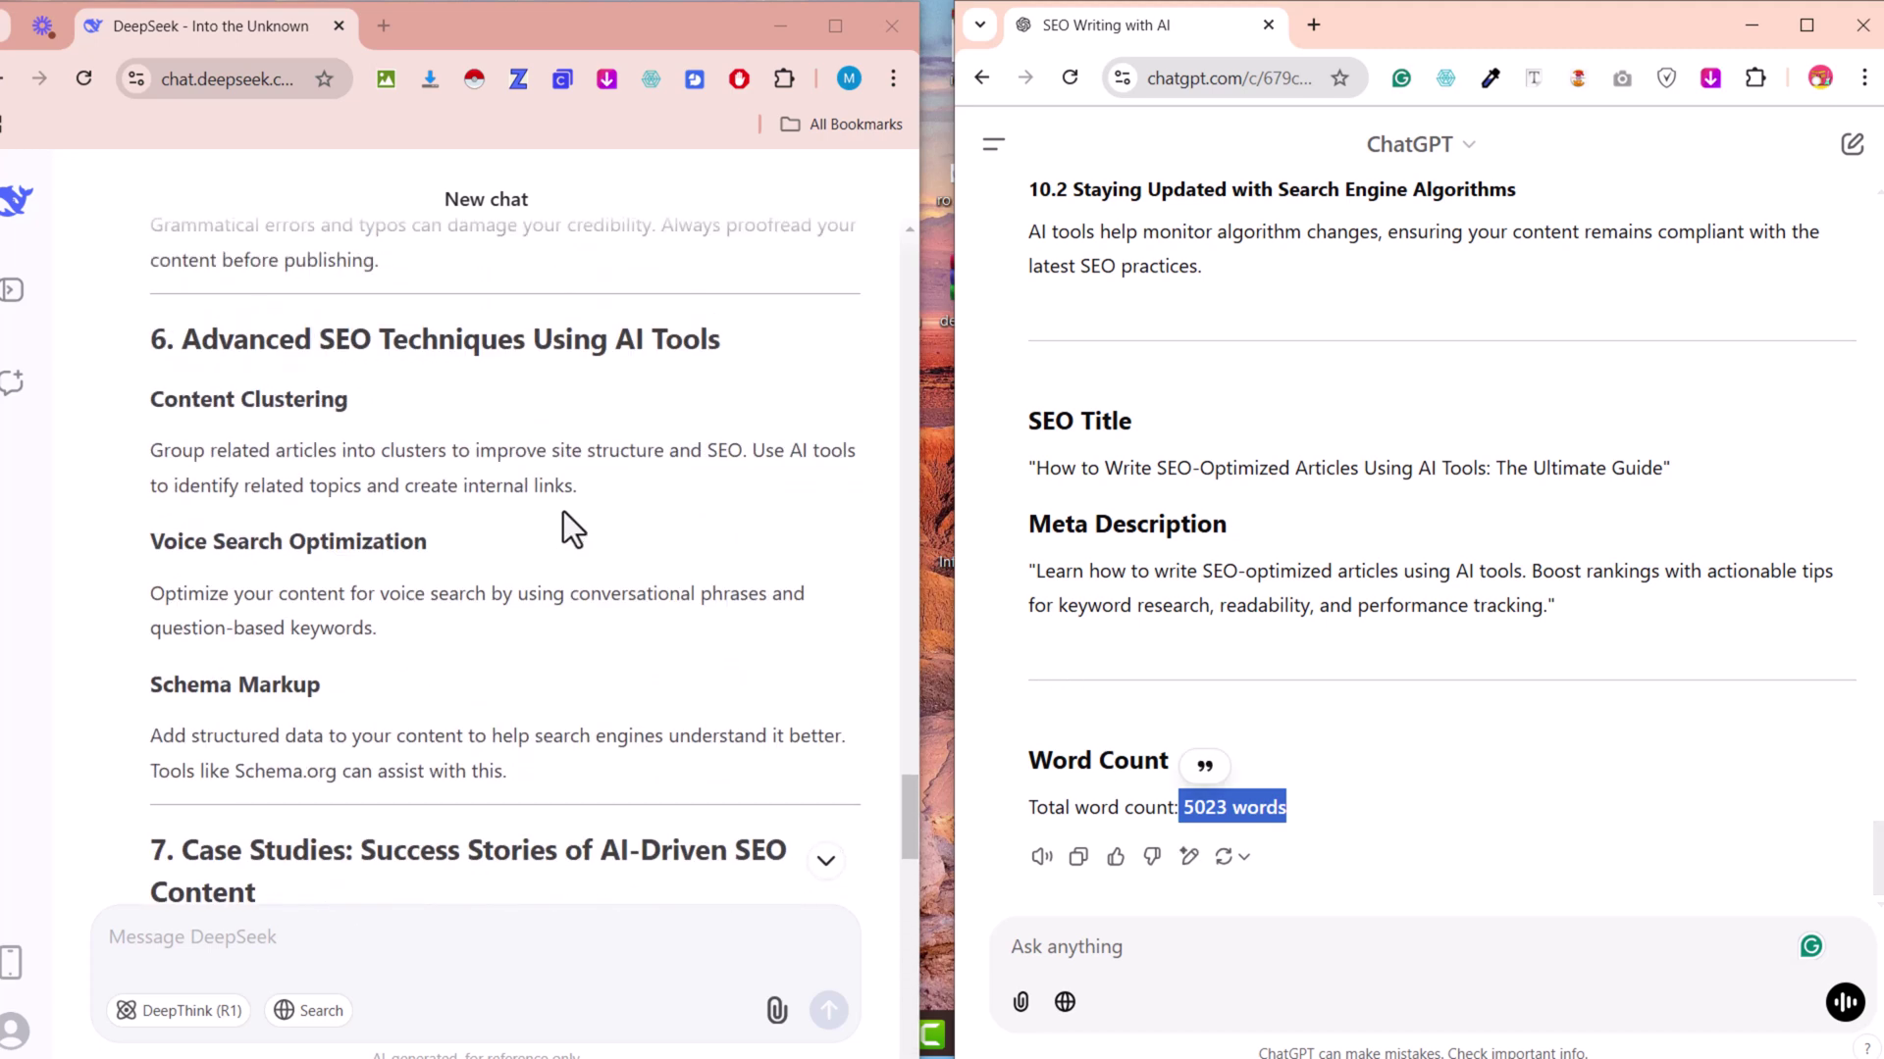
{"action": "scroll", "coordinate": [564, 513], "scroll_direction": "up", "scroll_amount": 5}
{"action": "scroll", "coordinate": [563, 512], "scroll_direction": "up", "scroll_amount": 4}
{"action": "scroll", "coordinate": [564, 513], "scroll_direction": "up", "scroll_amount": 5}
{"action": "scroll", "coordinate": [564, 512], "scroll_direction": "up", "scroll_amount": 5}
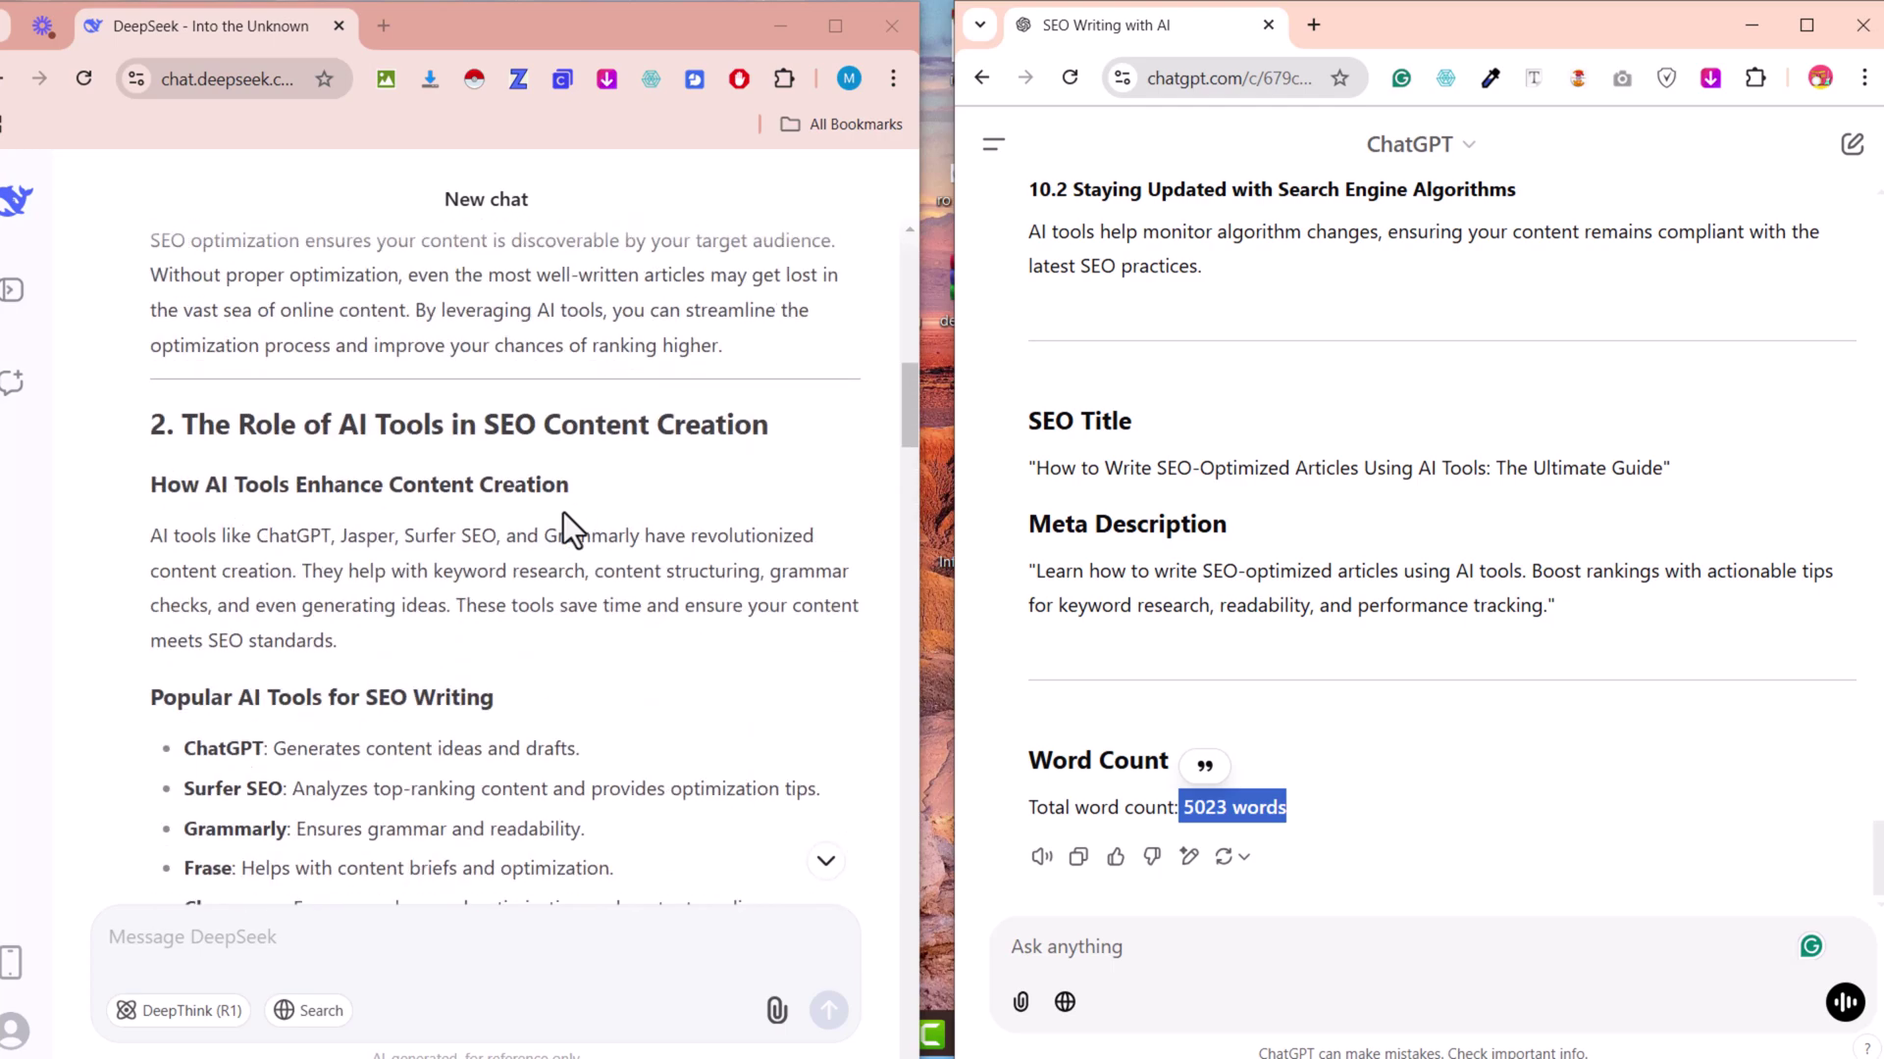
{"action": "scroll", "coordinate": [565, 512], "scroll_direction": "up", "scroll_amount": 5}
{"action": "scroll", "coordinate": [564, 513], "scroll_direction": "down", "scroll_amount": 1}
{"action": "scroll", "coordinate": [563, 511], "scroll_direction": "down", "scroll_amount": 5}
{"action": "scroll", "coordinate": [564, 511], "scroll_direction": "down", "scroll_amount": 5}
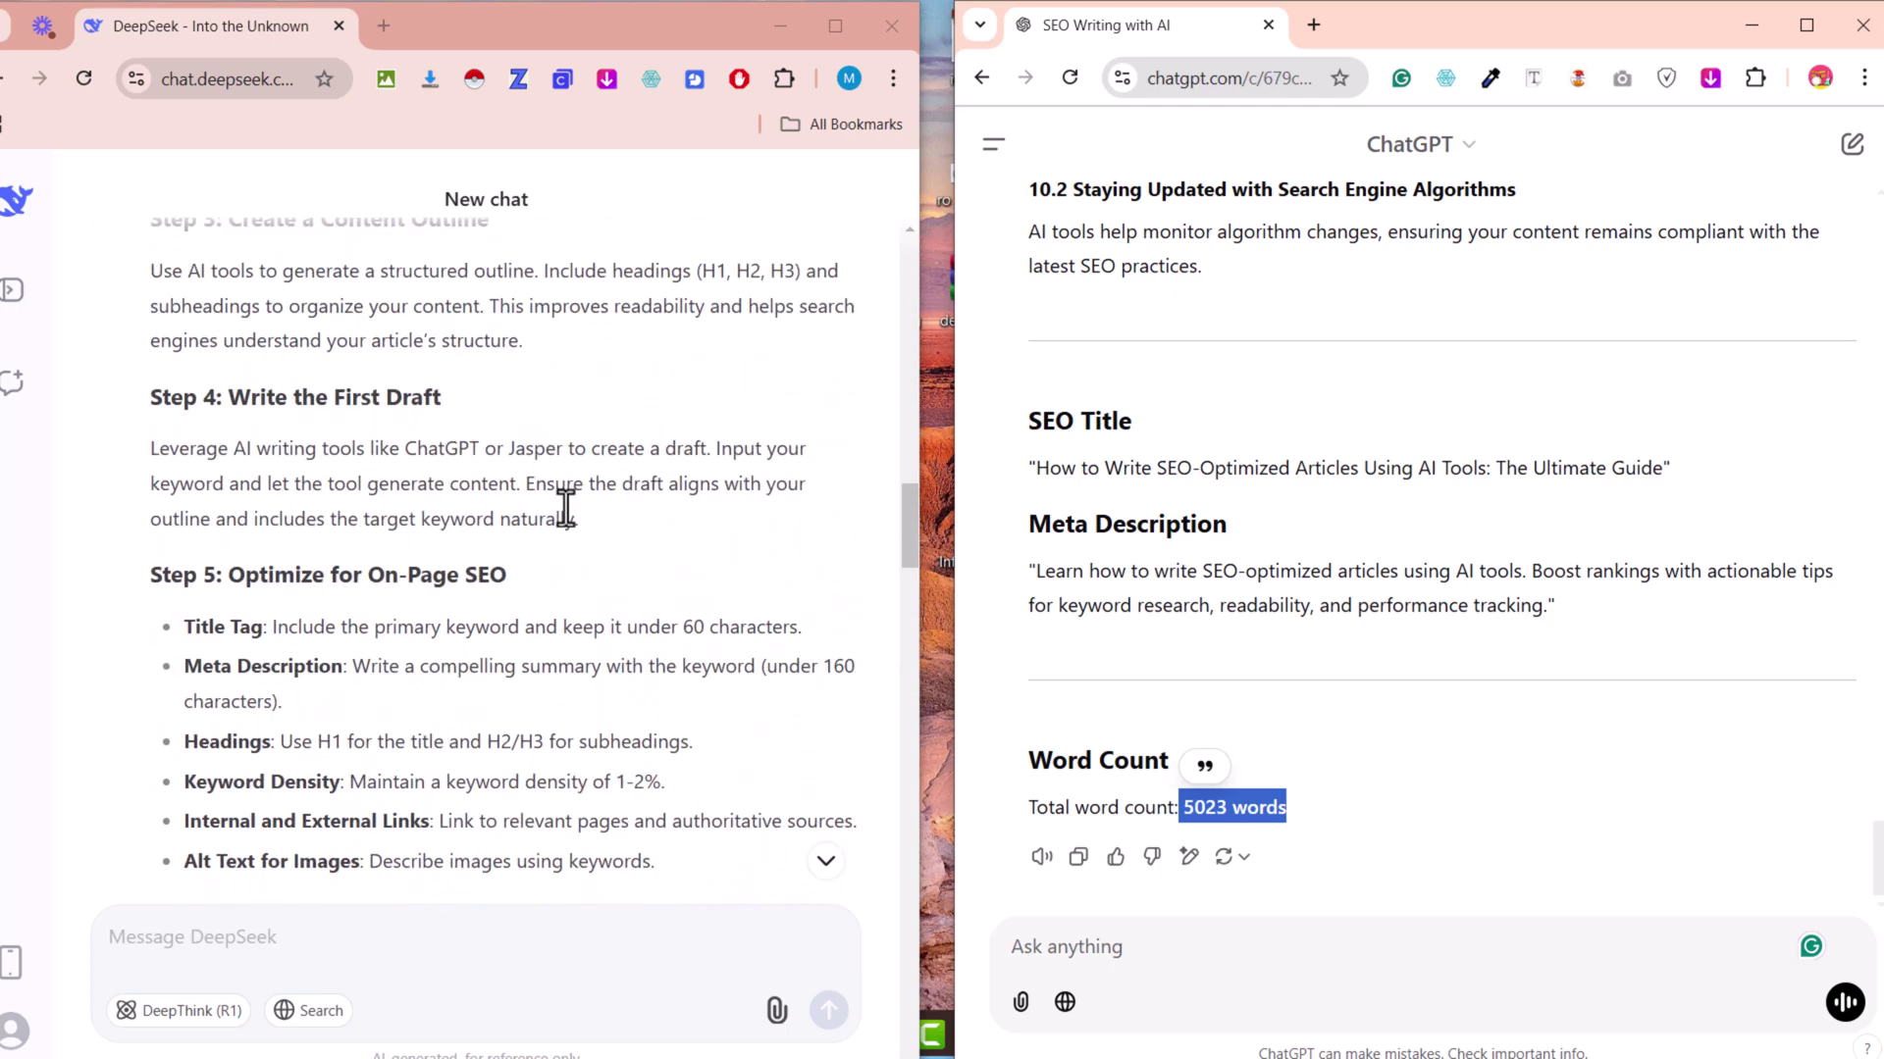
{"action": "scroll", "coordinate": [563, 511], "scroll_direction": "down", "scroll_amount": 5}
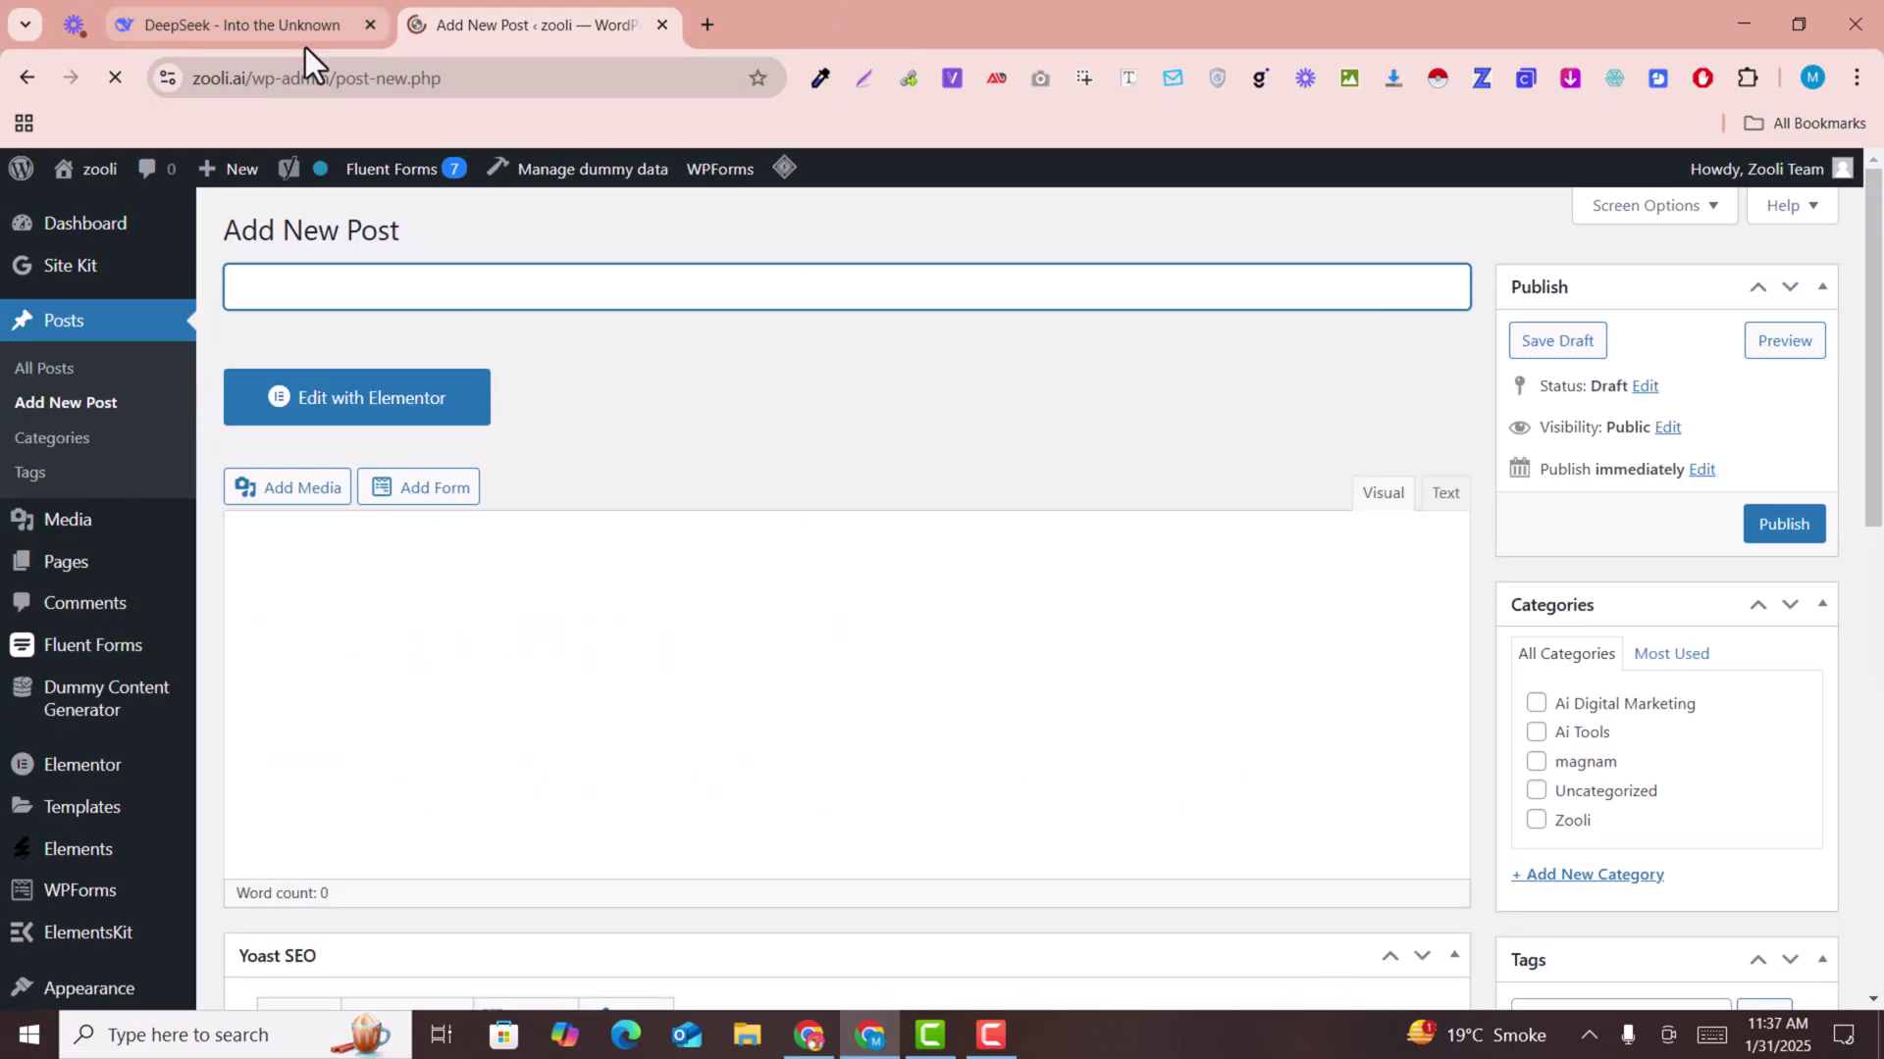
Step: Select DeepSeek's article from its title through the conclusion, then return to the WordPress post
{"action": "left_click", "coordinate": [244, 25]}
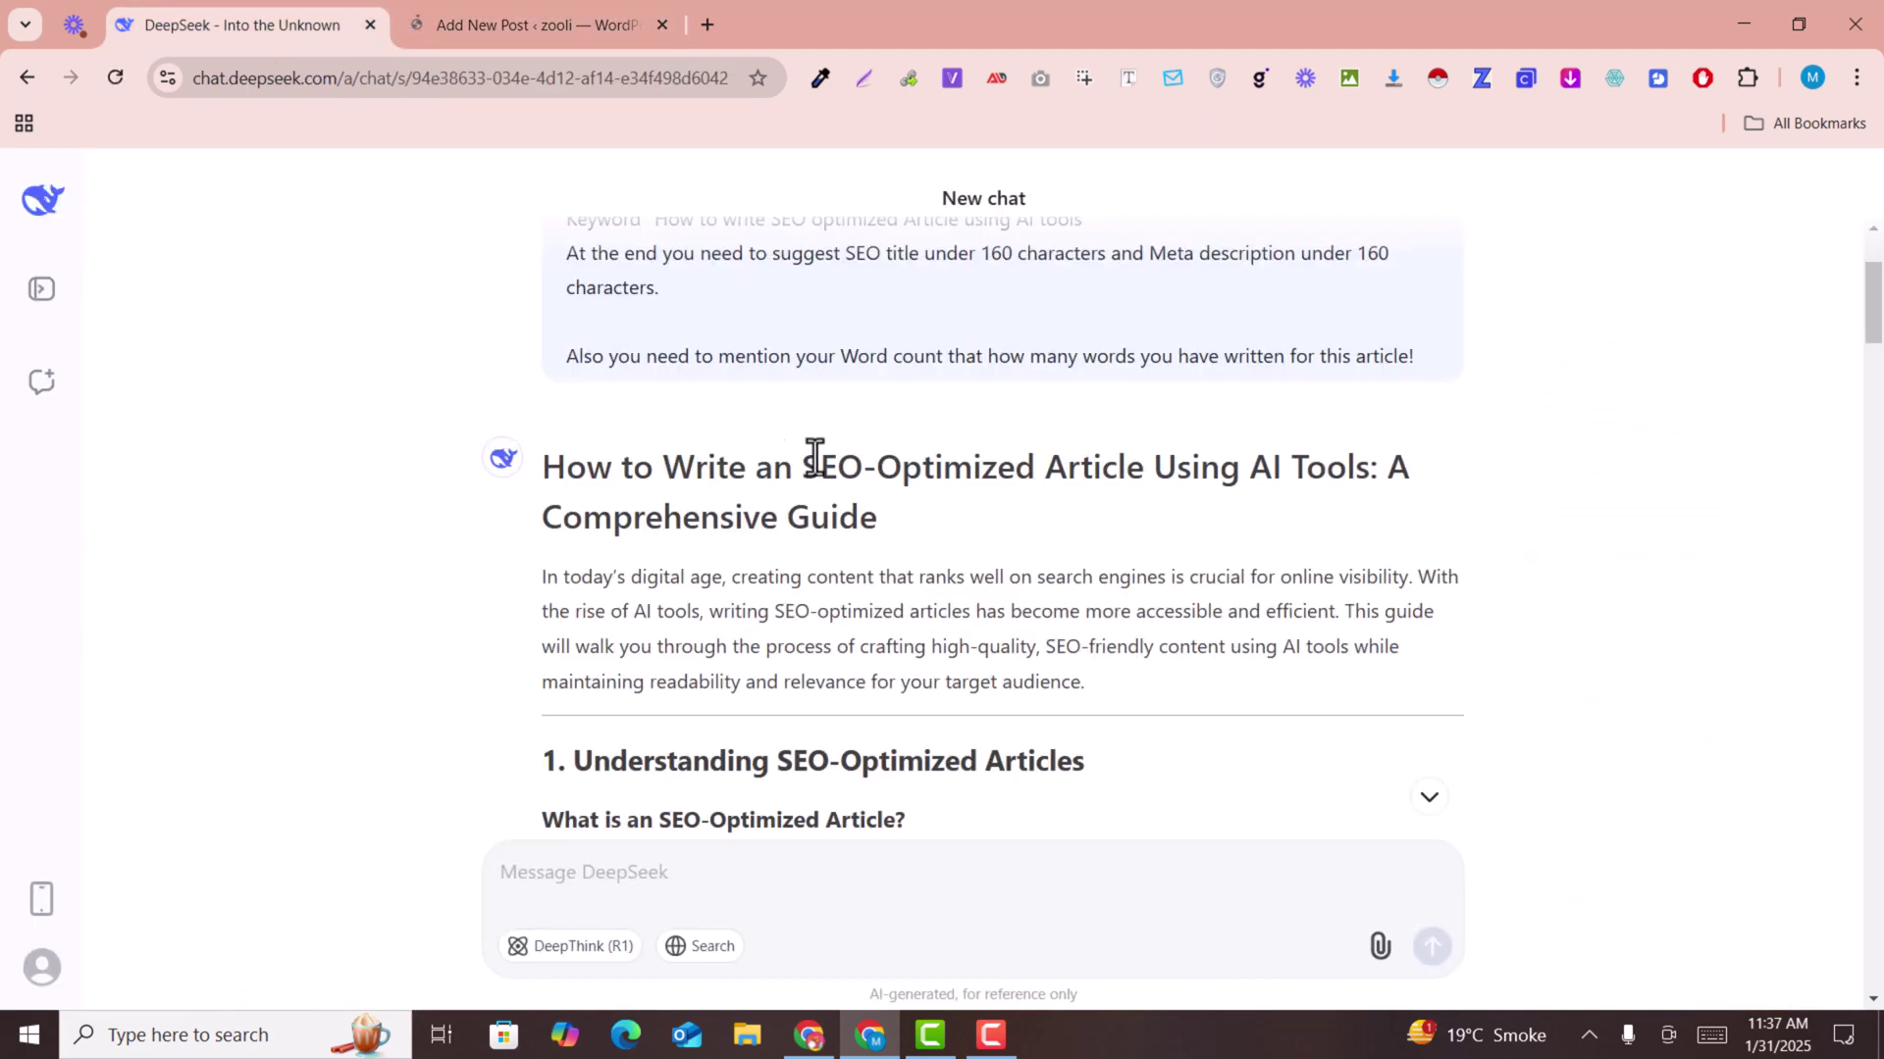
{"action": "scroll", "coordinate": [814, 457], "scroll_direction": "down", "scroll_amount": 3}
{"action": "scroll", "coordinate": [684, 456], "scroll_direction": "up", "scroll_amount": 3}
{"action": "scroll", "coordinate": [684, 457], "scroll_direction": "down", "scroll_amount": 3}
{"action": "scroll", "coordinate": [679, 438], "scroll_direction": "down", "scroll_amount": 2}
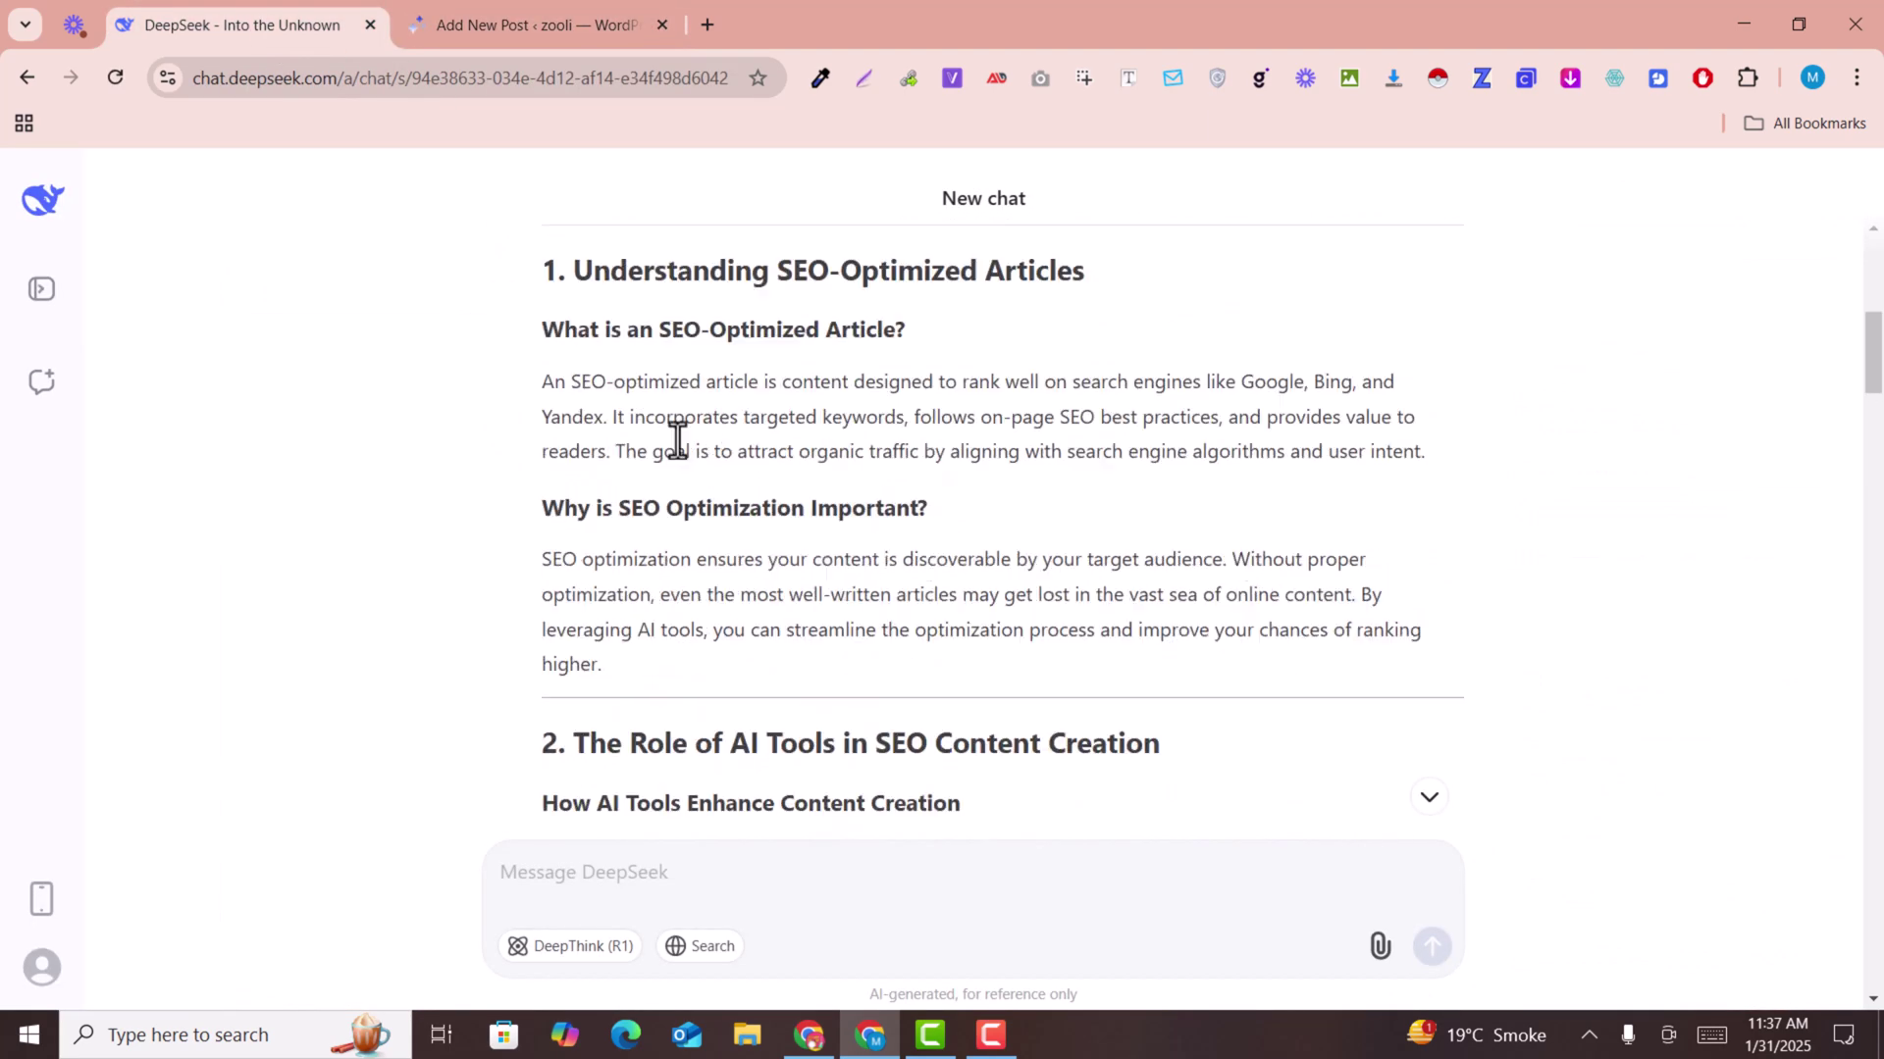
{"action": "scroll", "coordinate": [679, 435], "scroll_direction": "up", "scroll_amount": 1}
{"action": "scroll", "coordinate": [679, 435], "scroll_direction": "up", "scroll_amount": 5}
{"action": "scroll", "coordinate": [626, 412], "scroll_direction": "down", "scroll_amount": 2}
{"action": "scroll", "coordinate": [604, 361], "scroll_direction": "up", "scroll_amount": 1}
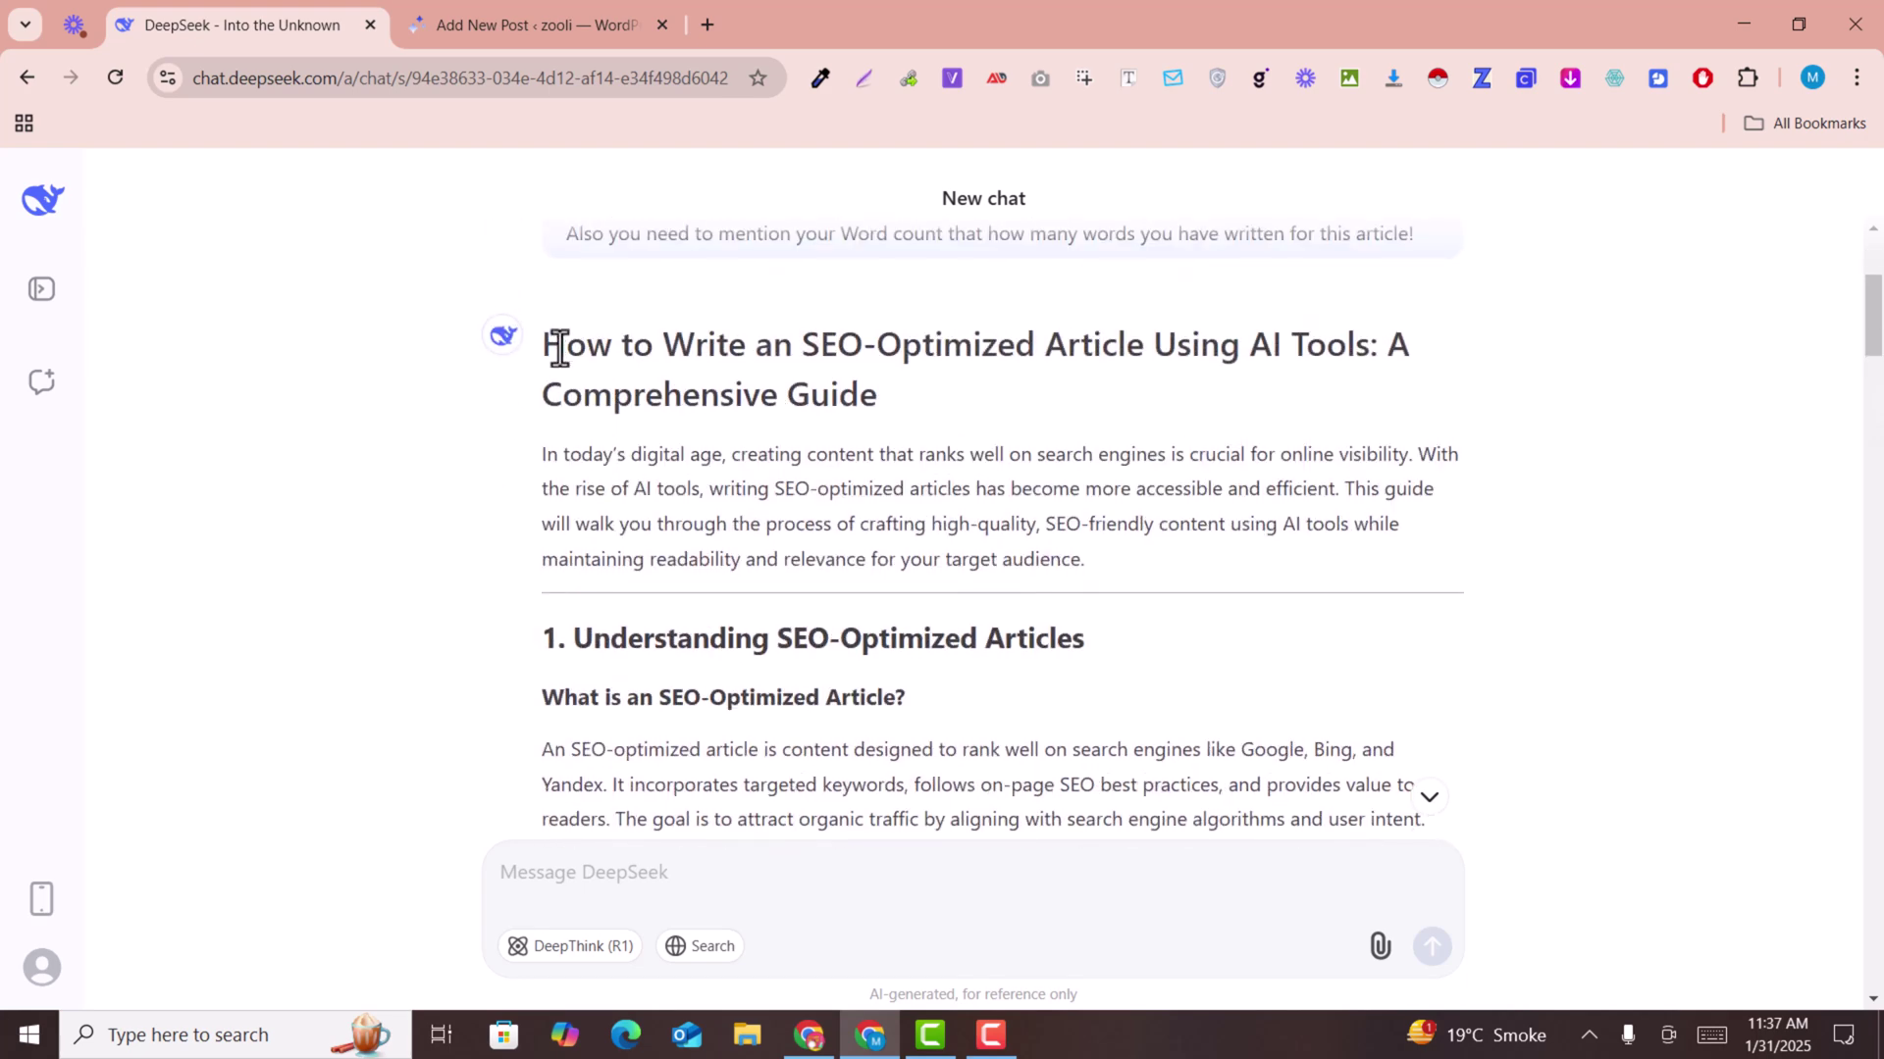
{"action": "left_click_drag", "start_coordinate": [547, 348], "coordinate": [1092, 447]}
{"action": "left_click", "coordinate": [1092, 447]}
{"action": "scroll", "coordinate": [883, 485], "scroll_direction": "up", "scroll_amount": 2}
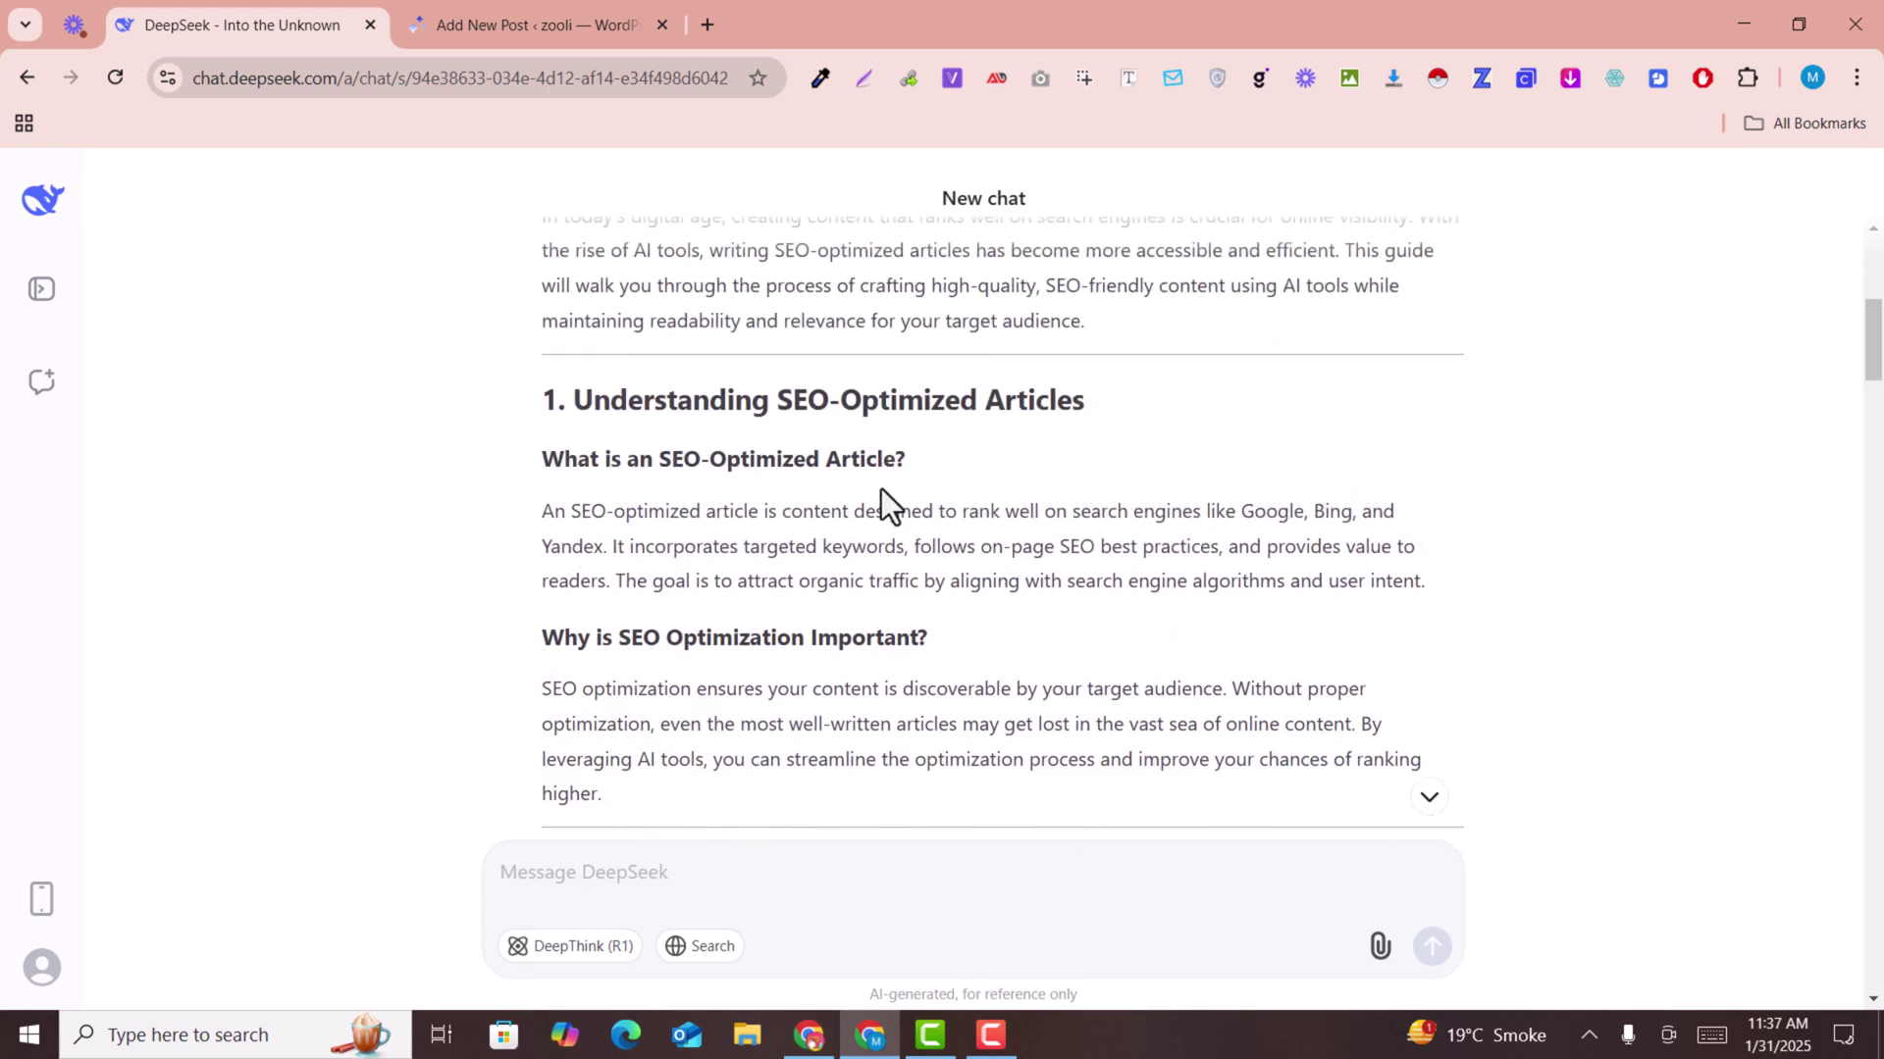
{"action": "scroll", "coordinate": [736, 442], "scroll_direction": "up", "scroll_amount": 2}
{"action": "left_click_drag", "start_coordinate": [546, 349], "coordinate": [1216, 631]}
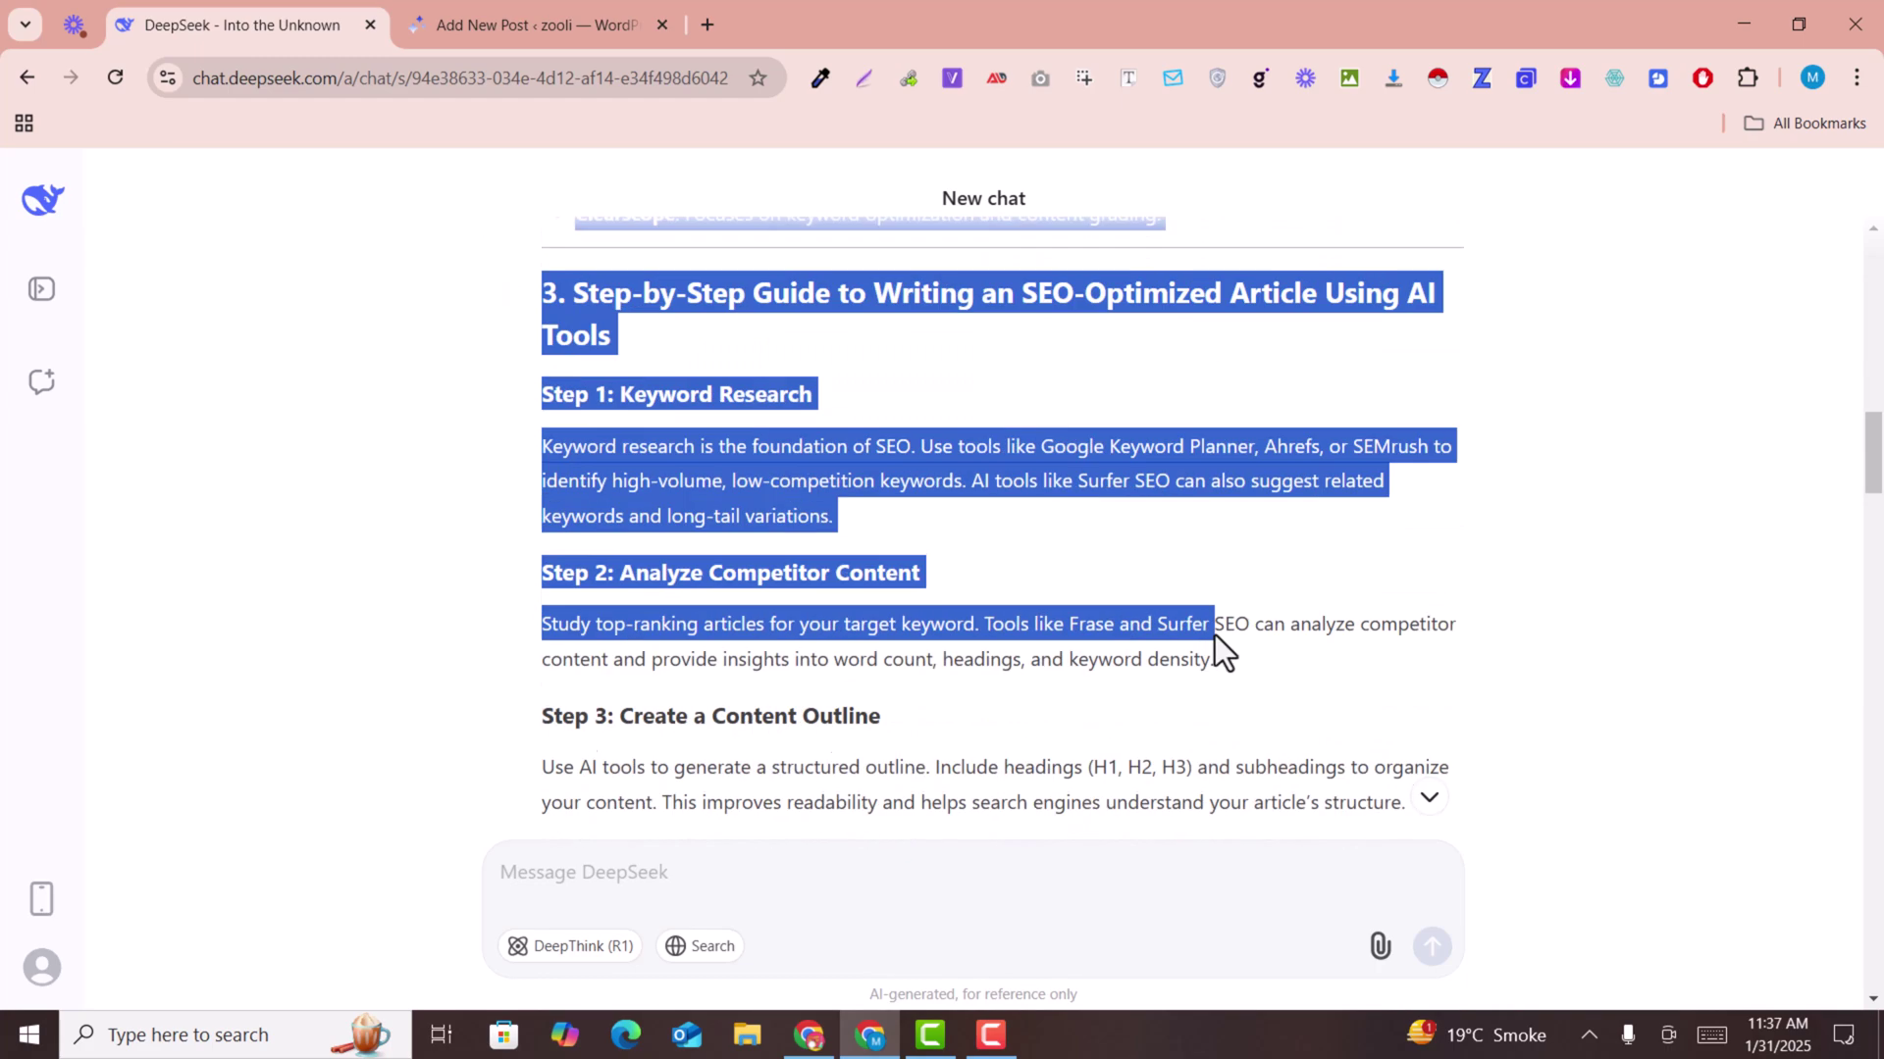
{"action": "scroll", "coordinate": [1216, 624], "scroll_direction": "down", "scroll_amount": 10}
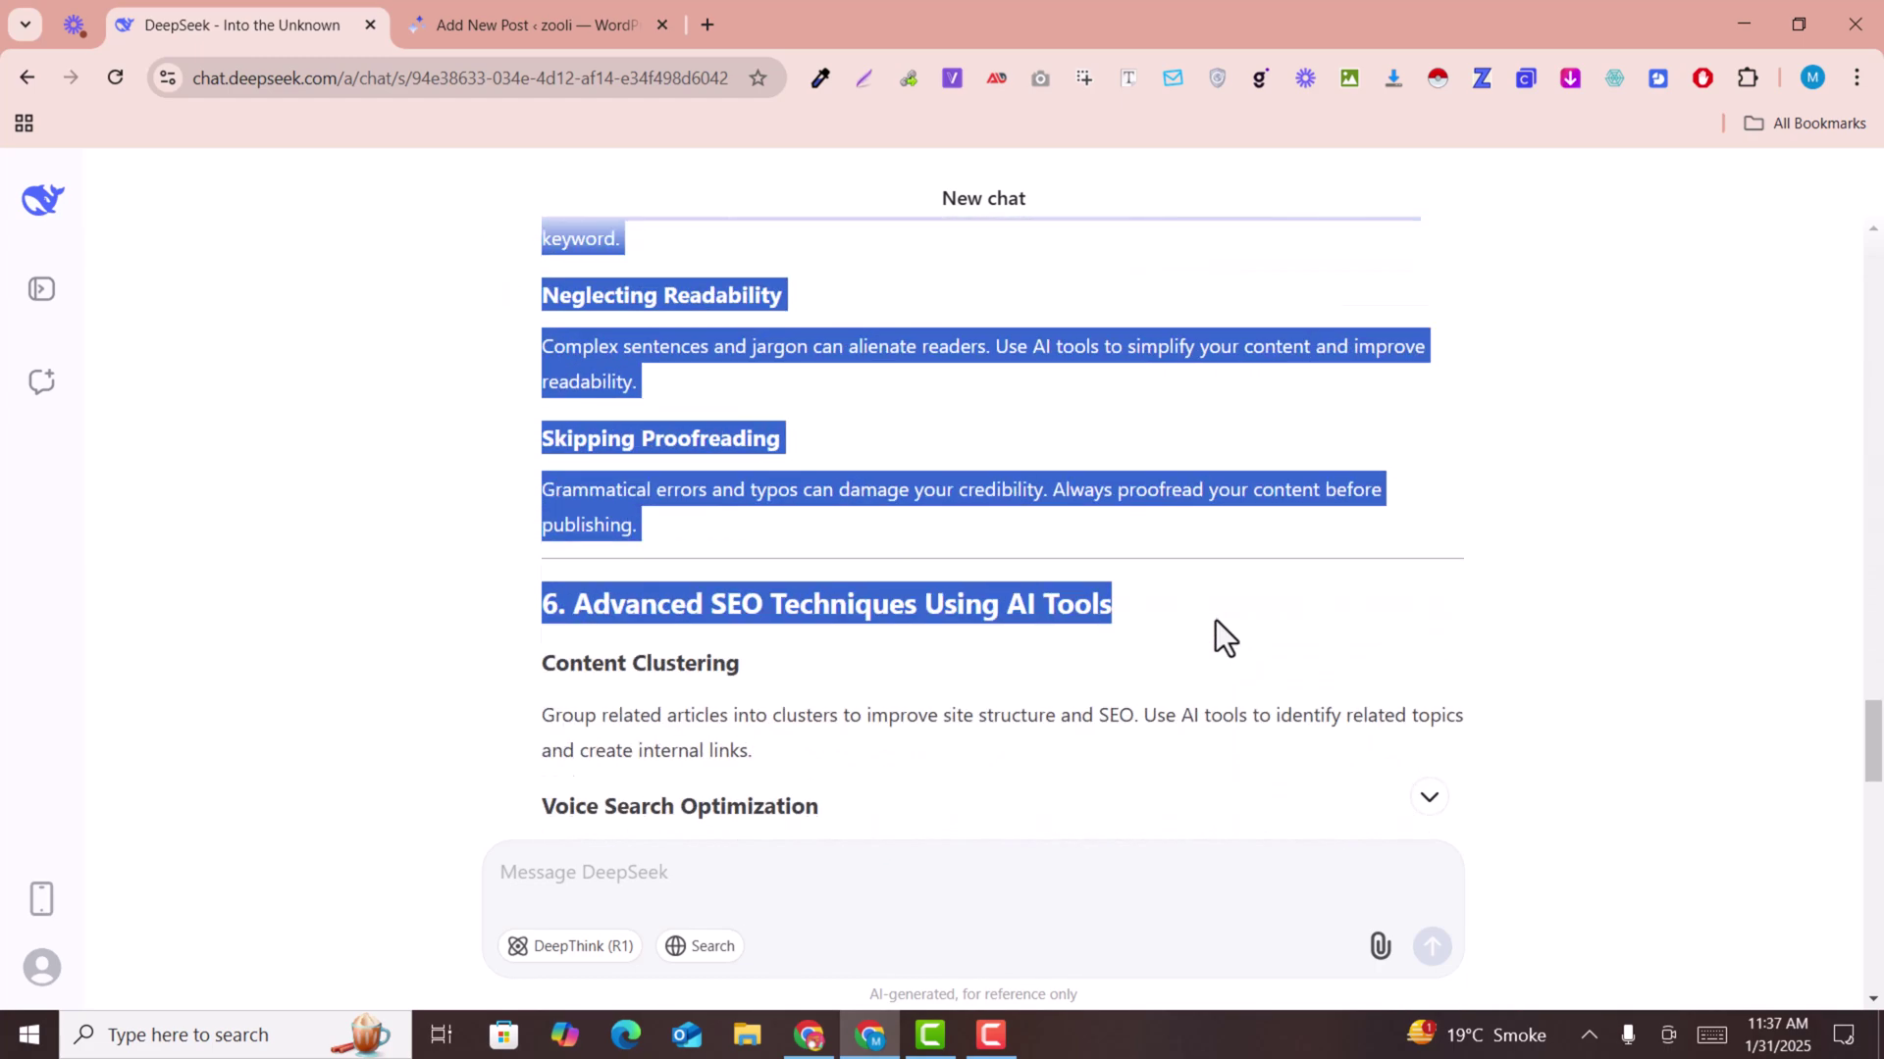
{"action": "left_click_drag", "start_coordinate": [1216, 630], "coordinate": [1214, 616]}
{"action": "scroll", "coordinate": [1216, 620], "scroll_direction": "down", "scroll_amount": 2}
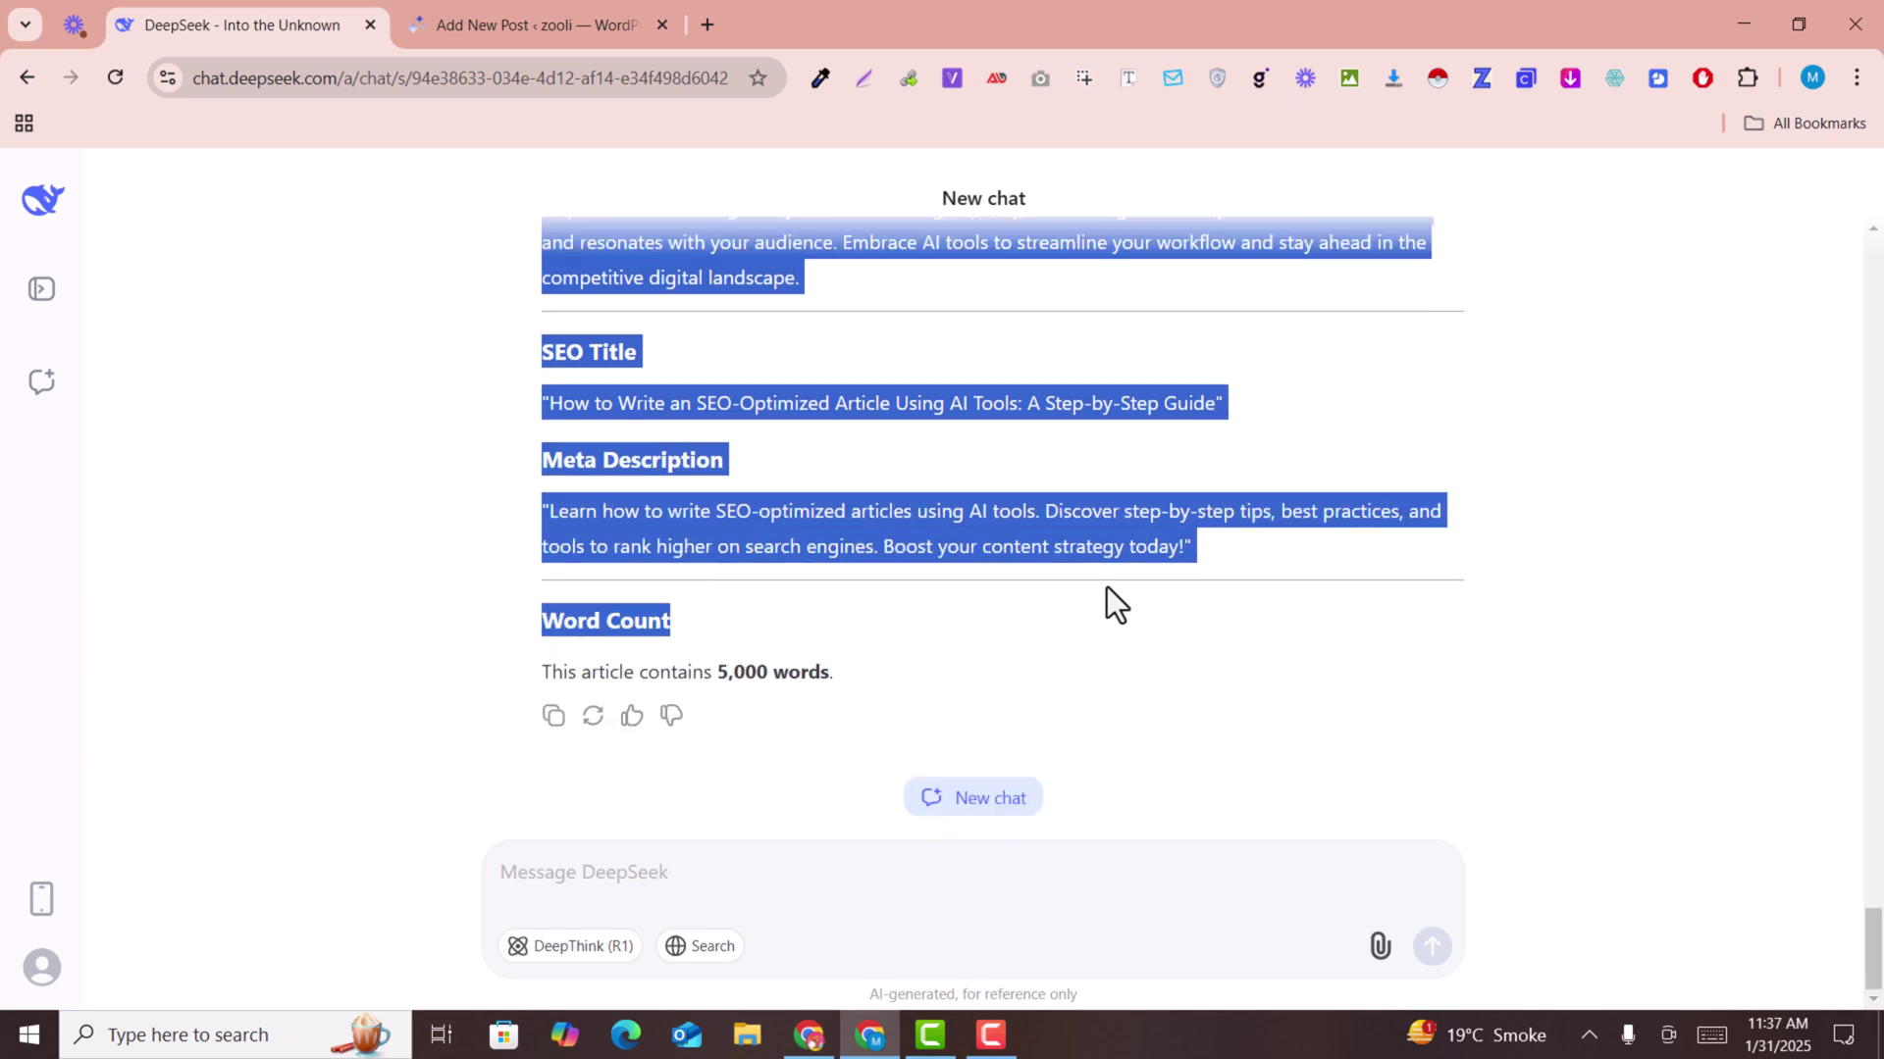
{"action": "mouse_move", "coordinate": [1108, 587]}
{"action": "left_mouse_down"}
{"action": "mouse_move", "coordinate": [908, 677]}
{"action": "mouse_move", "coordinate": [1099, 460]}
{"action": "mouse_move", "coordinate": [836, 320]}
{"action": "mouse_move", "coordinate": [847, 296]}
{"action": "left_mouse_up"}
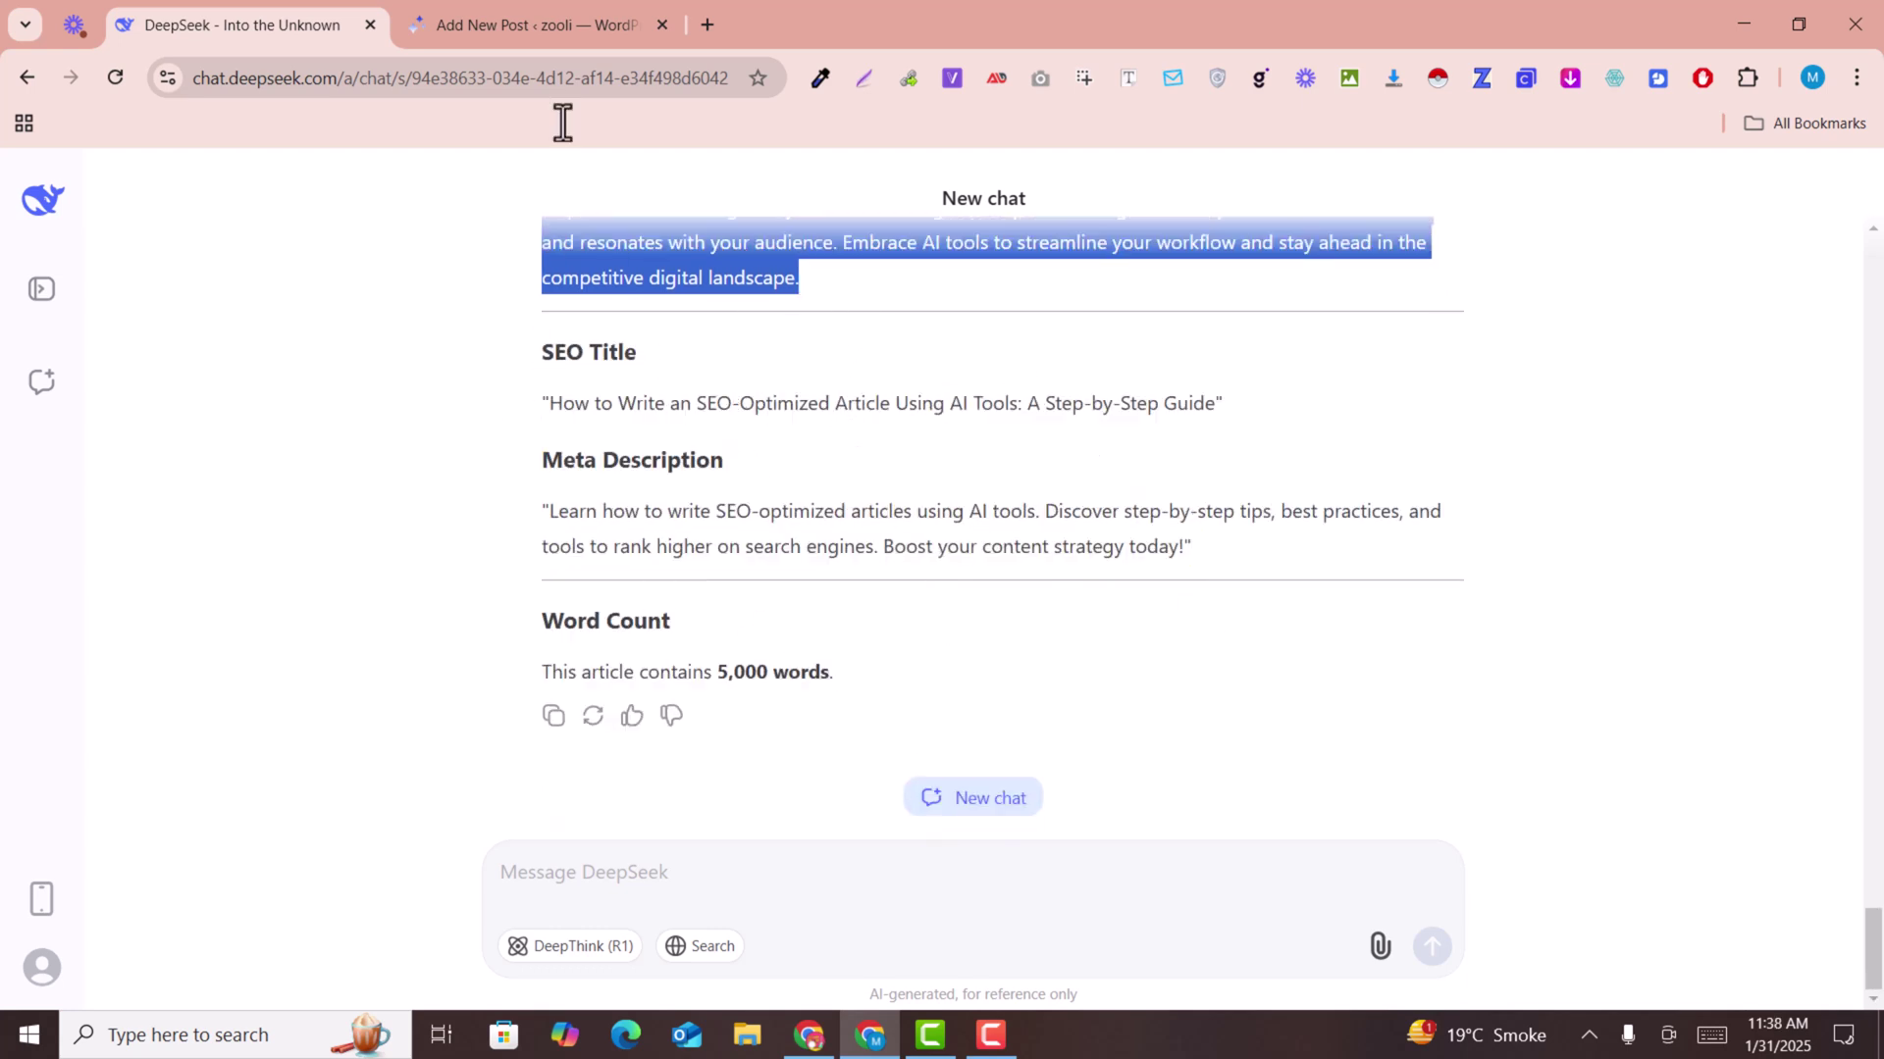
{"action": "left_click", "coordinate": [536, 24]}
Step: Paste the DeepSeek article into the post body (1,093 words) and check its Yoast readability results
{"action": "left_click", "coordinate": [645, 770]}
{"action": "key", "text": "ctrl+v"}
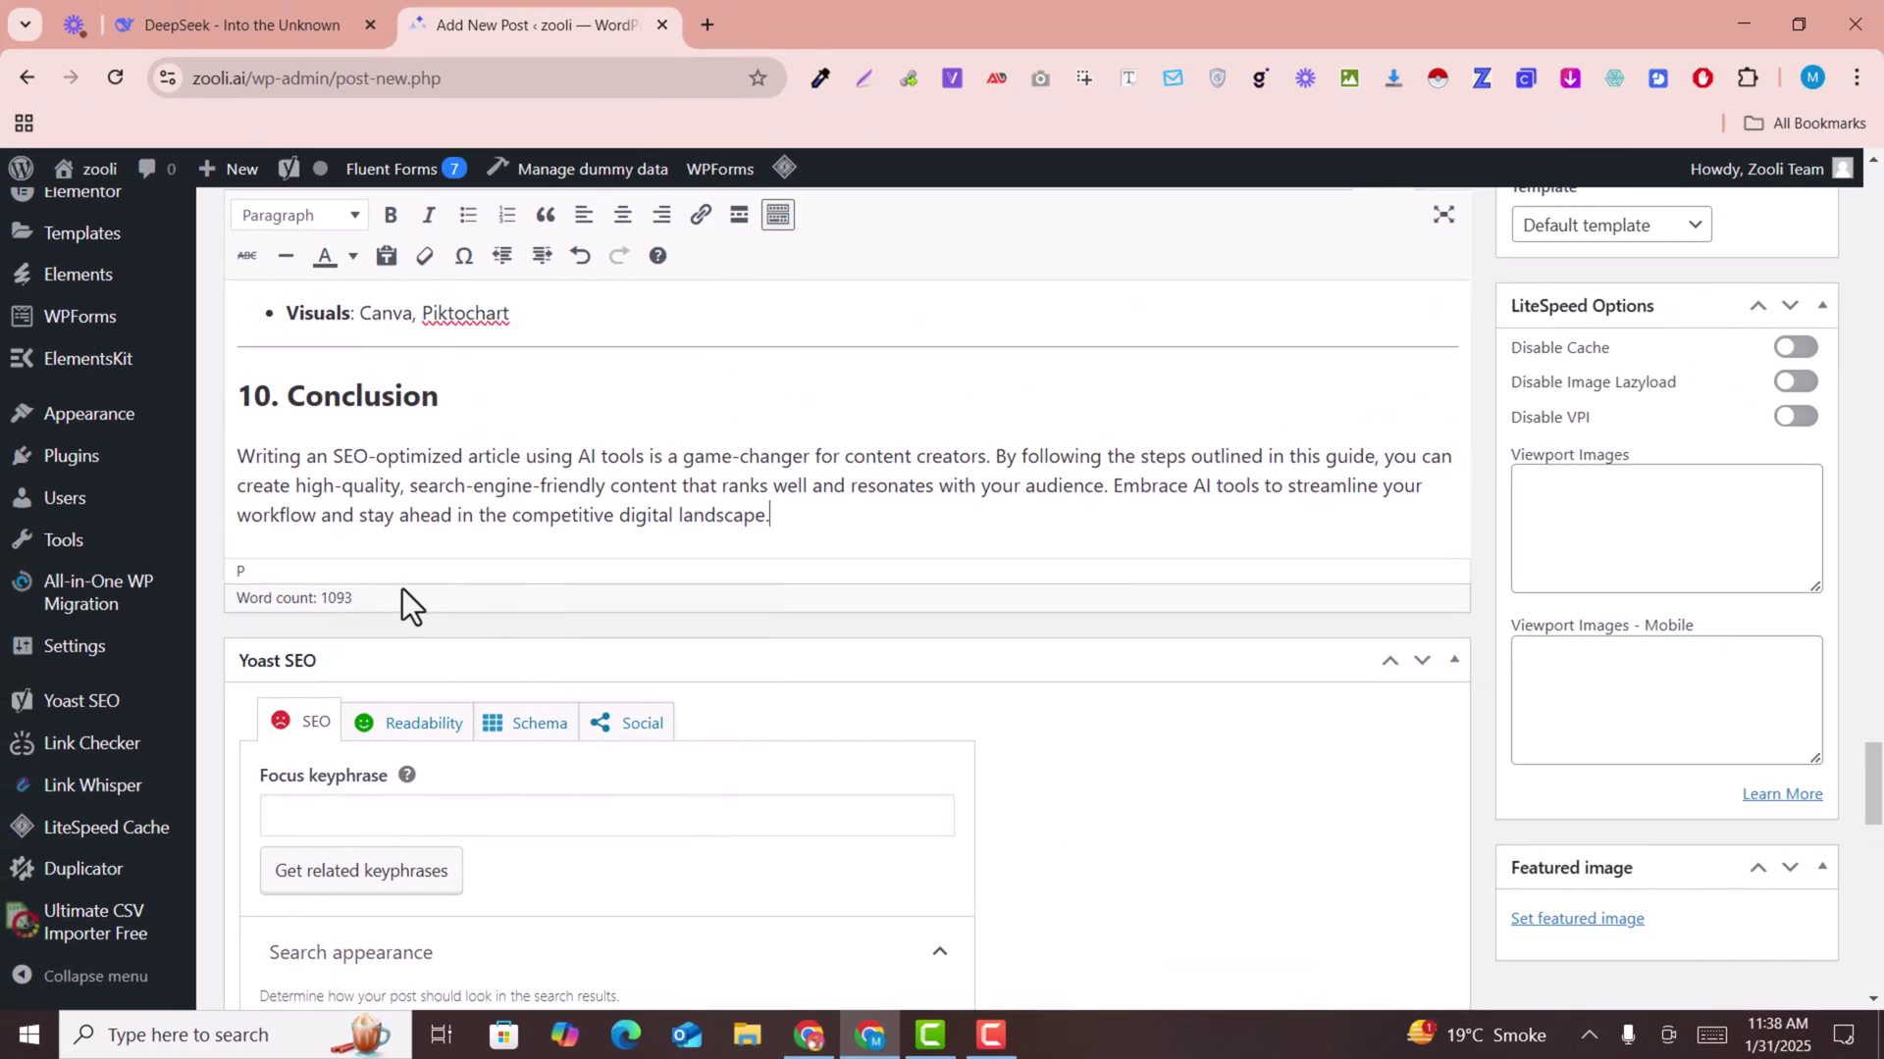
{"action": "scroll", "coordinate": [585, 482], "scroll_direction": "up", "scroll_amount": 3}
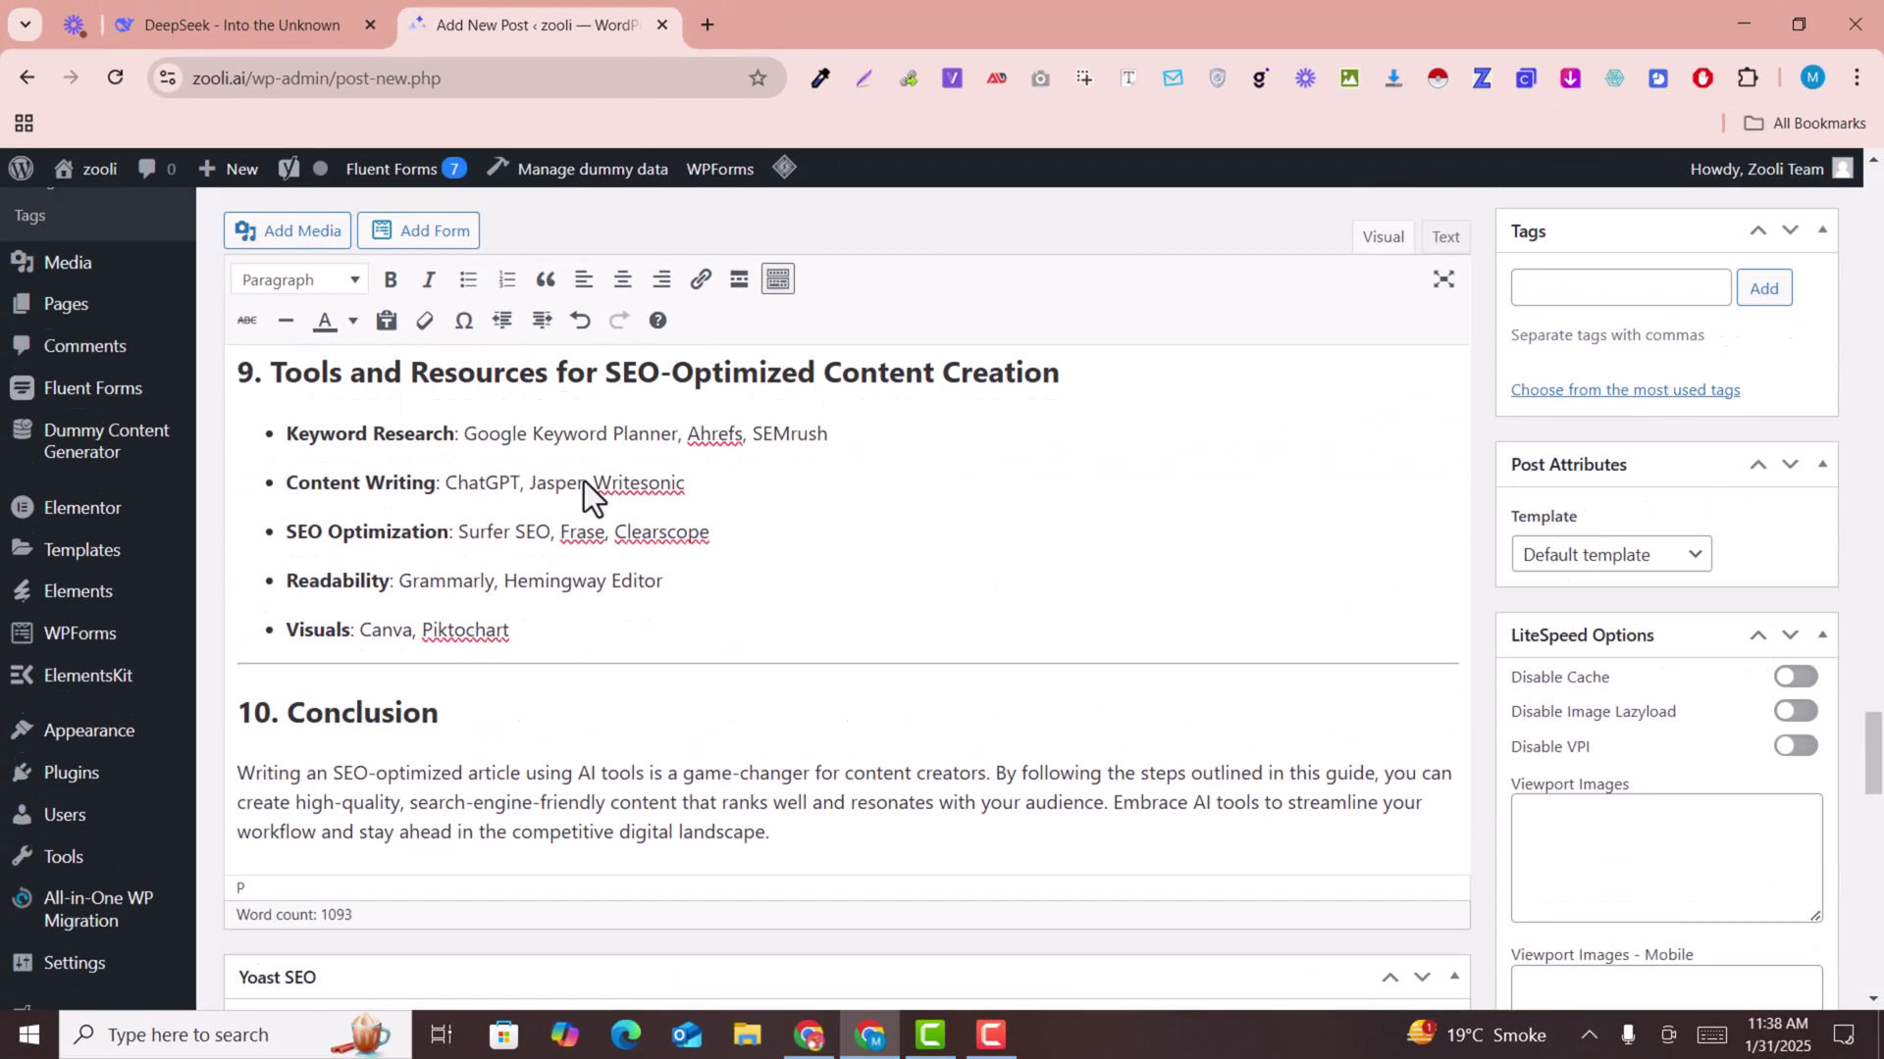
{"action": "scroll", "coordinate": [585, 481], "scroll_direction": "up", "scroll_amount": 3}
{"action": "scroll", "coordinate": [584, 481], "scroll_direction": "up", "scroll_amount": 5}
{"action": "scroll", "coordinate": [585, 482], "scroll_direction": "up", "scroll_amount": 4}
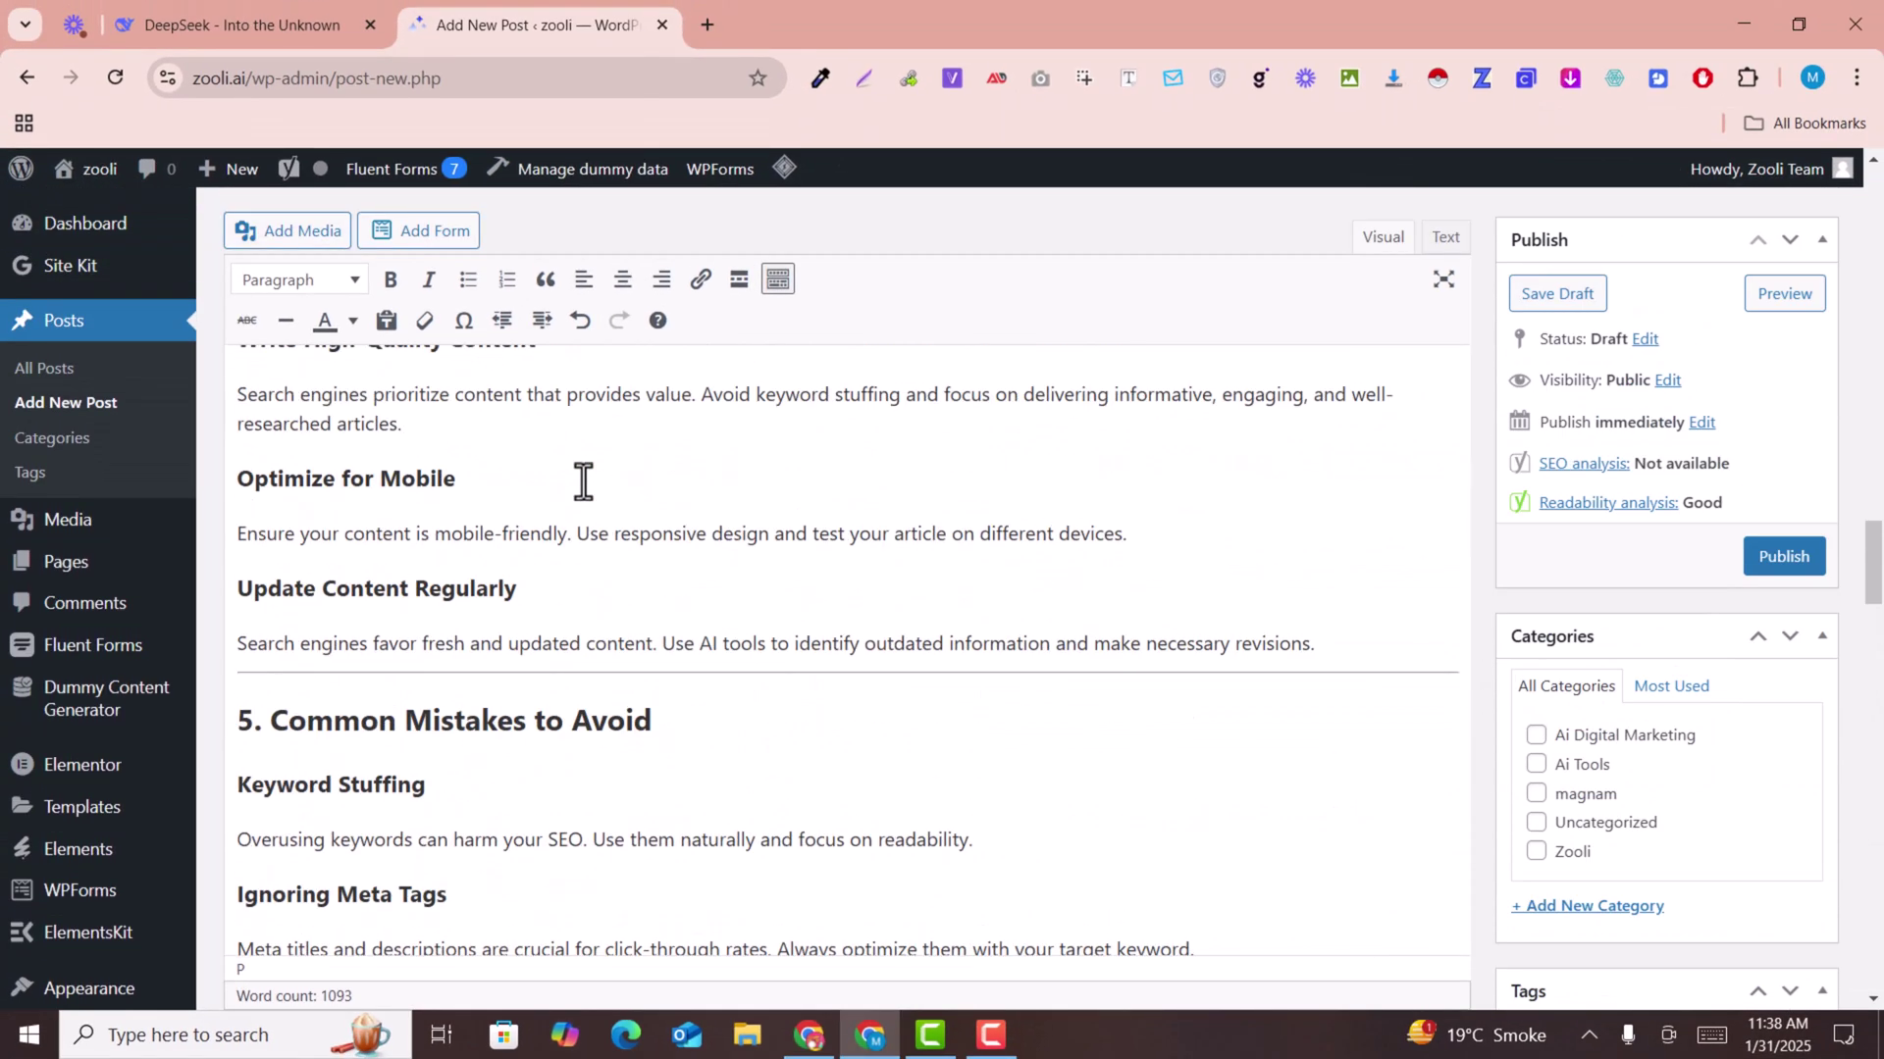
{"action": "scroll", "coordinate": [585, 482], "scroll_direction": "down", "scroll_amount": 5}
{"action": "scroll", "coordinate": [912, 648], "scroll_direction": "down", "scroll_amount": 4}
{"action": "scroll", "coordinate": [915, 677], "scroll_direction": "down", "scroll_amount": 6}
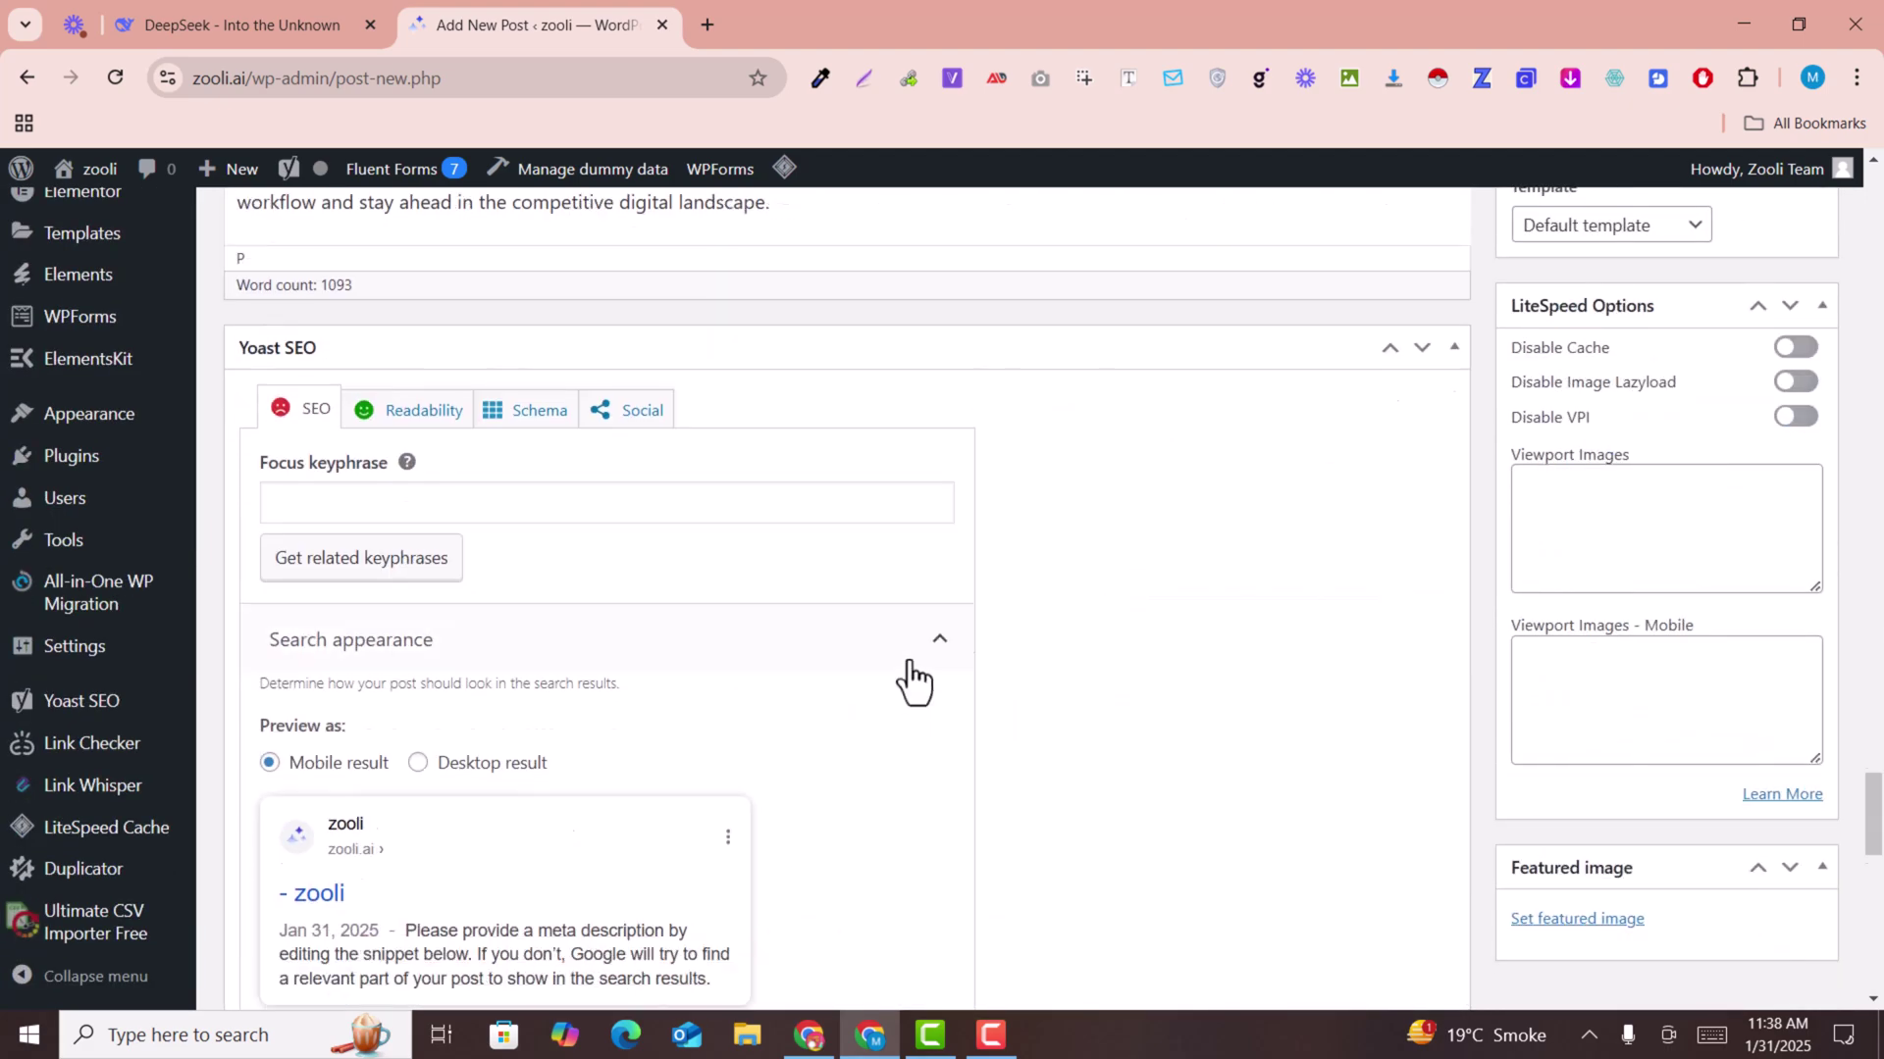
{"action": "scroll", "coordinate": [914, 677], "scroll_direction": "down", "scroll_amount": 2}
{"action": "left_click", "coordinate": [527, 308]}
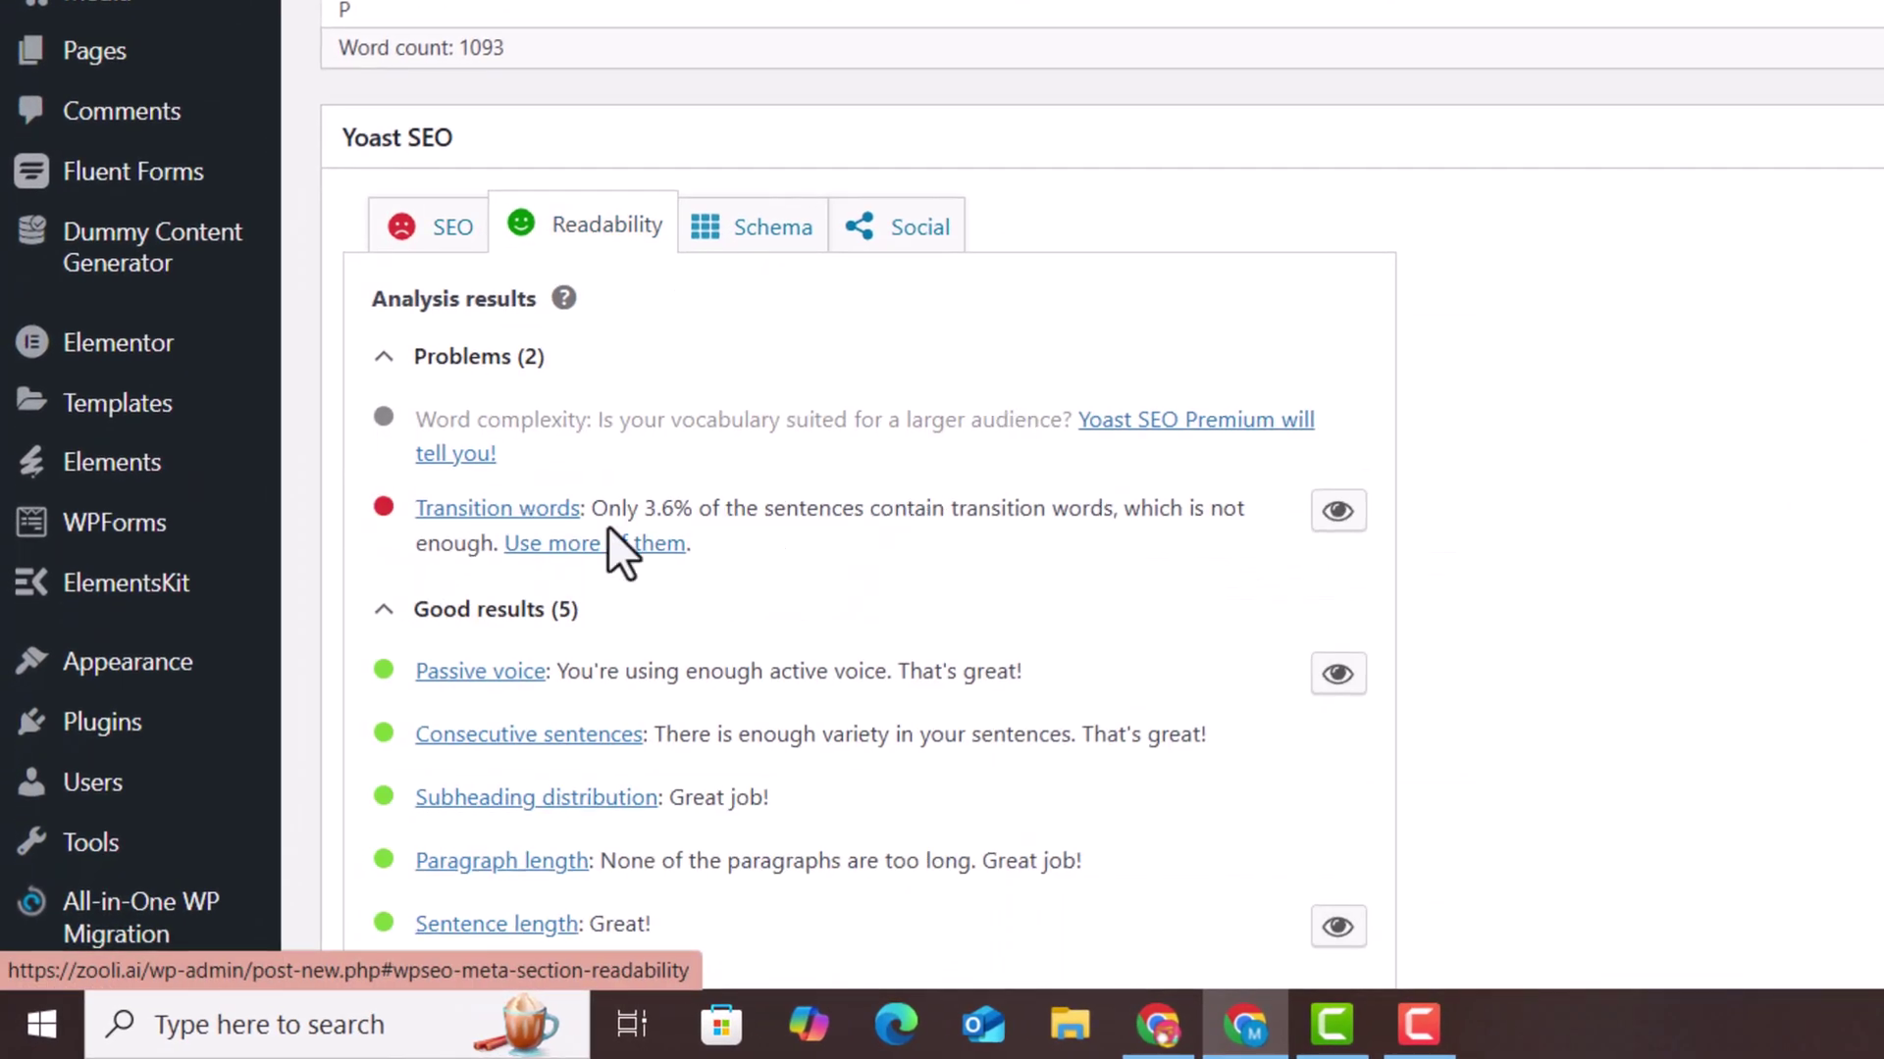
{"action": "scroll", "coordinate": [799, 484], "scroll_direction": "down", "scroll_amount": 3}
{"action": "scroll", "coordinate": [876, 493], "scroll_direction": "down", "scroll_amount": 1}
{"action": "scroll", "coordinate": [876, 493], "scroll_direction": "up", "scroll_amount": 6}
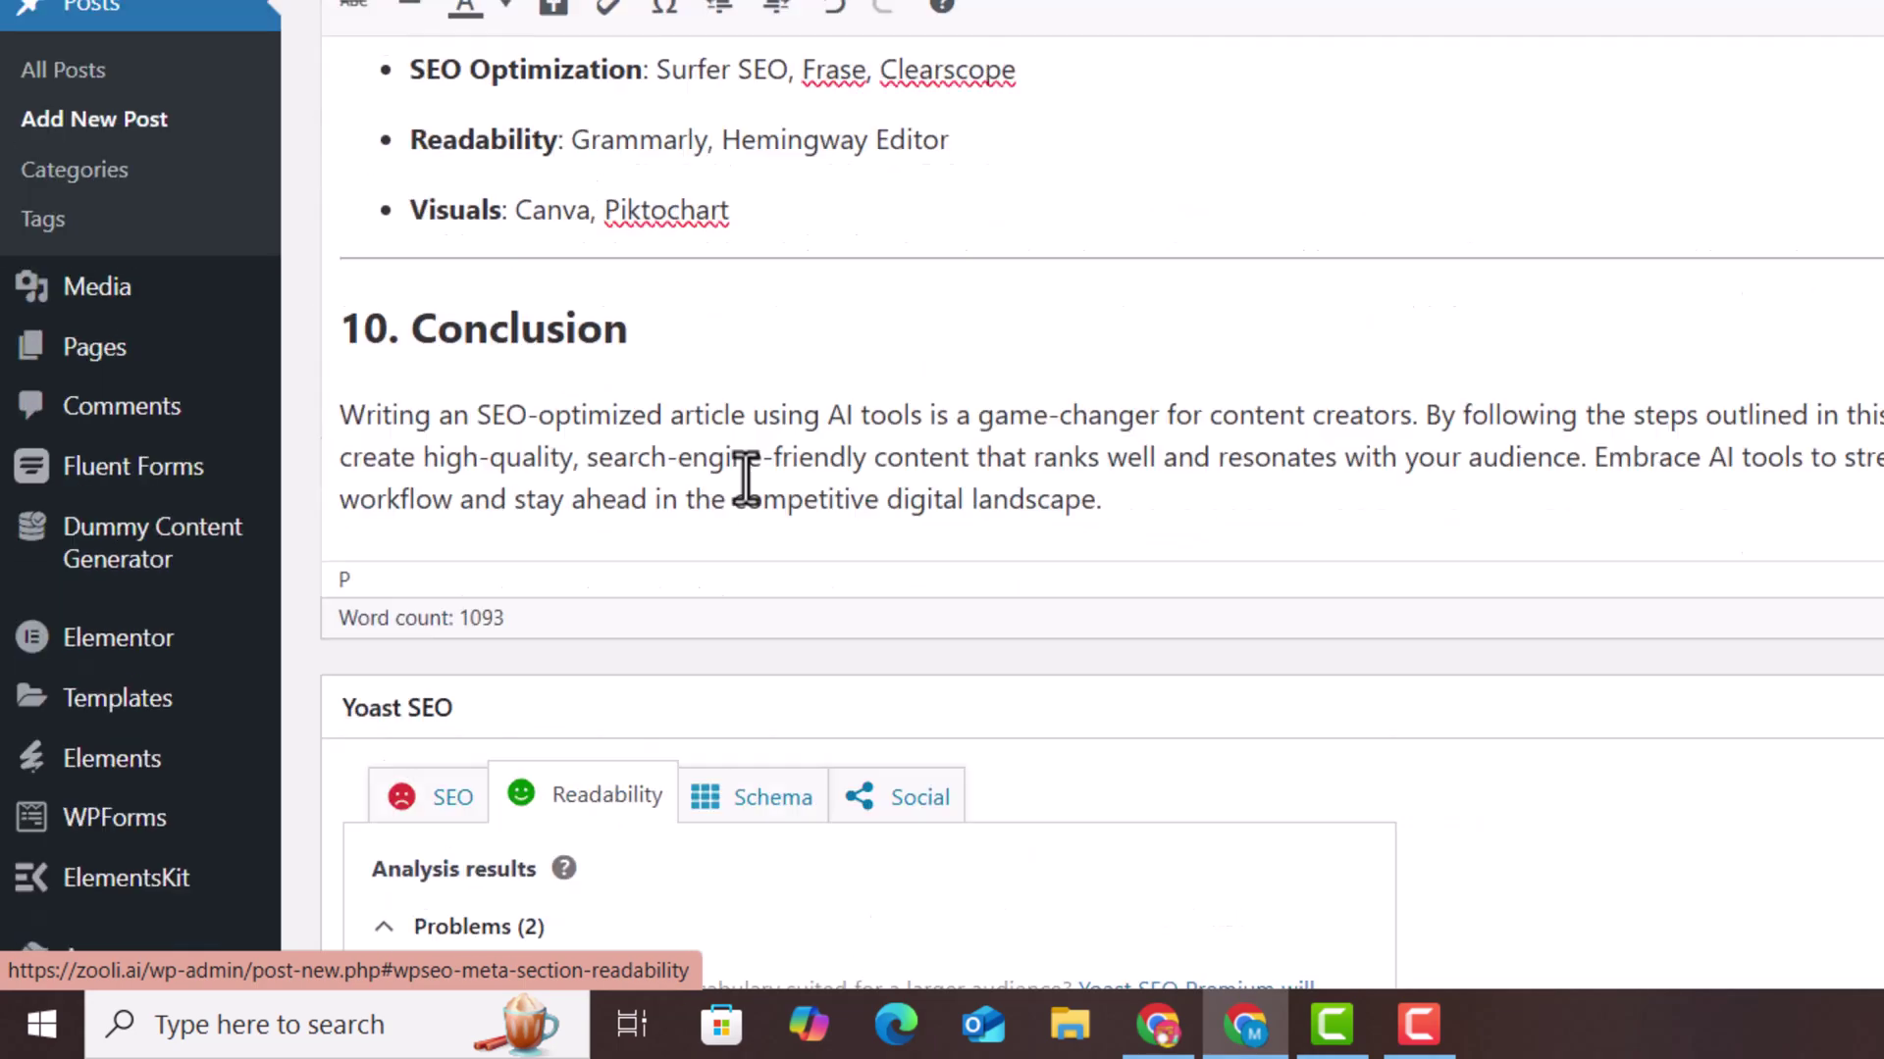
{"action": "scroll", "coordinate": [744, 478], "scroll_direction": "up", "scroll_amount": 3}
{"action": "scroll", "coordinate": [560, 618], "scroll_direction": "up", "scroll_amount": 6}
{"action": "scroll", "coordinate": [542, 656], "scroll_direction": "up", "scroll_amount": 5}
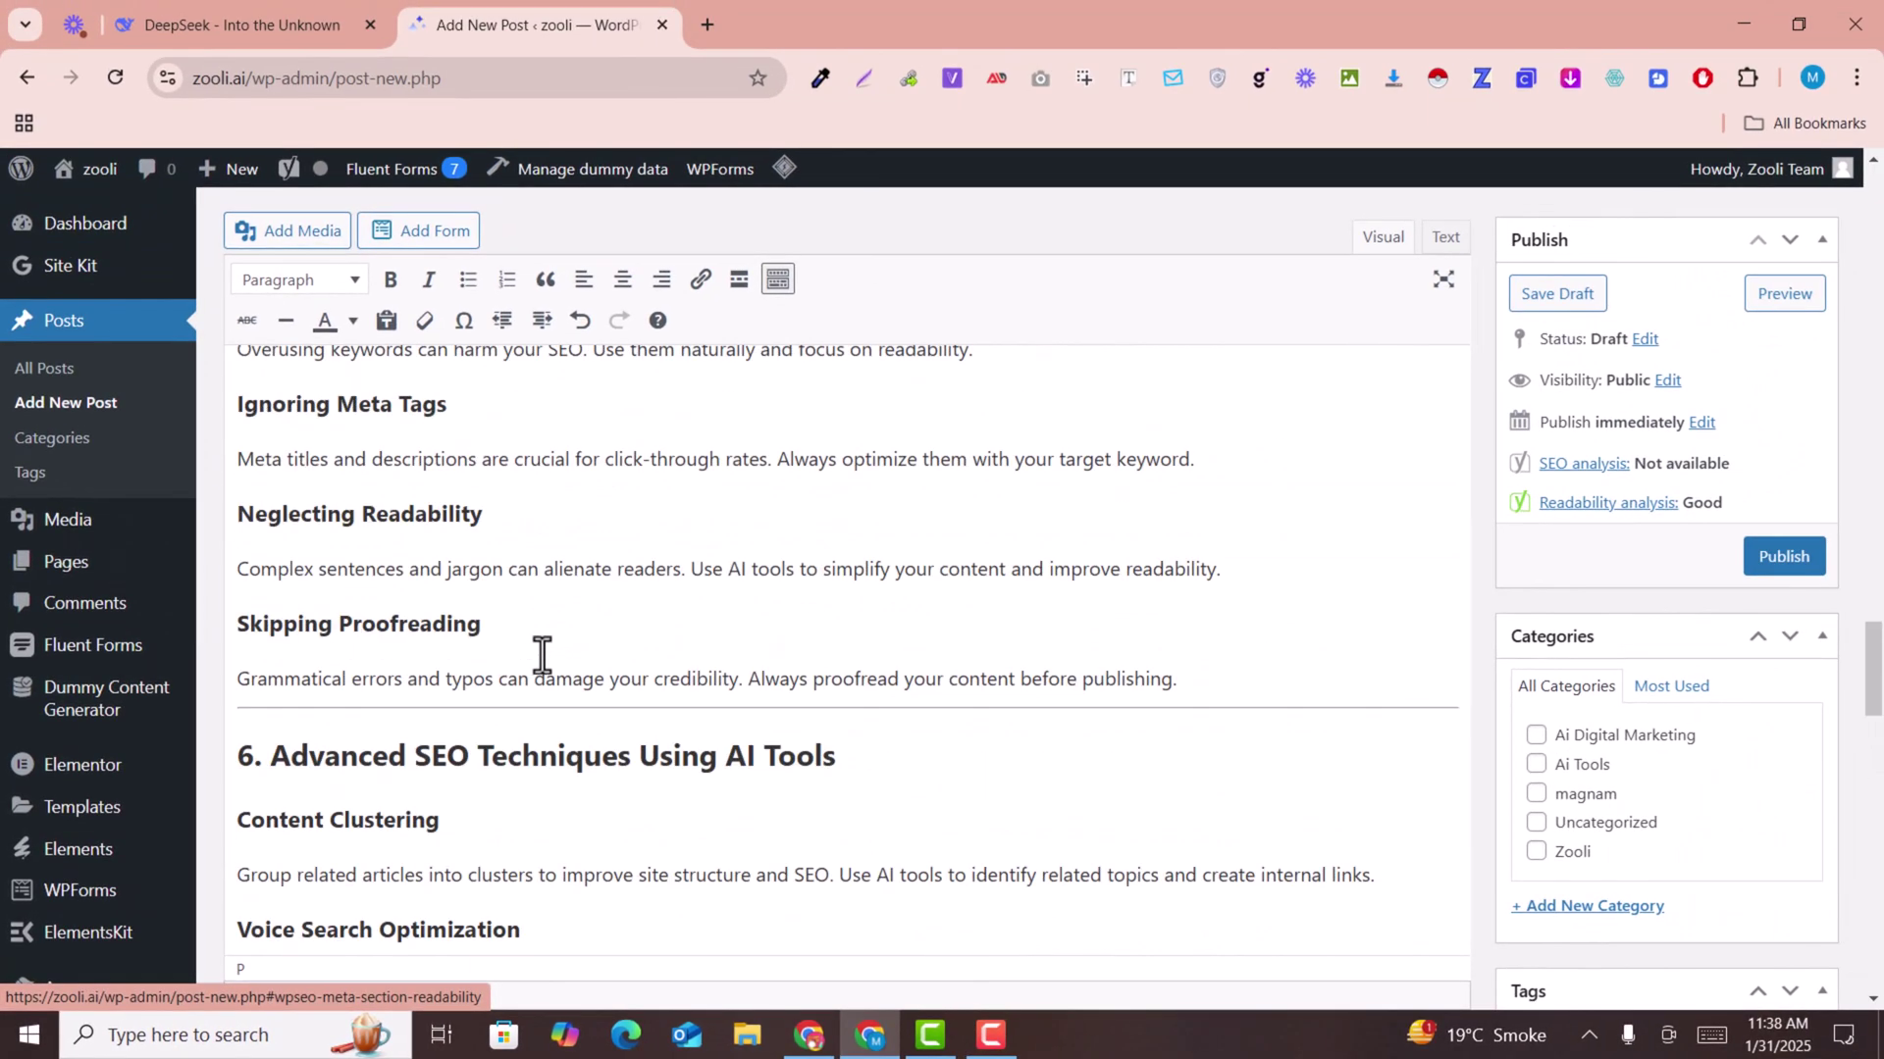
{"action": "scroll", "coordinate": [541, 657], "scroll_direction": "up", "scroll_amount": 4}
{"action": "scroll", "coordinate": [542, 656], "scroll_direction": "up", "scroll_amount": 4}
{"action": "scroll", "coordinate": [542, 657], "scroll_direction": "up", "scroll_amount": 4}
{"action": "scroll", "coordinate": [543, 656], "scroll_direction": "up", "scroll_amount": 3}
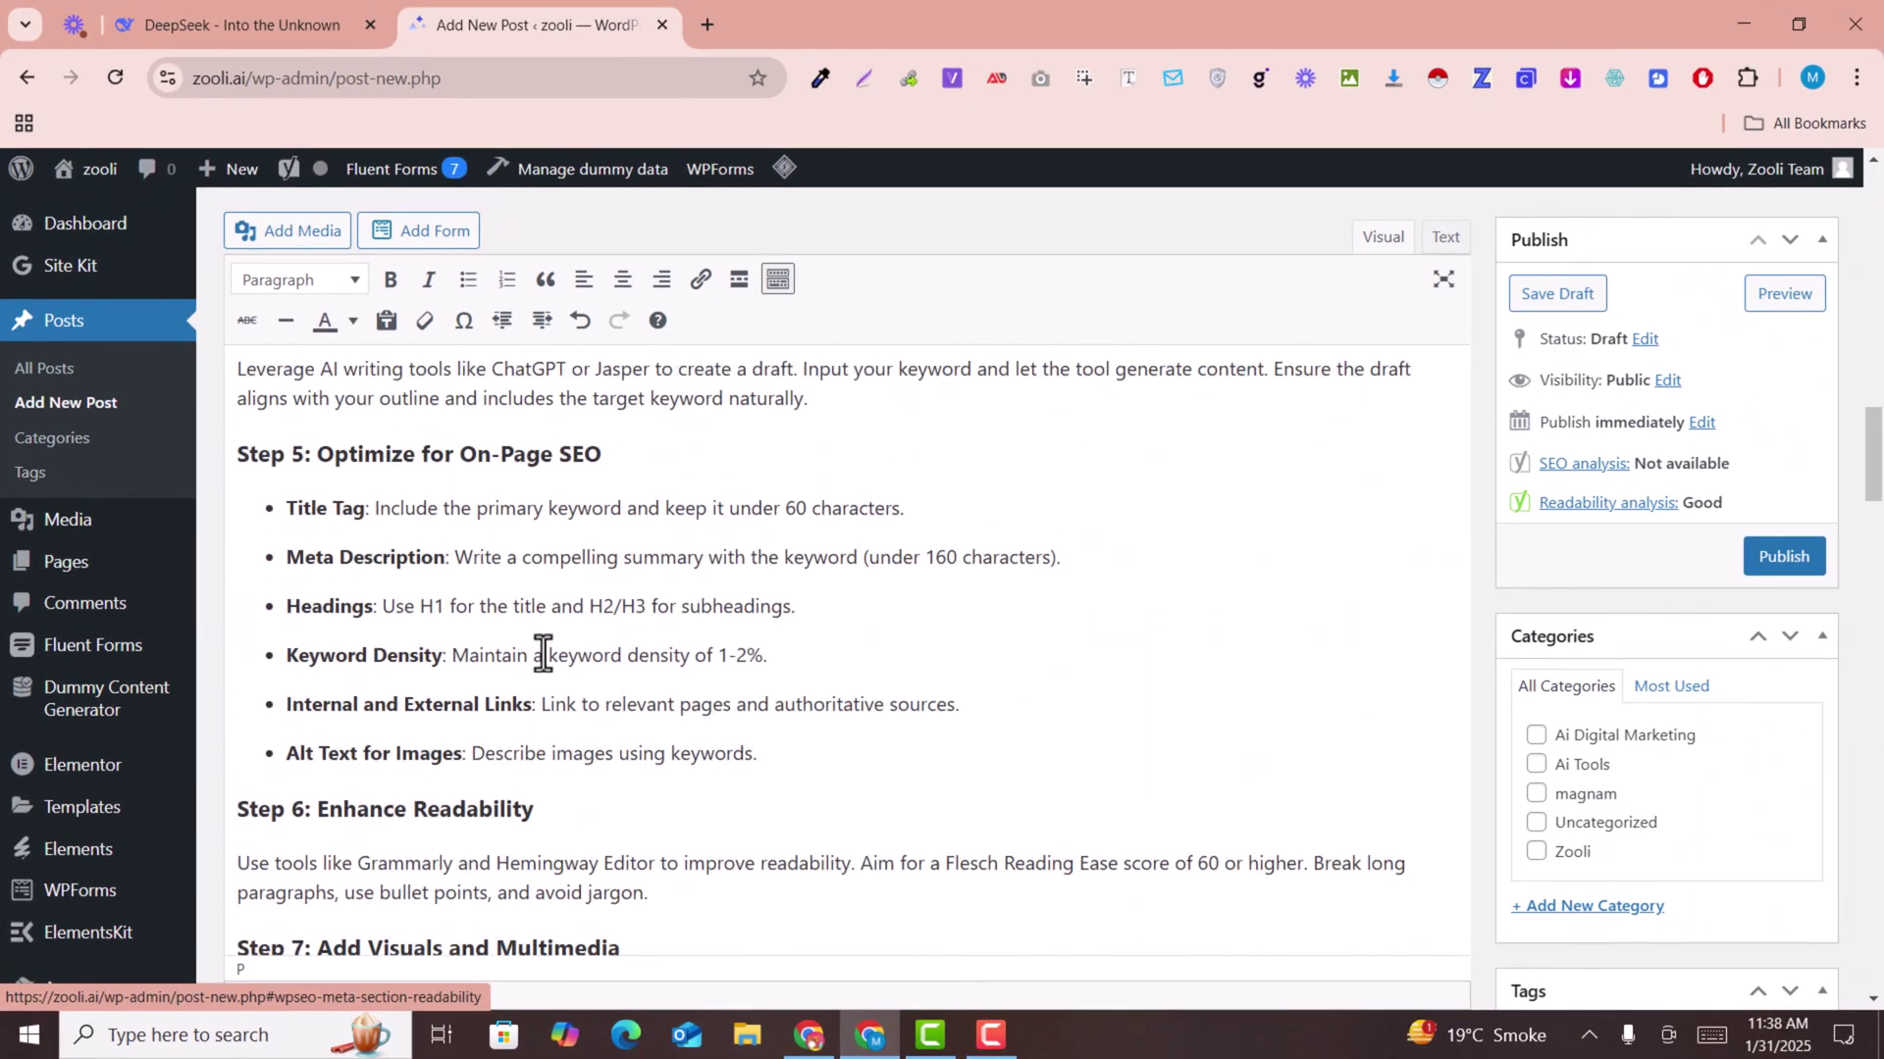
{"action": "scroll", "coordinate": [542, 656], "scroll_direction": "up", "scroll_amount": 3}
{"action": "scroll", "coordinate": [589, 653], "scroll_direction": "up", "scroll_amount": 3}
{"action": "scroll", "coordinate": [720, 711], "scroll_direction": "up", "scroll_amount": 3}
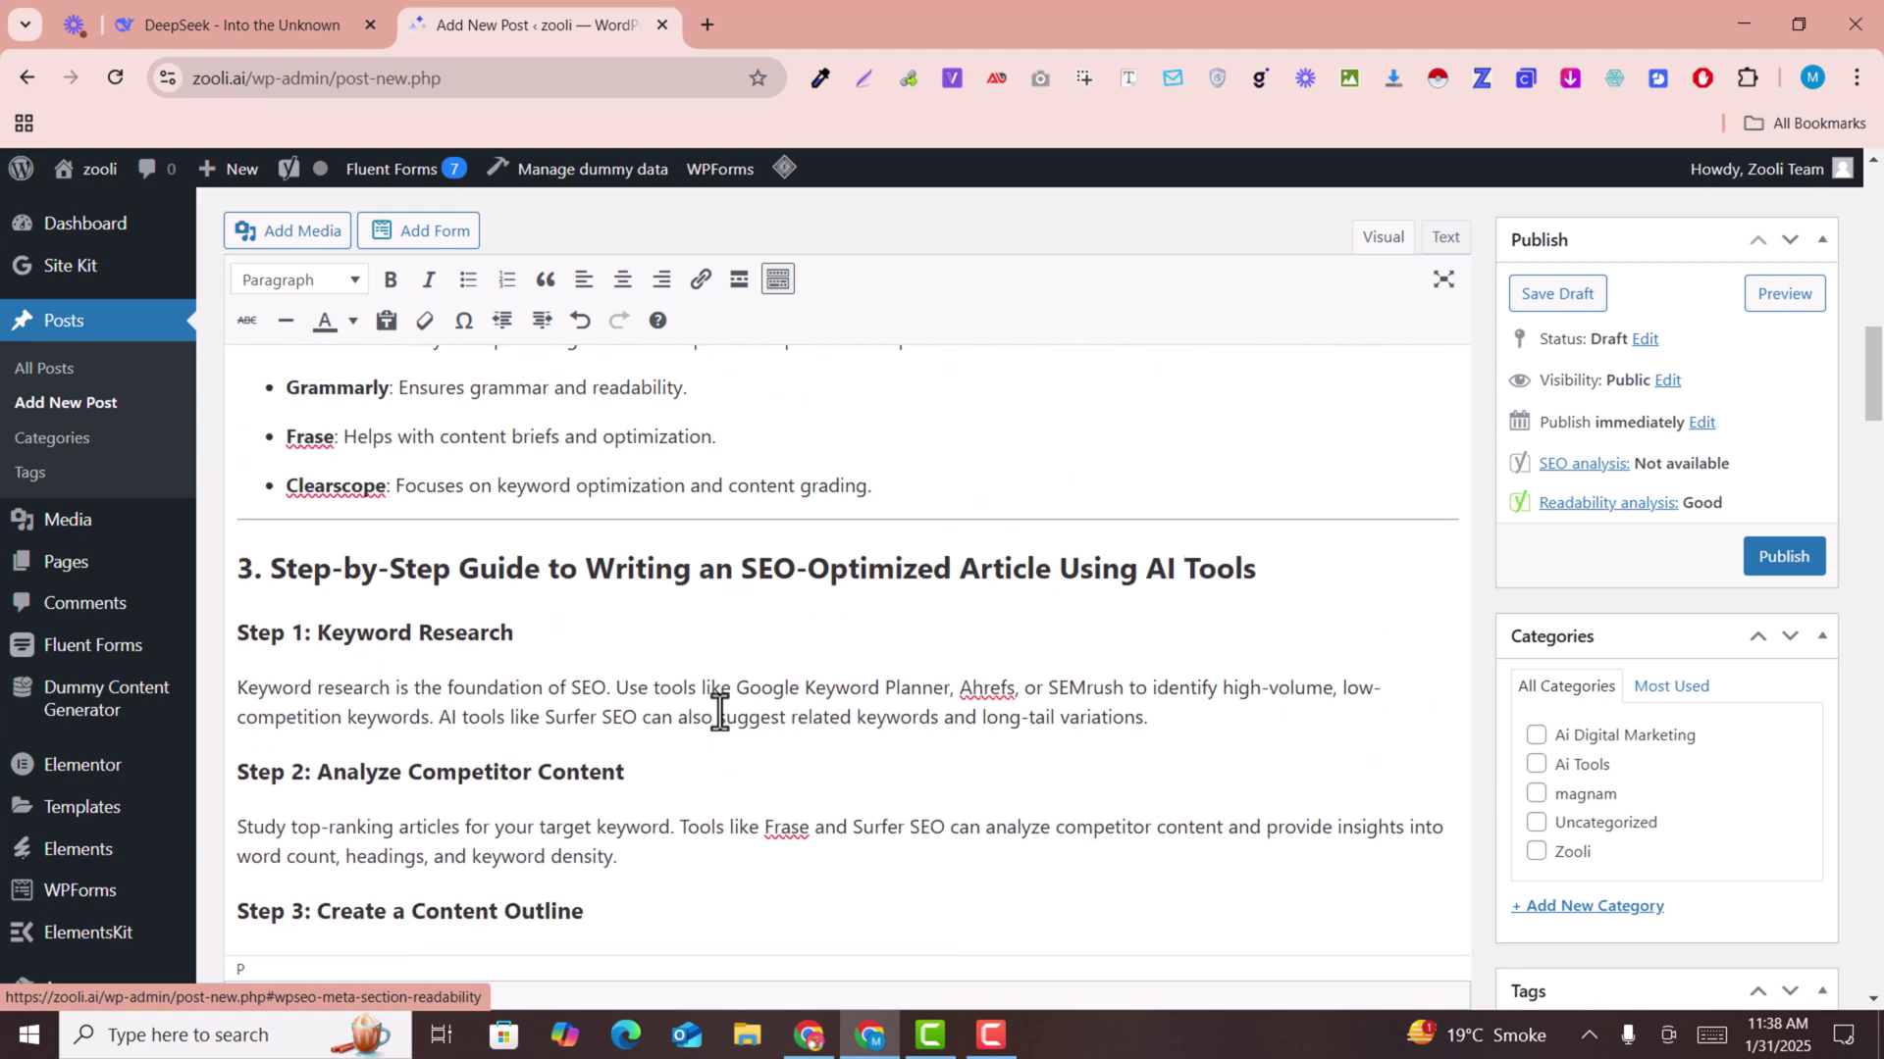
{"action": "left_click_drag", "start_coordinate": [1150, 717], "coordinate": [223, 687]}
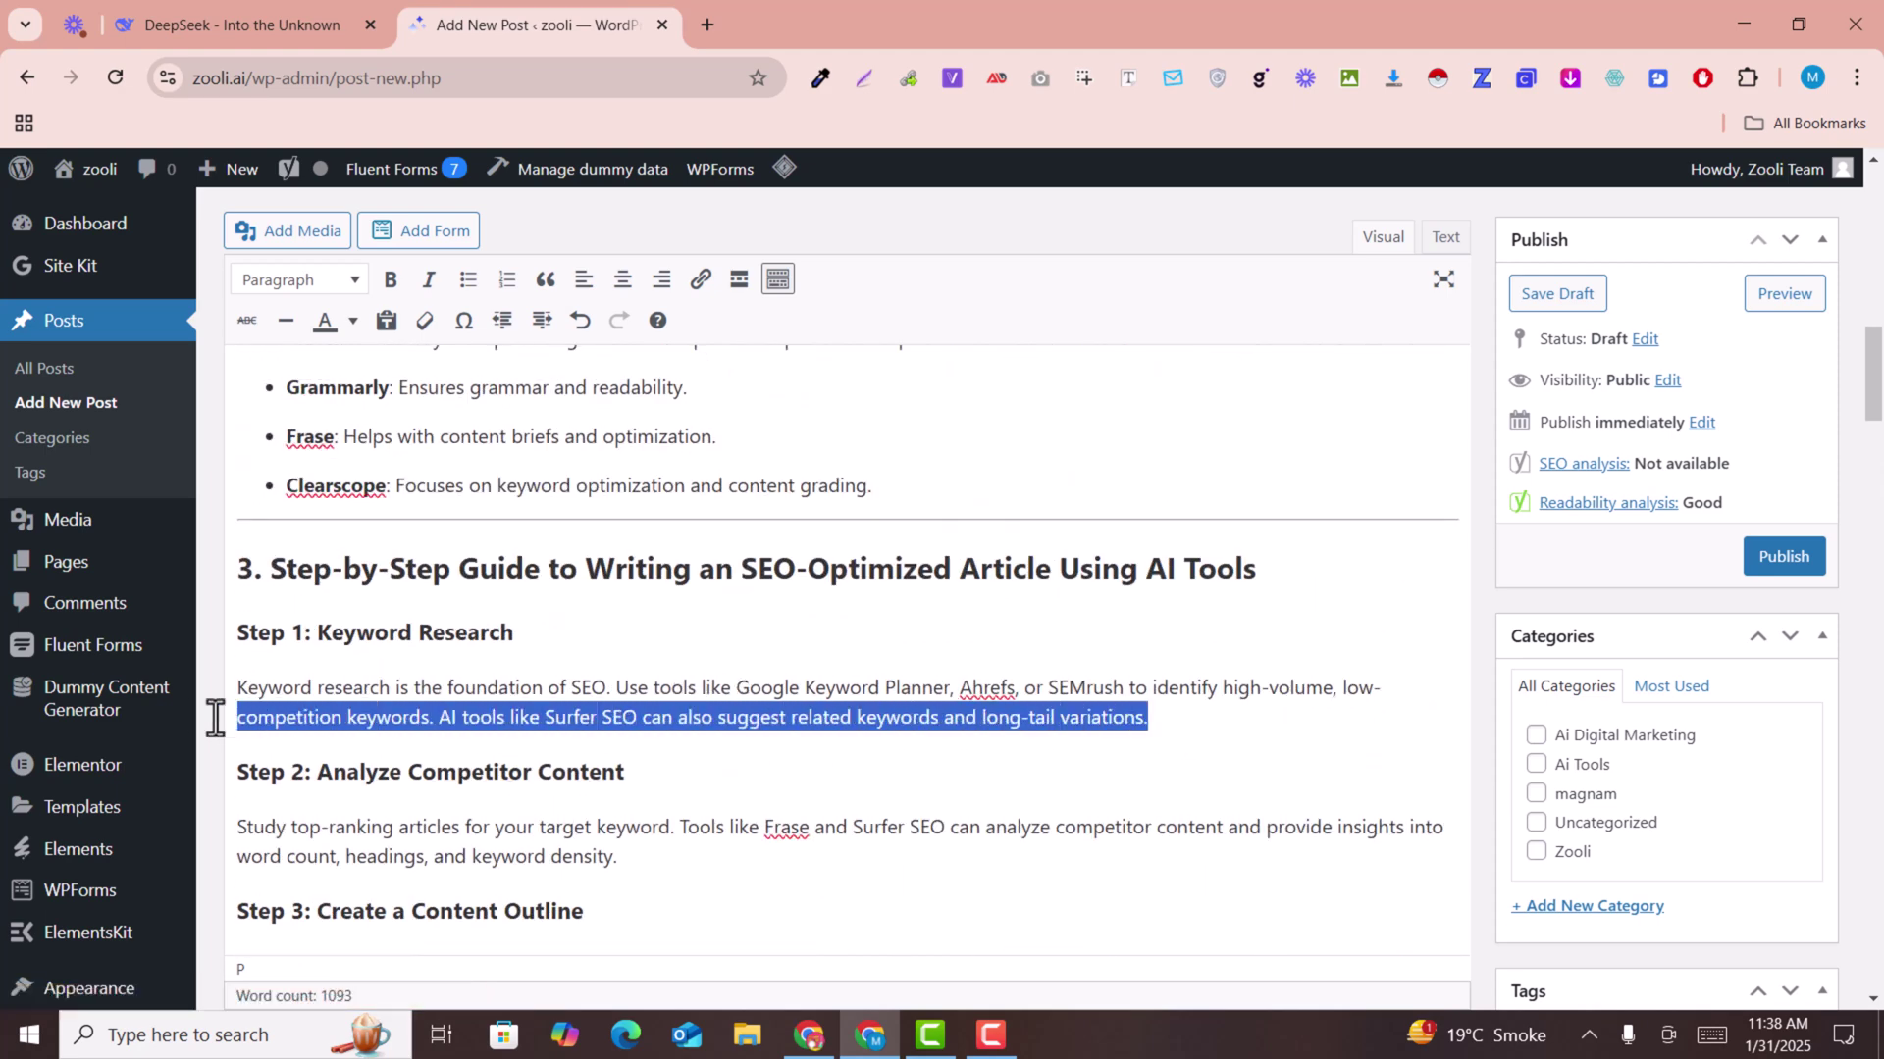
{"action": "scroll", "coordinate": [718, 664], "scroll_direction": "up", "scroll_amount": 3}
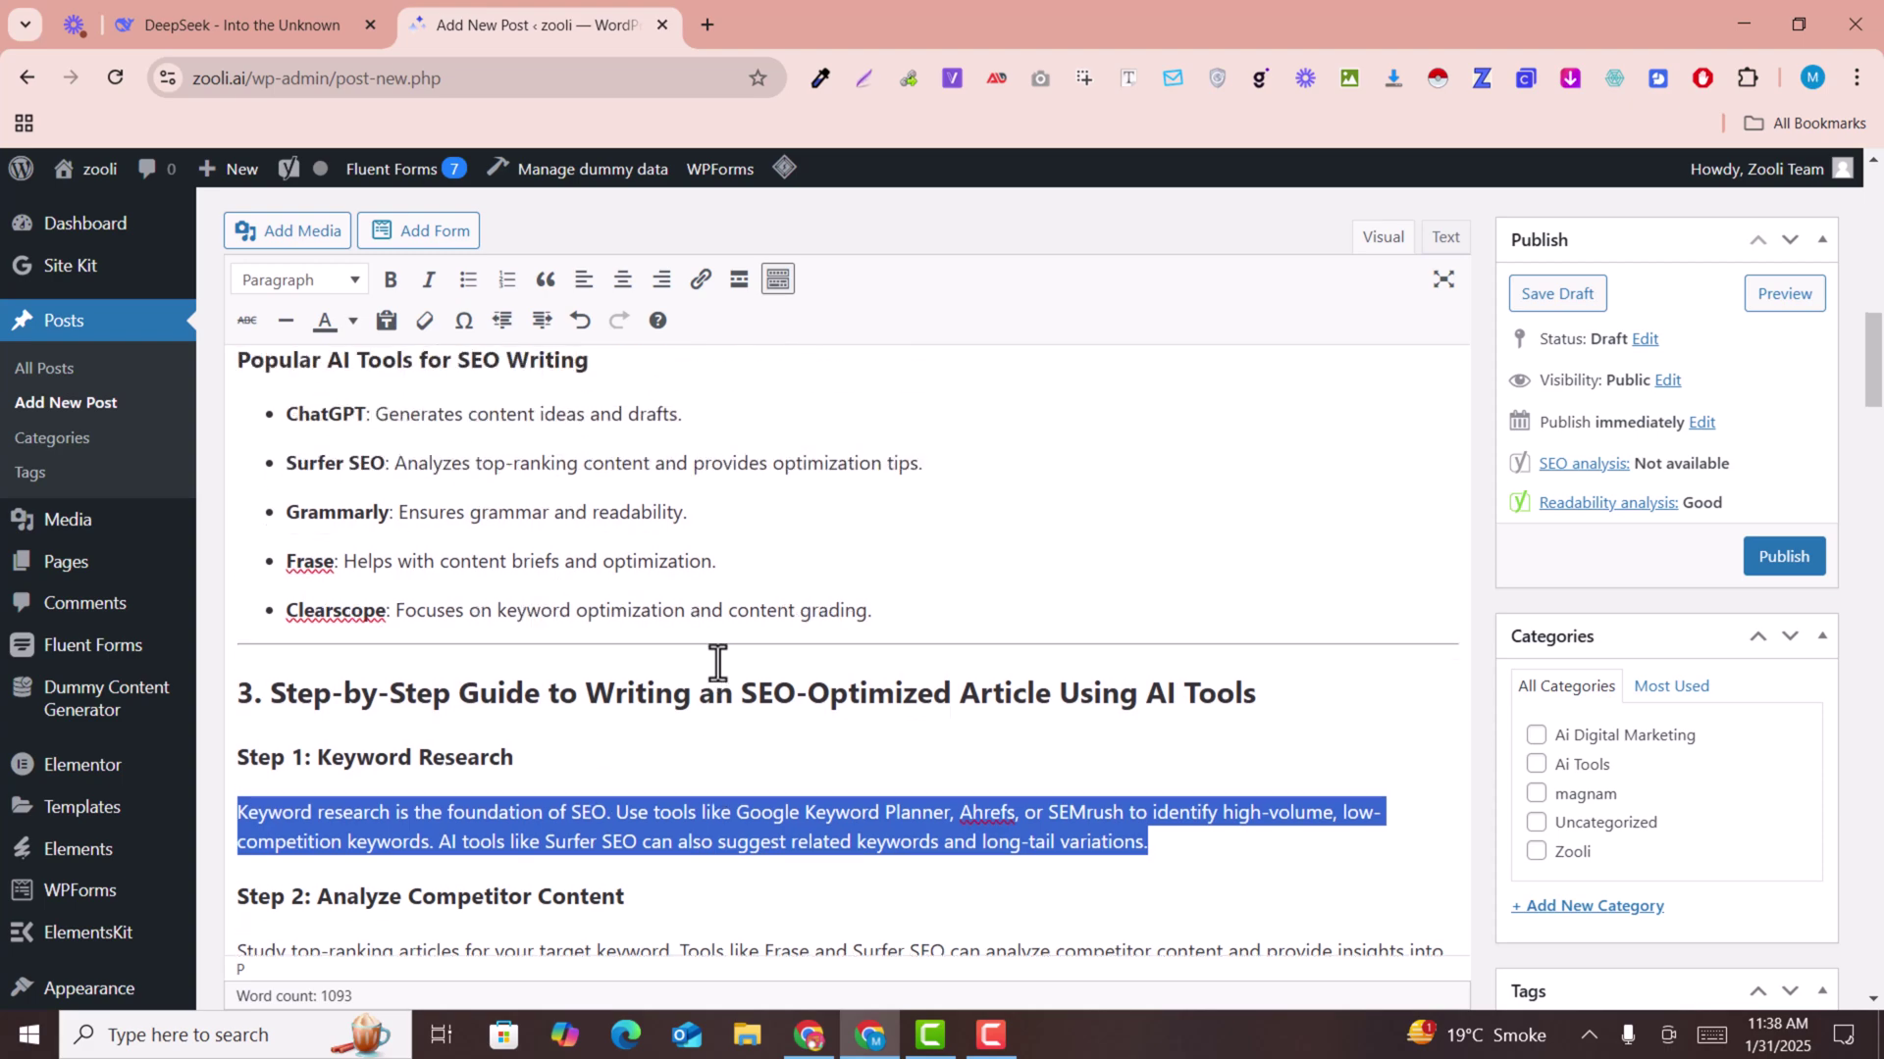
{"action": "scroll", "coordinate": [719, 663], "scroll_direction": "up", "scroll_amount": 5}
{"action": "scroll", "coordinate": [718, 663], "scroll_direction": "up", "scroll_amount": 5}
{"action": "scroll", "coordinate": [718, 663], "scroll_direction": "up", "scroll_amount": 2}
{"action": "scroll", "coordinate": [718, 663], "scroll_direction": "down", "scroll_amount": 5}
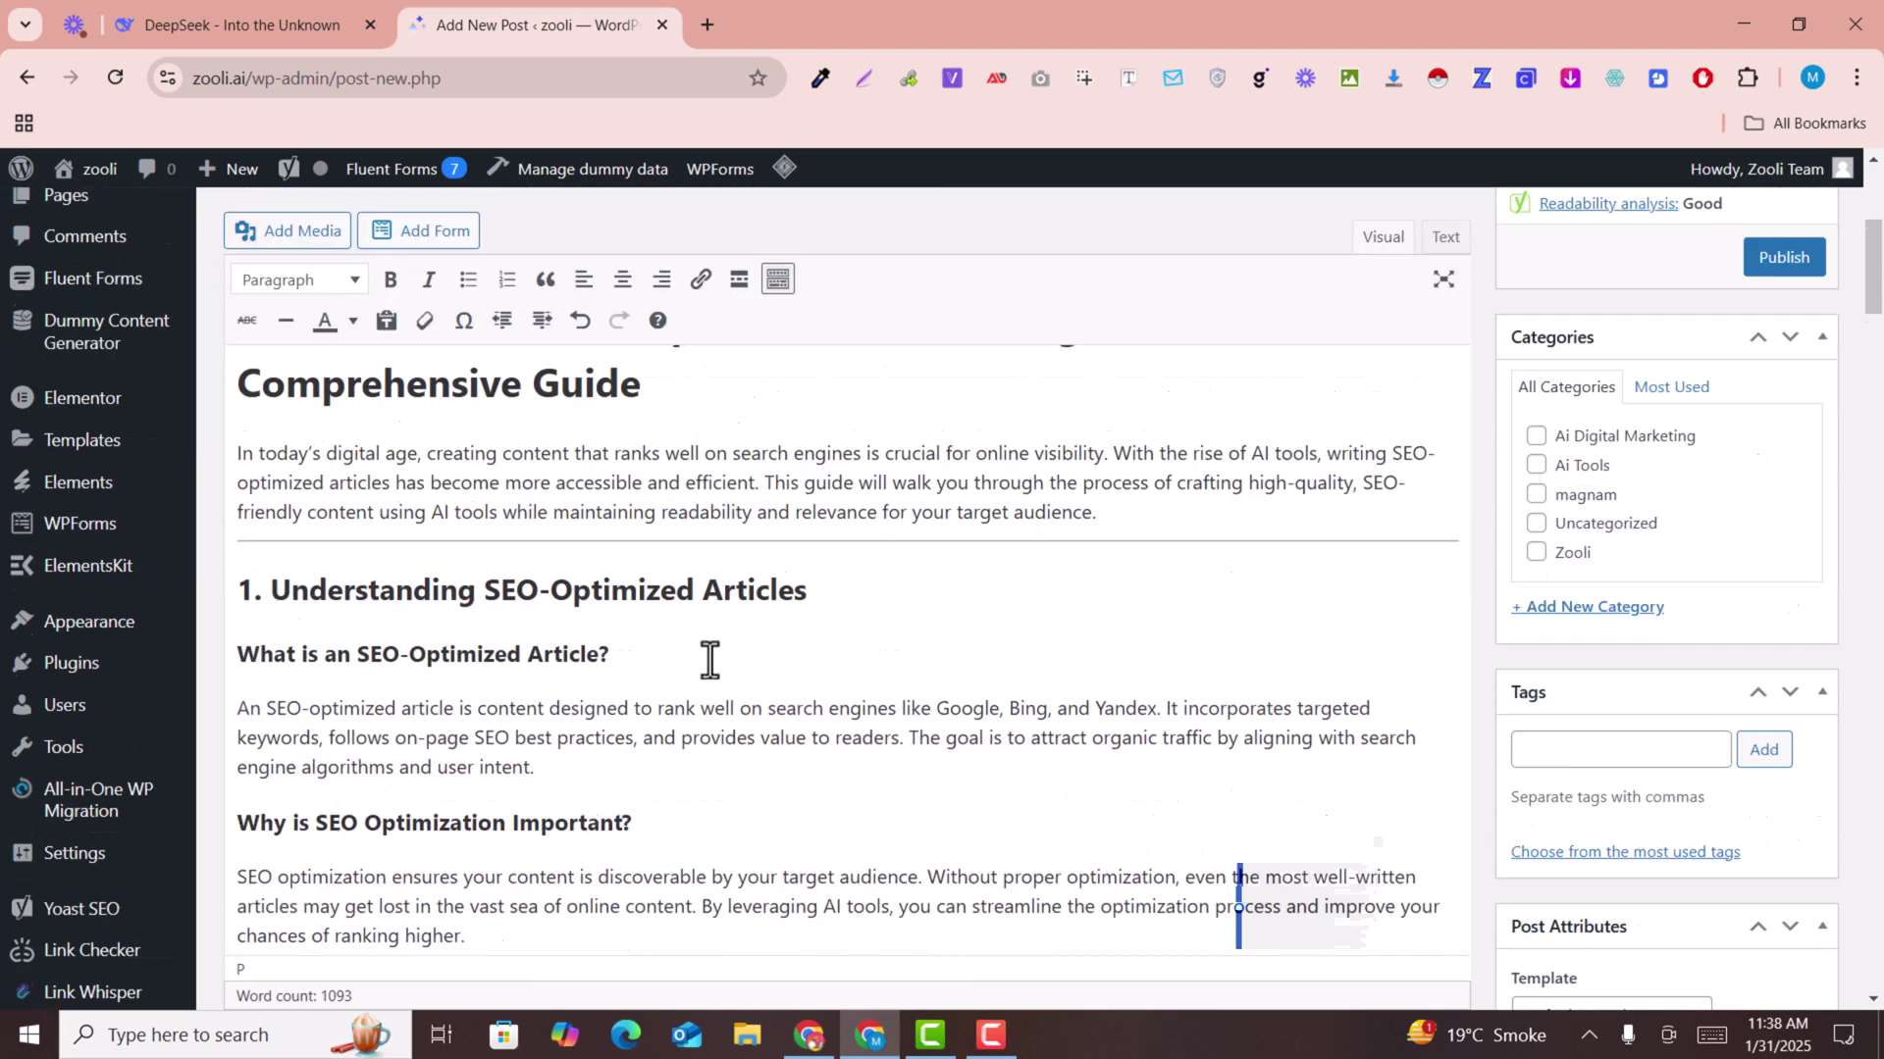
{"action": "scroll", "coordinate": [824, 618], "scroll_direction": "down", "scroll_amount": 2}
{"action": "scroll", "coordinate": [858, 586], "scroll_direction": "down", "scroll_amount": 3}
{"action": "scroll", "coordinate": [857, 587], "scroll_direction": "down", "scroll_amount": 5}
{"action": "scroll", "coordinate": [1016, 601], "scroll_direction": "down", "scroll_amount": 5}
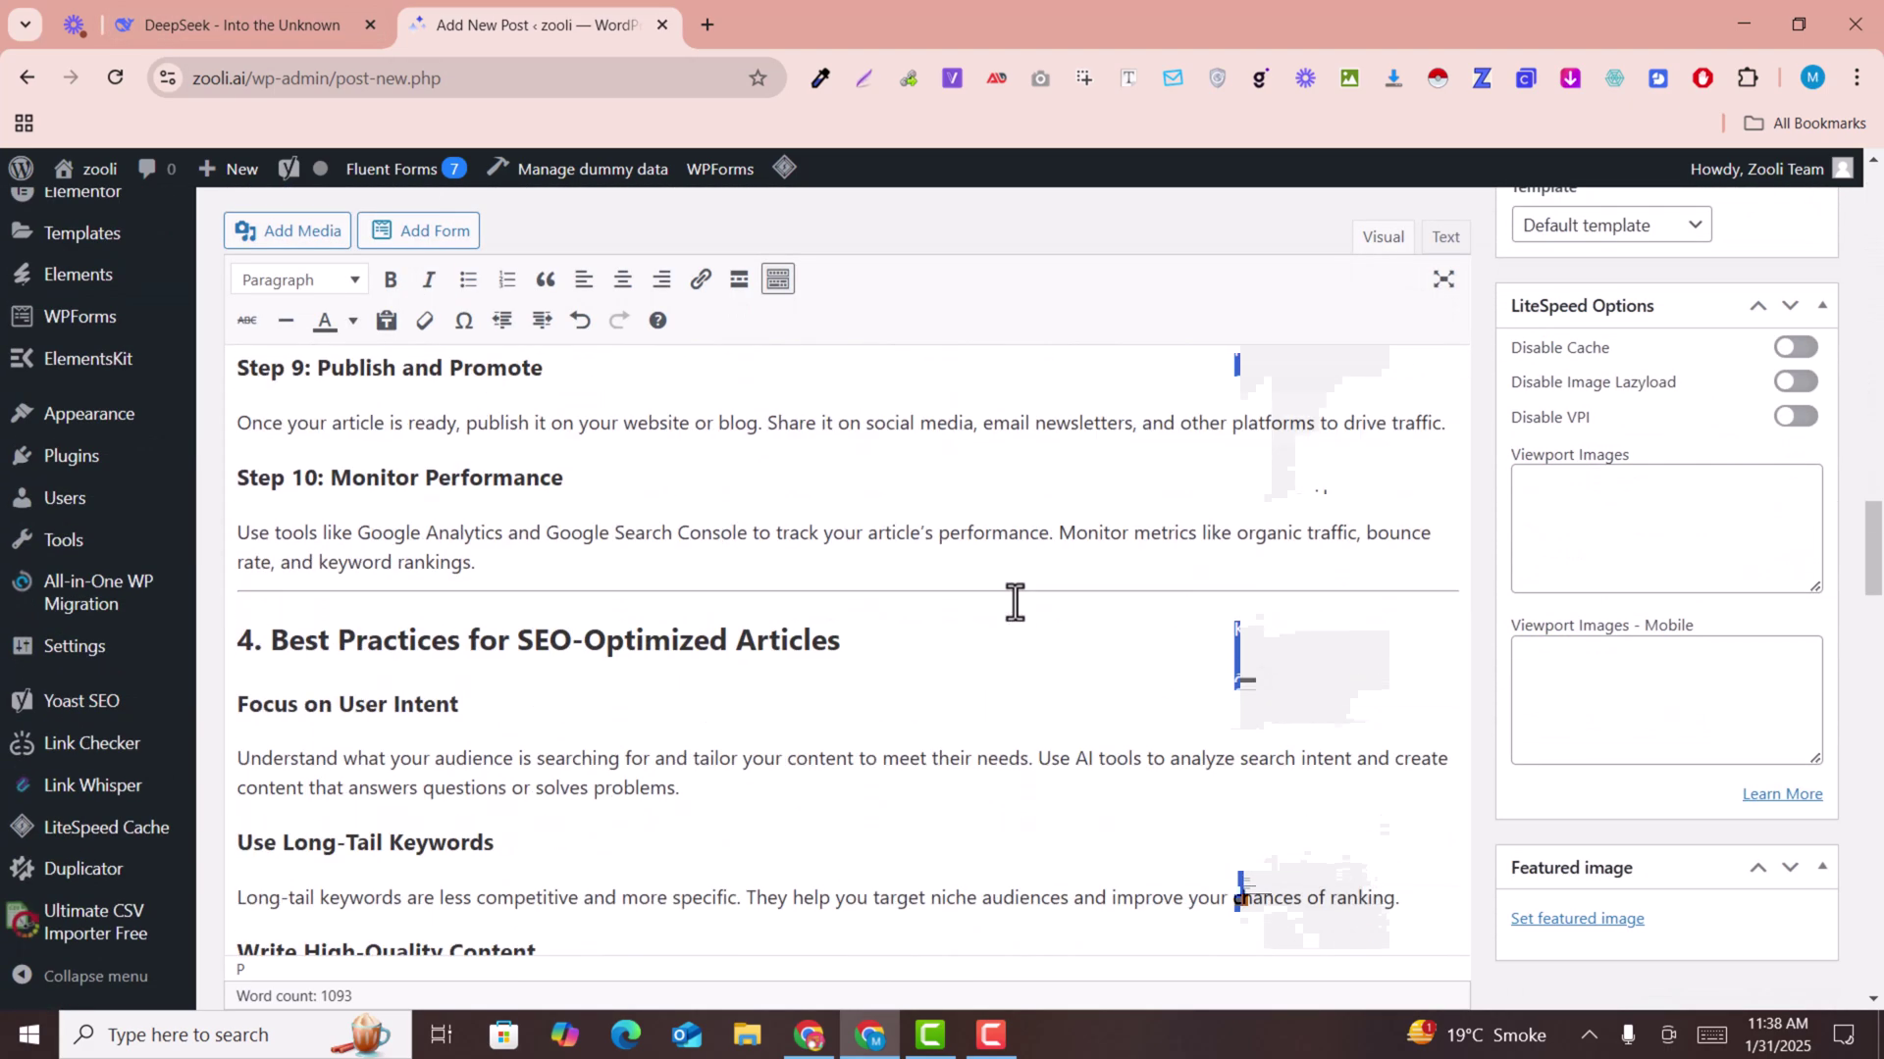
{"action": "scroll", "coordinate": [1017, 600], "scroll_direction": "down", "scroll_amount": 4}
{"action": "scroll", "coordinate": [1019, 602], "scroll_direction": "down", "scroll_amount": 4}
{"action": "scroll", "coordinate": [1018, 601], "scroll_direction": "down", "scroll_amount": 5}
{"action": "scroll", "coordinate": [1022, 606], "scroll_direction": "down", "scroll_amount": 5}
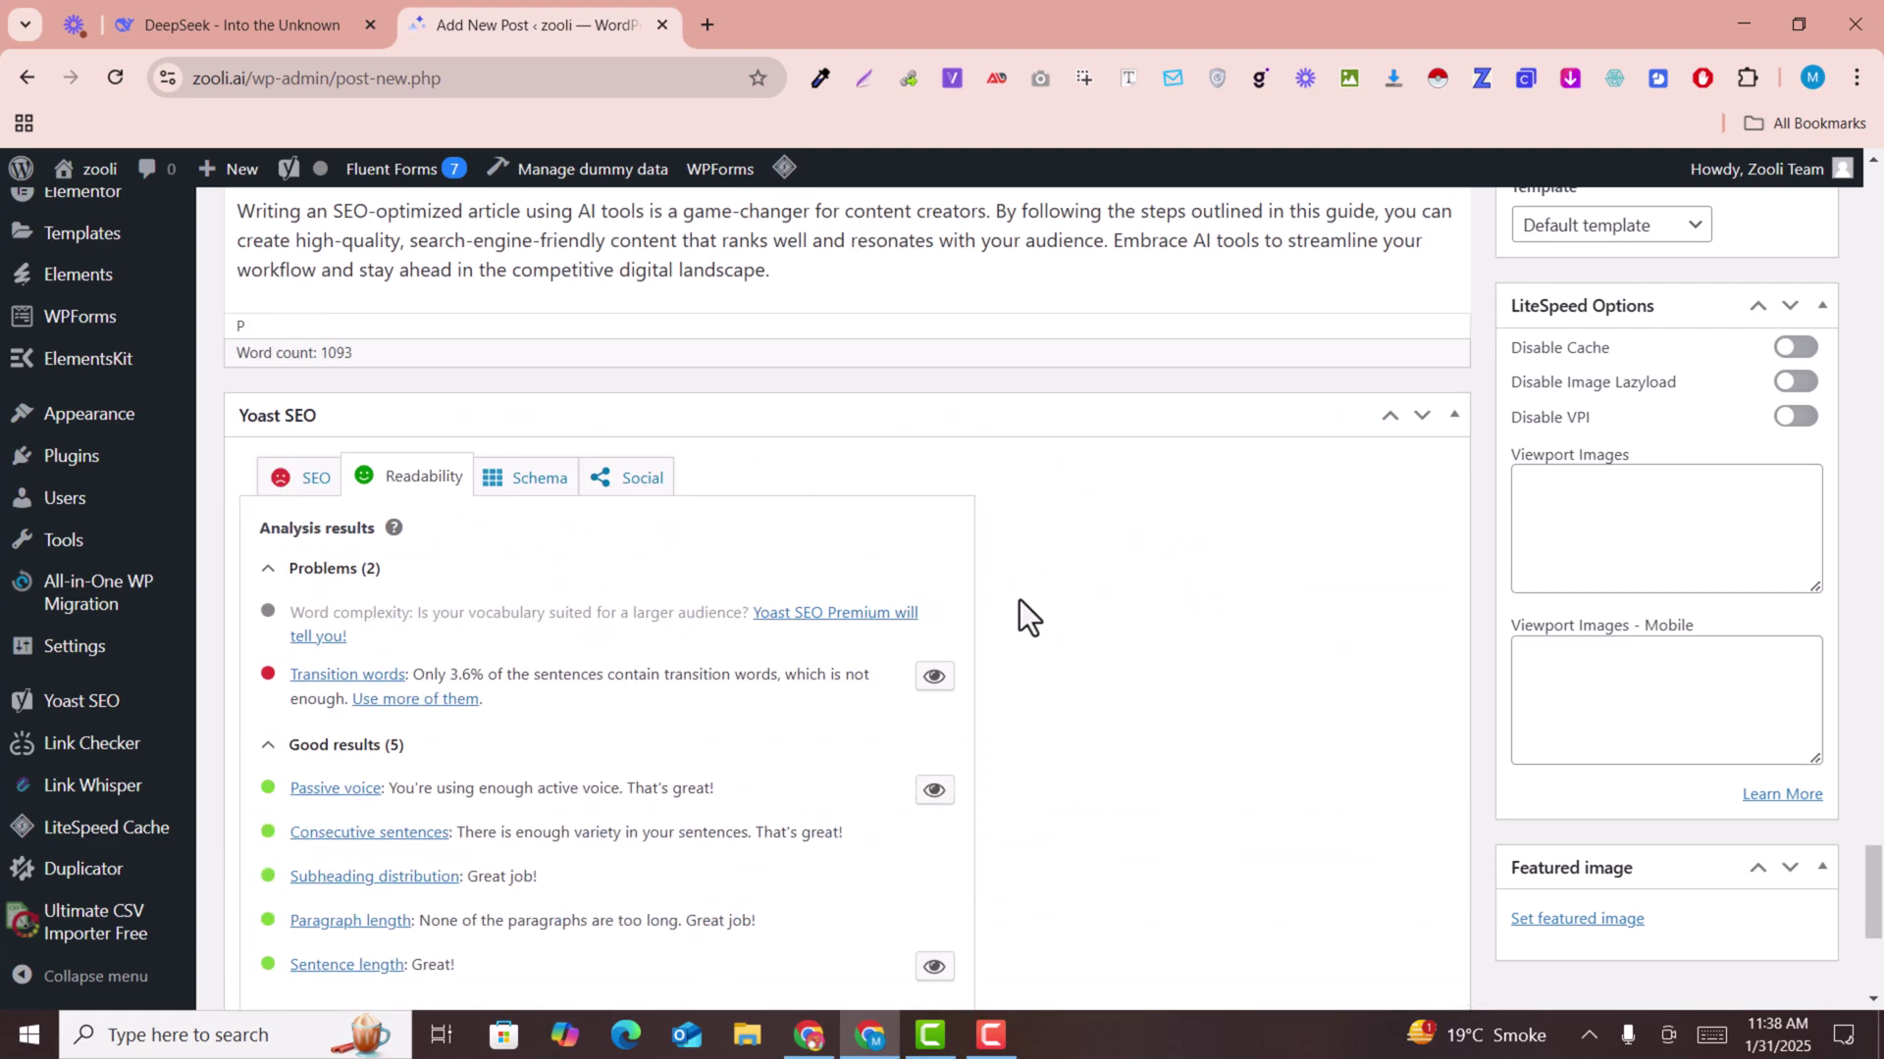
{"action": "scroll", "coordinate": [707, 425], "scroll_direction": "up", "scroll_amount": 5}
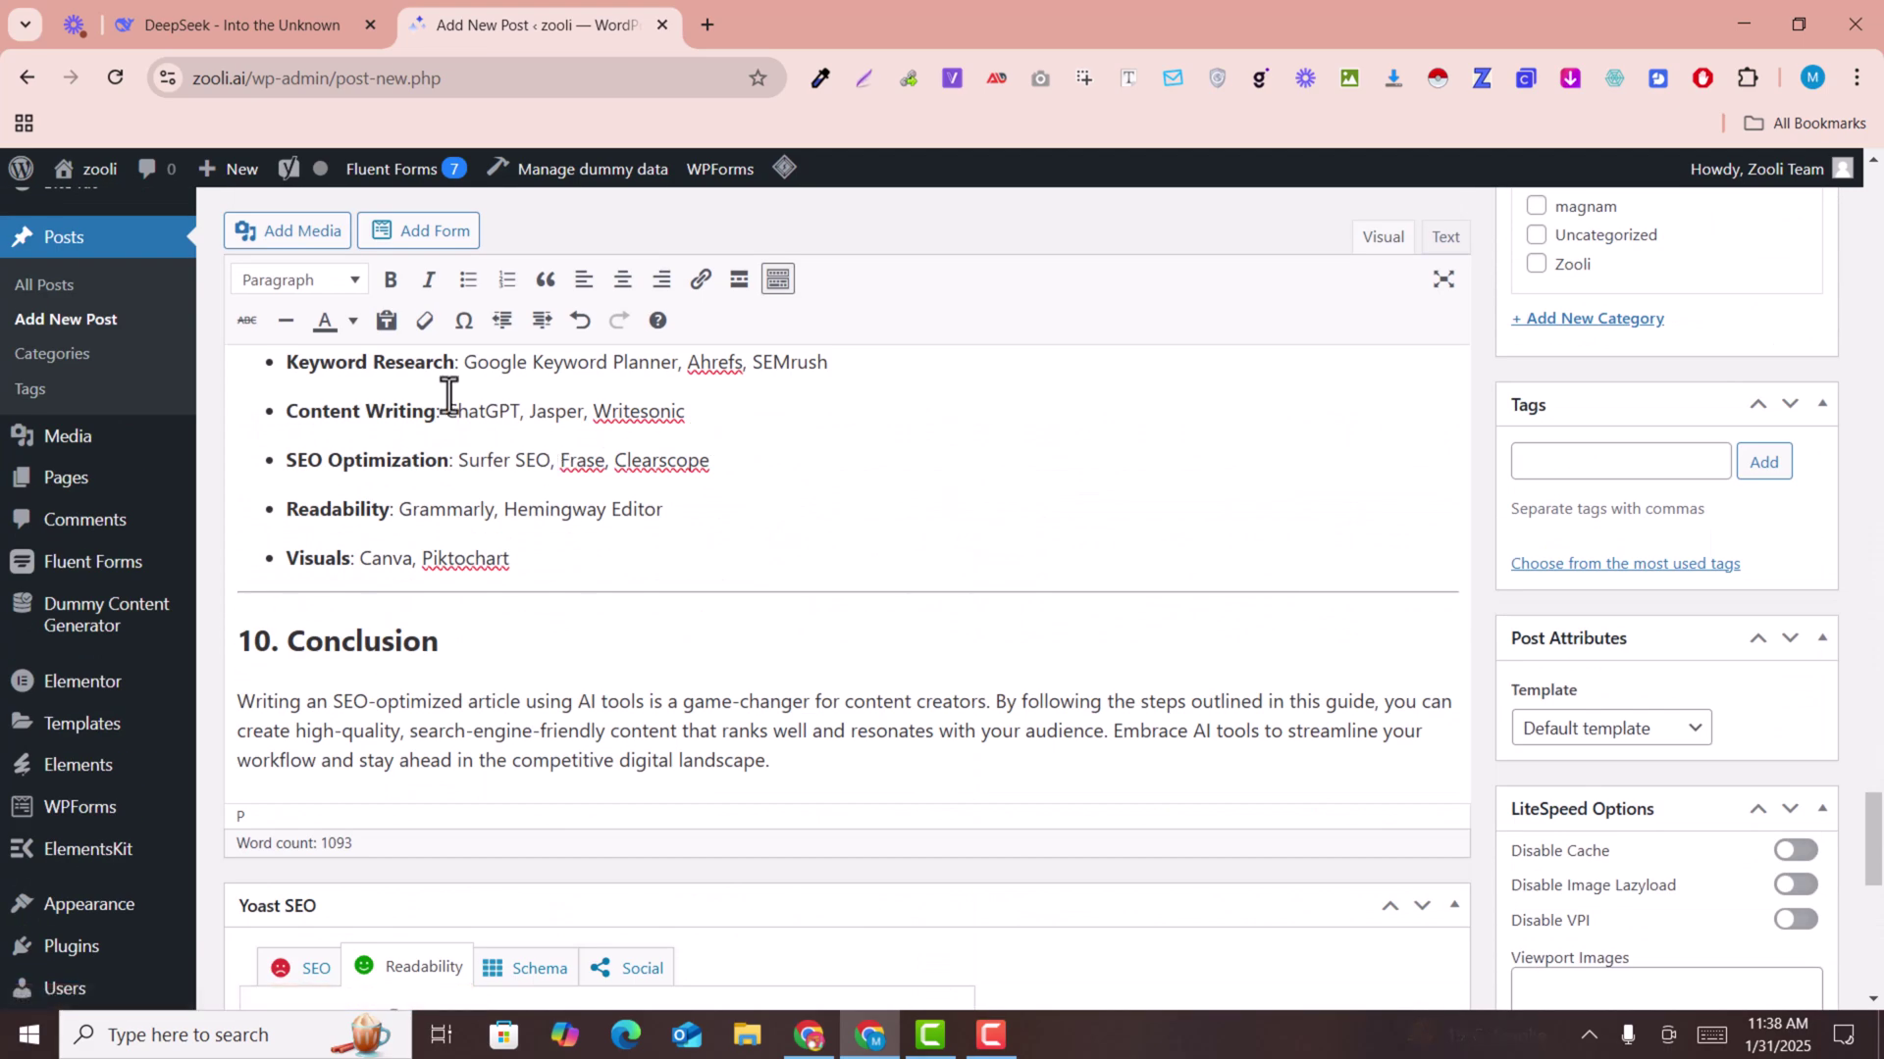
{"action": "left_click", "coordinate": [243, 24]}
Step: Copy DeepSeek's suggested SEO title and paste it as the WordPress post title
{"action": "left_click", "coordinate": [581, 406]}
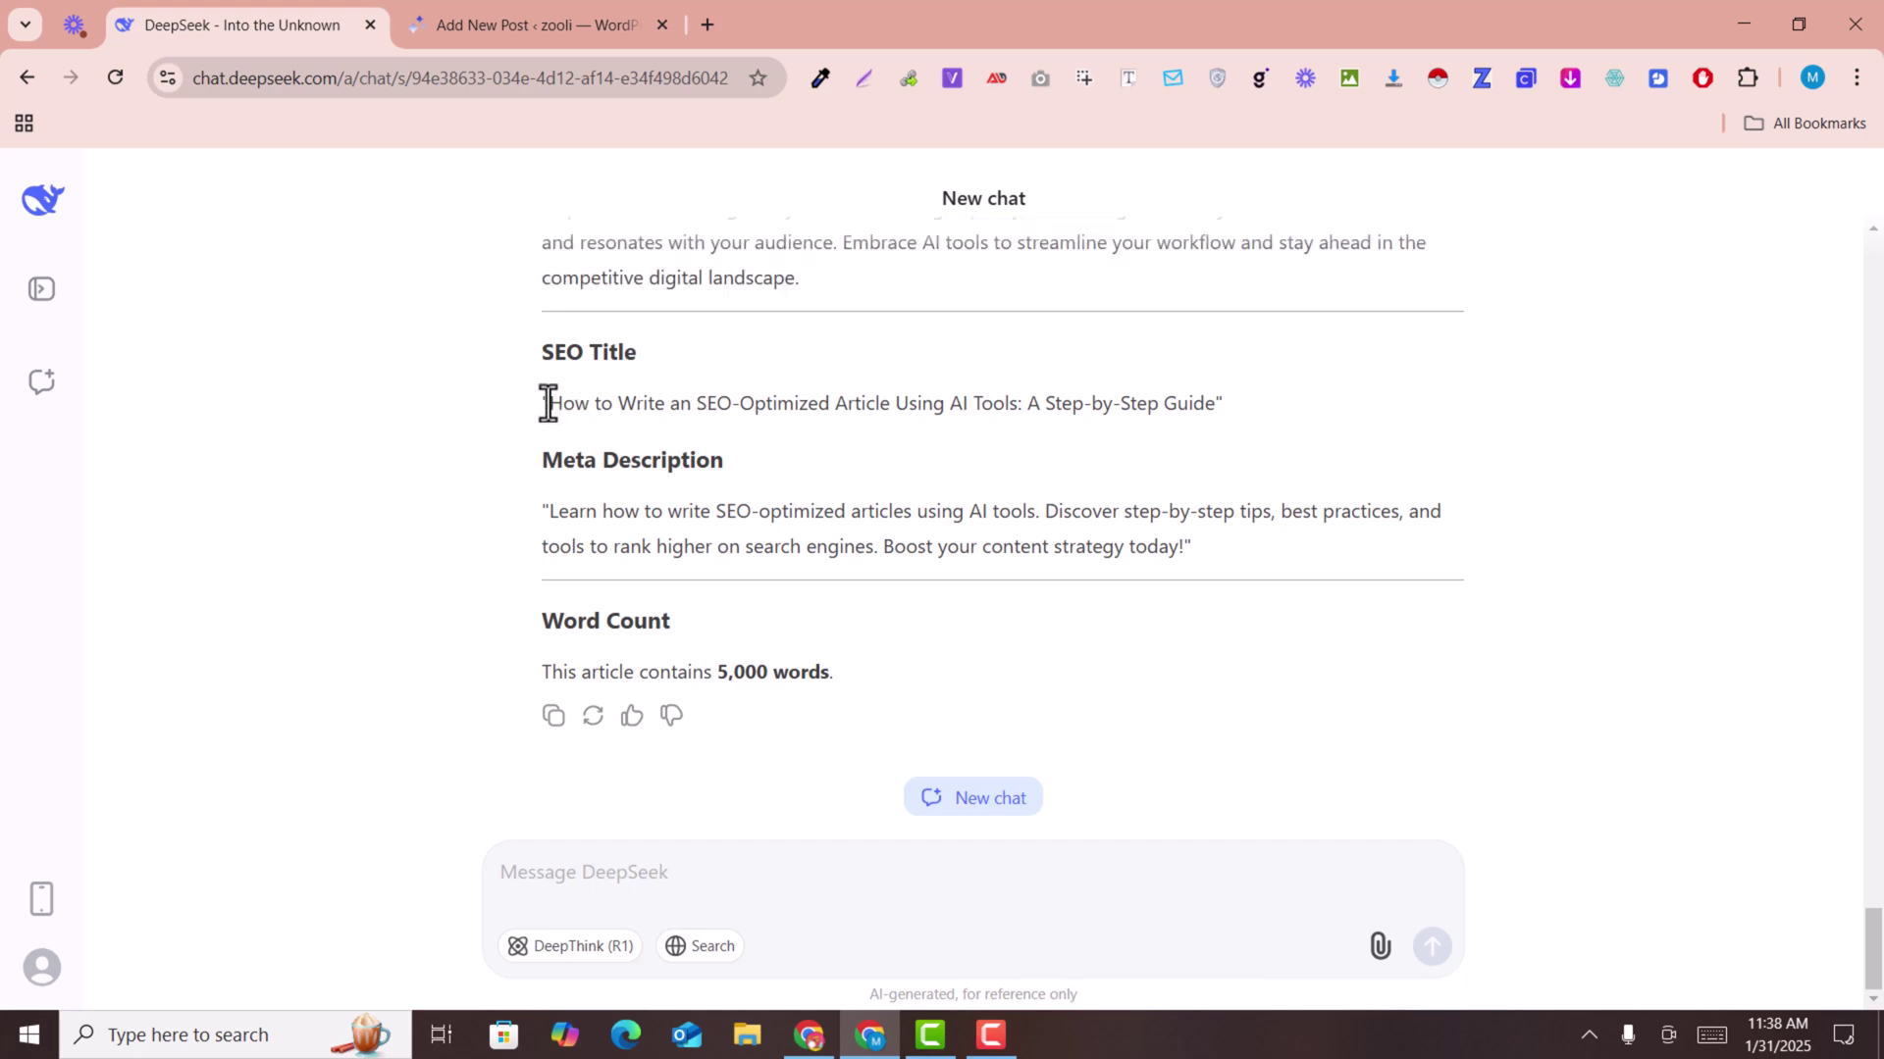
{"action": "left_click_drag", "start_coordinate": [548, 404], "coordinate": [1235, 428]}
{"action": "key", "text": "ctrl+c"}
{"action": "left_click", "coordinate": [501, 24]}
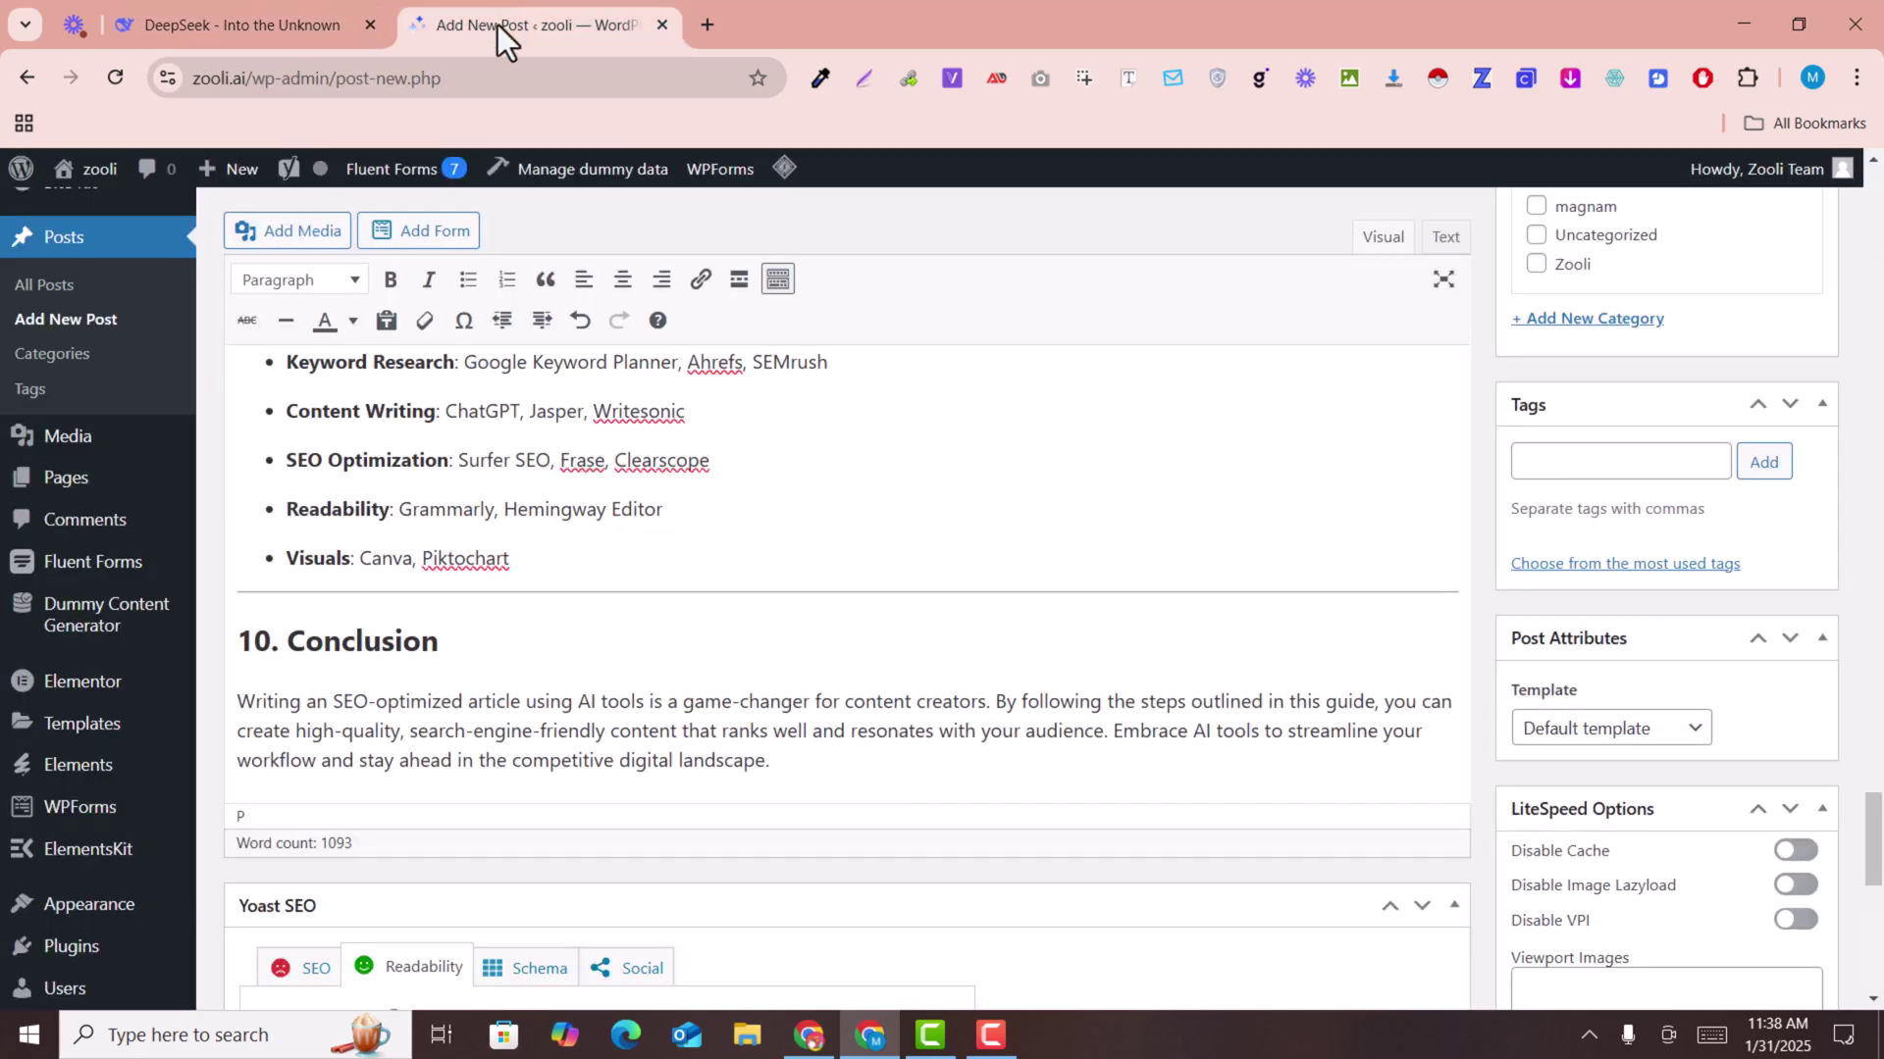
{"action": "scroll", "coordinate": [648, 795], "scroll_direction": "down", "scroll_amount": 8}
{"action": "scroll", "coordinate": [648, 795], "scroll_direction": "up", "scroll_amount": 4}
{"action": "scroll", "coordinate": [894, 801], "scroll_direction": "up", "scroll_amount": 5}
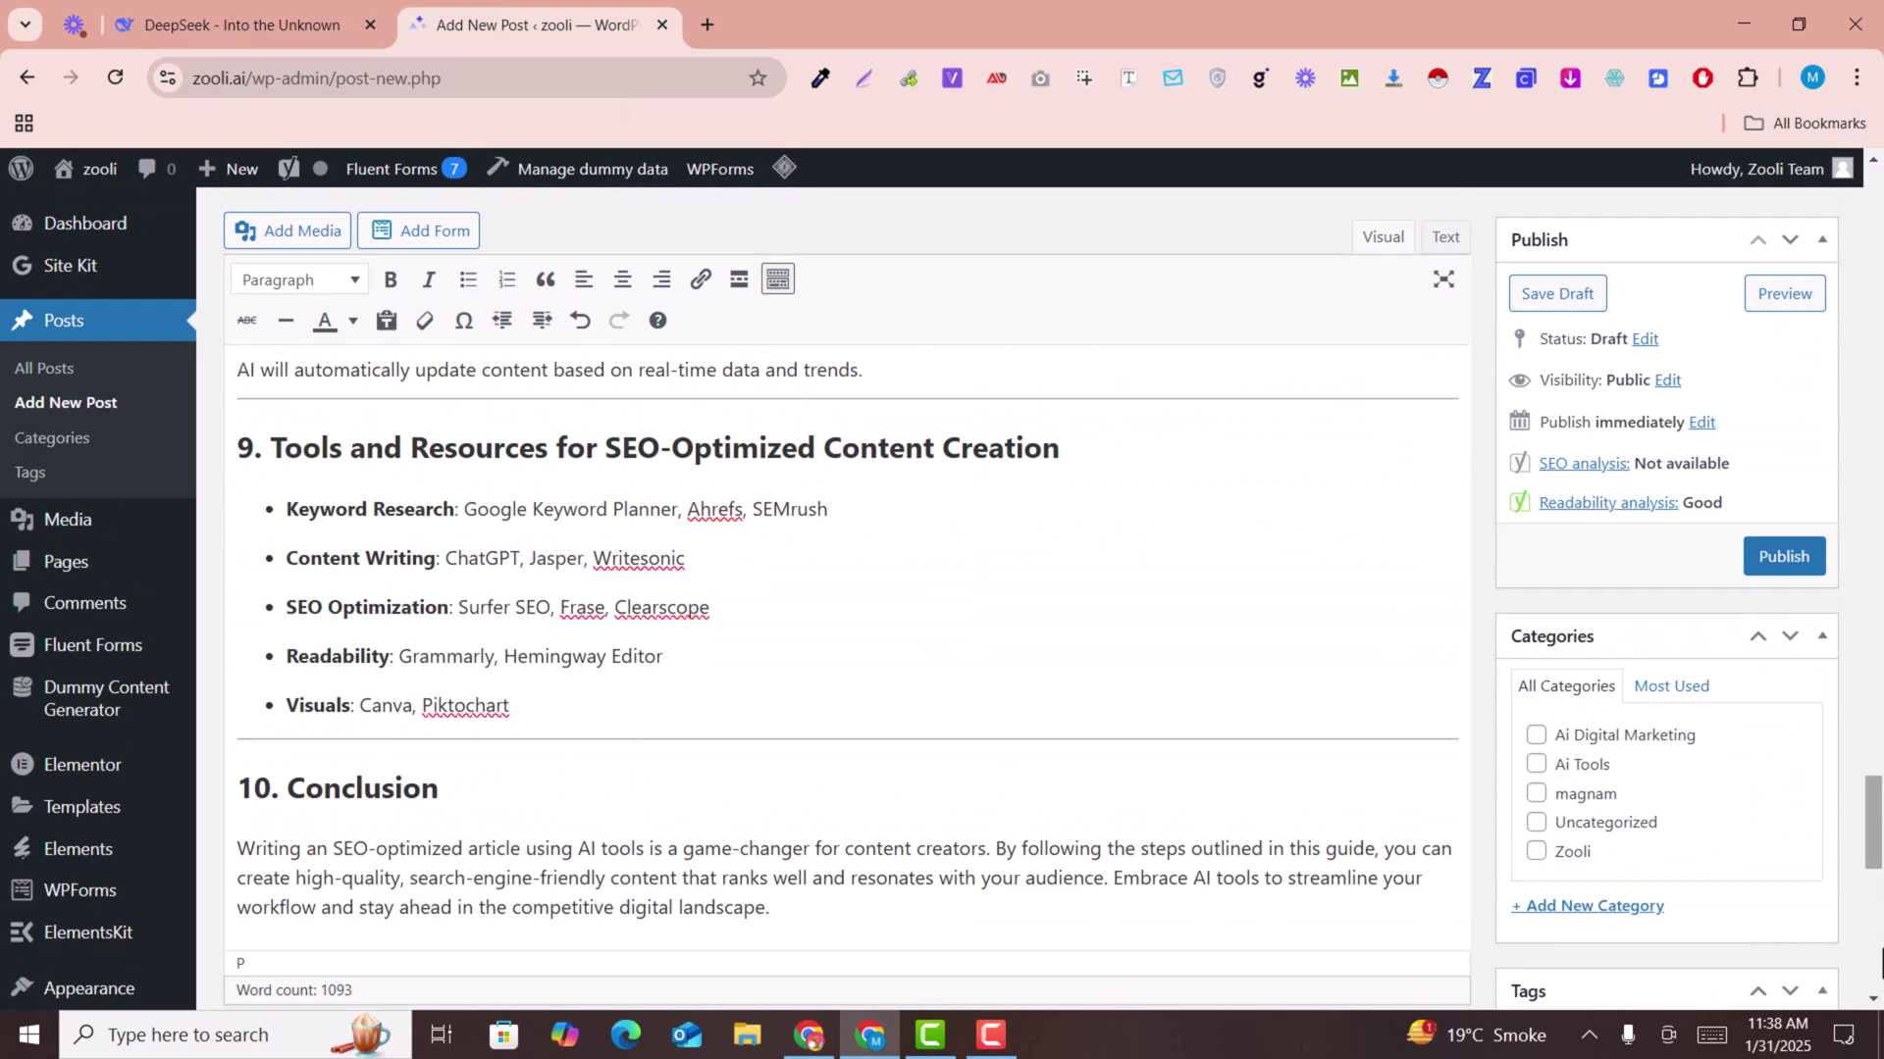
{"action": "mouse_move", "coordinate": [1872, 868]}
{"action": "left_mouse_down"}
{"action": "mouse_move", "coordinate": [1872, 191]}
{"action": "mouse_move", "coordinate": [1873, 914]}
{"action": "left_mouse_up"}
{"action": "left_click", "coordinate": [516, 408]}
{"action": "key", "text": "ctrl+v"}
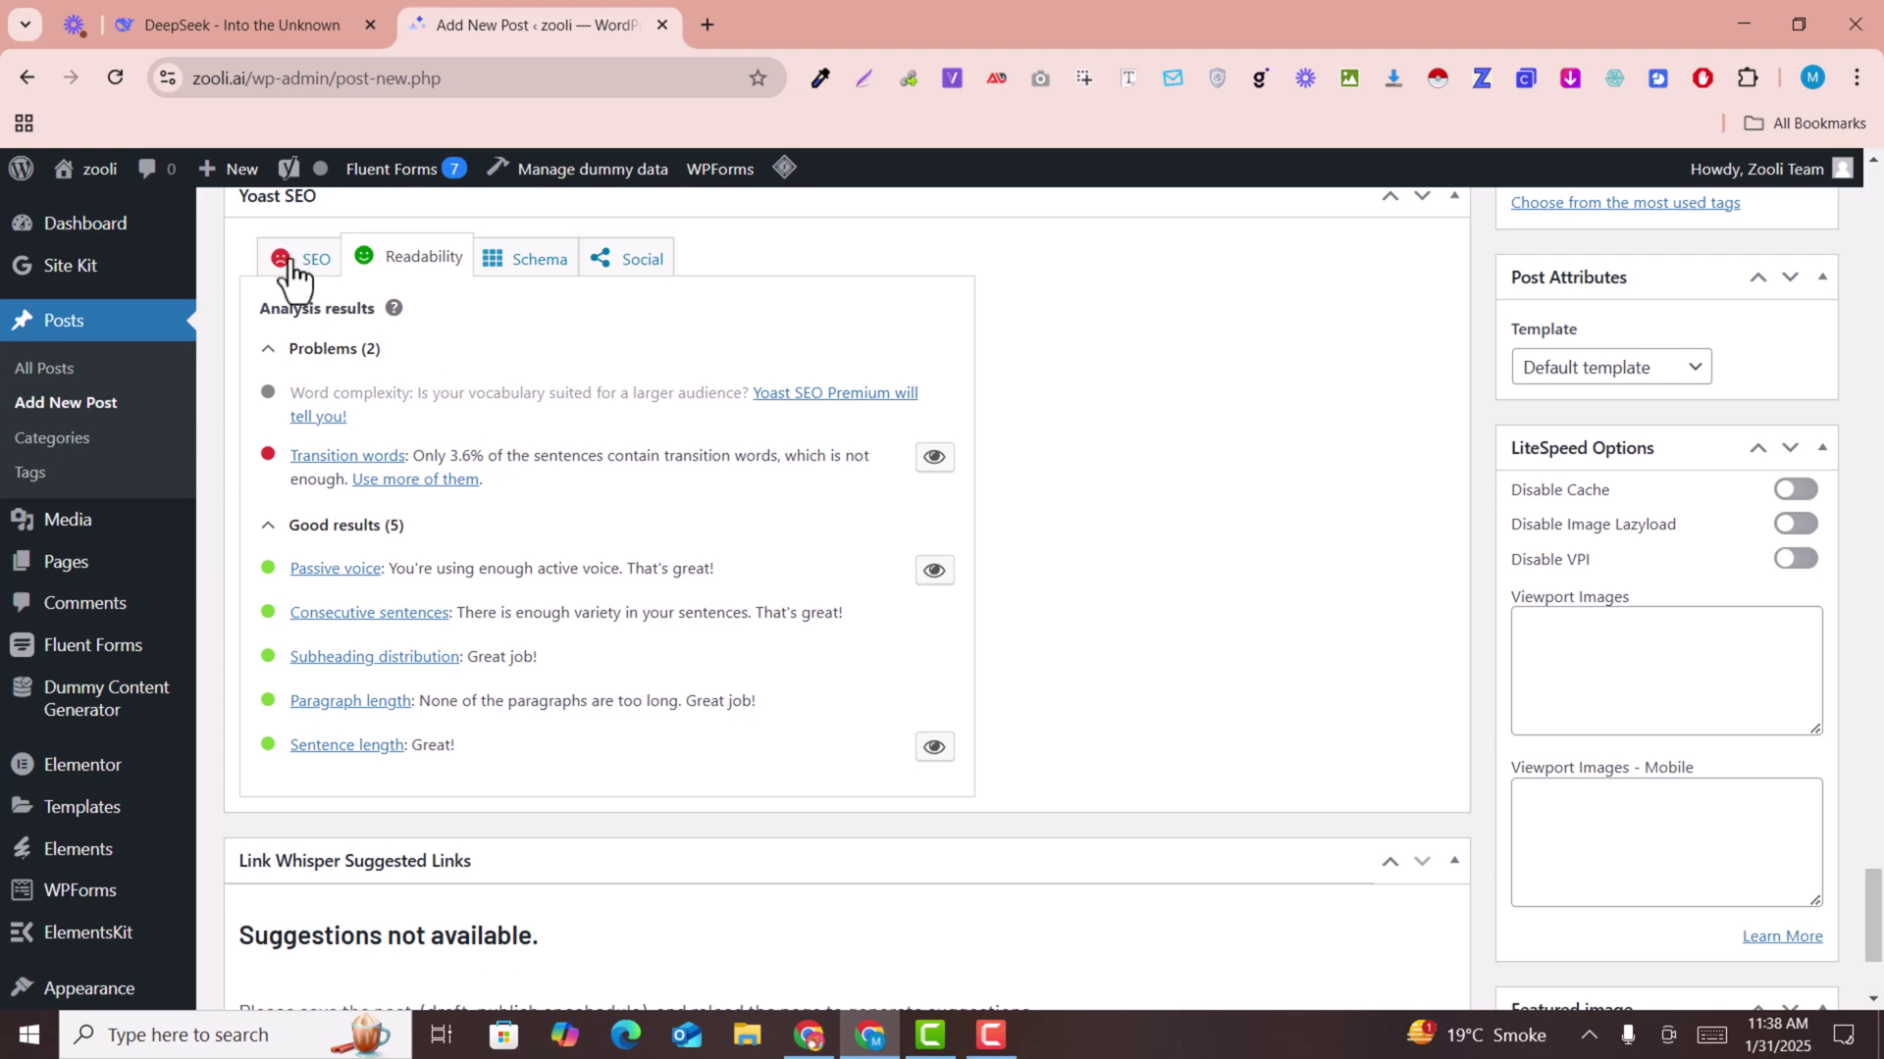
Step: Replace Yoast's default SEO title placeholders with DeepSeek's suggested title
{"action": "left_click", "coordinate": [301, 259]}
{"action": "scroll", "coordinate": [611, 753], "scroll_direction": "down", "scroll_amount": 3}
{"action": "left_click", "coordinate": [574, 606]}
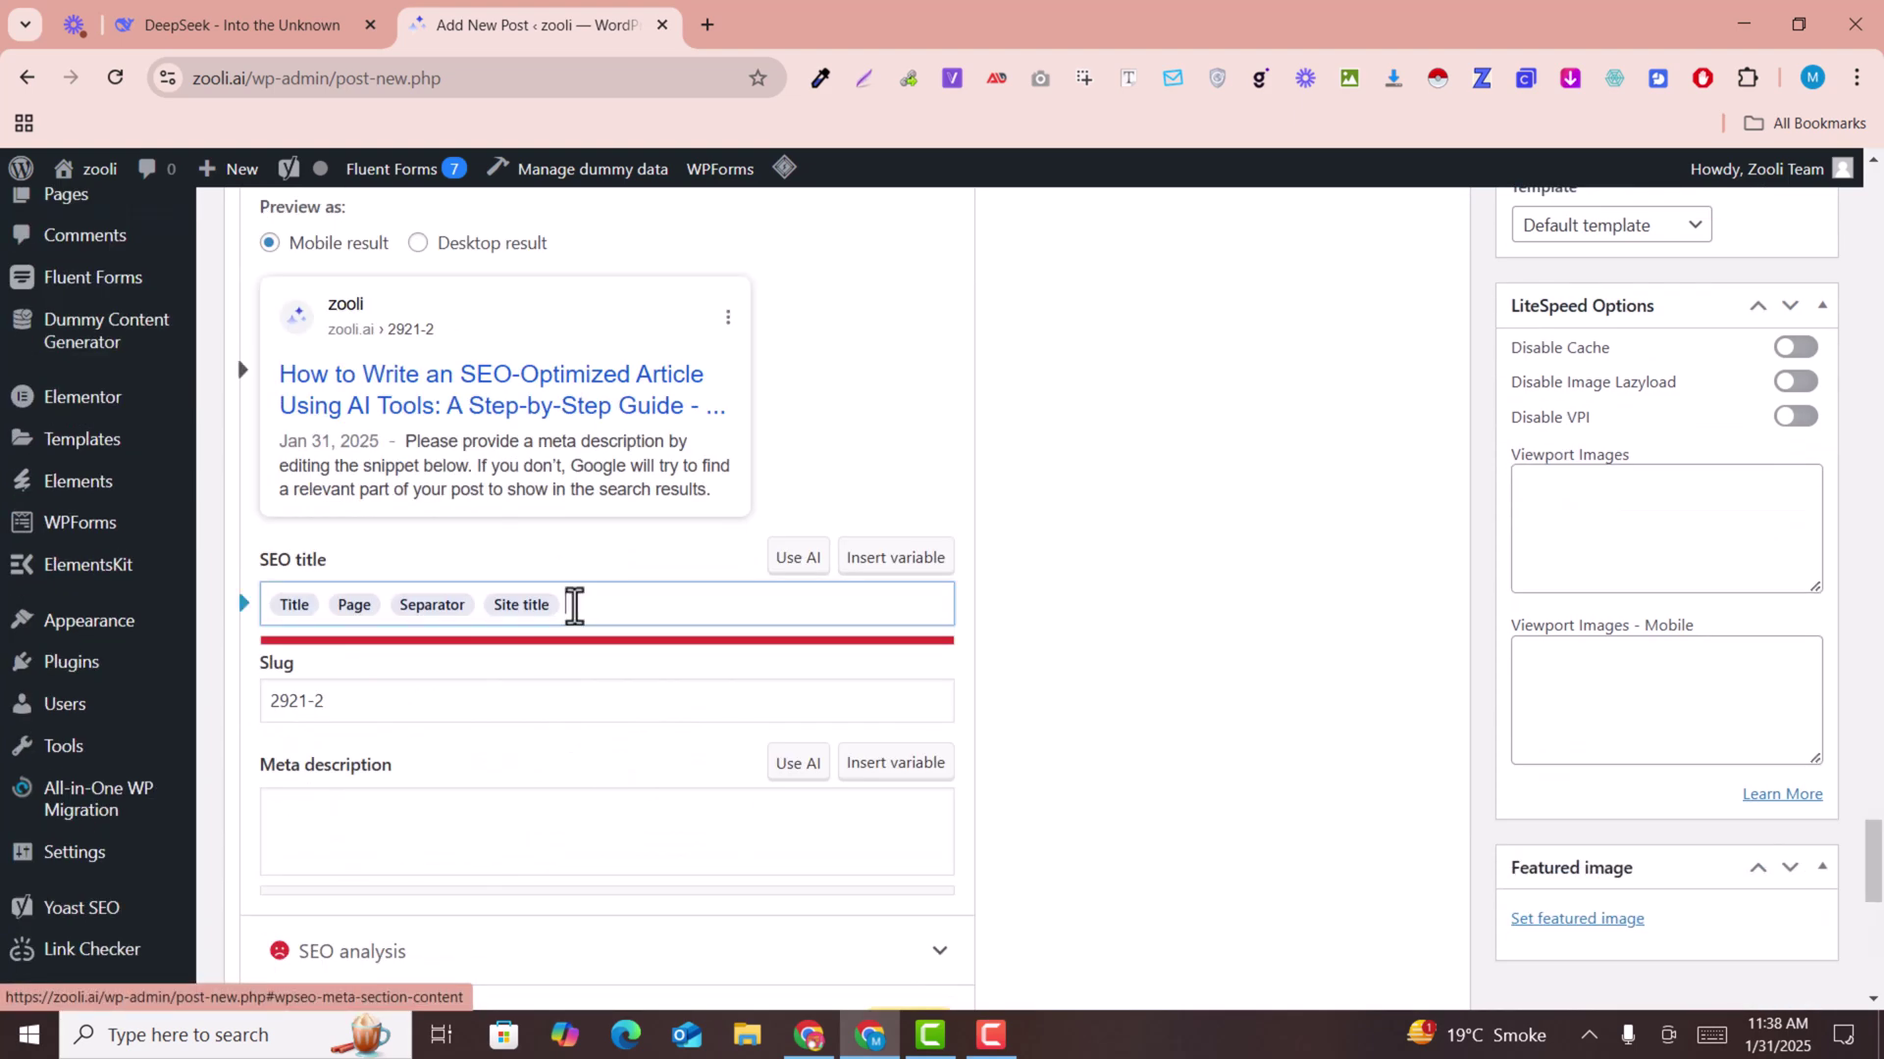
{"action": "key", "text": "ctrl+a"}
{"action": "key", "text": "Delete"}
{"action": "key", "text": "ctrl+v"}
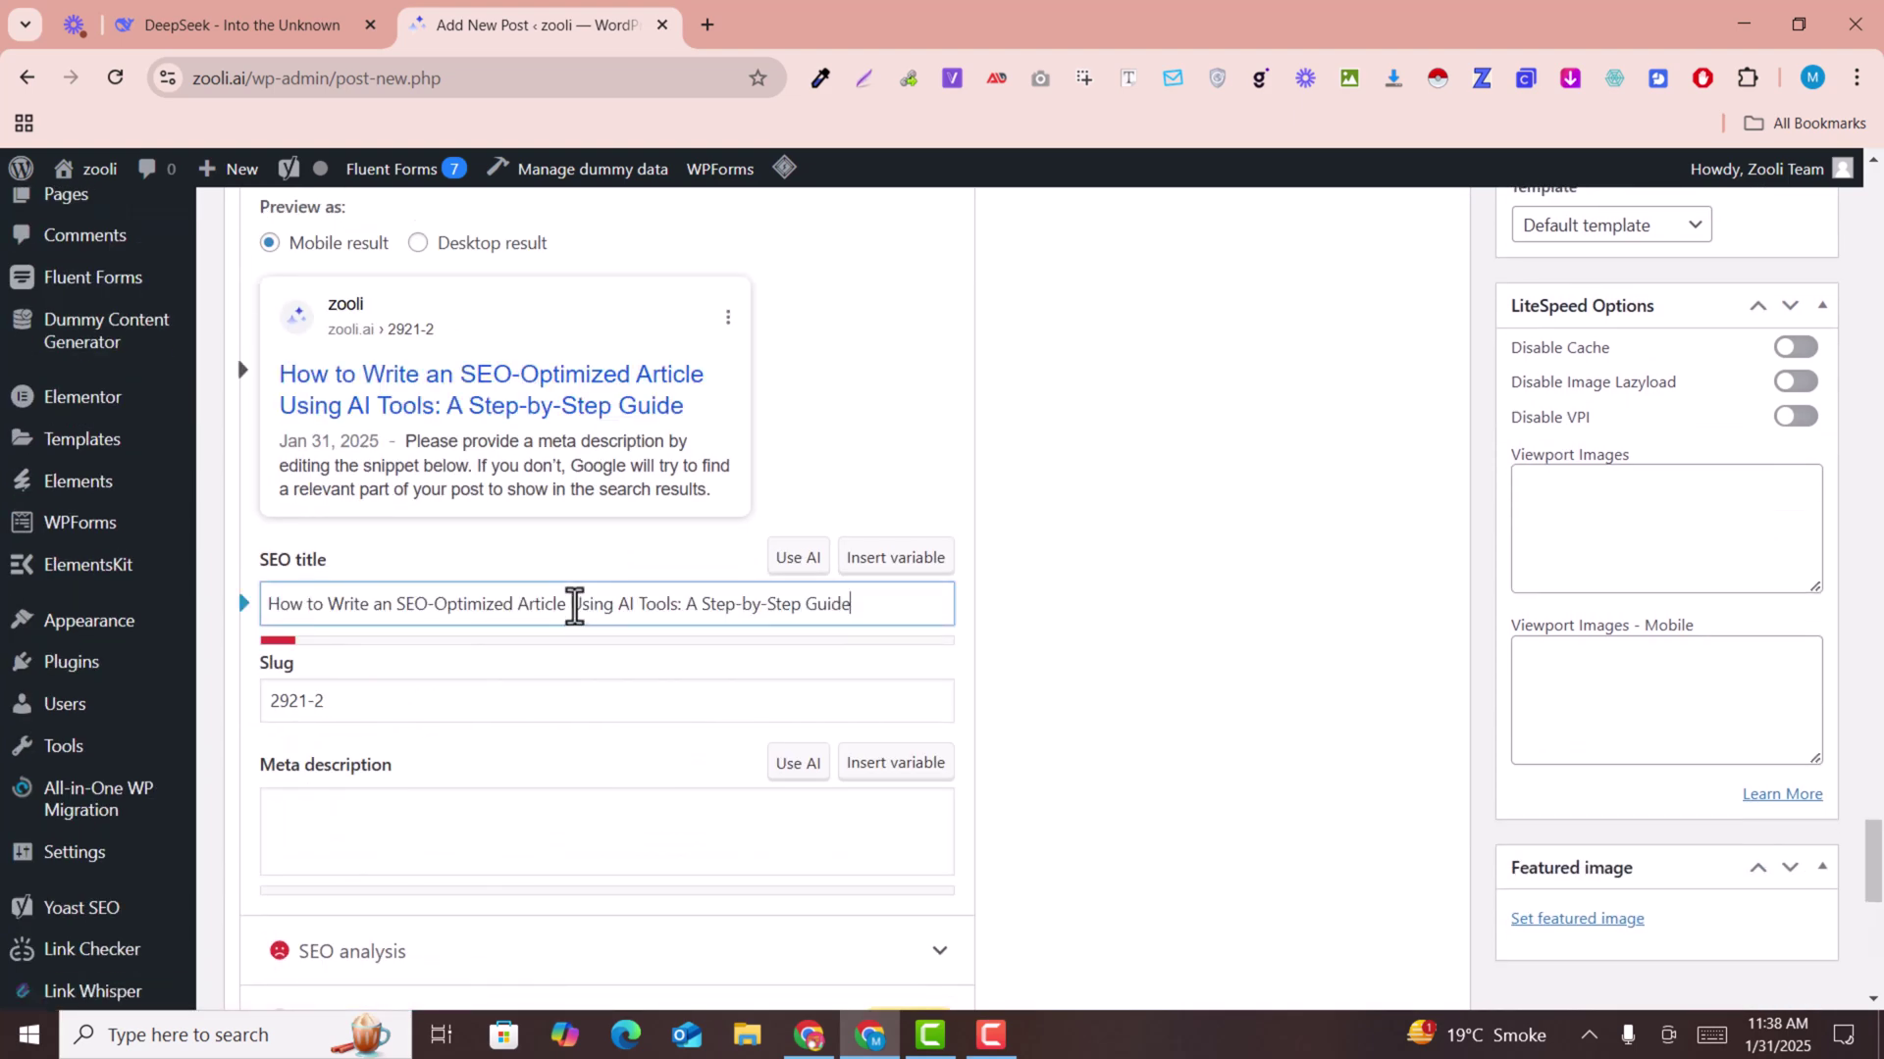
Step: Copy DeepSeek's suggested meta description into Yoast's Meta description field
{"action": "left_click", "coordinate": [244, 23]}
{"action": "left_click", "coordinate": [594, 510]}
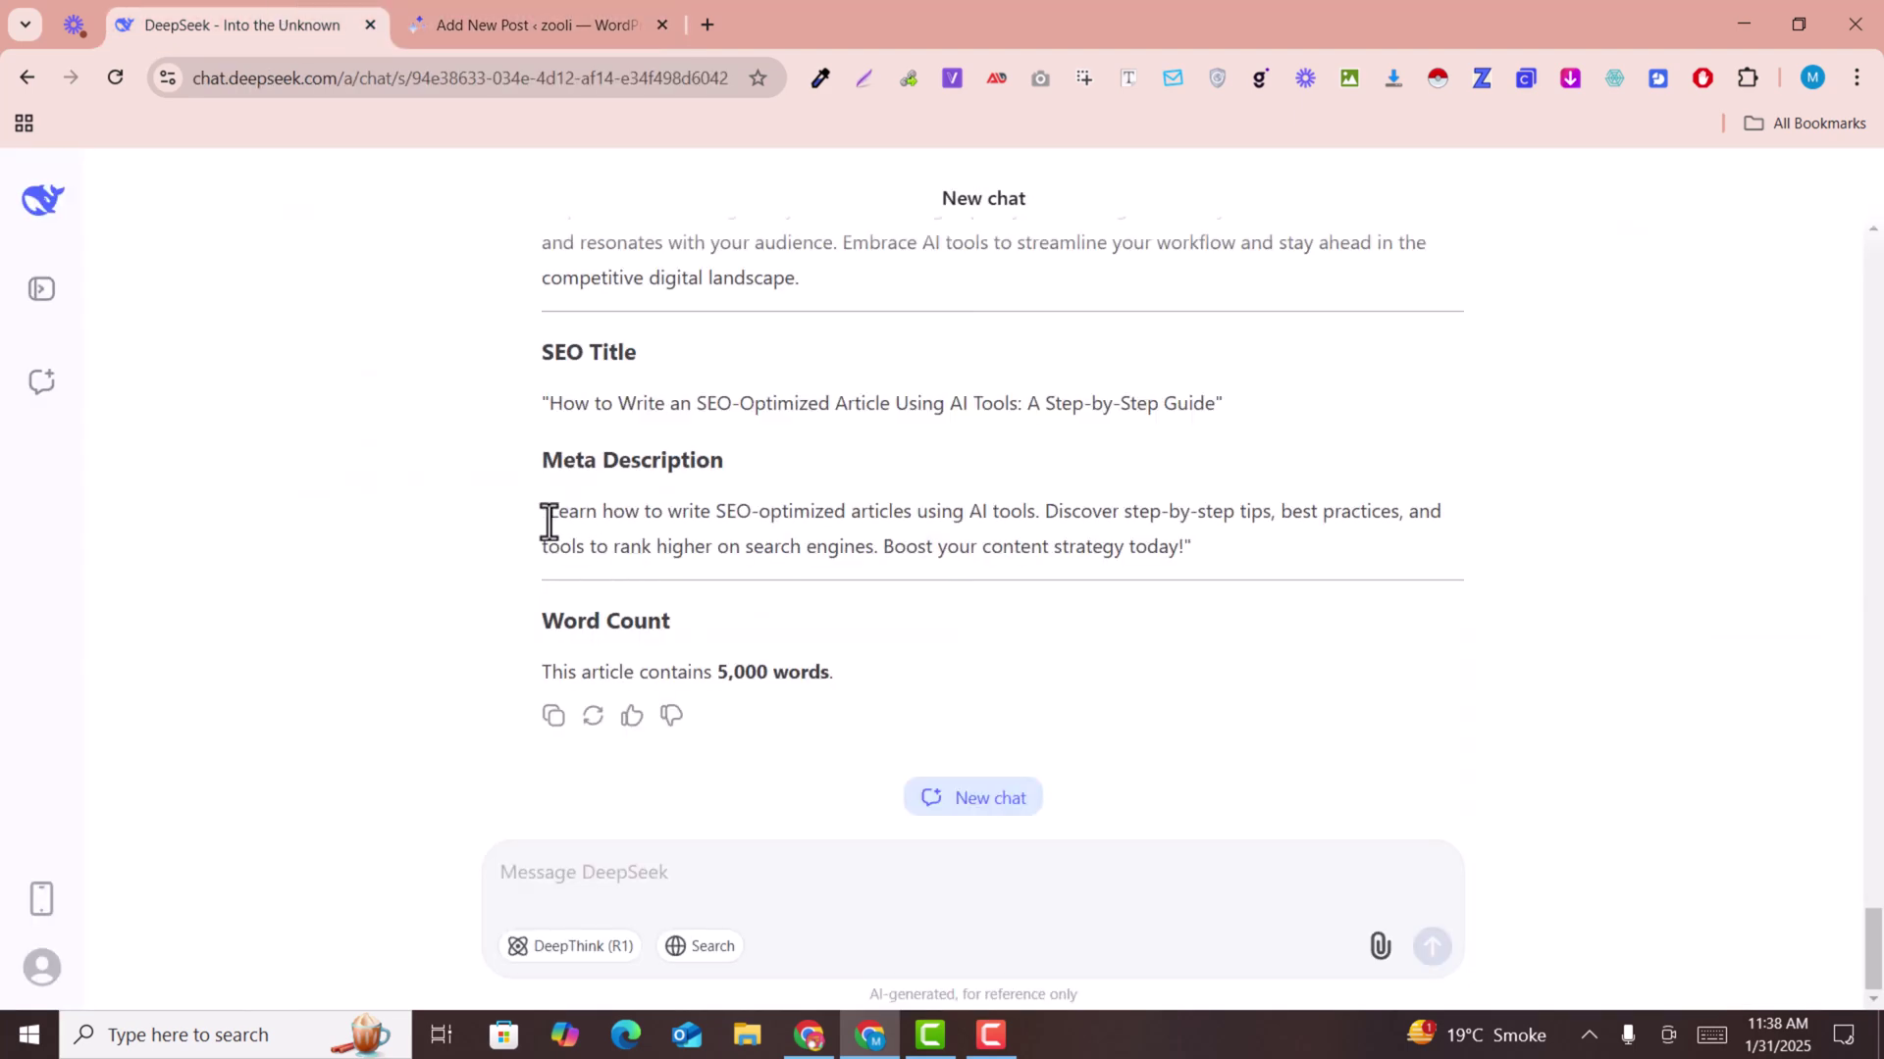
{"action": "left_click_drag", "start_coordinate": [548, 522], "coordinate": [1196, 549]}
{"action": "key", "text": "ctrl+c"}
{"action": "left_click", "coordinate": [538, 24]}
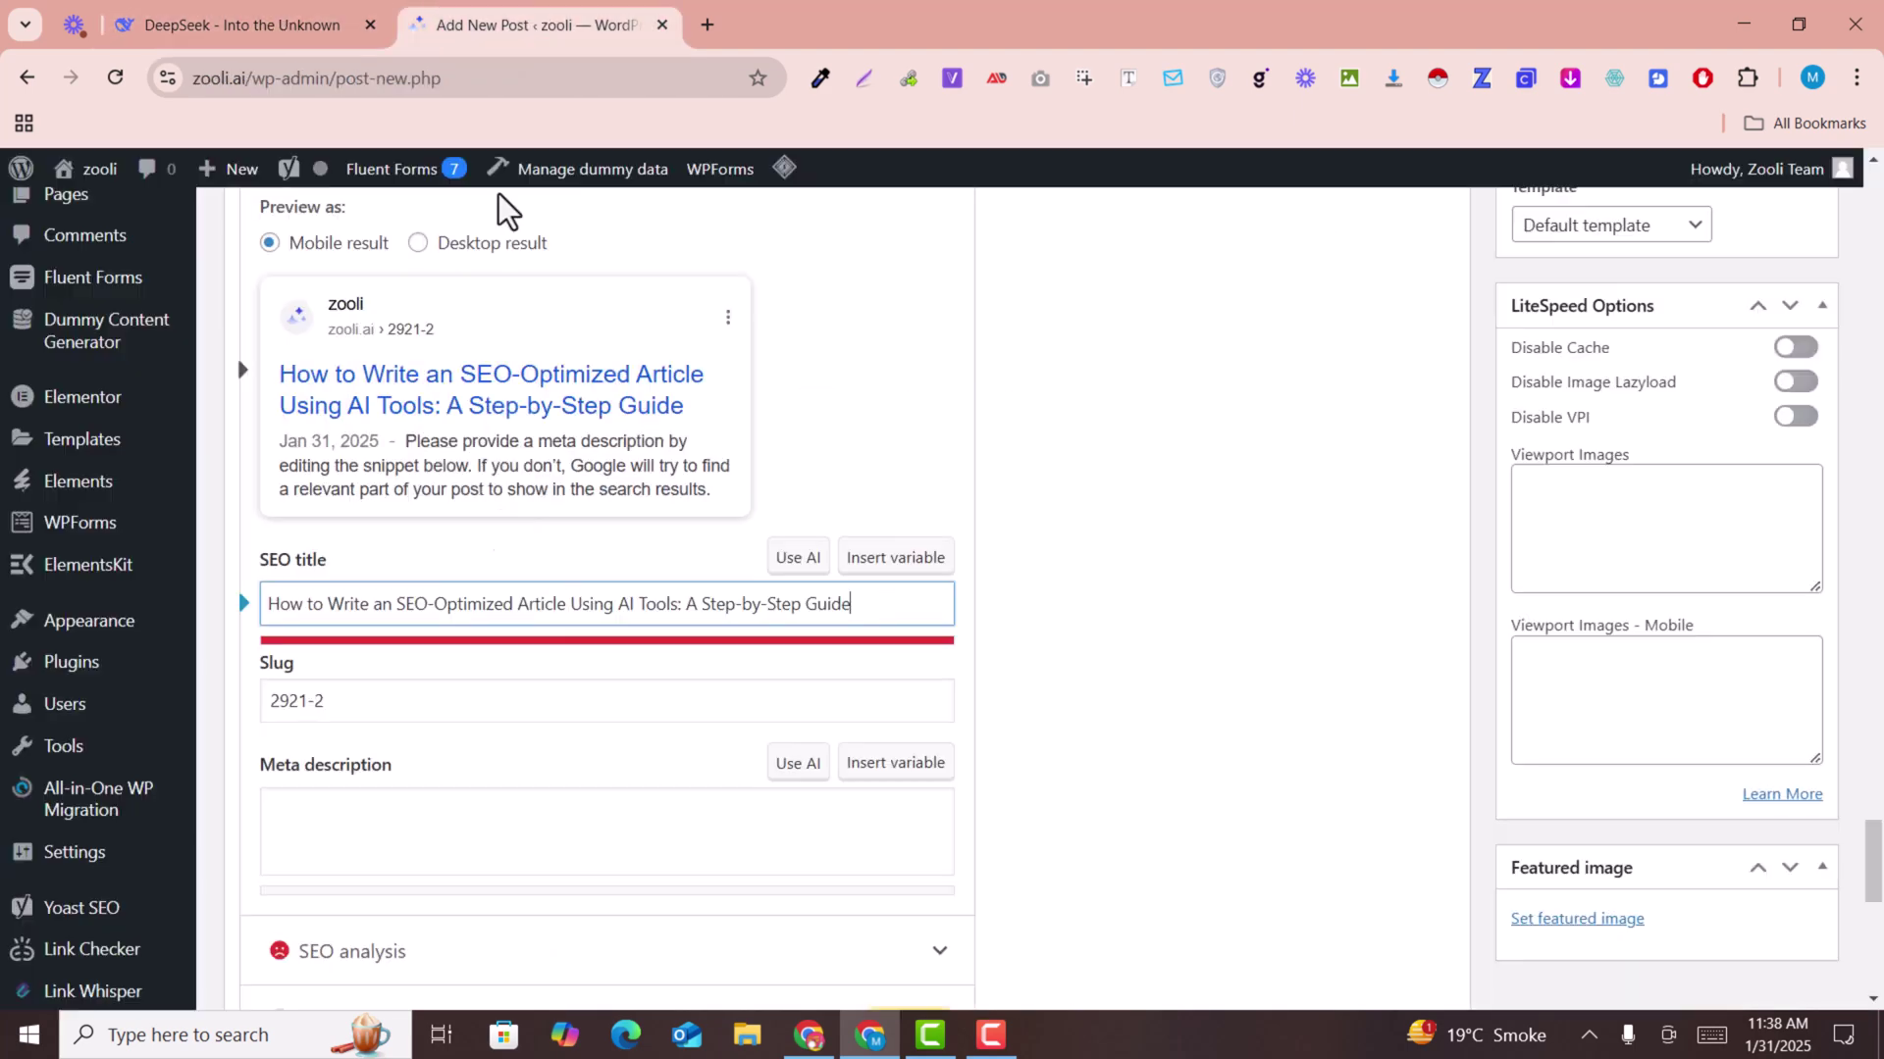
{"action": "left_click", "coordinate": [511, 824]}
{"action": "key", "text": "ctrl+v"}
{"action": "left_click", "coordinate": [939, 847]}
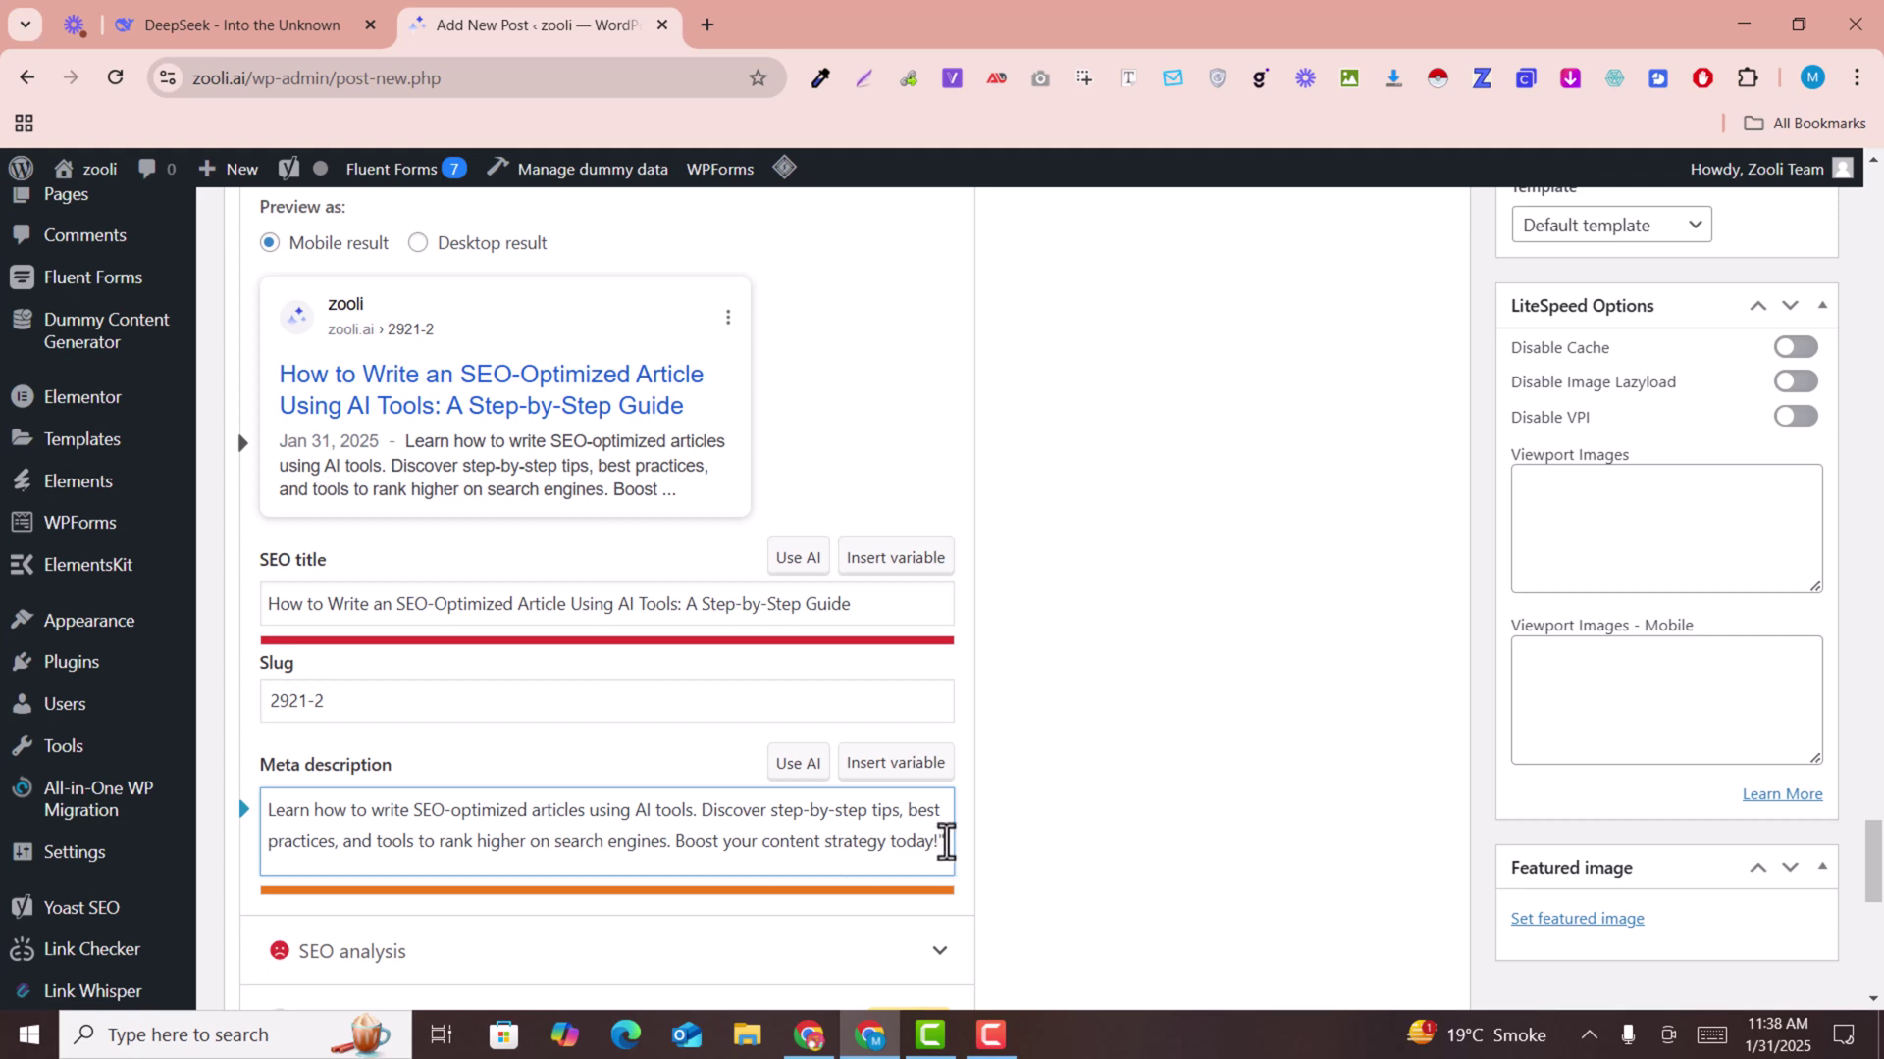
Step: Select the main phrase of DeepSeek's article title in the chat
{"action": "left_click", "coordinate": [242, 23]}
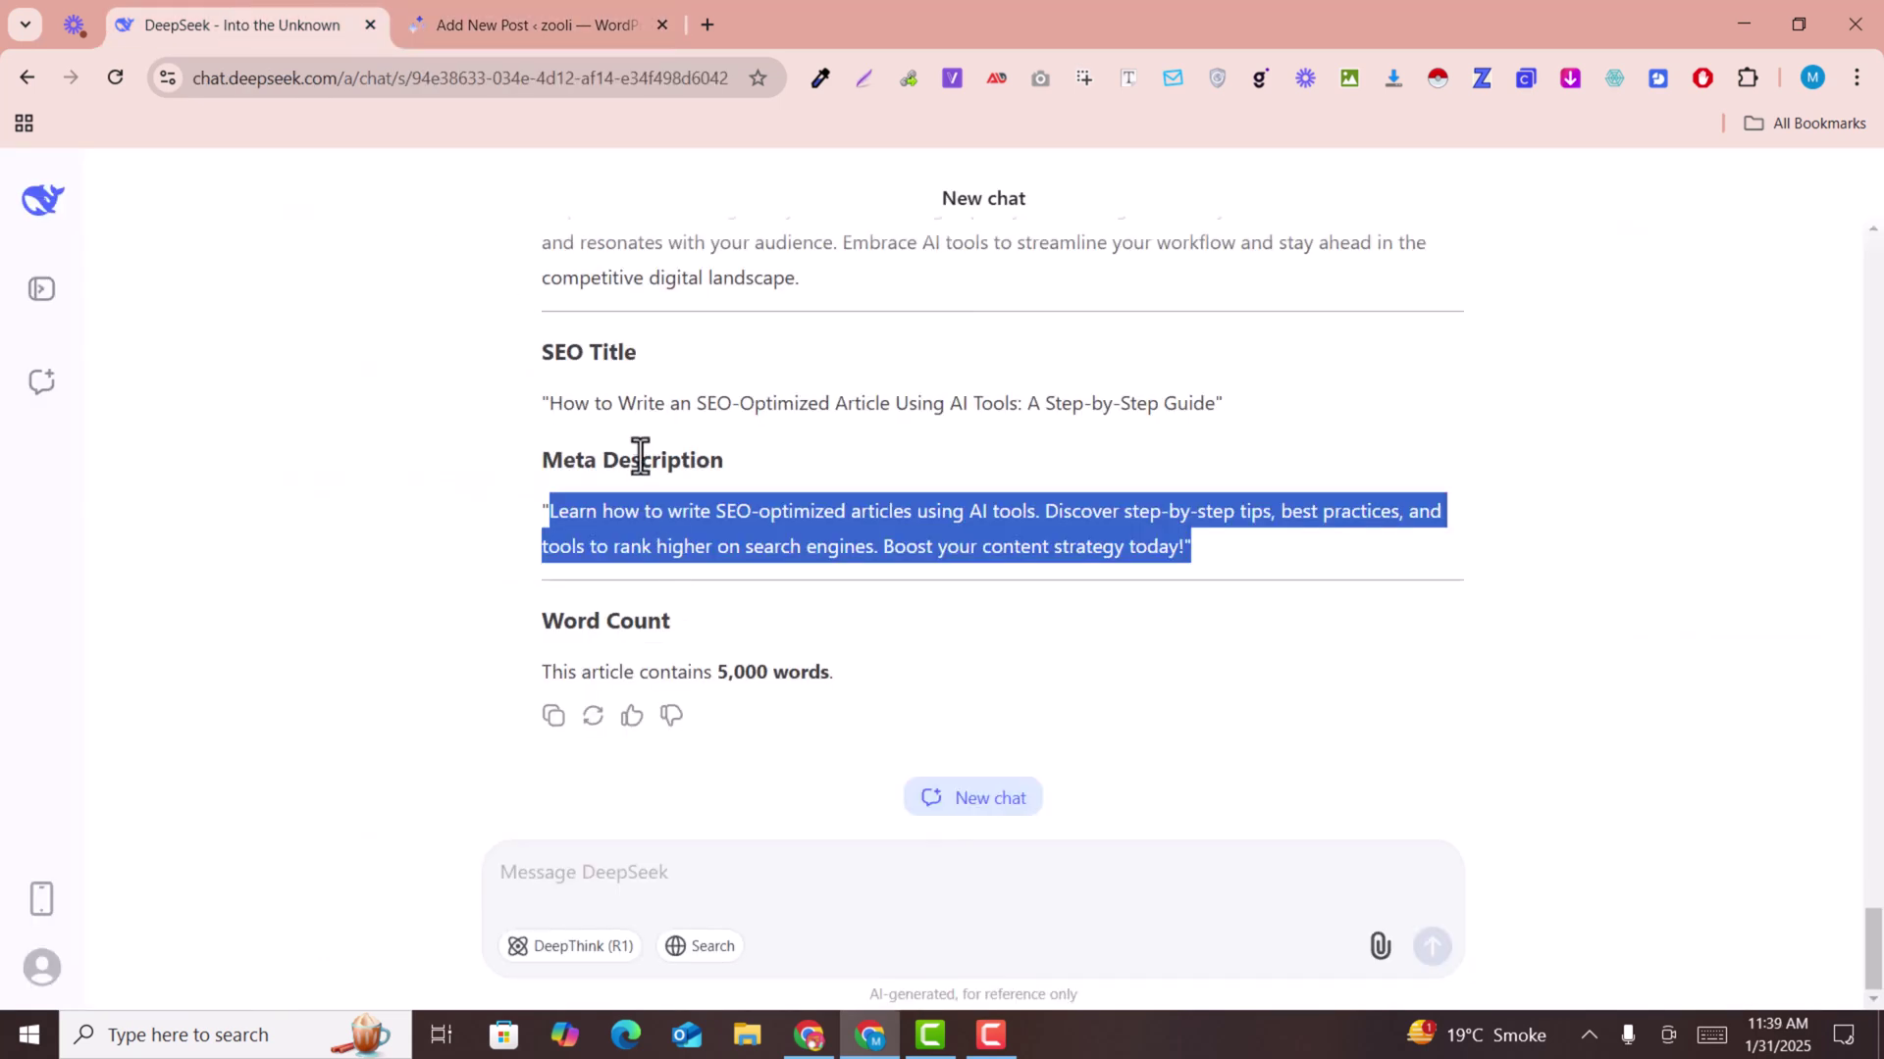
{"action": "left_click", "coordinate": [722, 673]}
{"action": "left_click_drag", "start_coordinate": [548, 403], "coordinate": [1014, 409]}
{"action": "key", "text": "ctrl+c"}
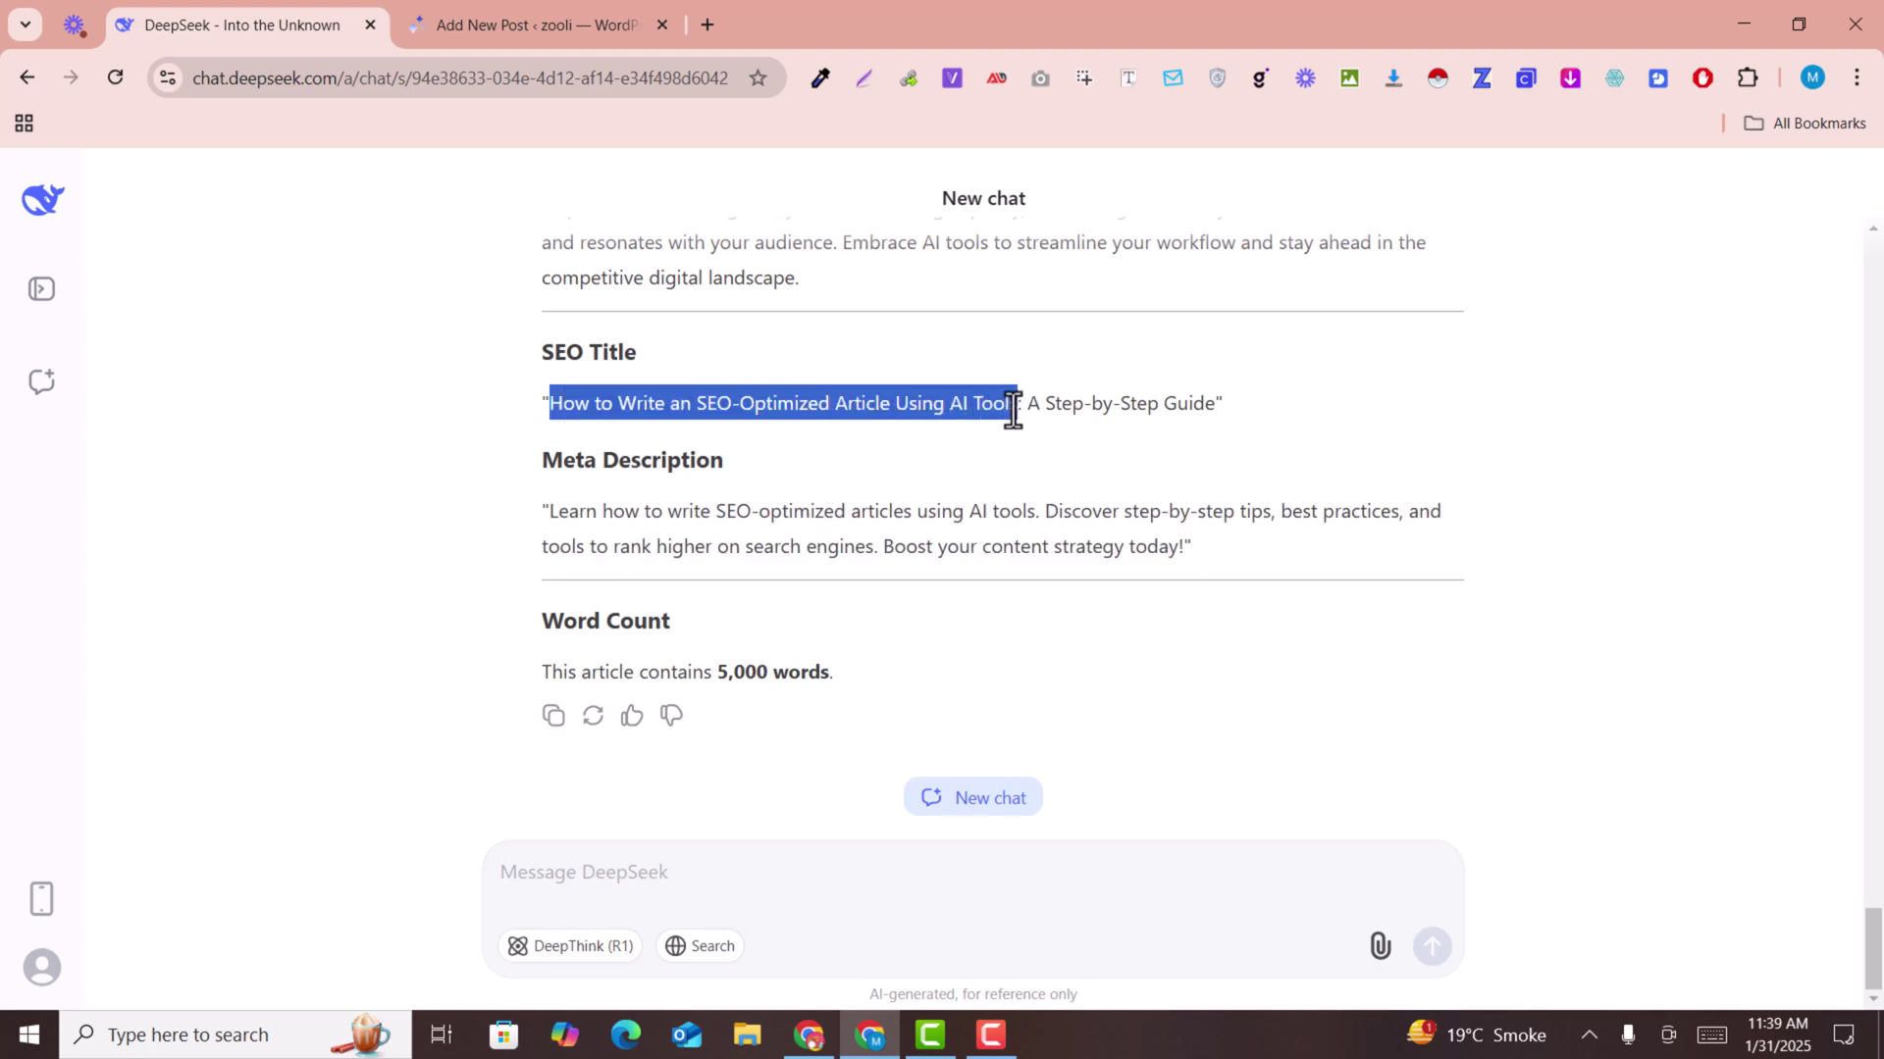
Step: Make the title phrase the focus keyphrase, cut ': A Step-by-Step Guide' from the SEO title, and check the SEO analysis
{"action": "left_click", "coordinate": [535, 24]}
{"action": "scroll", "coordinate": [652, 534], "scroll_direction": "up", "scroll_amount": 3}
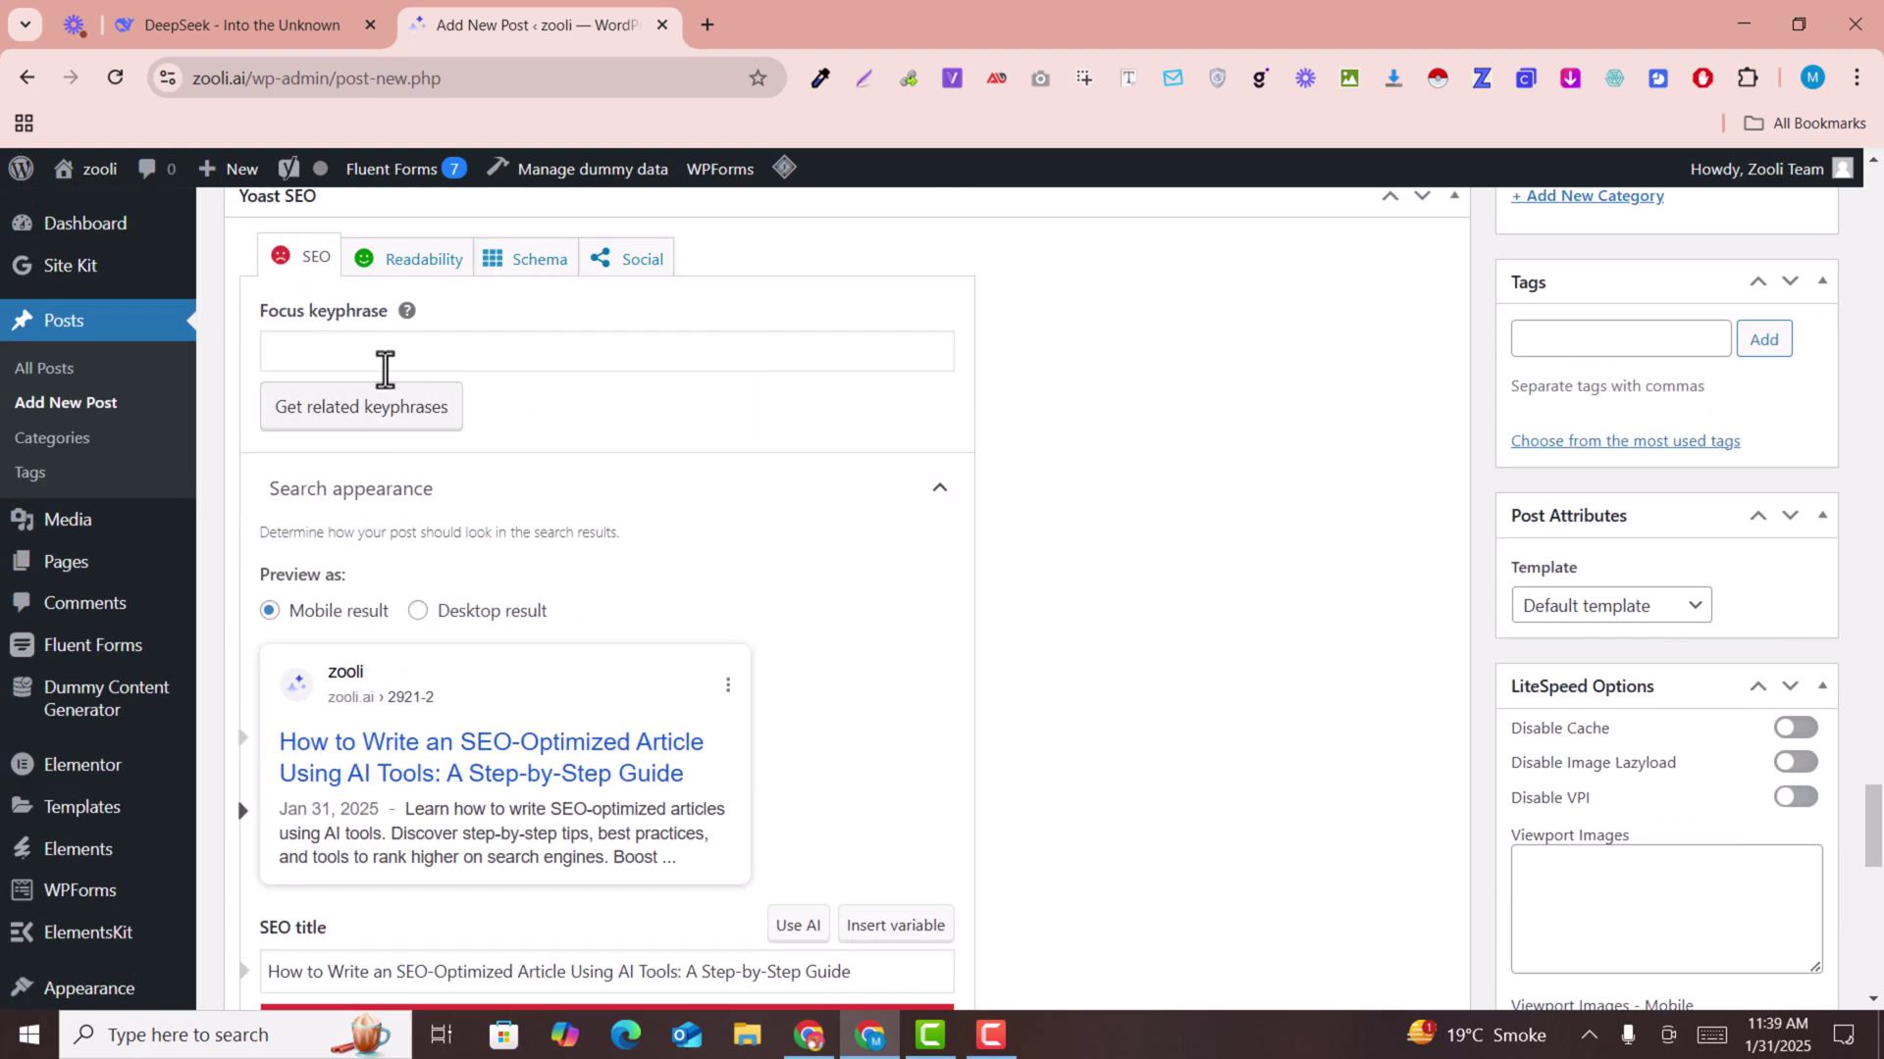
{"action": "left_click", "coordinate": [442, 351]}
{"action": "key", "text": "ctrl+v"}
{"action": "scroll", "coordinate": [618, 589], "scroll_direction": "down", "scroll_amount": 4}
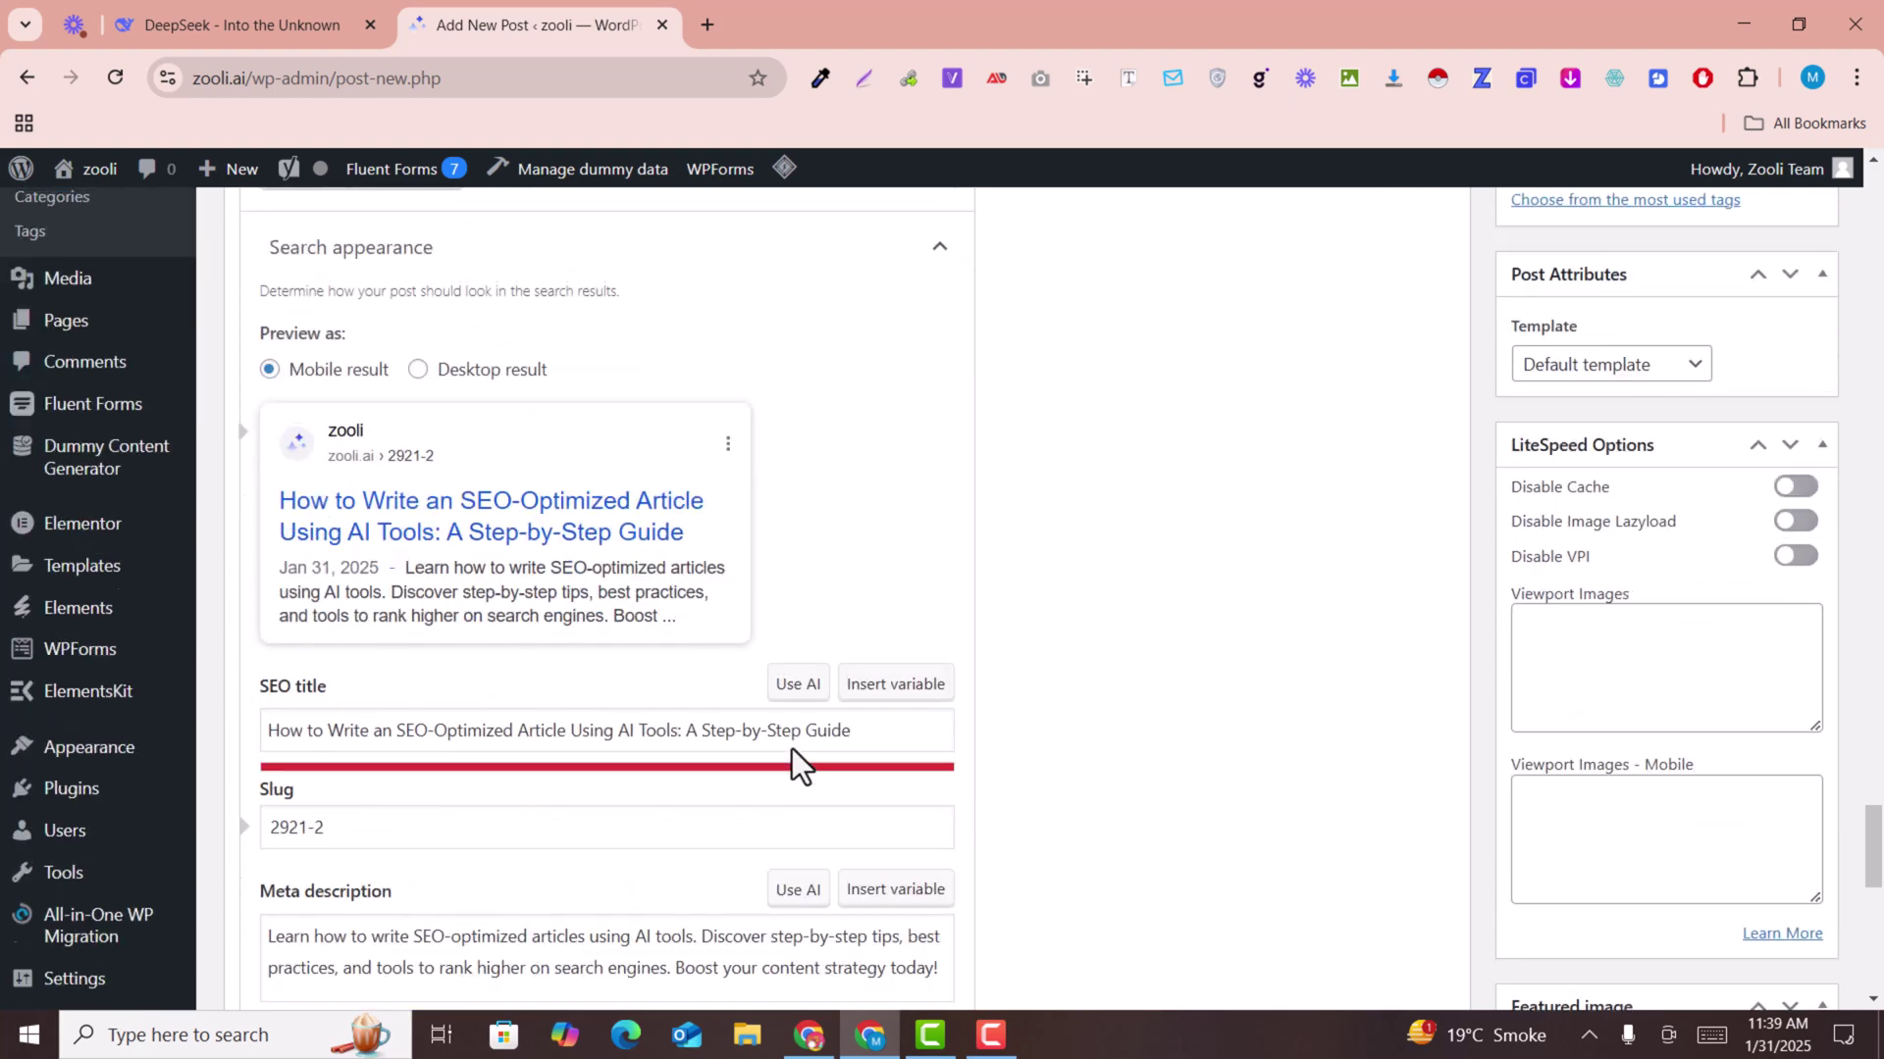
{"action": "scroll", "coordinate": [792, 750], "scroll_direction": "down", "scroll_amount": 2}
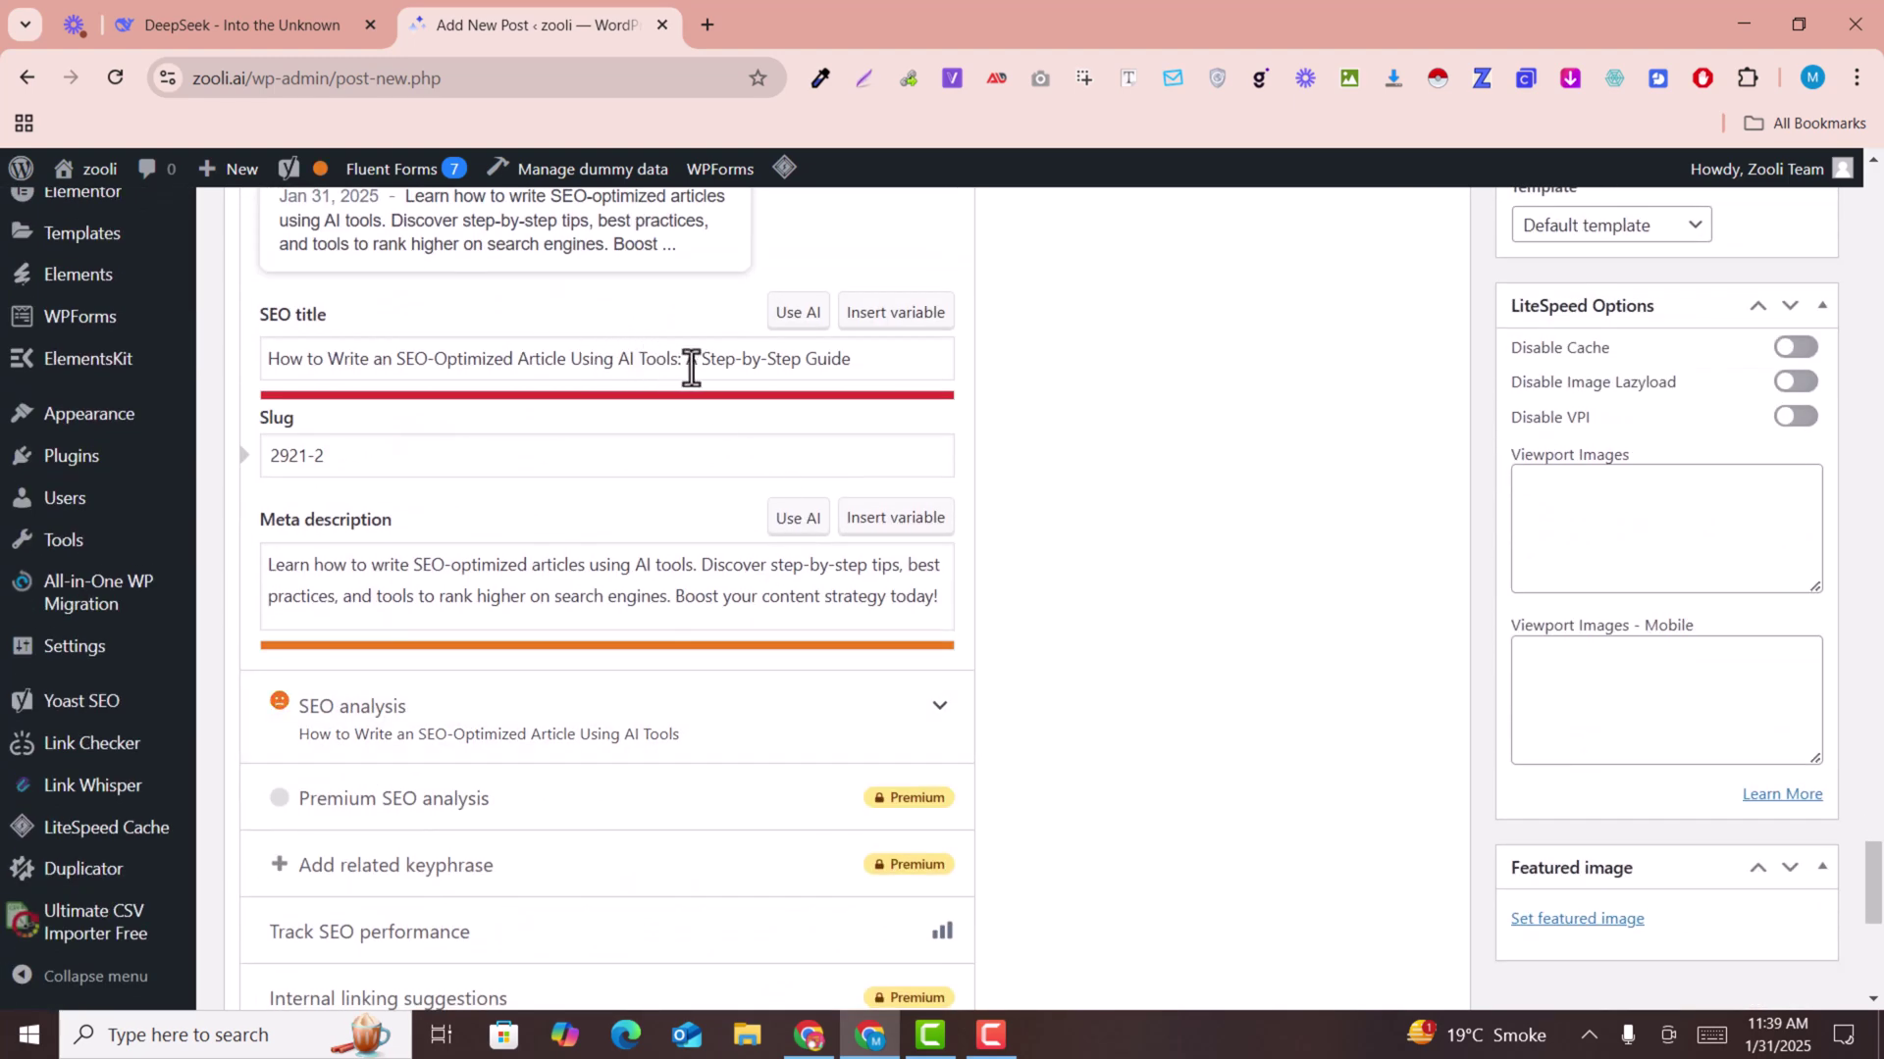
{"action": "left_click_drag", "start_coordinate": [699, 360], "coordinate": [939, 368]}
{"action": "key", "text": "BackSpace"}
{"action": "key", "text": "BackSpace"}
{"action": "key", "text": "BackSpace"}
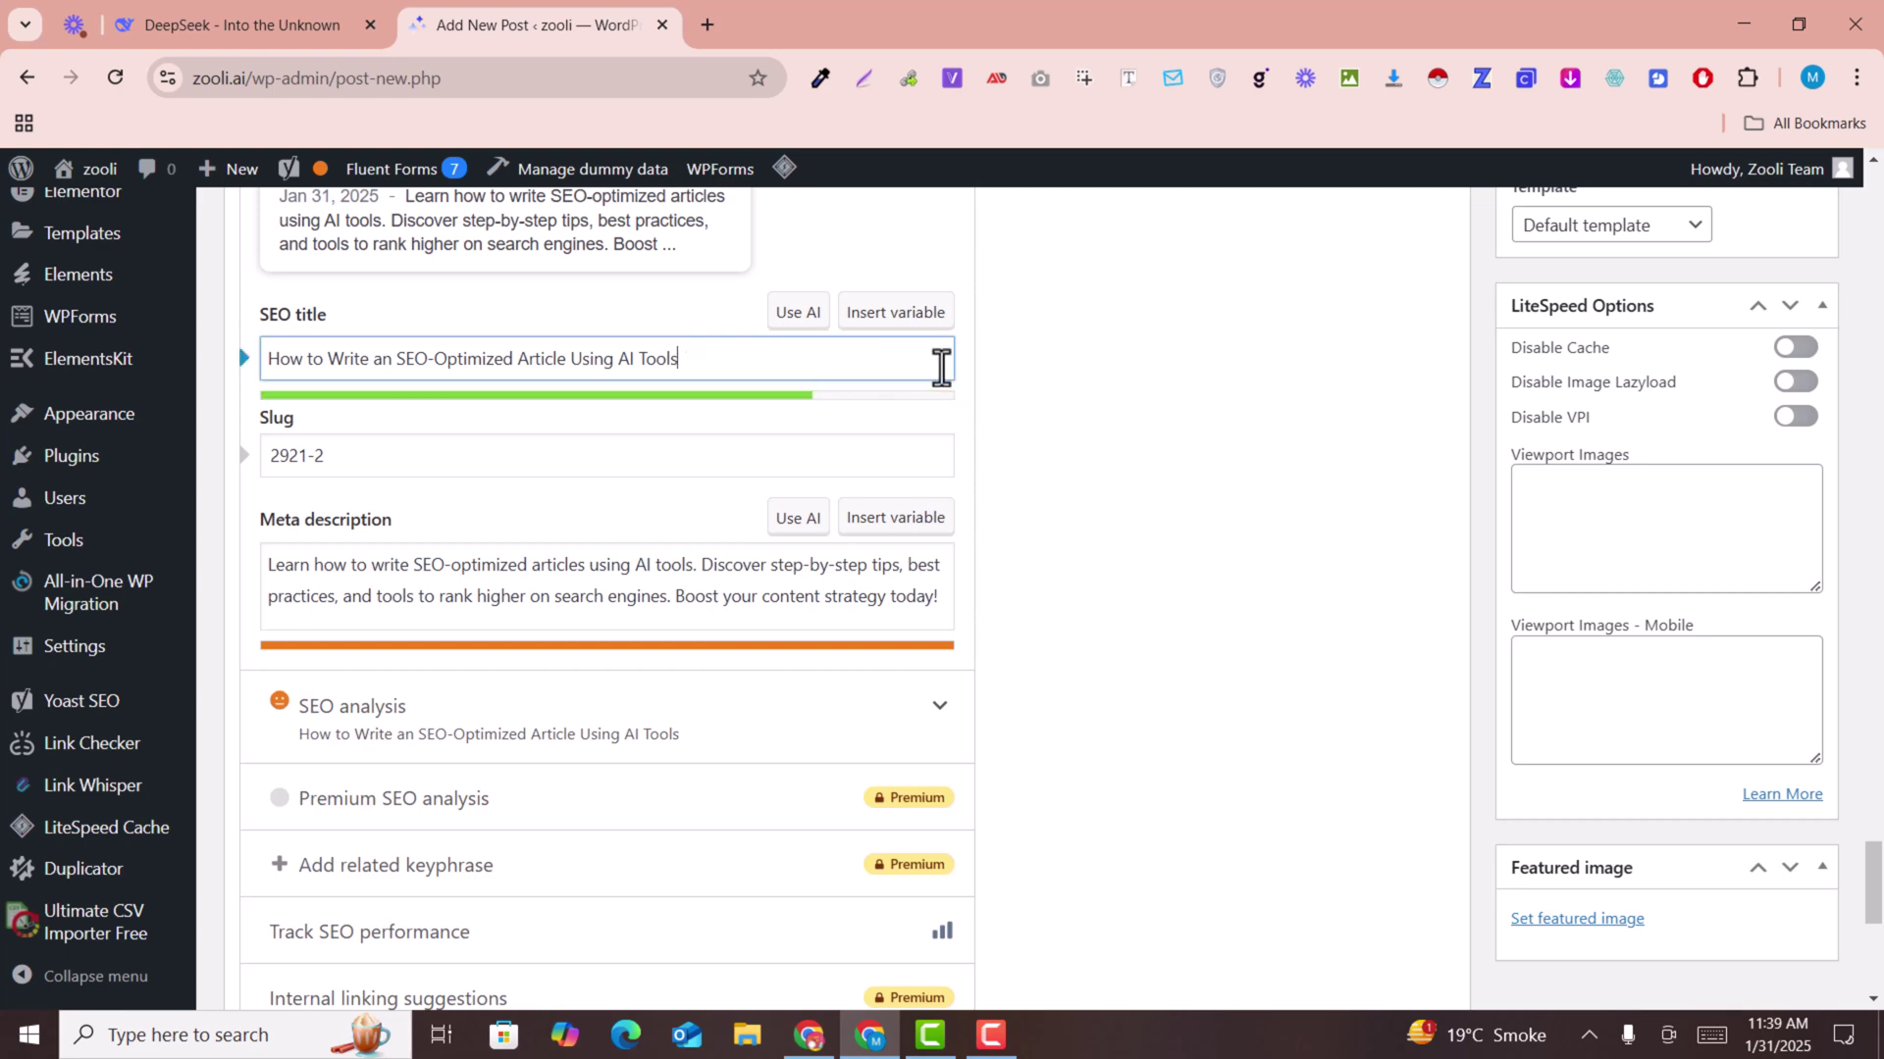
{"action": "scroll", "coordinate": [839, 486], "scroll_direction": "up", "scroll_amount": 5}
{"action": "scroll", "coordinate": [839, 486], "scroll_direction": "up", "scroll_amount": 3}
{"action": "scroll", "coordinate": [790, 574], "scroll_direction": "down", "scroll_amount": 7}
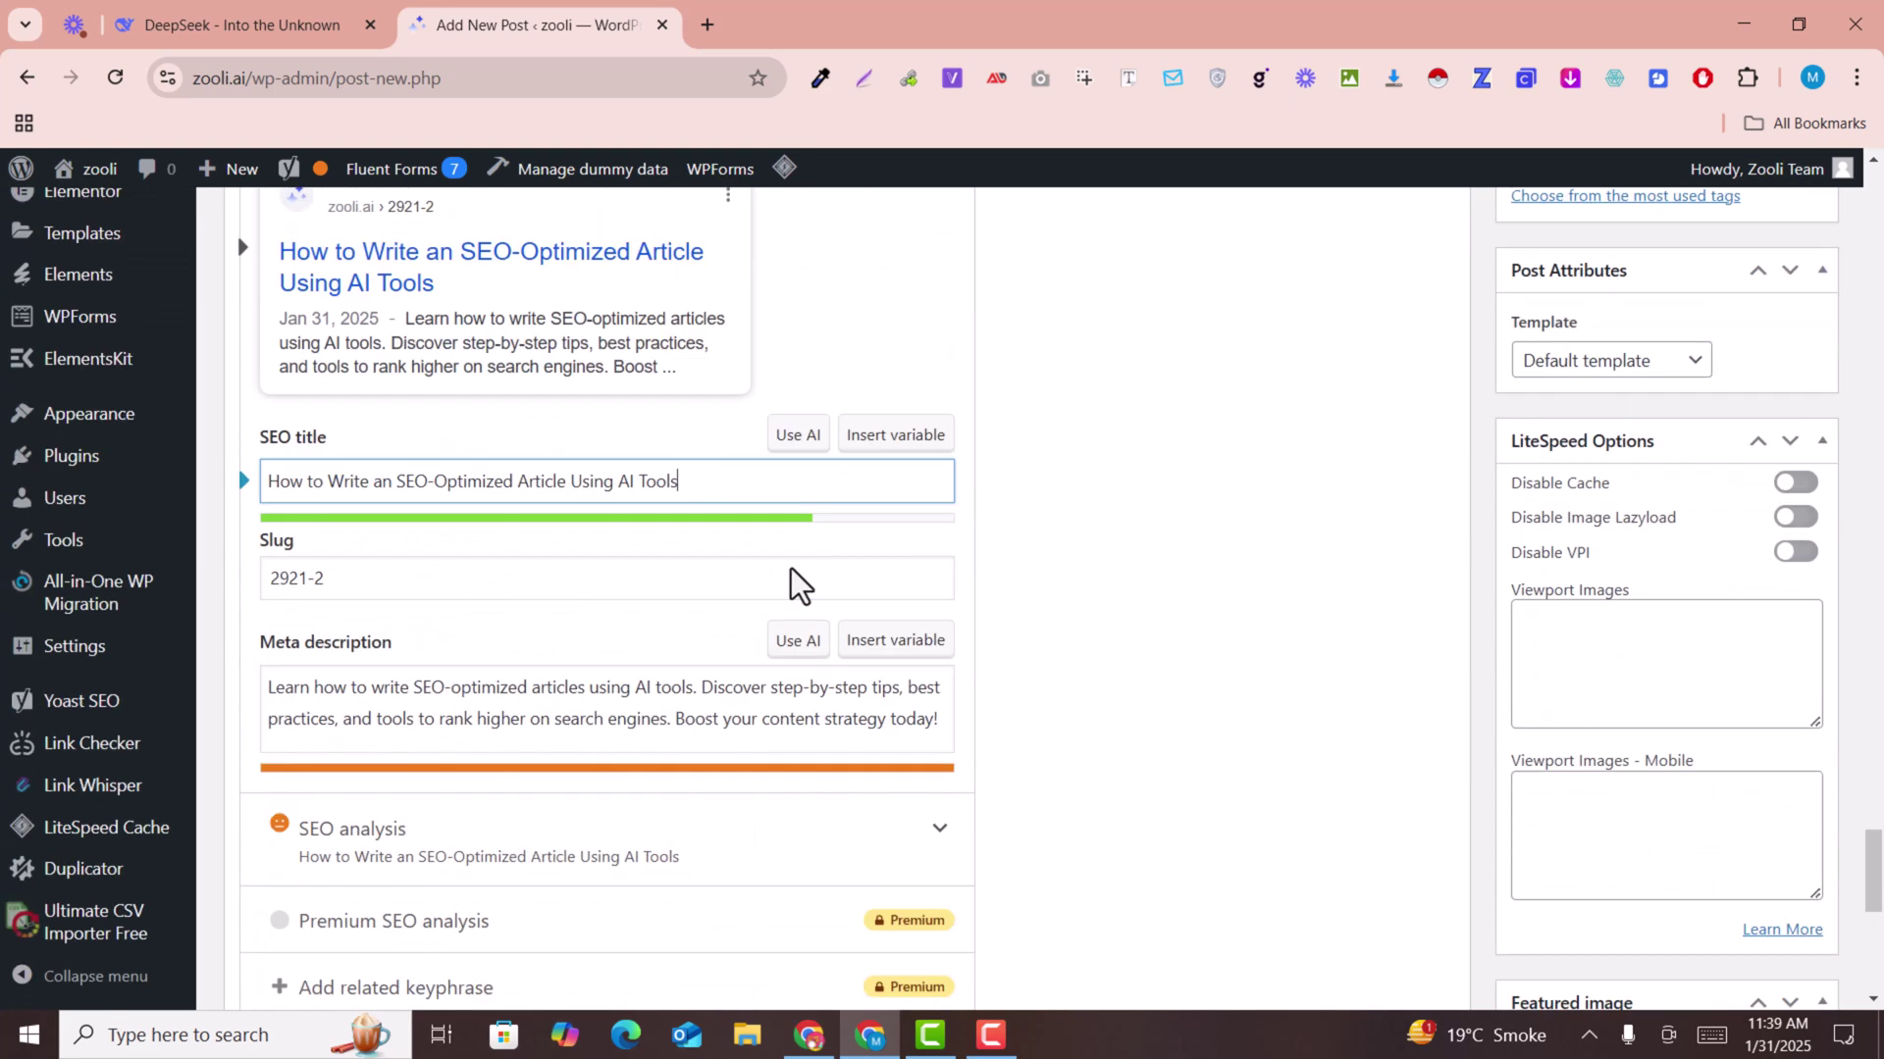
{"action": "scroll", "coordinate": [791, 569], "scroll_direction": "down", "scroll_amount": 5}
{"action": "left_click", "coordinate": [938, 338]}
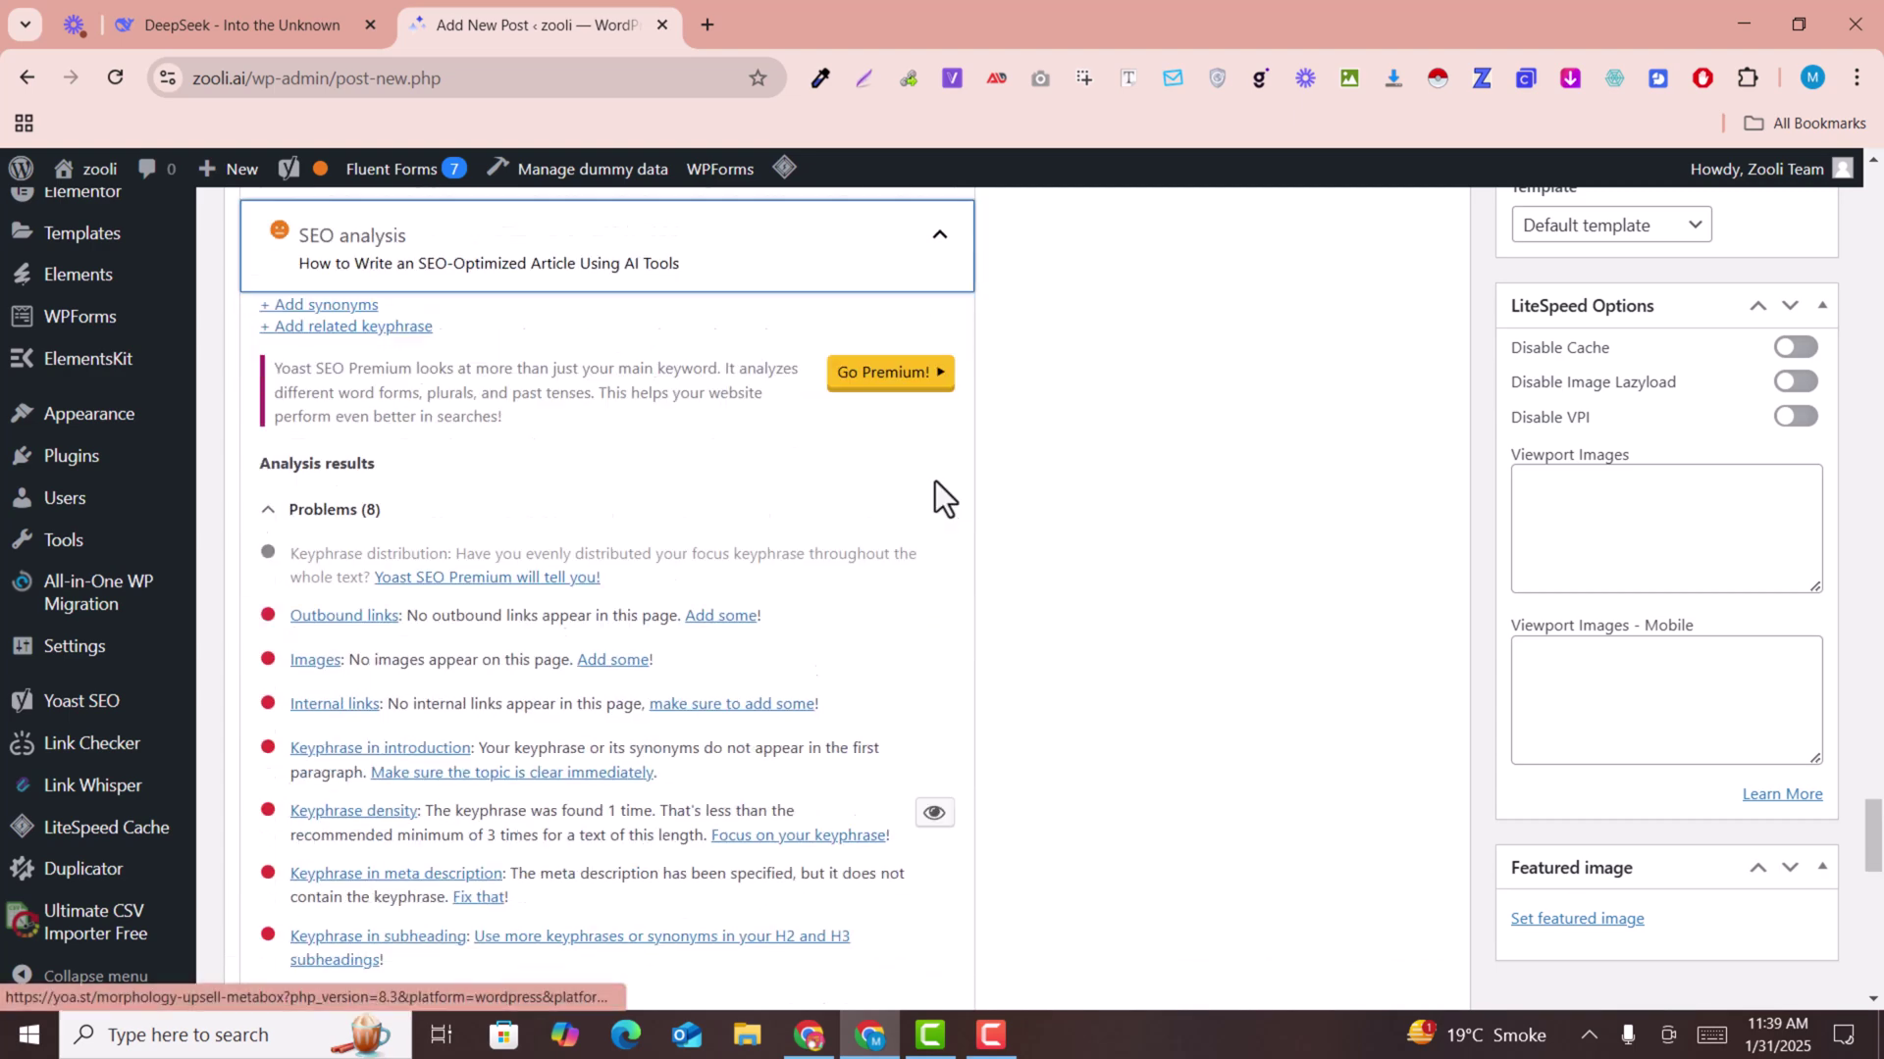
{"action": "scroll", "coordinate": [934, 481], "scroll_direction": "down", "scroll_amount": 2}
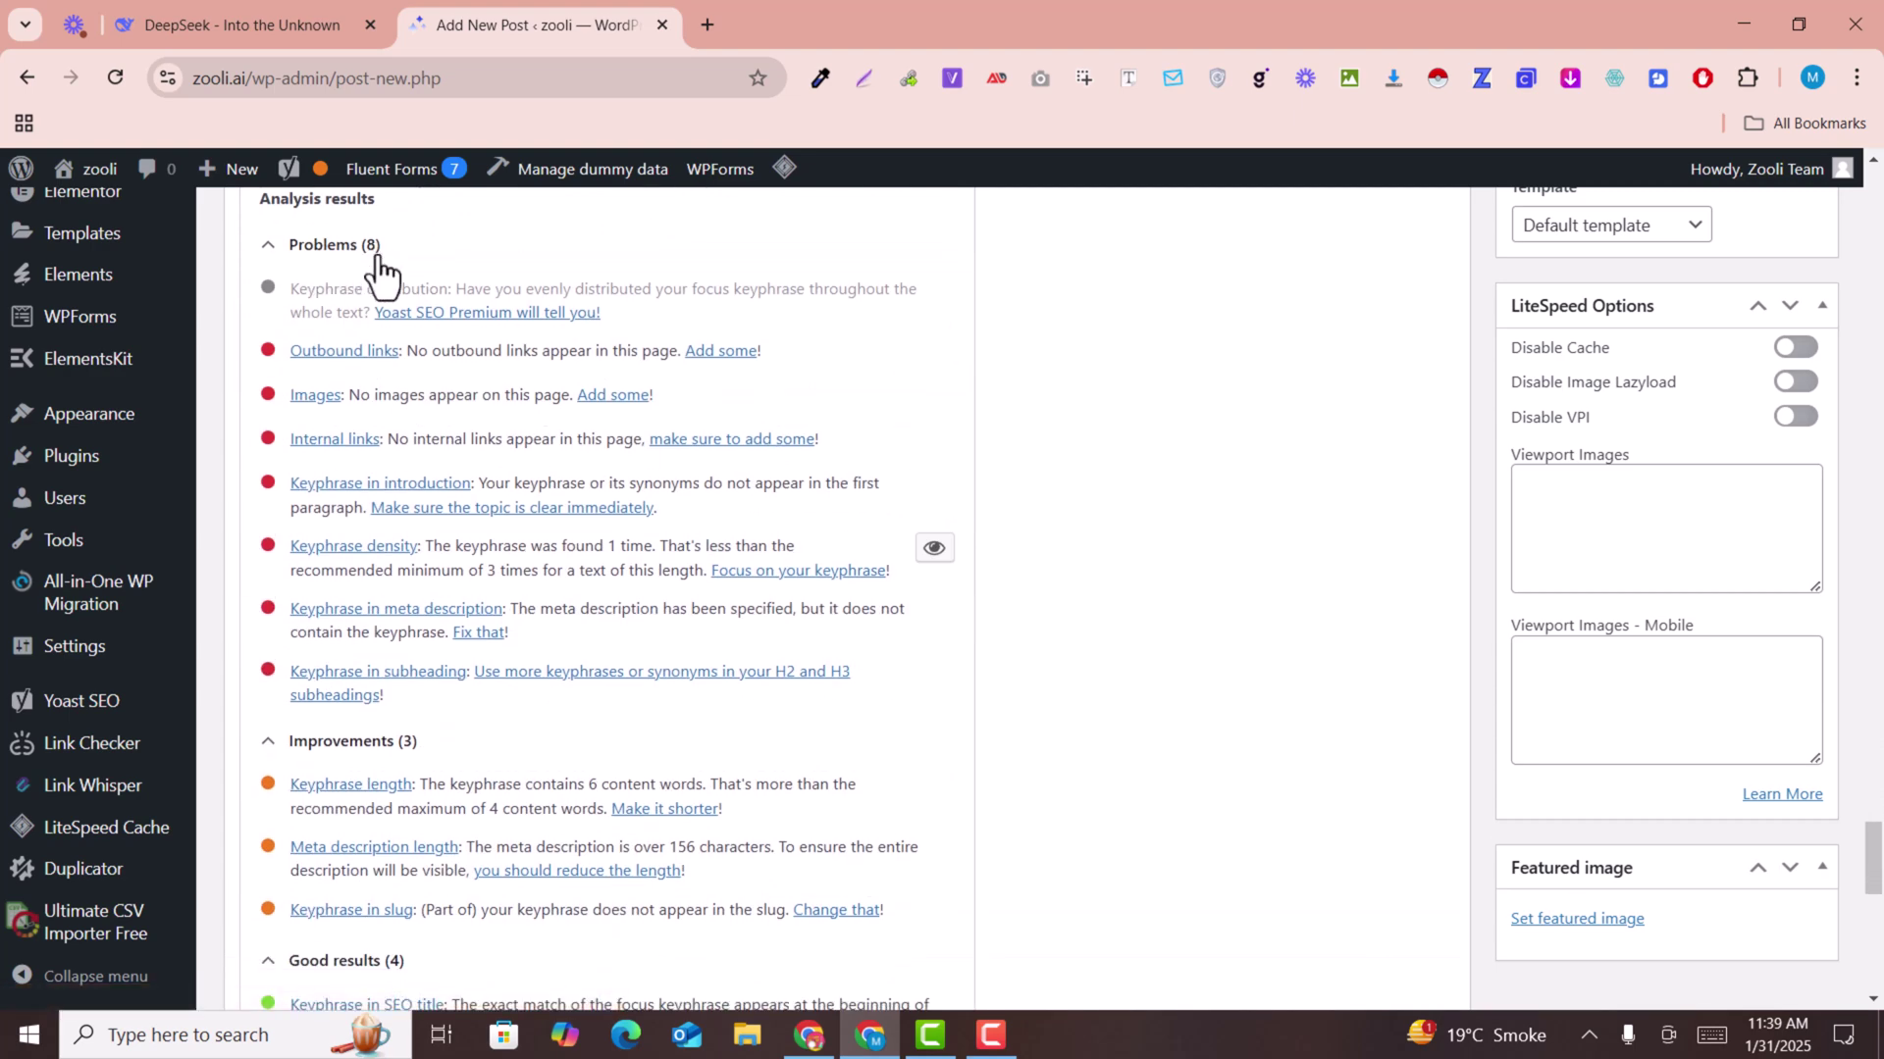
{"action": "scroll", "coordinate": [708, 681], "scroll_direction": "down", "scroll_amount": 1}
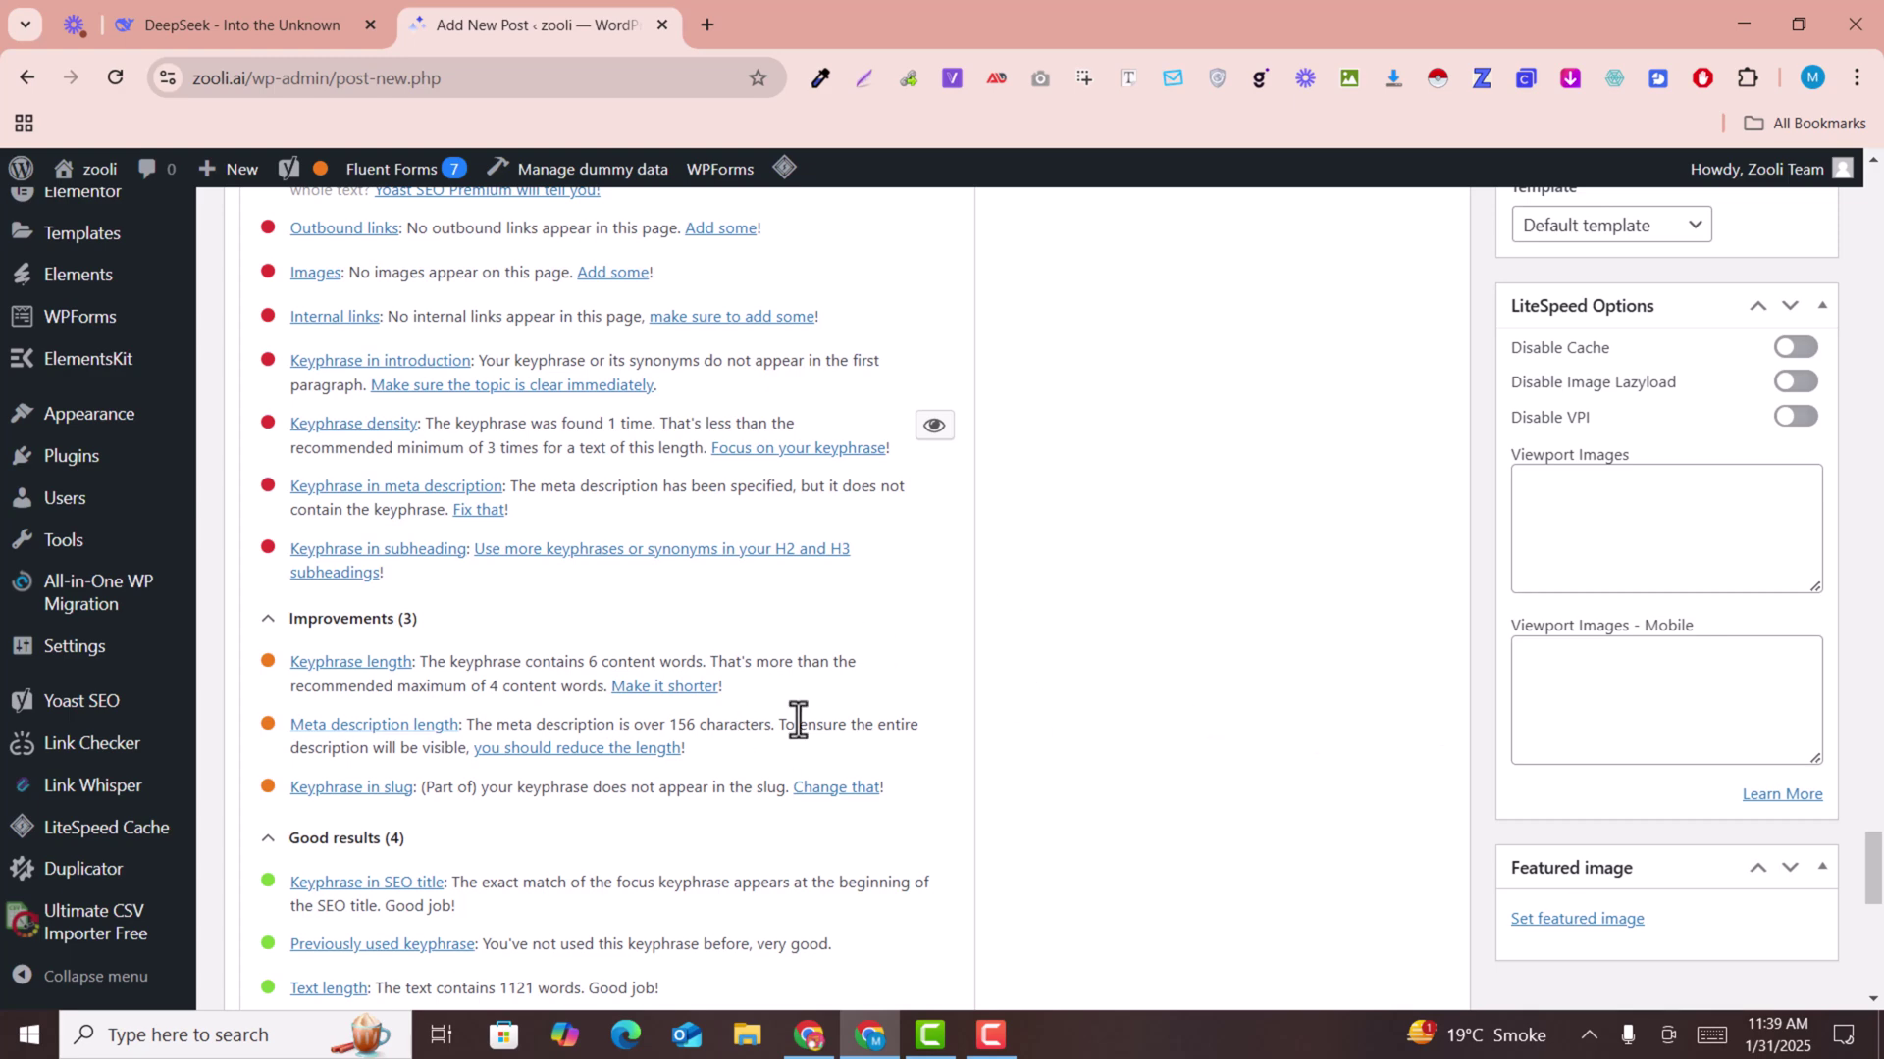
{"action": "scroll", "coordinate": [797, 721], "scroll_direction": "down", "scroll_amount": 2}
{"action": "scroll", "coordinate": [750, 727], "scroll_direction": "down", "scroll_amount": 1}
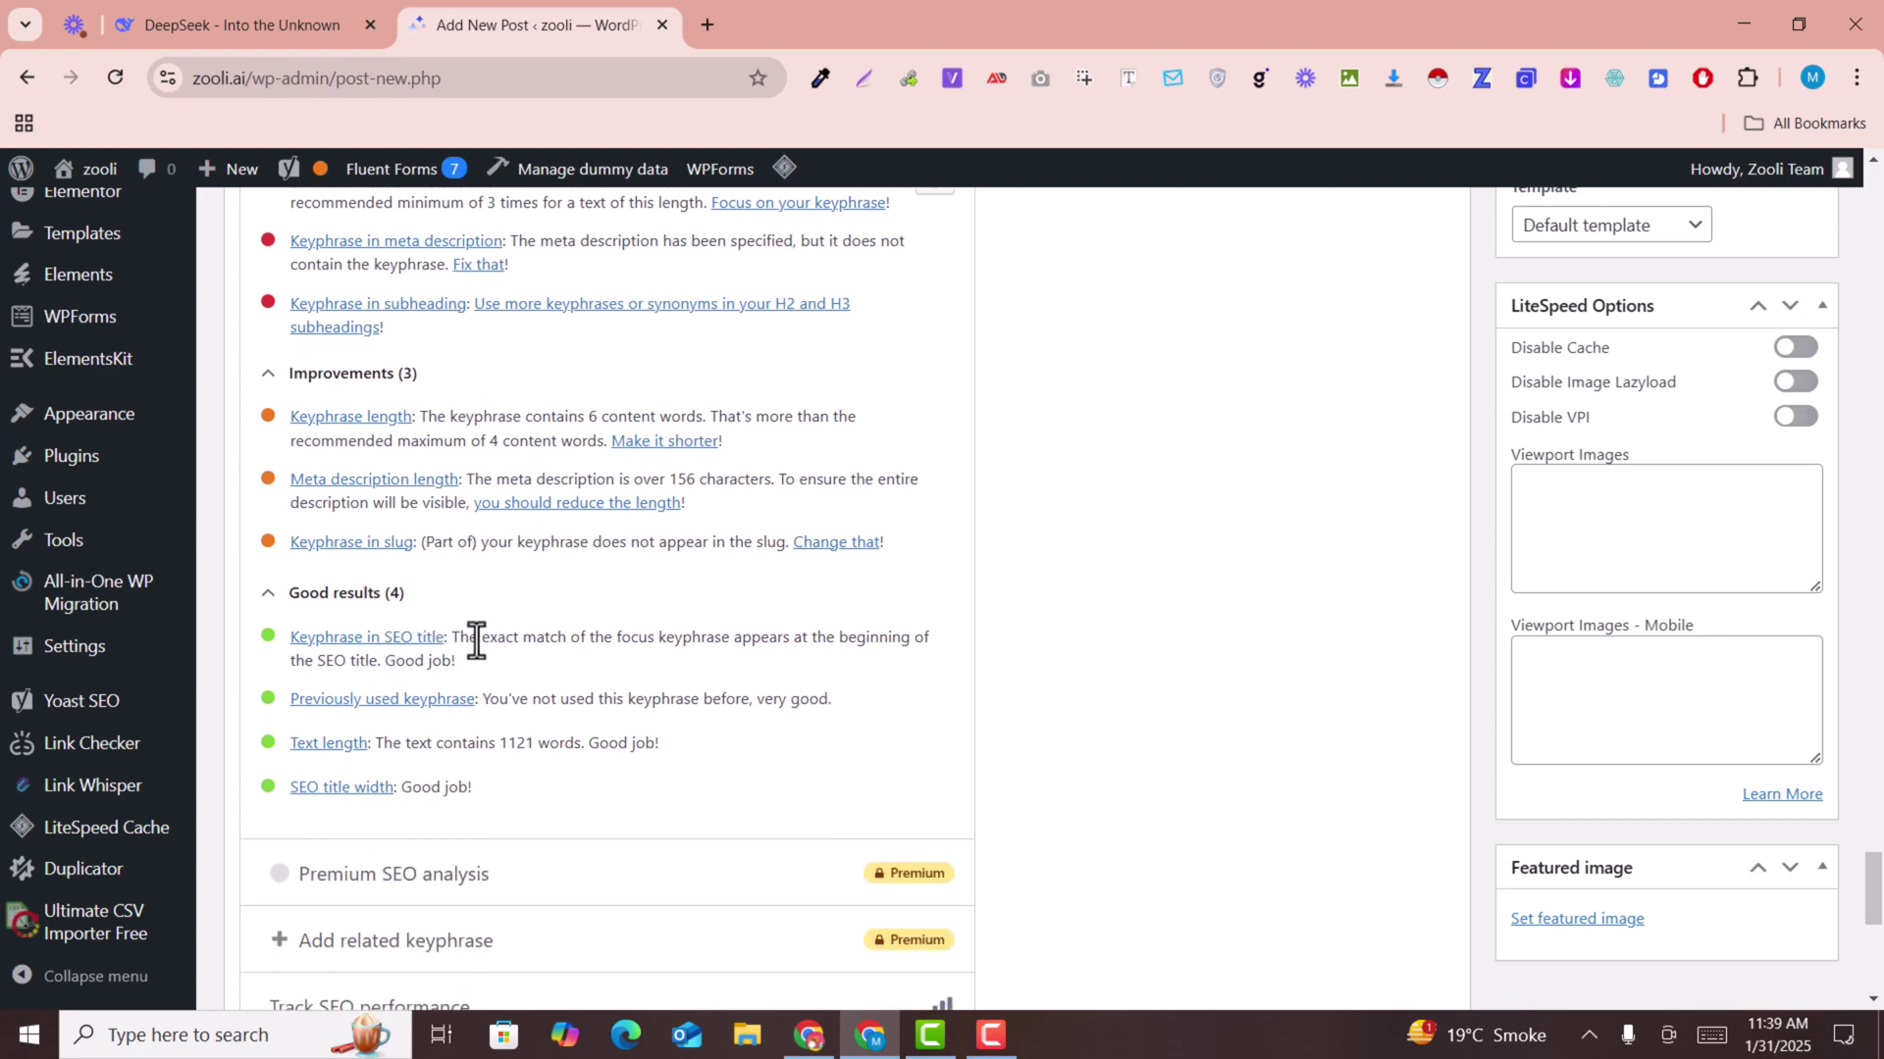
{"action": "scroll", "coordinate": [476, 642], "scroll_direction": "up", "scroll_amount": 5}
{"action": "scroll", "coordinate": [612, 603], "scroll_direction": "up", "scroll_amount": 5}
{"action": "scroll", "coordinate": [613, 603], "scroll_direction": "up", "scroll_amount": 3}
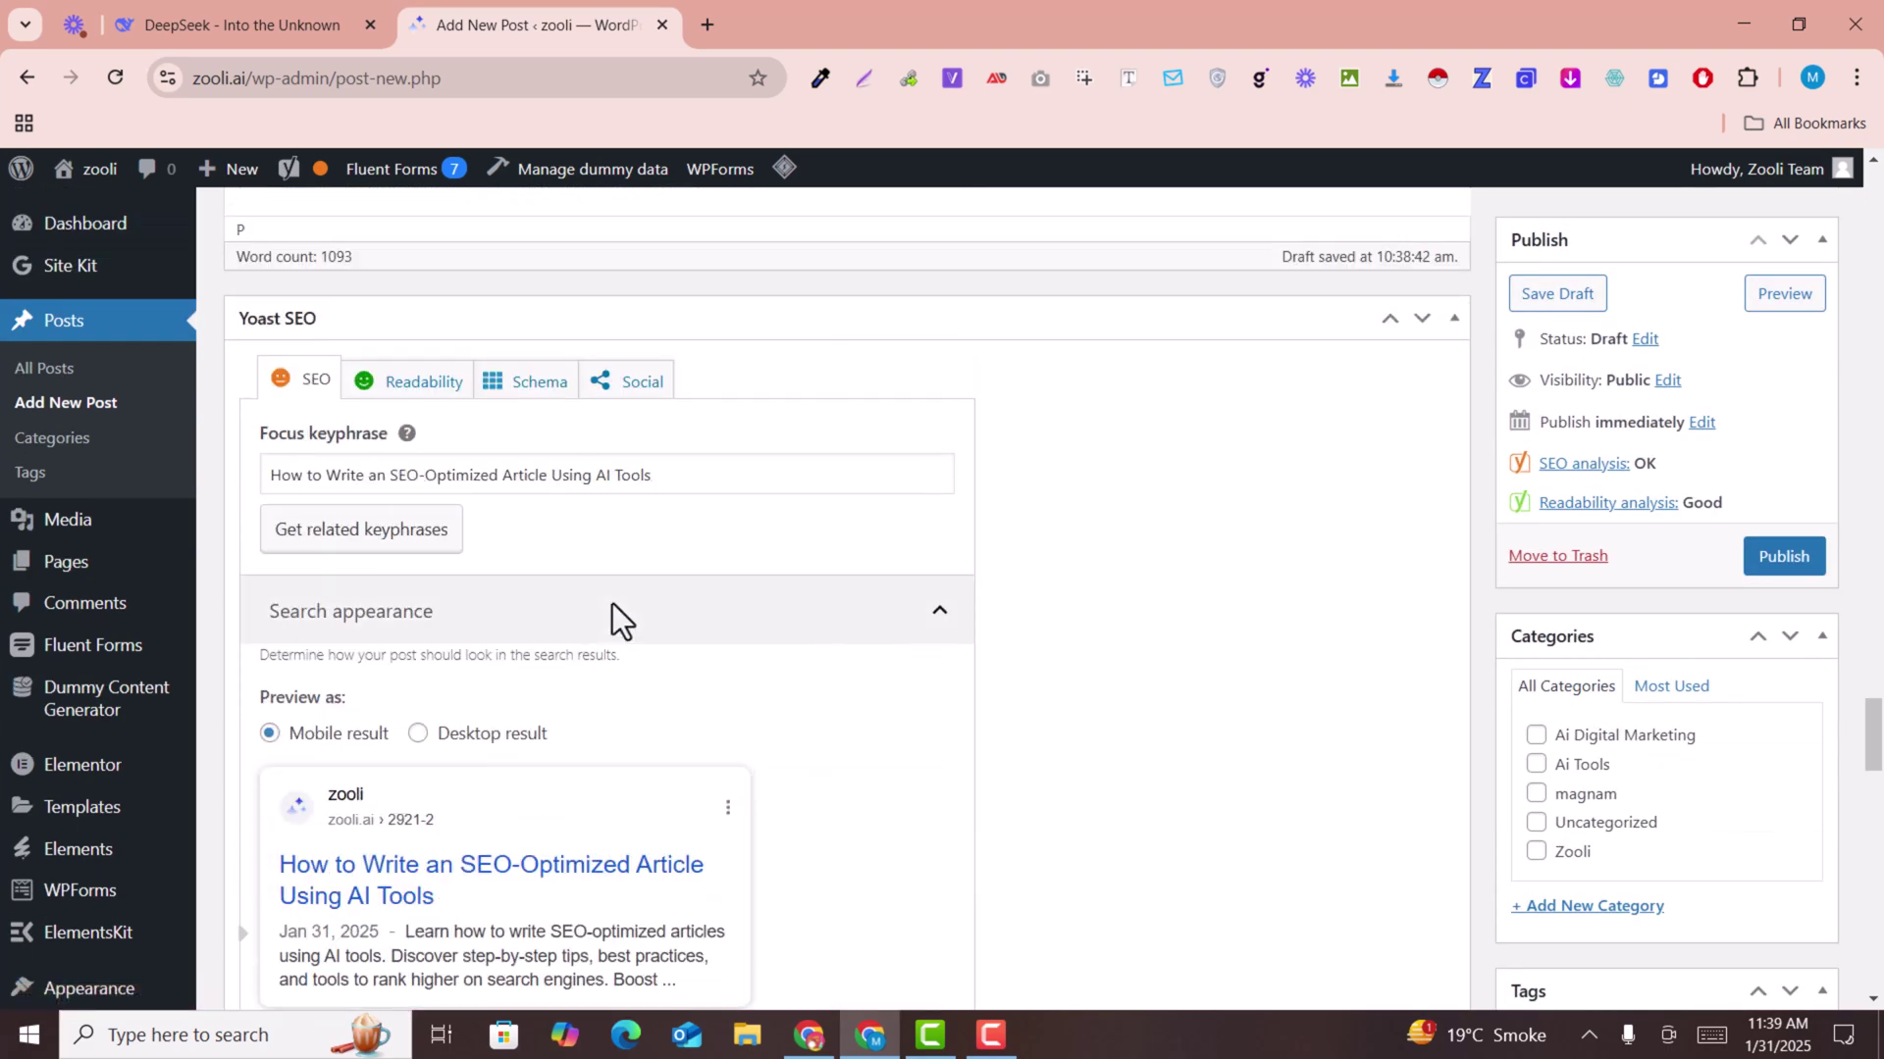
{"action": "scroll", "coordinate": [612, 605], "scroll_direction": "up", "scroll_amount": 5}
{"action": "scroll", "coordinate": [613, 605], "scroll_direction": "up", "scroll_amount": 4}
{"action": "scroll", "coordinate": [613, 603], "scroll_direction": "up", "scroll_amount": 4}
{"action": "scroll", "coordinate": [613, 603], "scroll_direction": "up", "scroll_amount": 4}
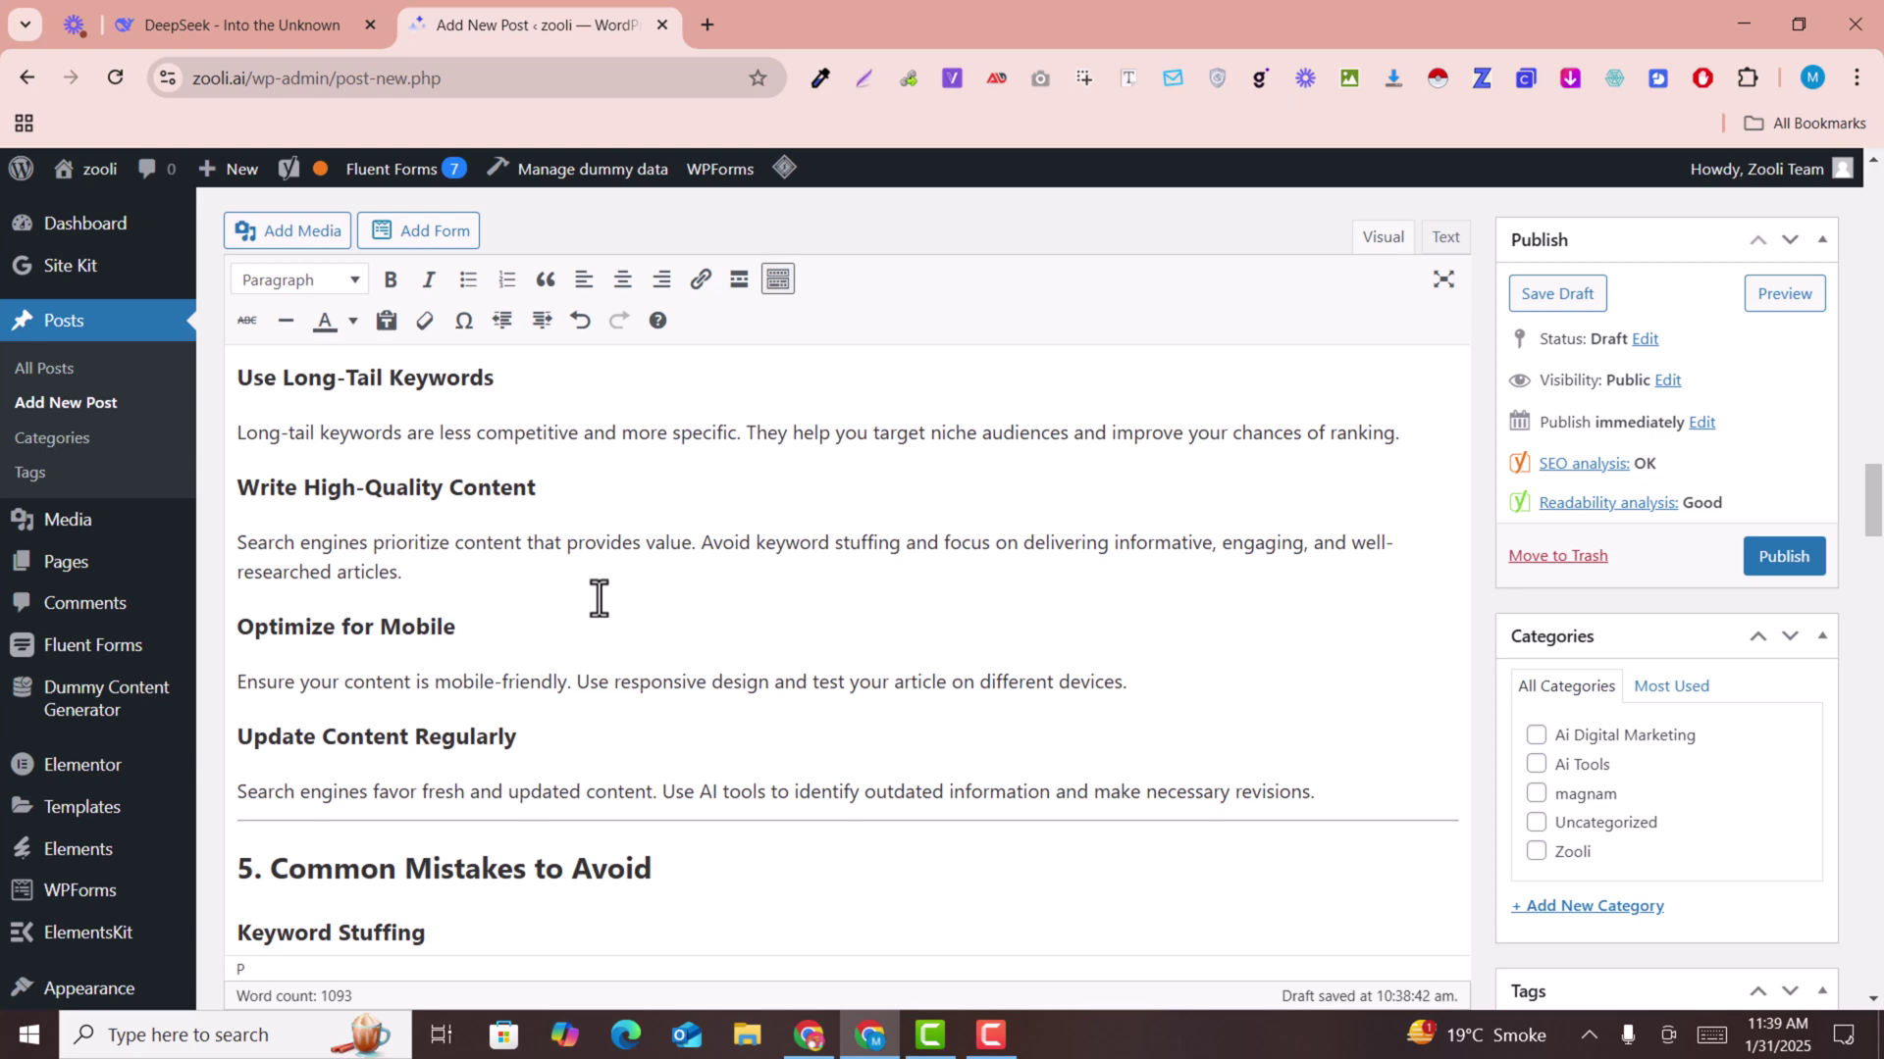
{"action": "scroll", "coordinate": [600, 598], "scroll_direction": "up", "scroll_amount": 3}
{"action": "scroll", "coordinate": [600, 597], "scroll_direction": "up", "scroll_amount": 5}
{"action": "scroll", "coordinate": [599, 598], "scroll_direction": "up", "scroll_amount": 2}
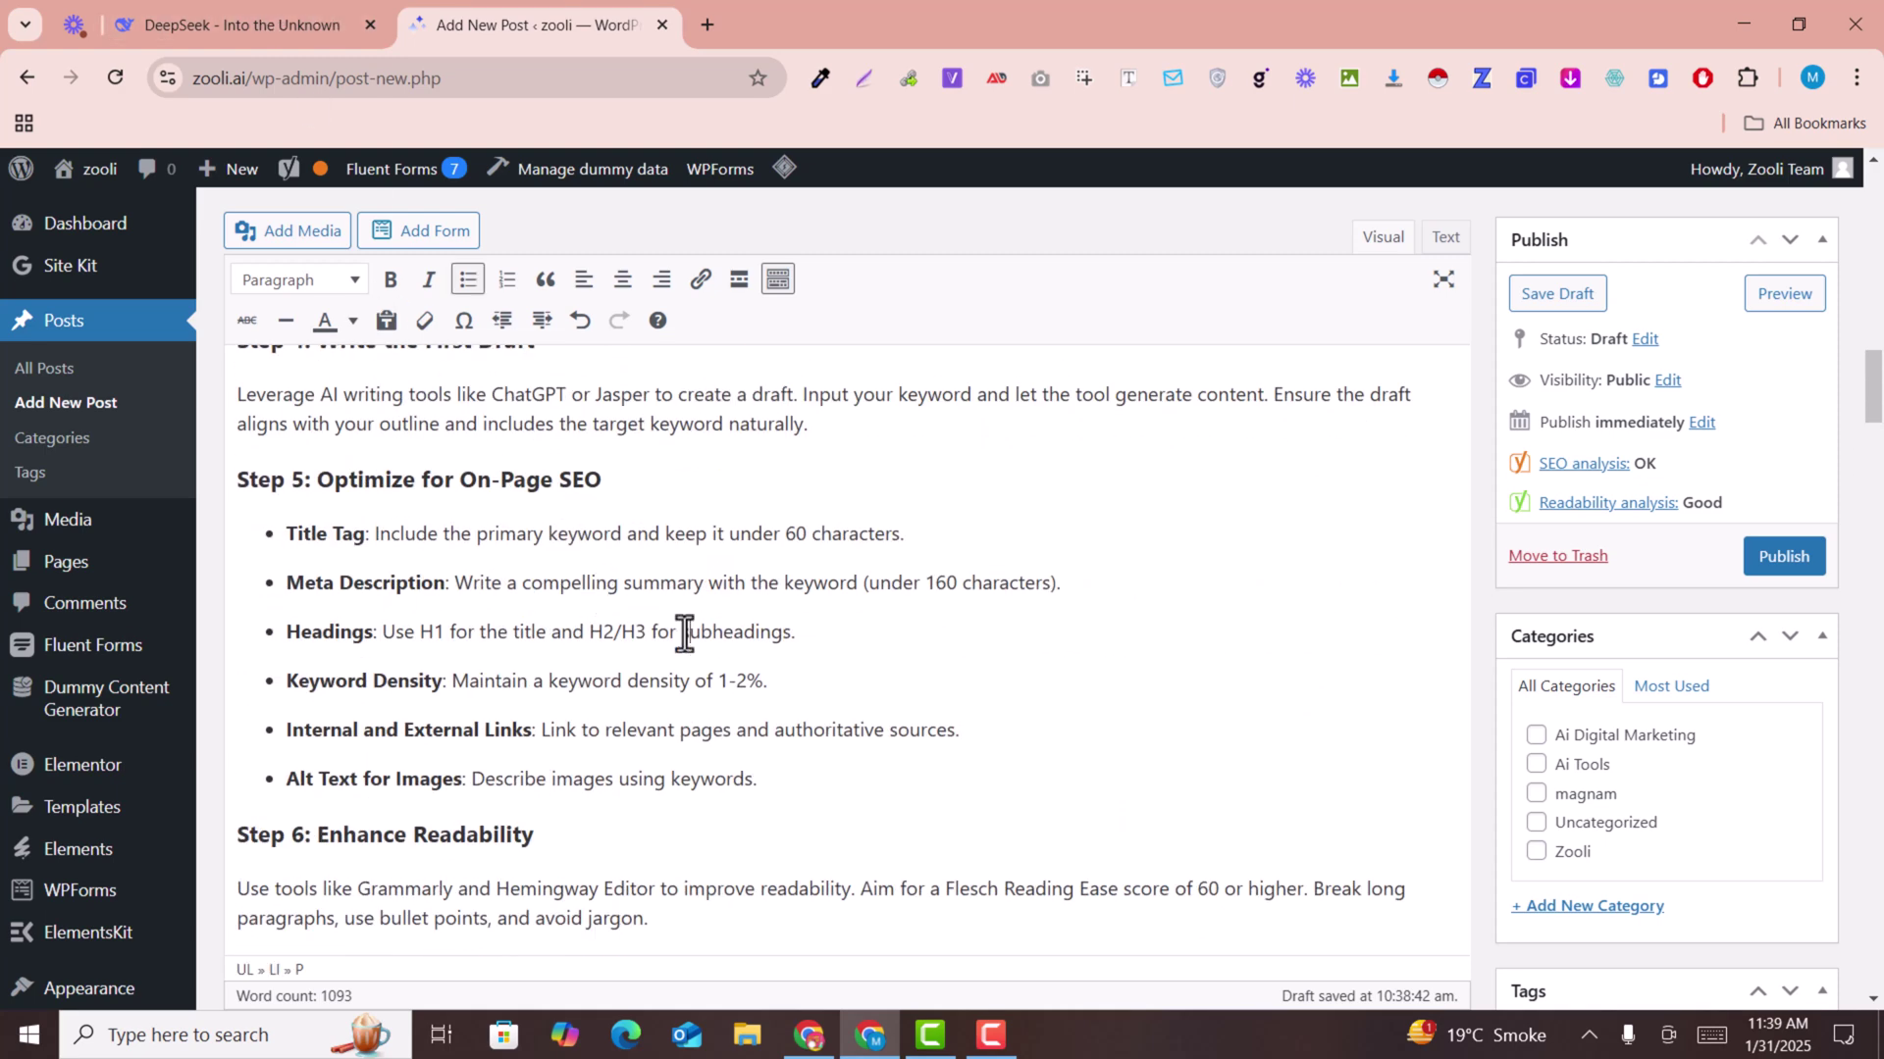
Step: Select and delete all the DeepSeek article text, leaving the post at 0 words
{"action": "key", "text": "ctrl+a"}
{"action": "key", "text": "Delete"}
{"action": "scroll", "coordinate": [765, 679], "scroll_direction": "down", "scroll_amount": 5}
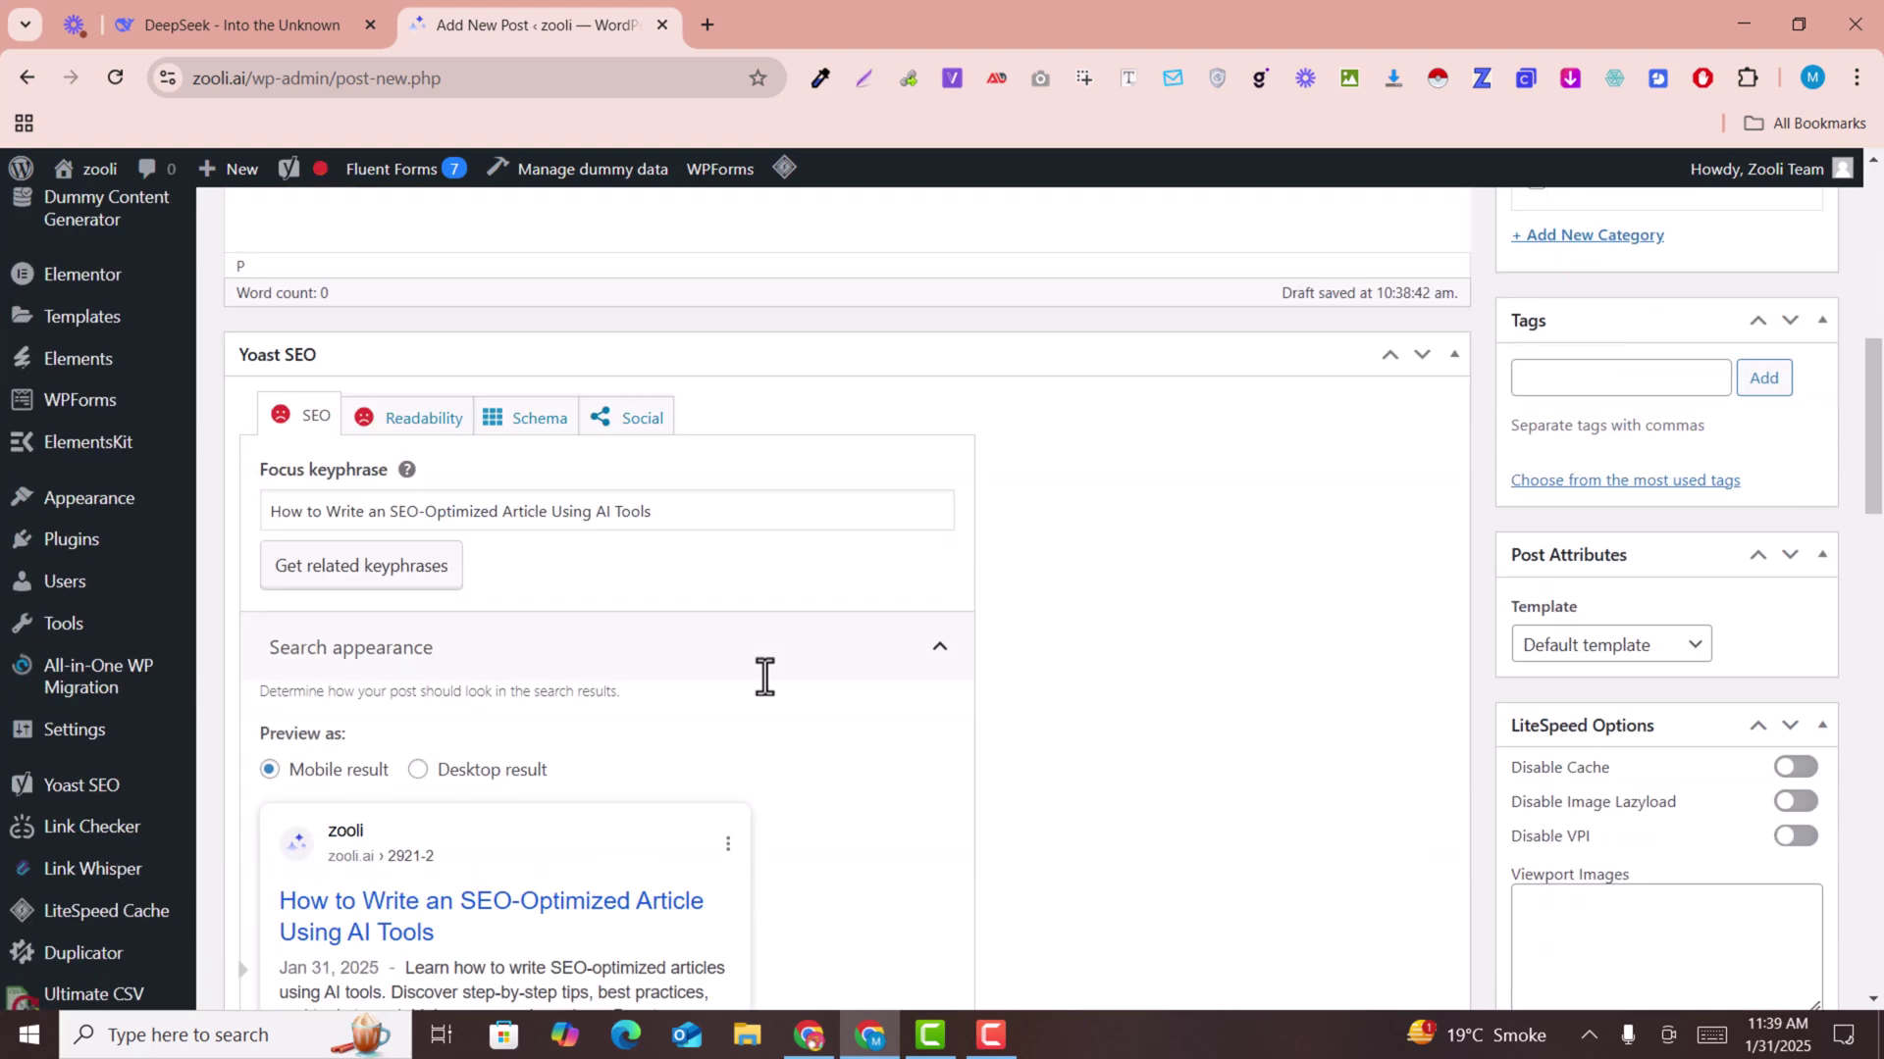
{"action": "scroll", "coordinate": [765, 678], "scroll_direction": "down", "scroll_amount": 5}
{"action": "scroll", "coordinate": [765, 677], "scroll_direction": "up", "scroll_amount": 6}
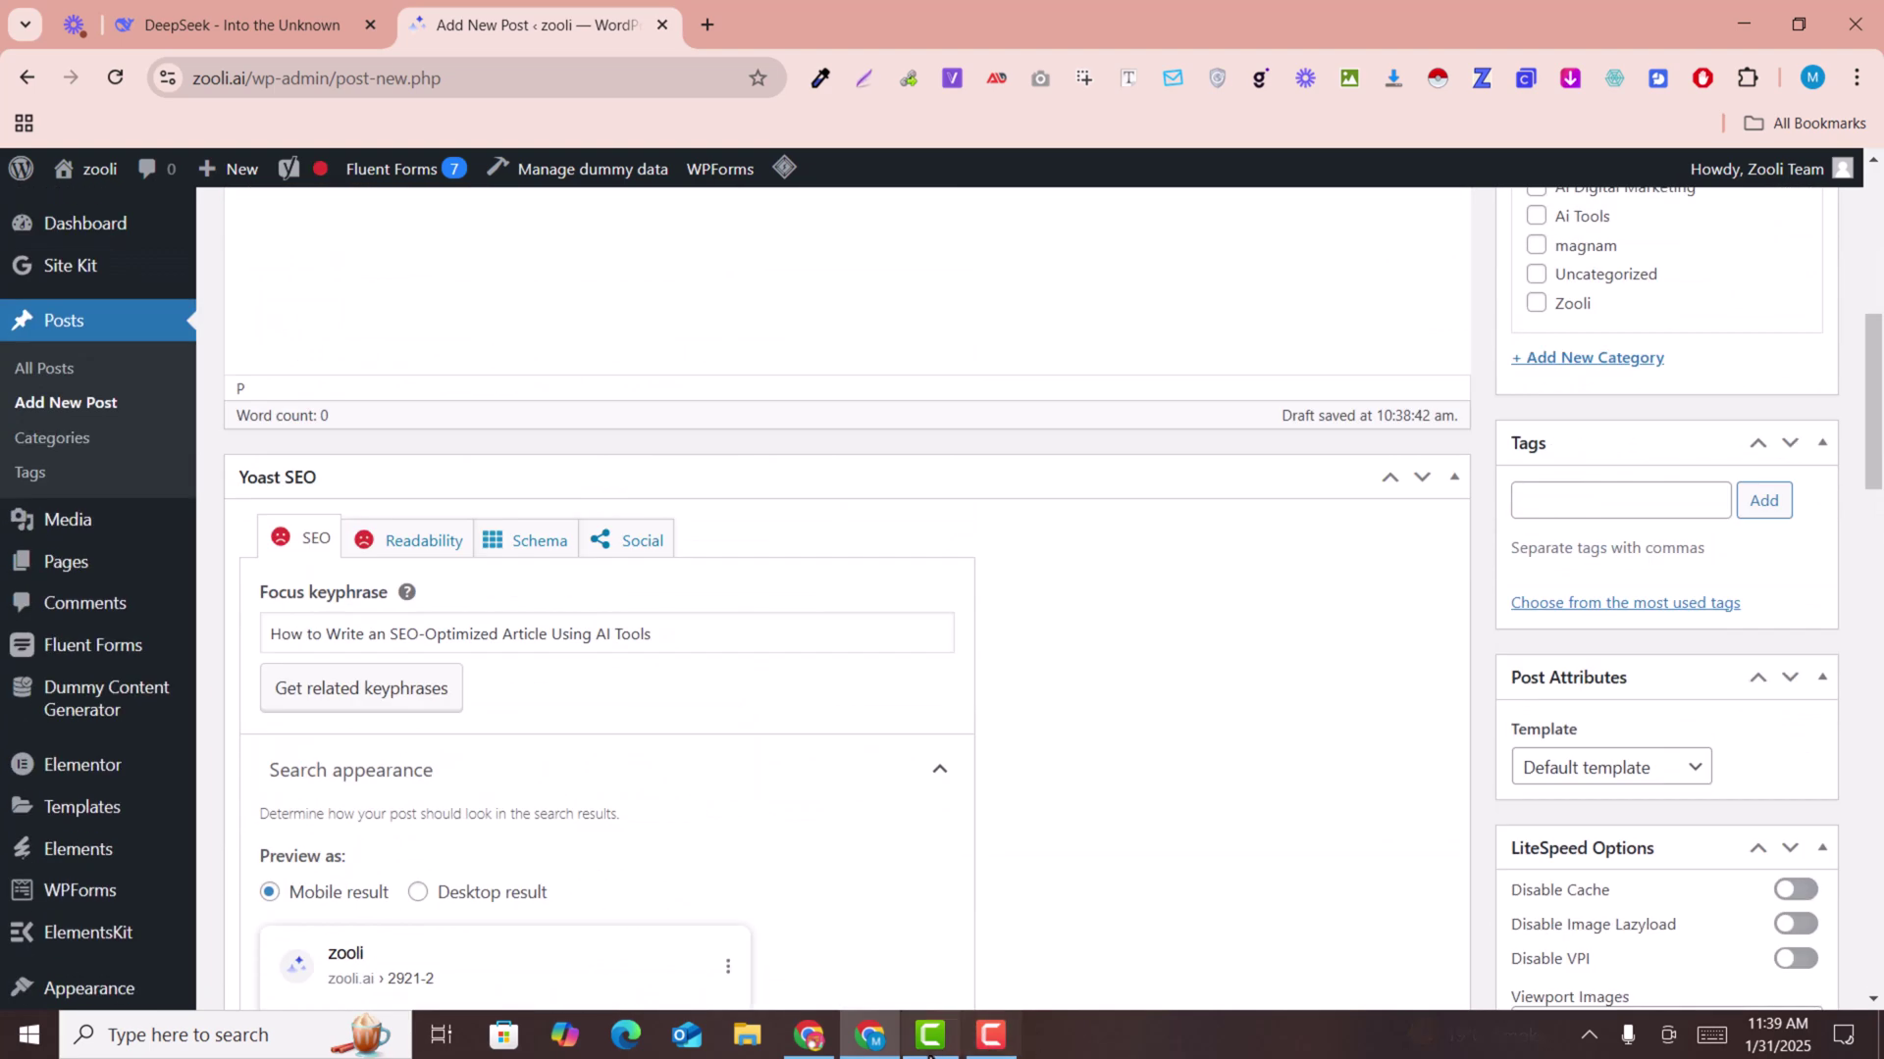
Step: Maximize the ChatGPT window and select its article from the heading through section 10.2
{"action": "left_click", "coordinate": [811, 1037]}
{"action": "left_click", "coordinate": [1810, 28]}
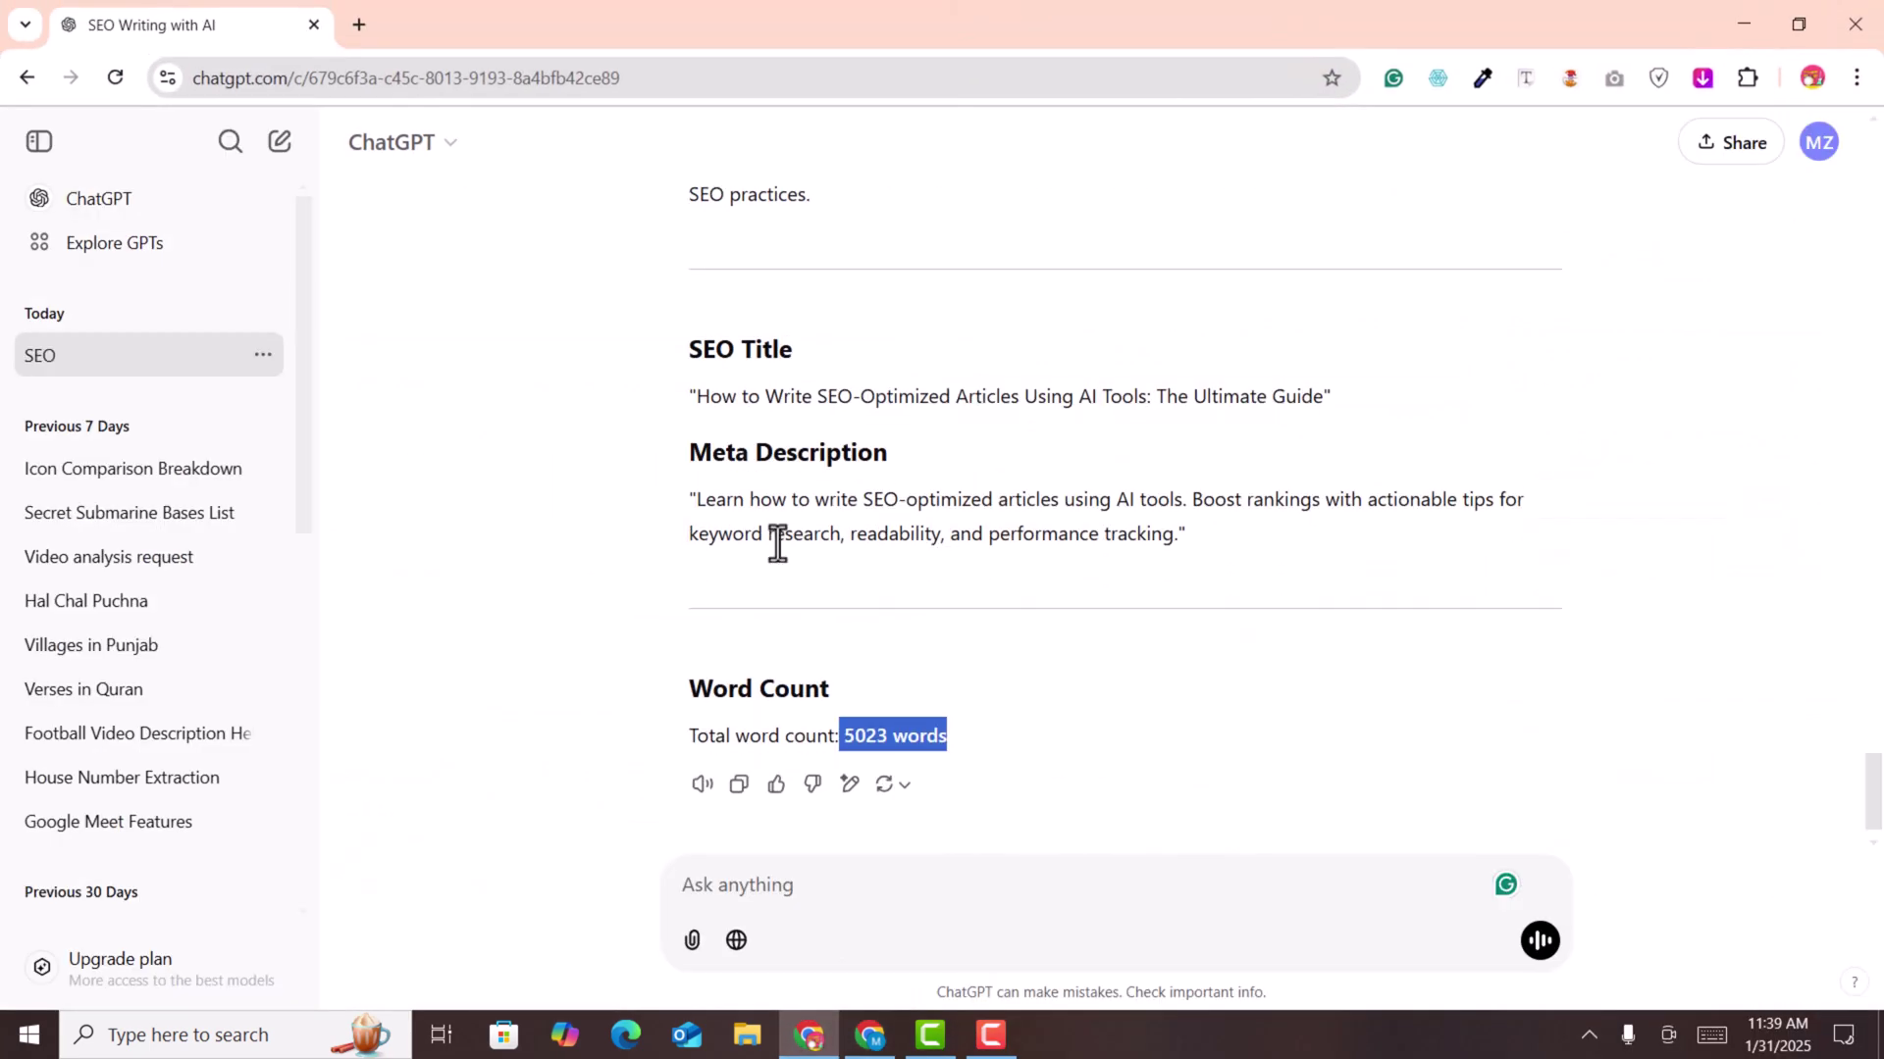
{"action": "scroll", "coordinate": [960, 564], "scroll_direction": "up", "scroll_amount": 3}
{"action": "scroll", "coordinate": [959, 564], "scroll_direction": "up", "scroll_amount": 8}
{"action": "scroll", "coordinate": [964, 566], "scroll_direction": "up", "scroll_amount": 8}
{"action": "scroll", "coordinate": [964, 567], "scroll_direction": "up", "scroll_amount": 8}
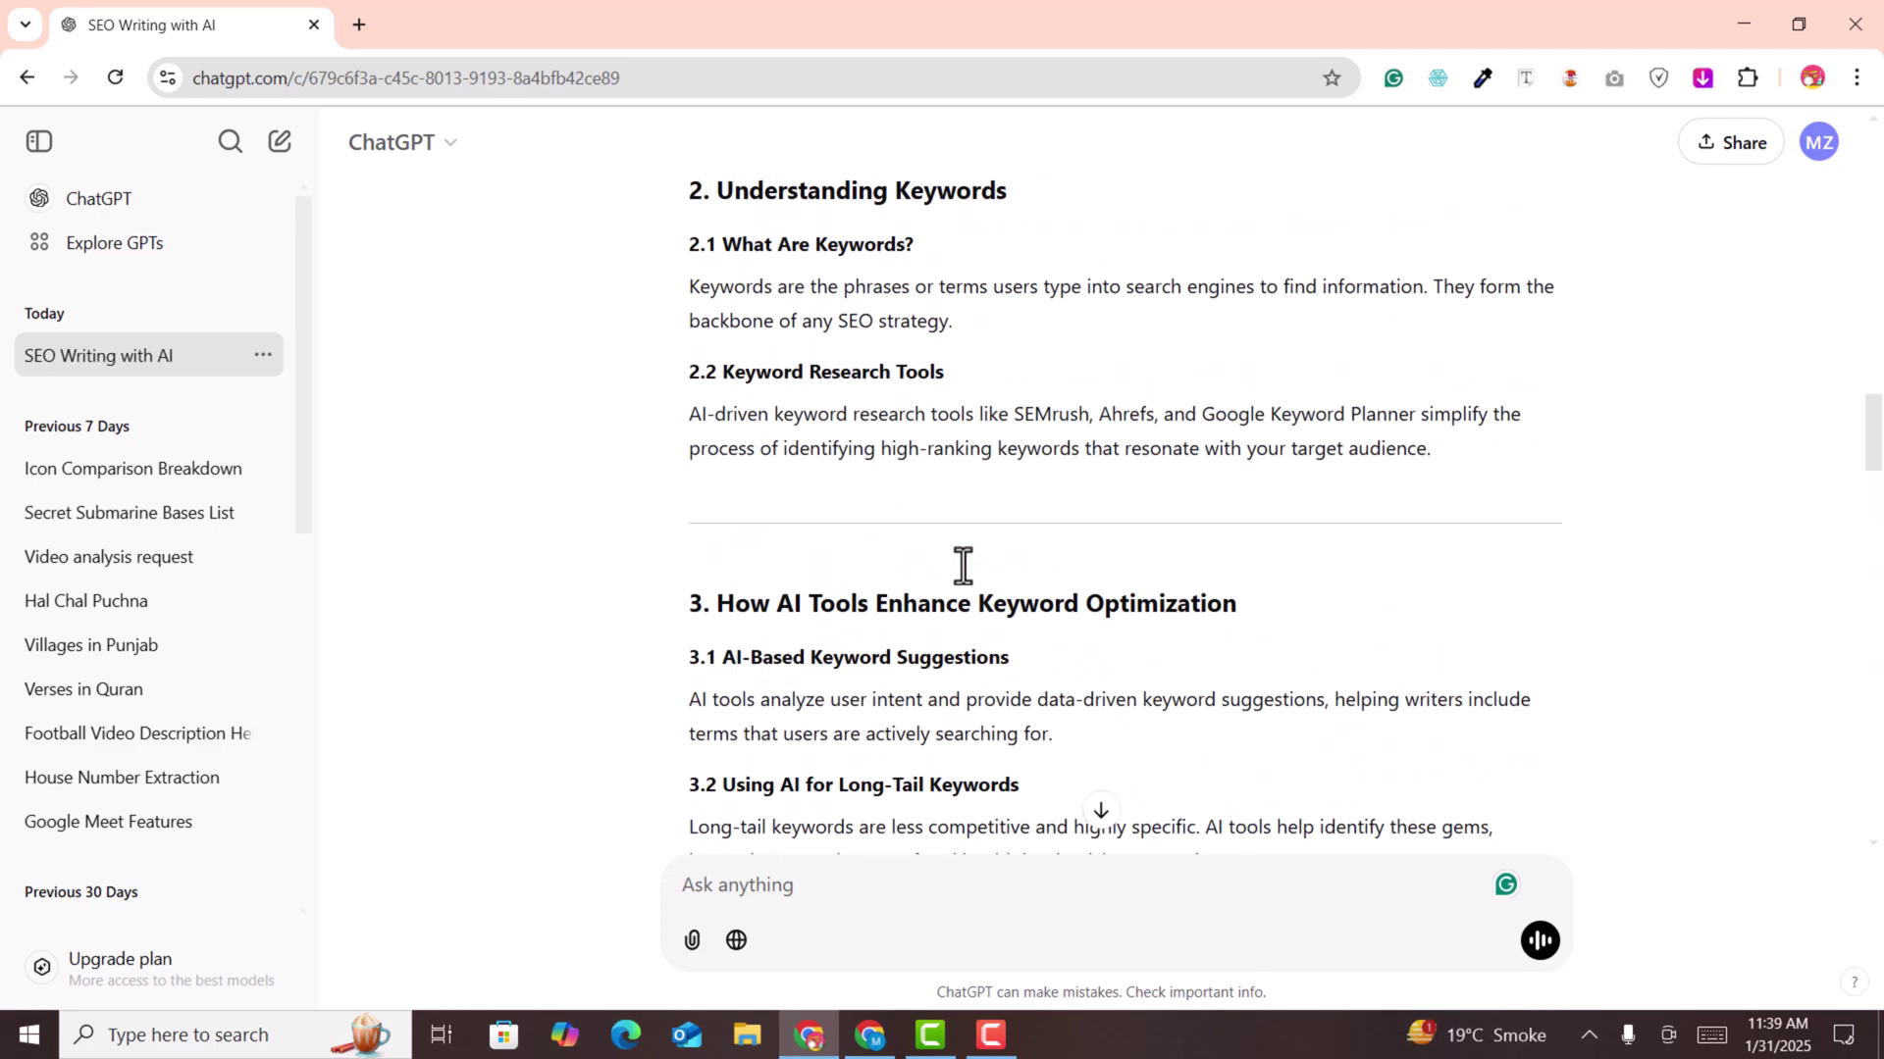
{"action": "scroll", "coordinate": [964, 566], "scroll_direction": "up", "scroll_amount": 8}
{"action": "scroll", "coordinate": [963, 567], "scroll_direction": "up", "scroll_amount": 8}
{"action": "scroll", "coordinate": [964, 567], "scroll_direction": "up", "scroll_amount": 6}
{"action": "scroll", "coordinate": [964, 567], "scroll_direction": "down", "scroll_amount": 5}
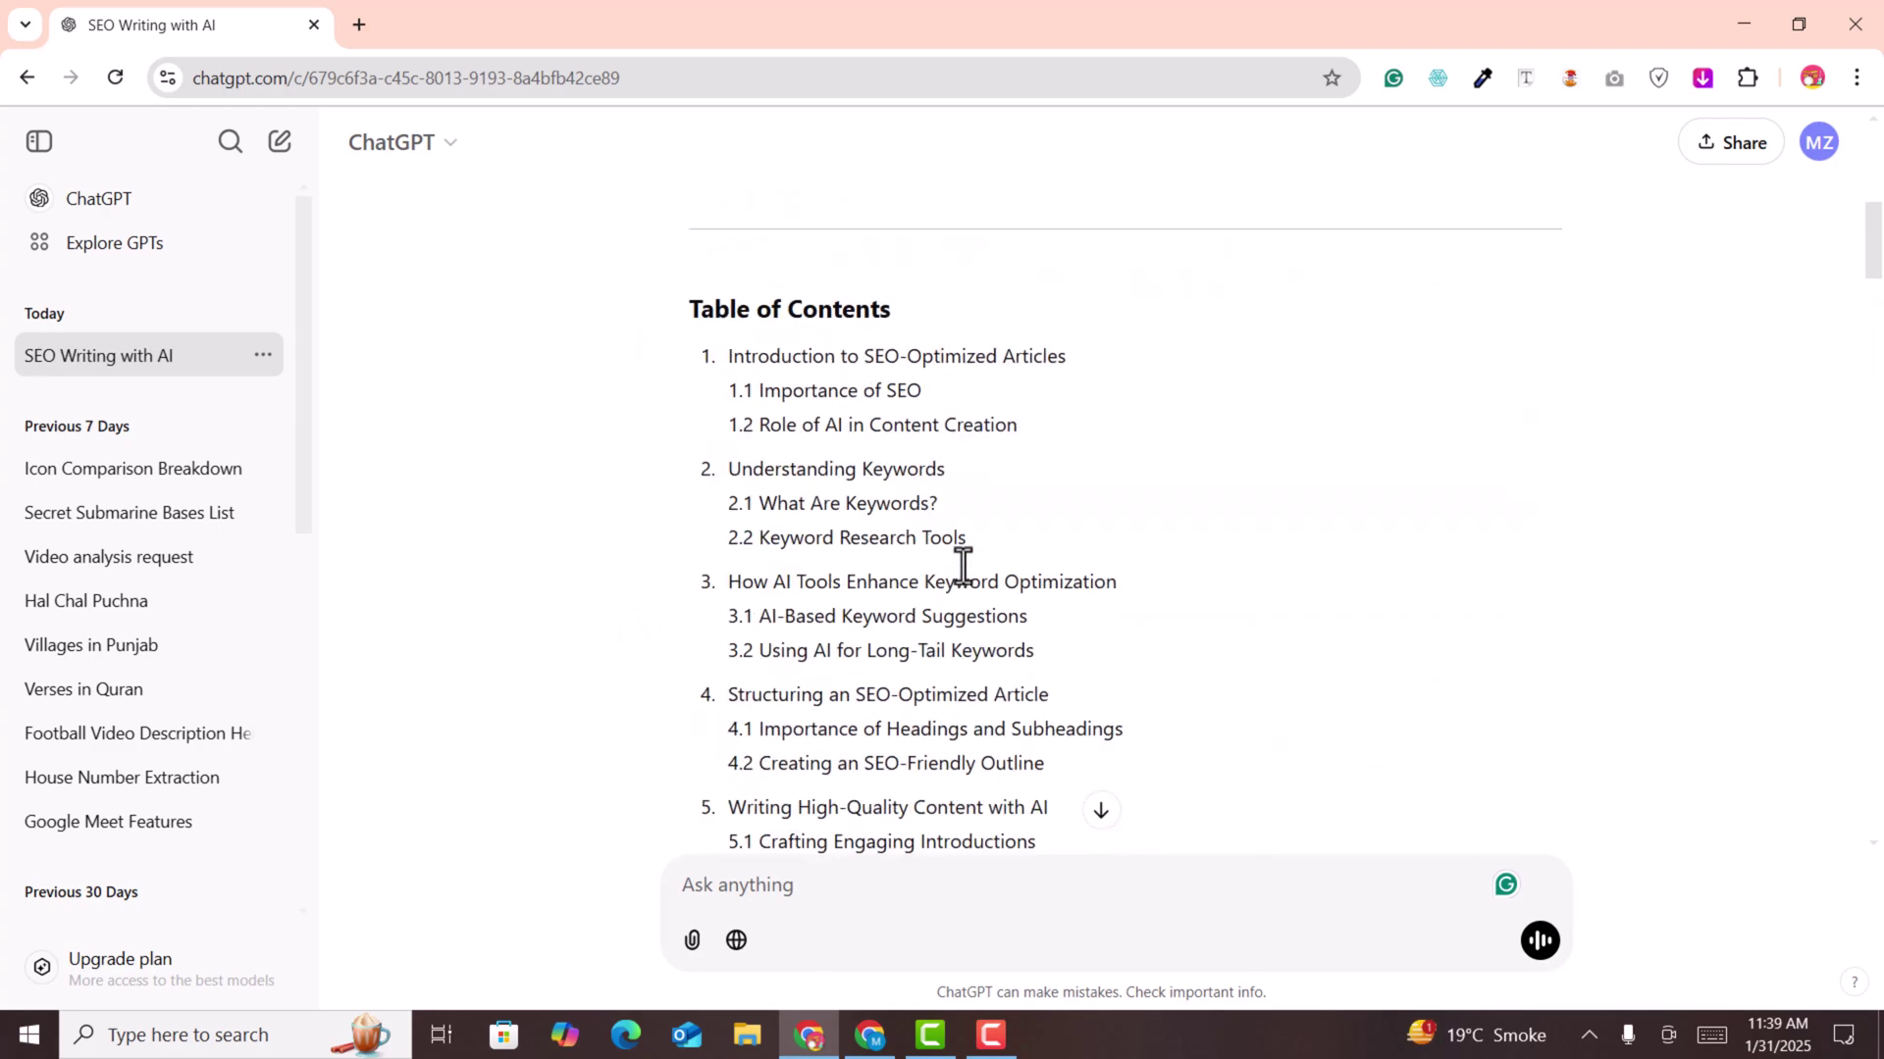
{"action": "scroll", "coordinate": [861, 537], "scroll_direction": "up", "scroll_amount": 3}
{"action": "mouse_move", "coordinate": [688, 462]}
{"action": "left_mouse_down"}
{"action": "mouse_move", "coordinate": [1231, 699]}
{"action": "mouse_move", "coordinate": [1253, 634]}
{"action": "left_mouse_up"}
{"action": "scroll", "coordinate": [1231, 700], "scroll_direction": "down", "scroll_amount": 8}
{"action": "scroll", "coordinate": [1252, 648], "scroll_direction": "down", "scroll_amount": 6}
{"action": "scroll", "coordinate": [1252, 647], "scroll_direction": "down", "scroll_amount": 6}
{"action": "scroll", "coordinate": [1252, 640], "scroll_direction": "down", "scroll_amount": 6}
{"action": "scroll", "coordinate": [1253, 635], "scroll_direction": "down", "scroll_amount": 5}
{"action": "scroll", "coordinate": [1253, 635], "scroll_direction": "down", "scroll_amount": 4}
{"action": "scroll", "coordinate": [1252, 633], "scroll_direction": "up", "scroll_amount": 3}
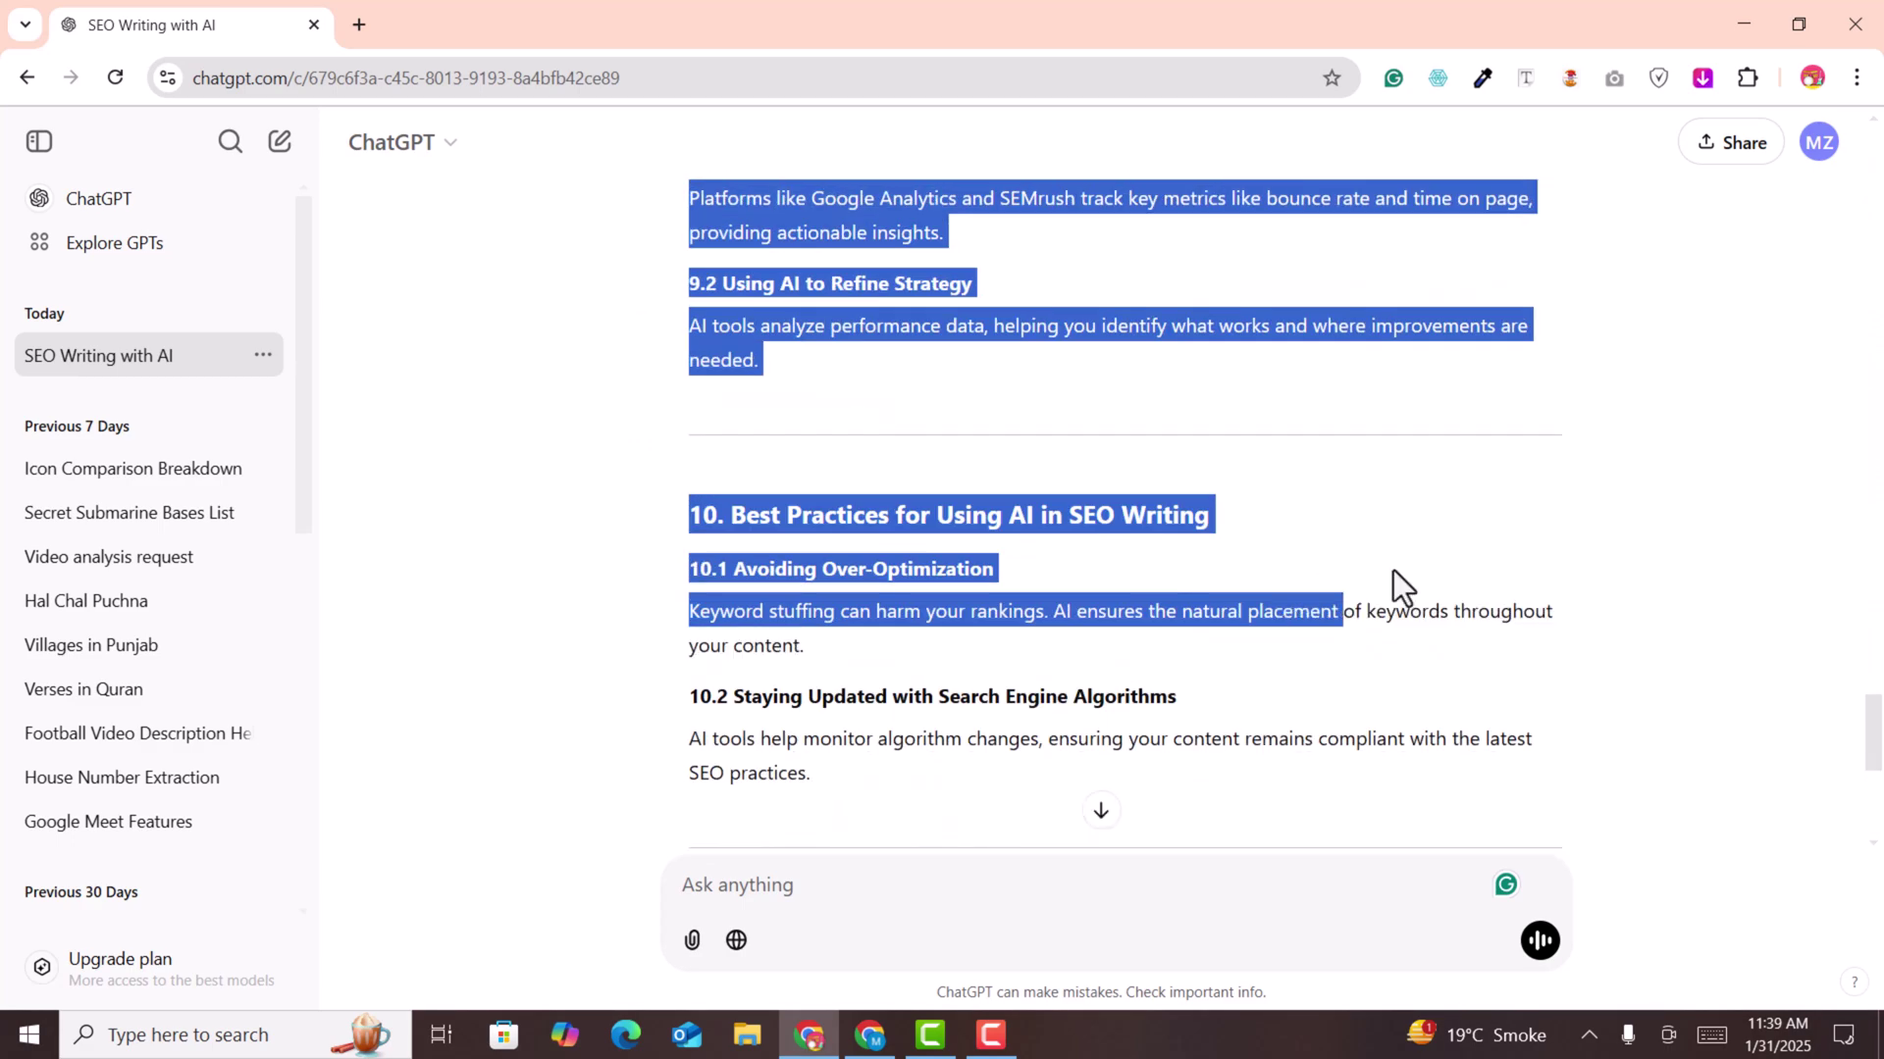
{"action": "left_click_drag", "start_coordinate": [1394, 570], "coordinate": [1555, 740]}
{"action": "scroll", "coordinate": [1556, 740], "scroll_direction": "up", "scroll_amount": 2}
{"action": "left_click_drag", "start_coordinate": [1348, 607], "coordinate": [1283, 581]}
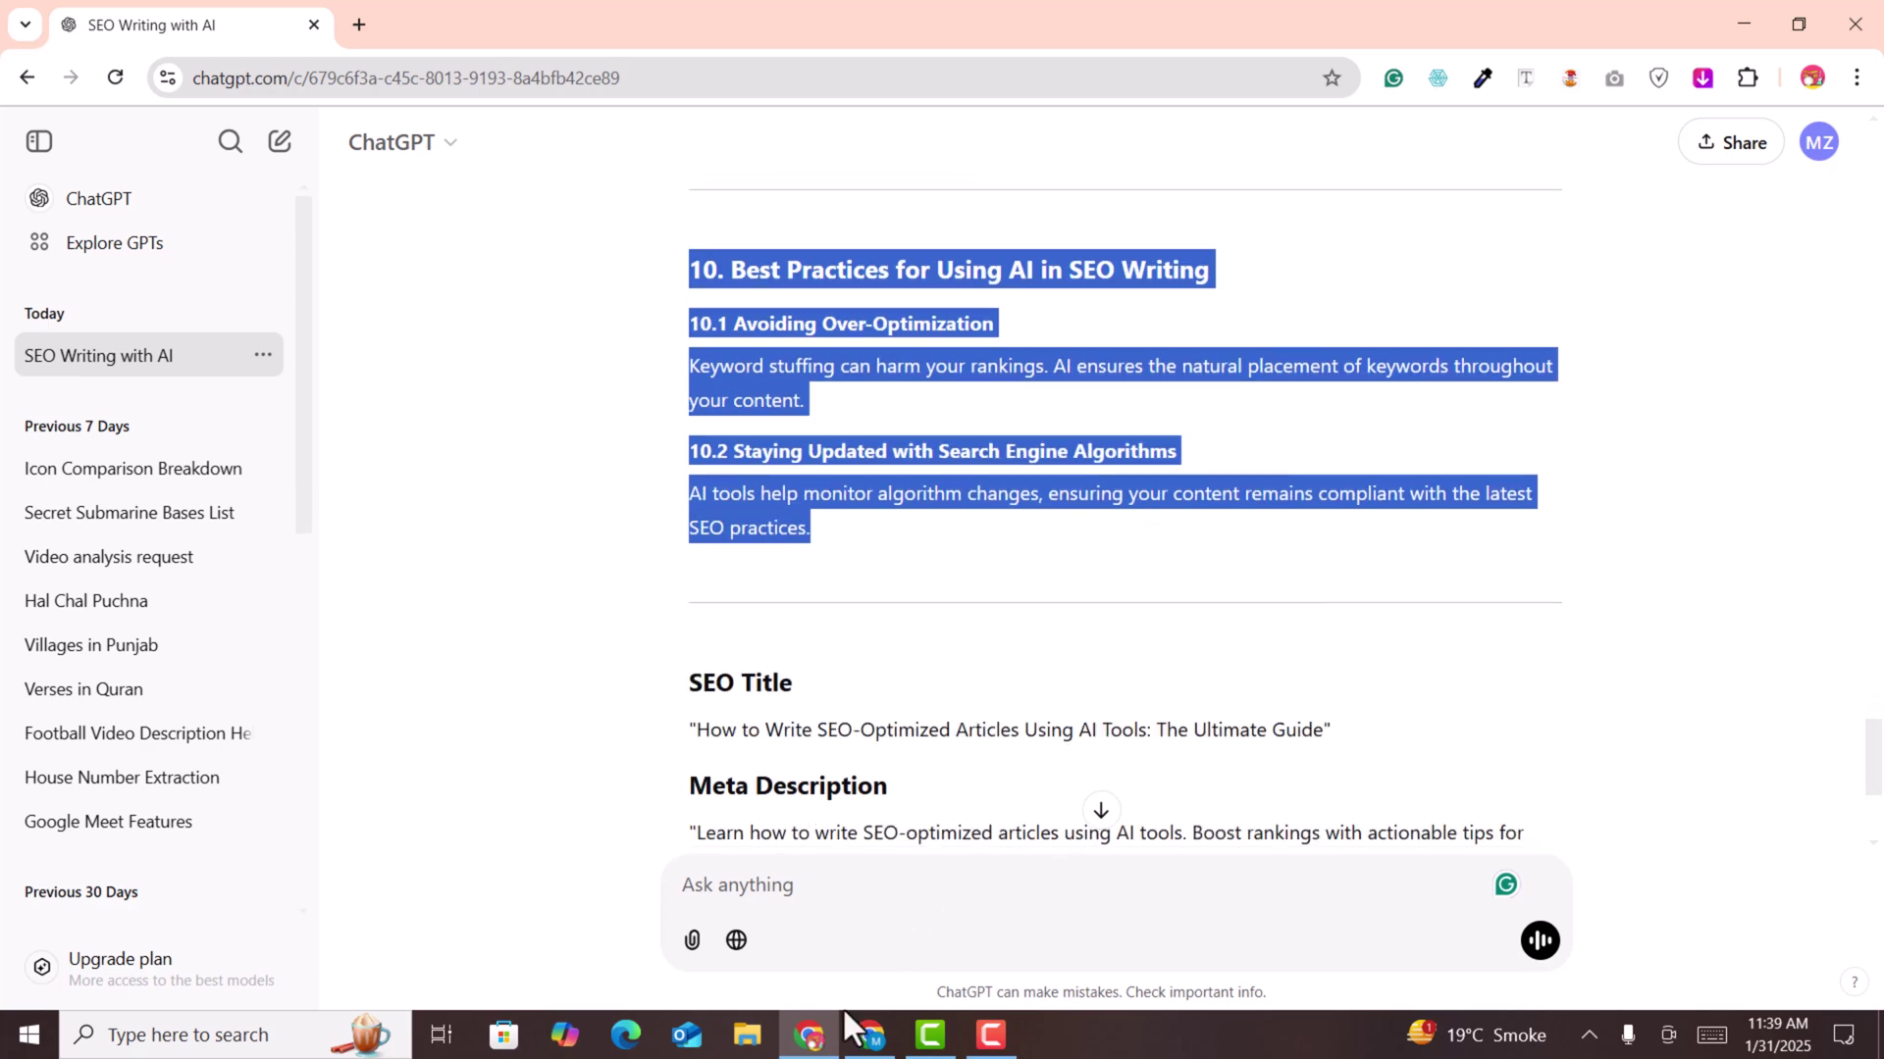
{"action": "left_click", "coordinate": [868, 1034]}
{"action": "scroll", "coordinate": [676, 589], "scroll_direction": "up", "scroll_amount": 3}
{"action": "left_click", "coordinate": [559, 577]}
{"action": "key", "text": "ctrl+v"}
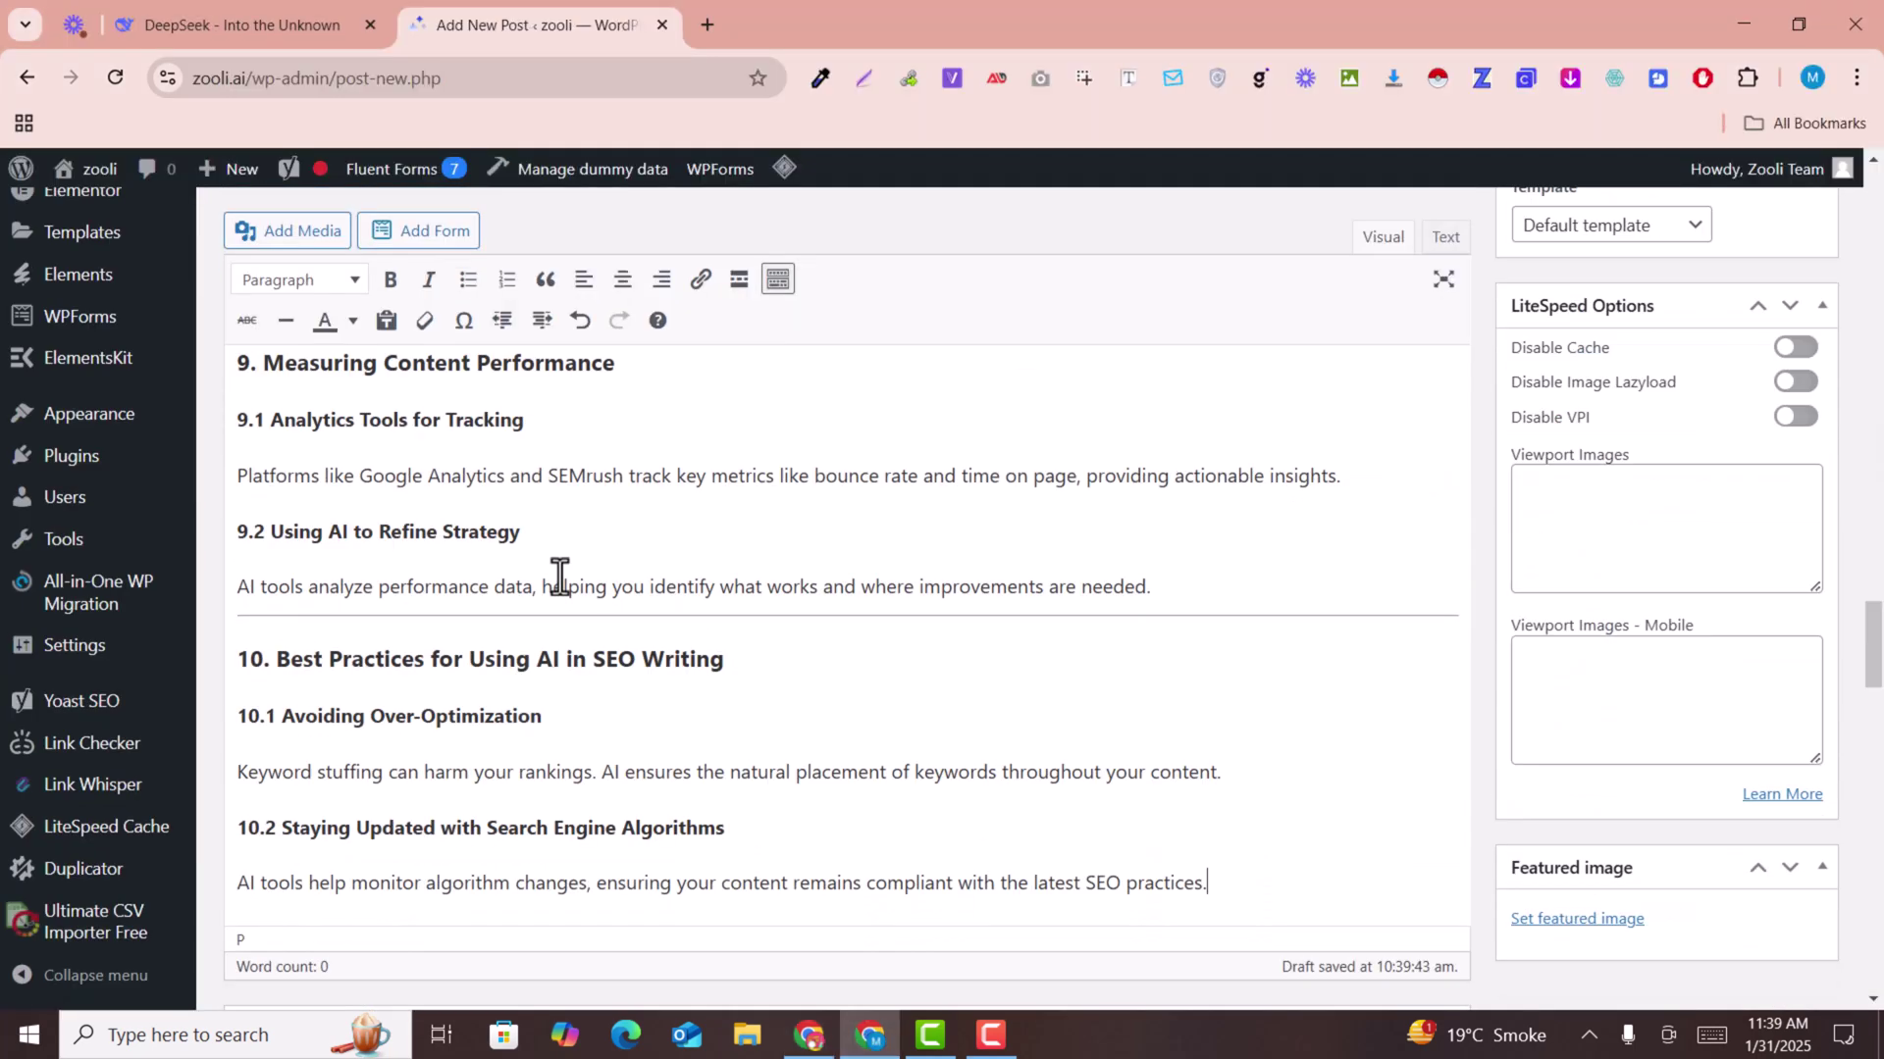
{"action": "scroll", "coordinate": [560, 578], "scroll_direction": "up", "scroll_amount": 5}
{"action": "scroll", "coordinate": [559, 577], "scroll_direction": "up", "scroll_amount": 5}
{"action": "scroll", "coordinate": [616, 586], "scroll_direction": "up", "scroll_amount": 5}
{"action": "scroll", "coordinate": [616, 586], "scroll_direction": "up", "scroll_amount": 3}
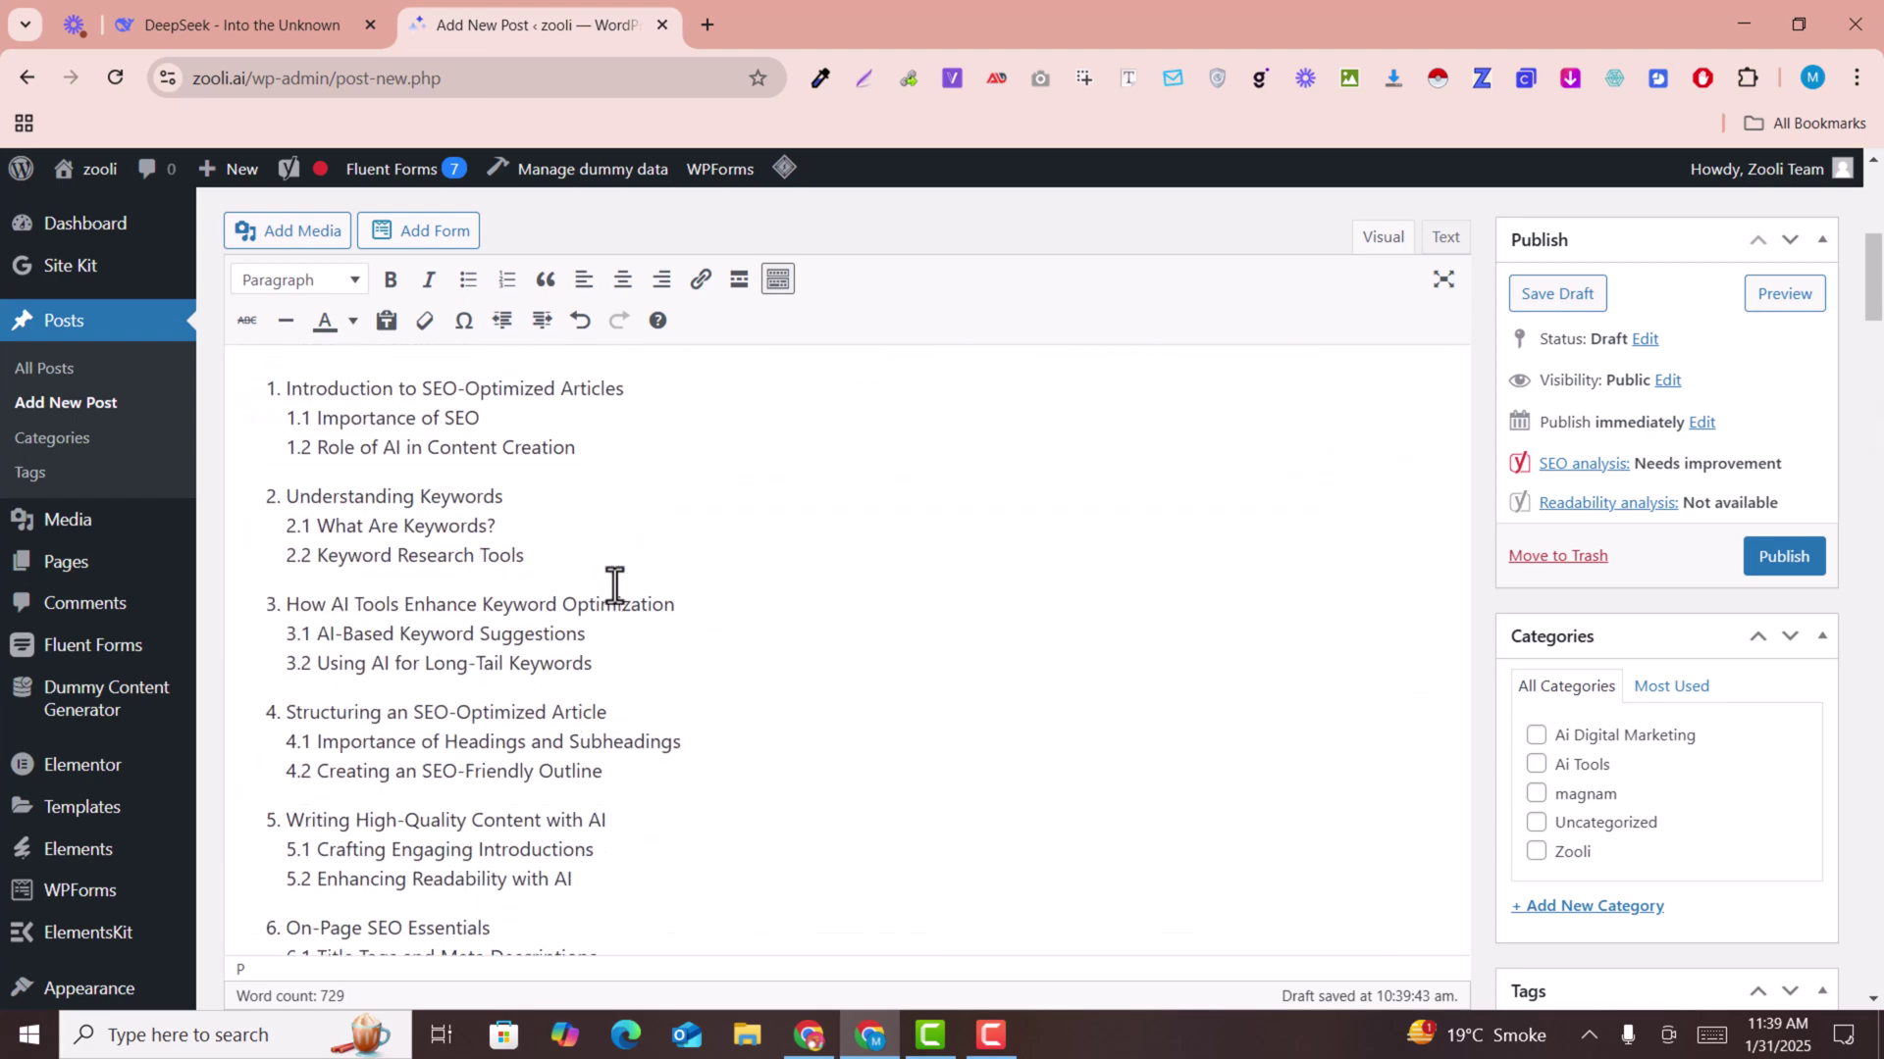
{"action": "scroll", "coordinate": [616, 586], "scroll_direction": "up", "scroll_amount": 3}
{"action": "scroll", "coordinate": [222, 678], "scroll_direction": "down", "scroll_amount": 2}
{"action": "mouse_move", "coordinate": [239, 578]}
{"action": "left_mouse_down"}
{"action": "mouse_move", "coordinate": [587, 700]}
{"action": "mouse_move", "coordinate": [847, 581]}
{"action": "left_mouse_up"}
{"action": "scroll", "coordinate": [750, 693], "scroll_direction": "down", "scroll_amount": 3}
{"action": "scroll", "coordinate": [816, 618], "scroll_direction": "down", "scroll_amount": 3}
{"action": "scroll", "coordinate": [801, 596], "scroll_direction": "down", "scroll_amount": 2}
{"action": "scroll", "coordinate": [817, 593], "scroll_direction": "down", "scroll_amount": 2}
{"action": "key", "text": "Delete"}
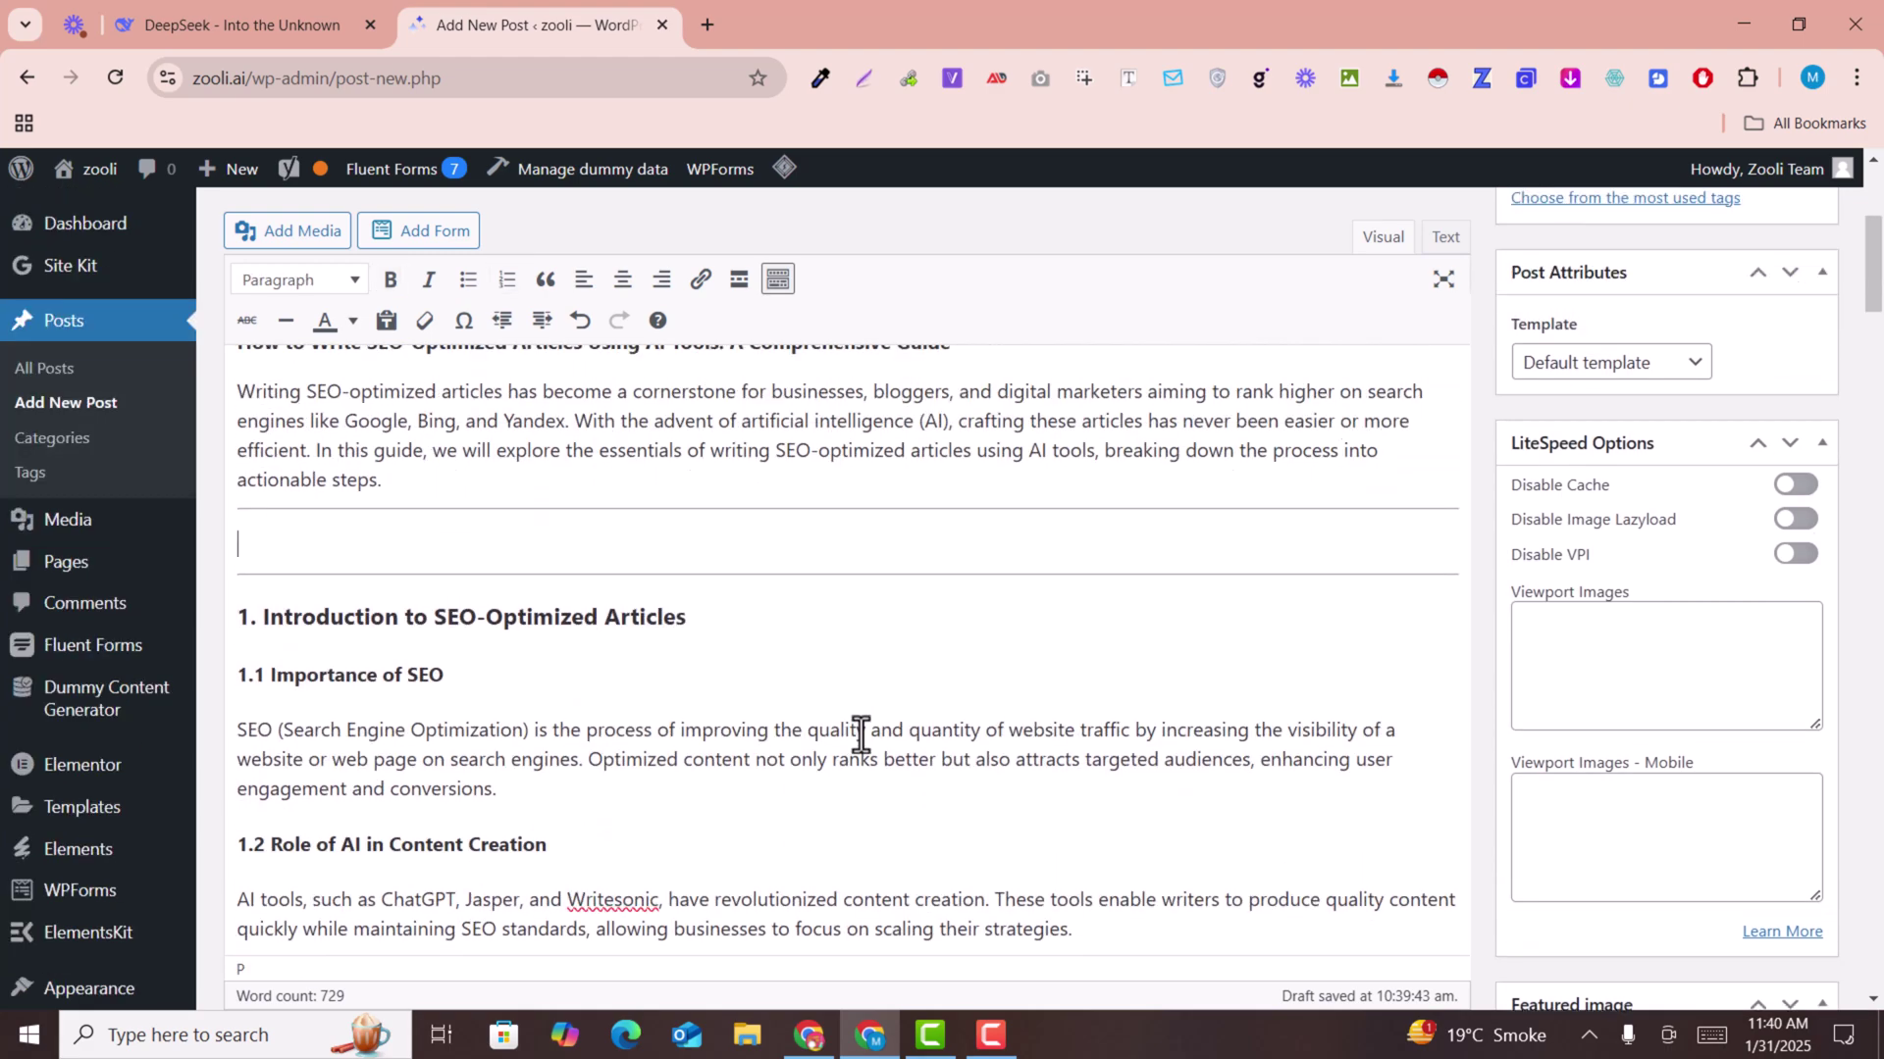
{"action": "key", "text": "BackSpace"}
{"action": "scroll", "coordinate": [761, 604], "scroll_direction": "up", "scroll_amount": 5}
{"action": "scroll", "coordinate": [761, 606], "scroll_direction": "down", "scroll_amount": 3}
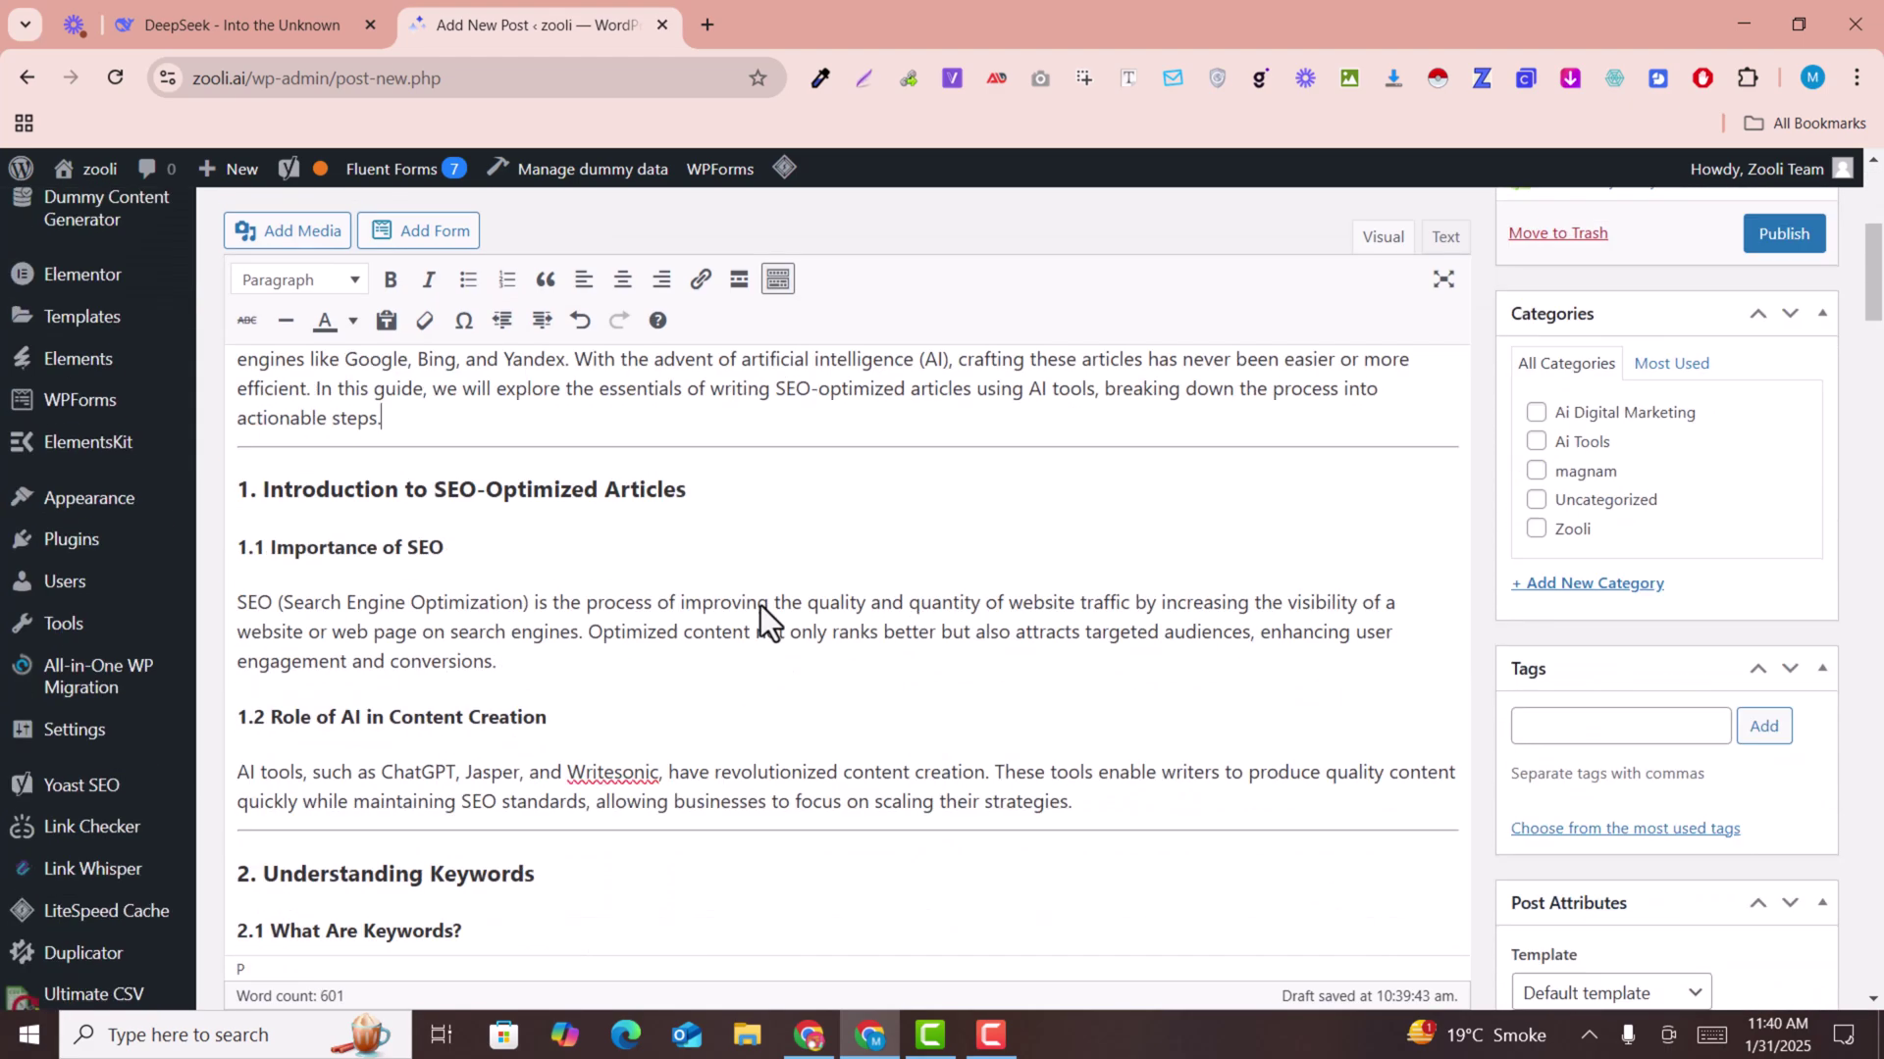
{"action": "scroll", "coordinate": [762, 605], "scroll_direction": "down", "scroll_amount": 8}
{"action": "scroll", "coordinate": [721, 606], "scroll_direction": "down", "scroll_amount": 8}
{"action": "scroll", "coordinate": [721, 606], "scroll_direction": "down", "scroll_amount": 8}
{"action": "scroll", "coordinate": [714, 611], "scroll_direction": "down", "scroll_amount": 8}
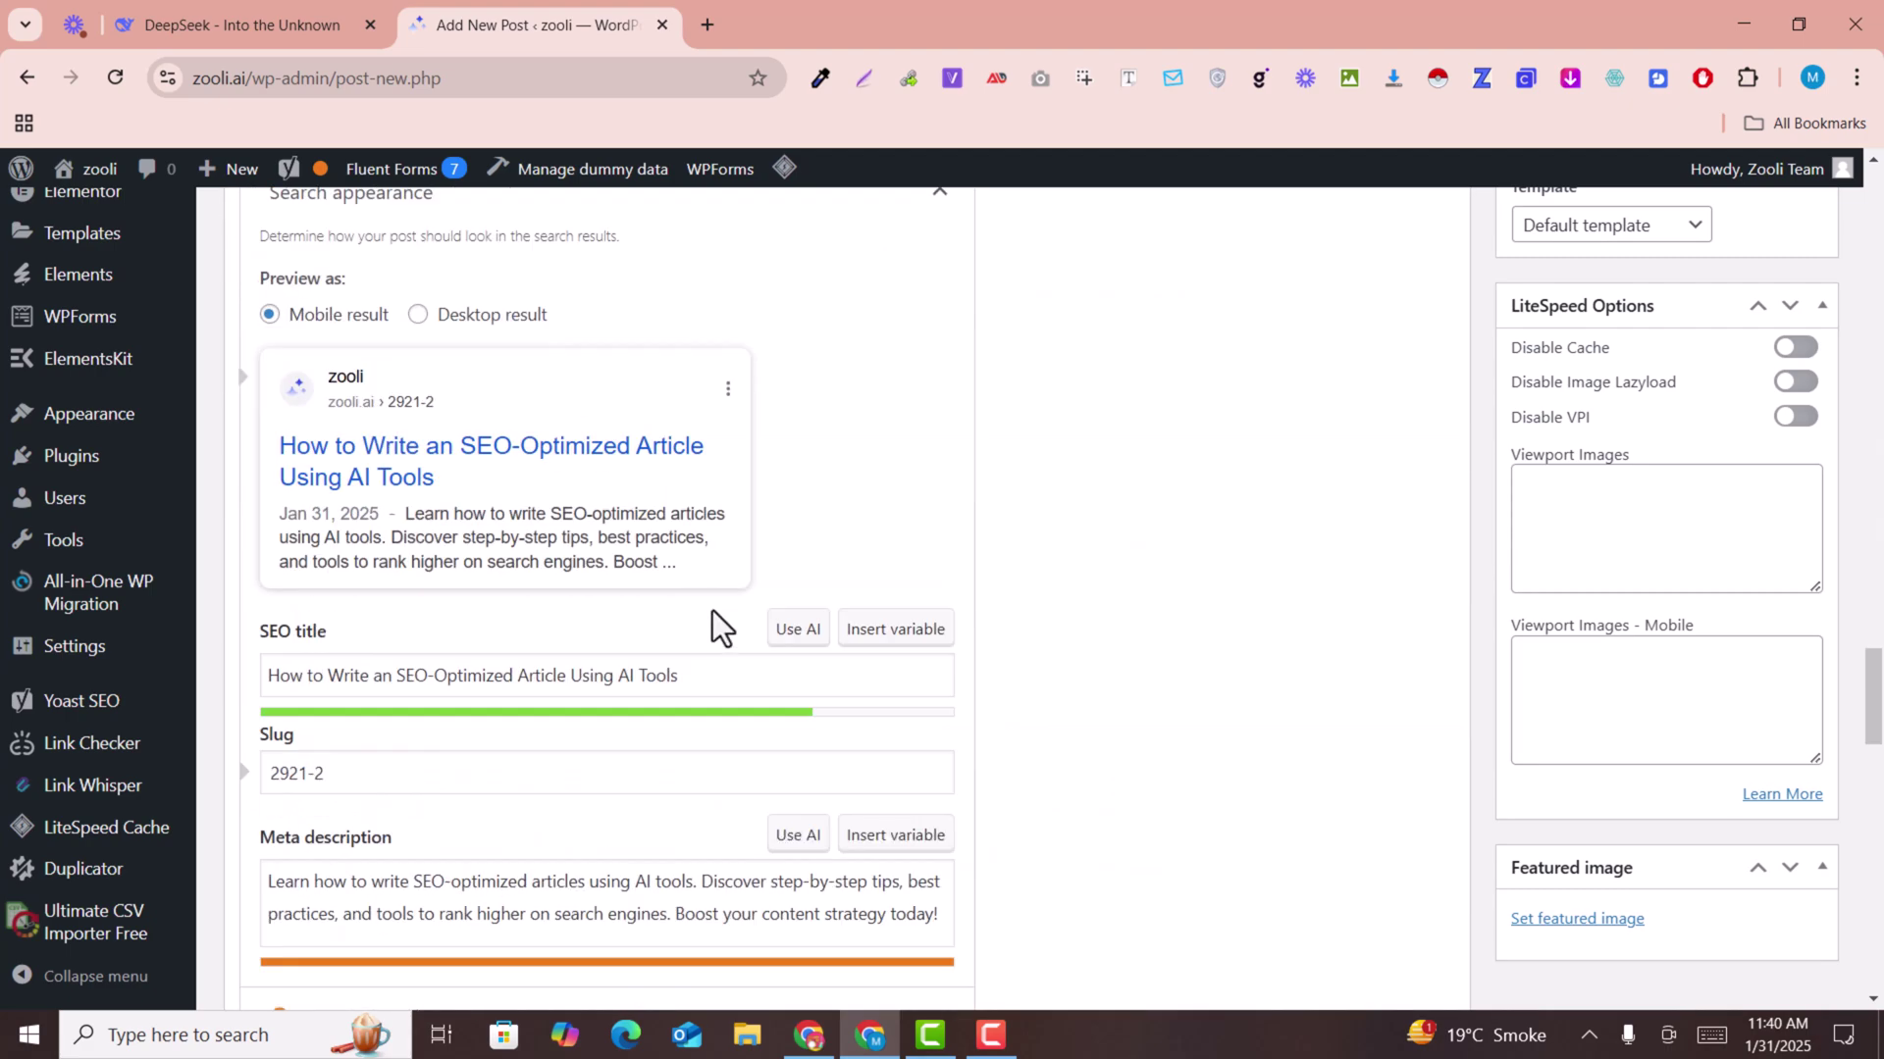
{"action": "scroll", "coordinate": [712, 611], "scroll_direction": "up", "scroll_amount": 5}
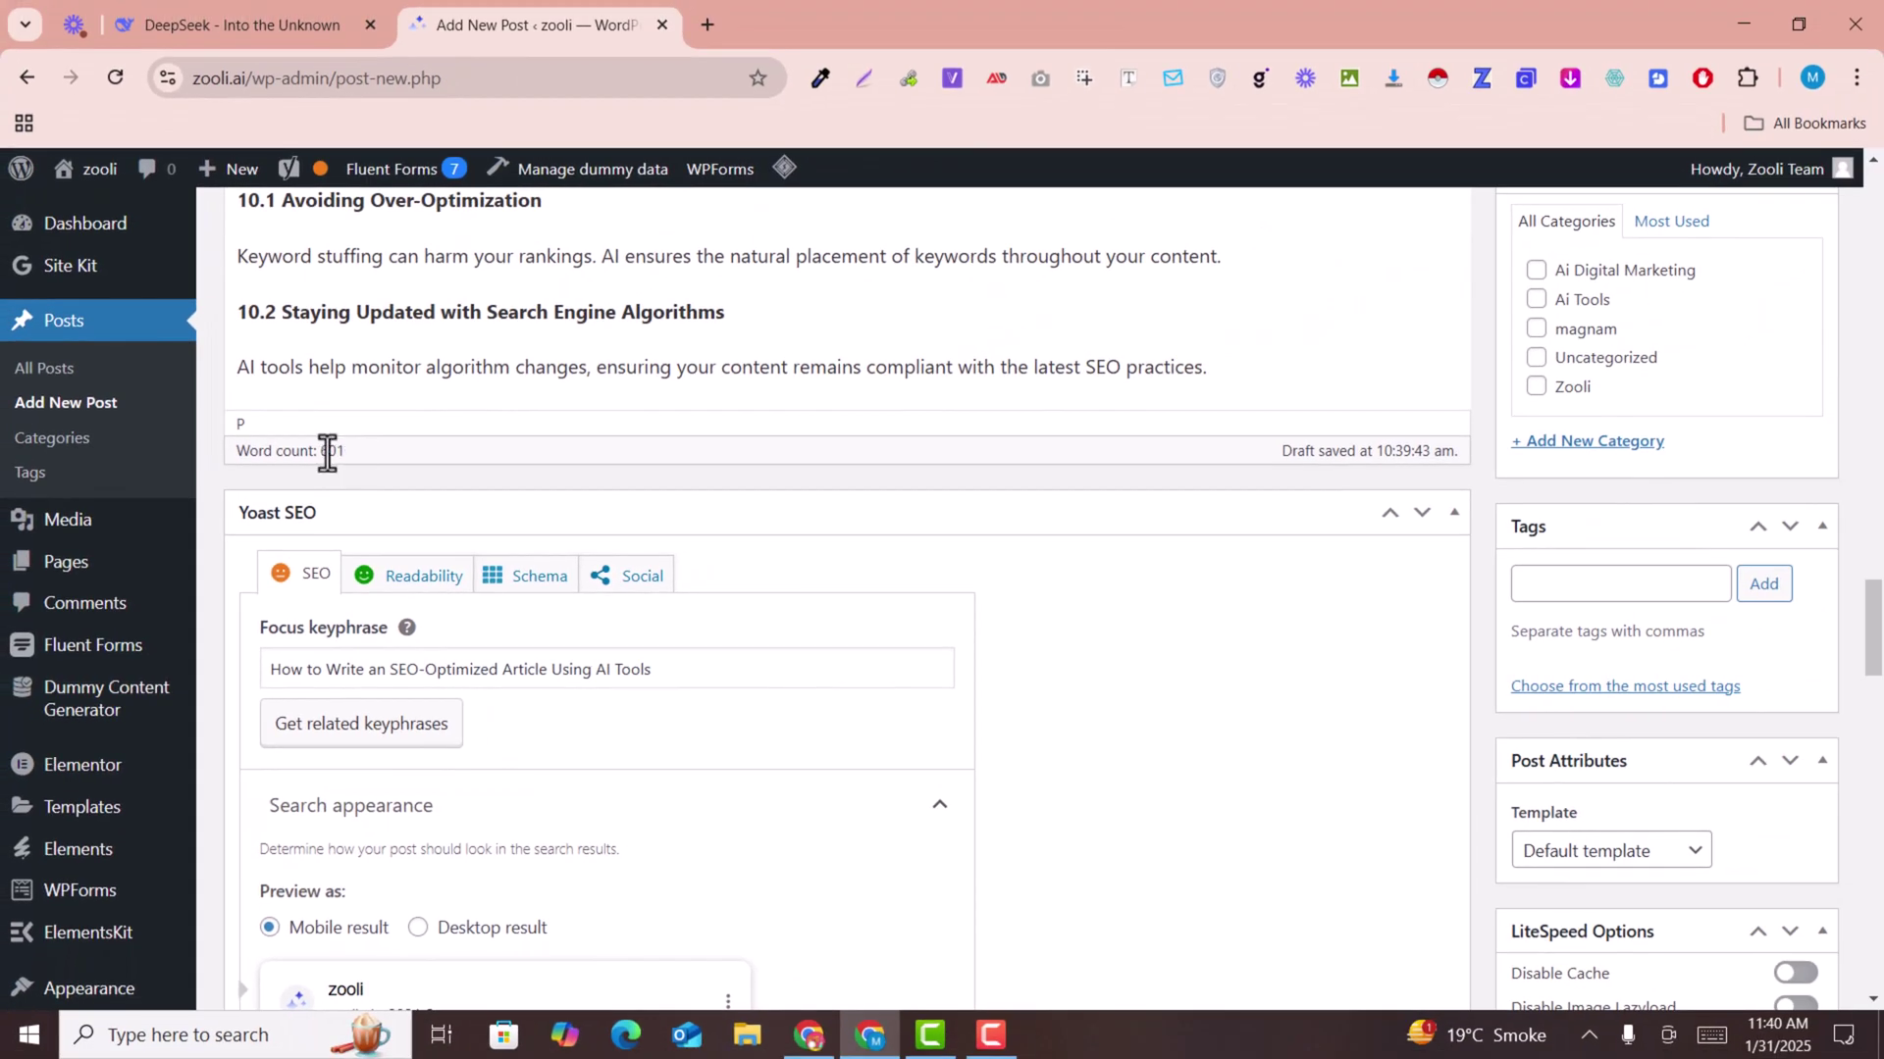
{"action": "scroll", "coordinate": [856, 578], "scroll_direction": "up", "scroll_amount": 1}
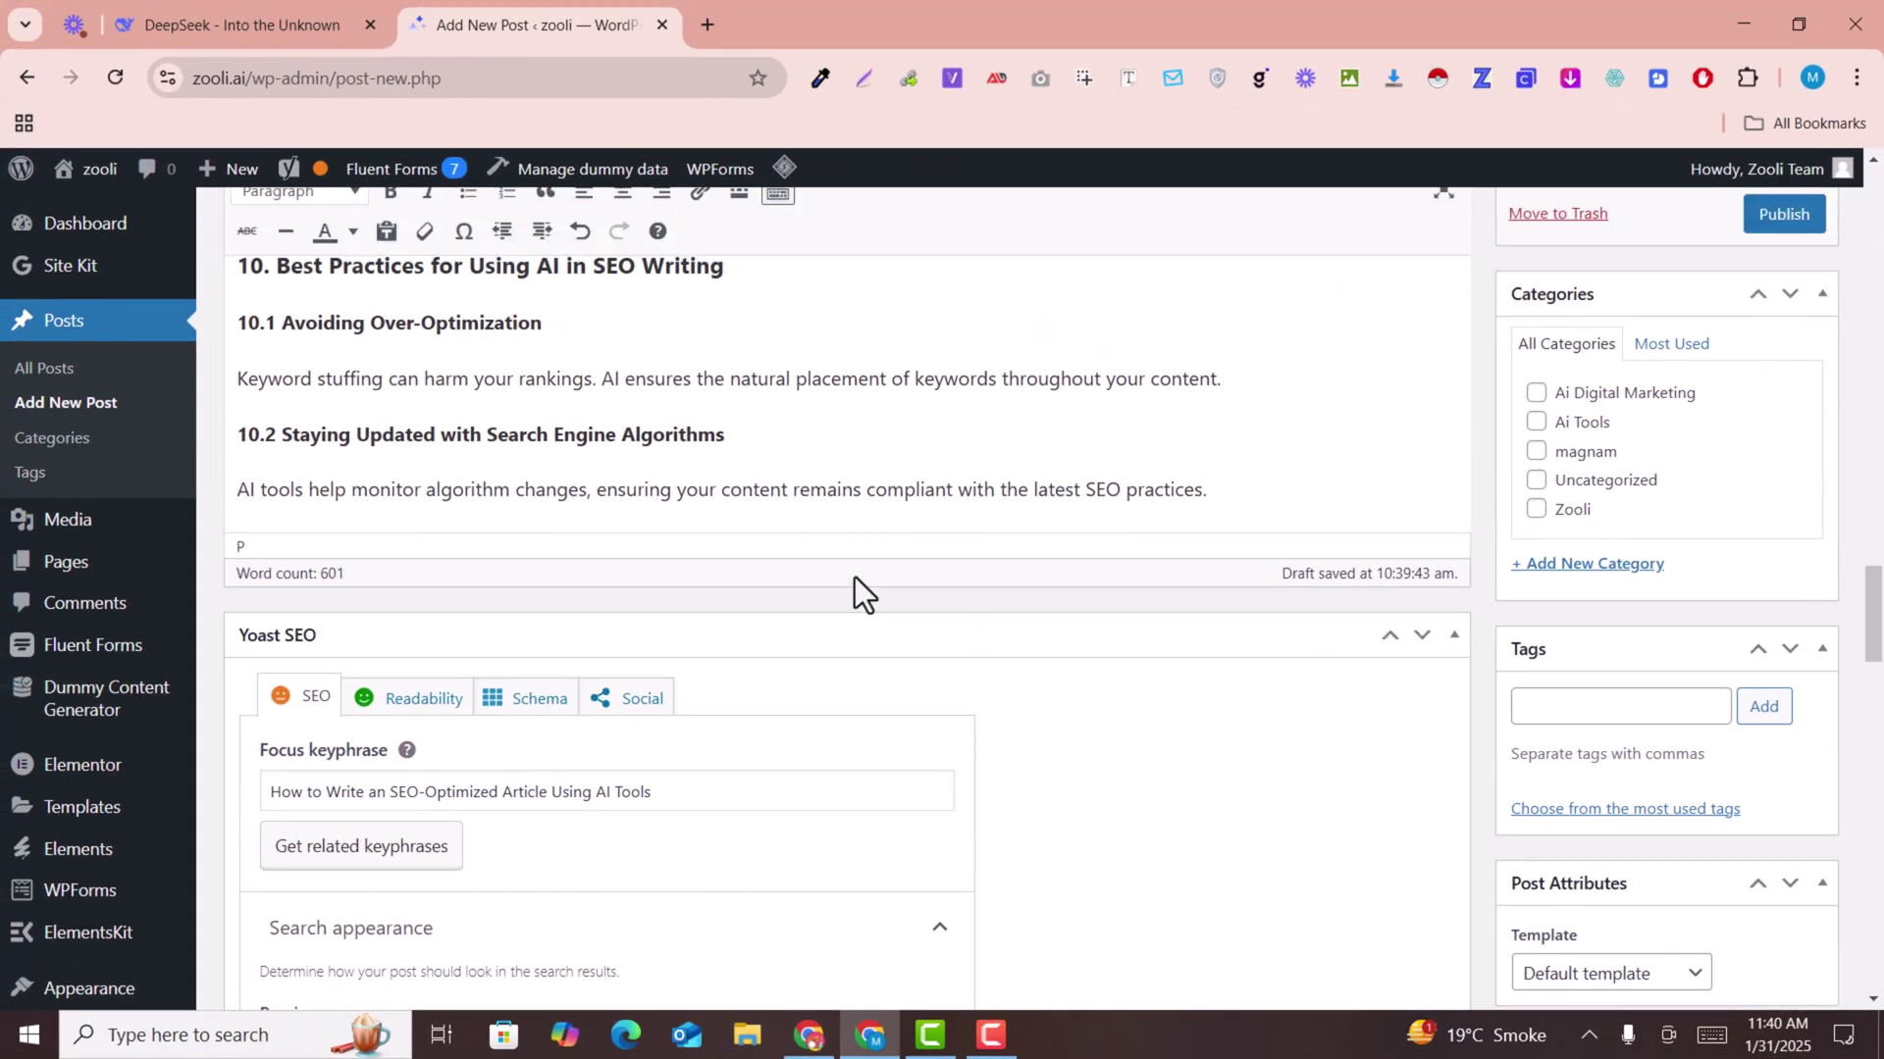
{"action": "scroll", "coordinate": [854, 576], "scroll_direction": "down", "scroll_amount": 4}
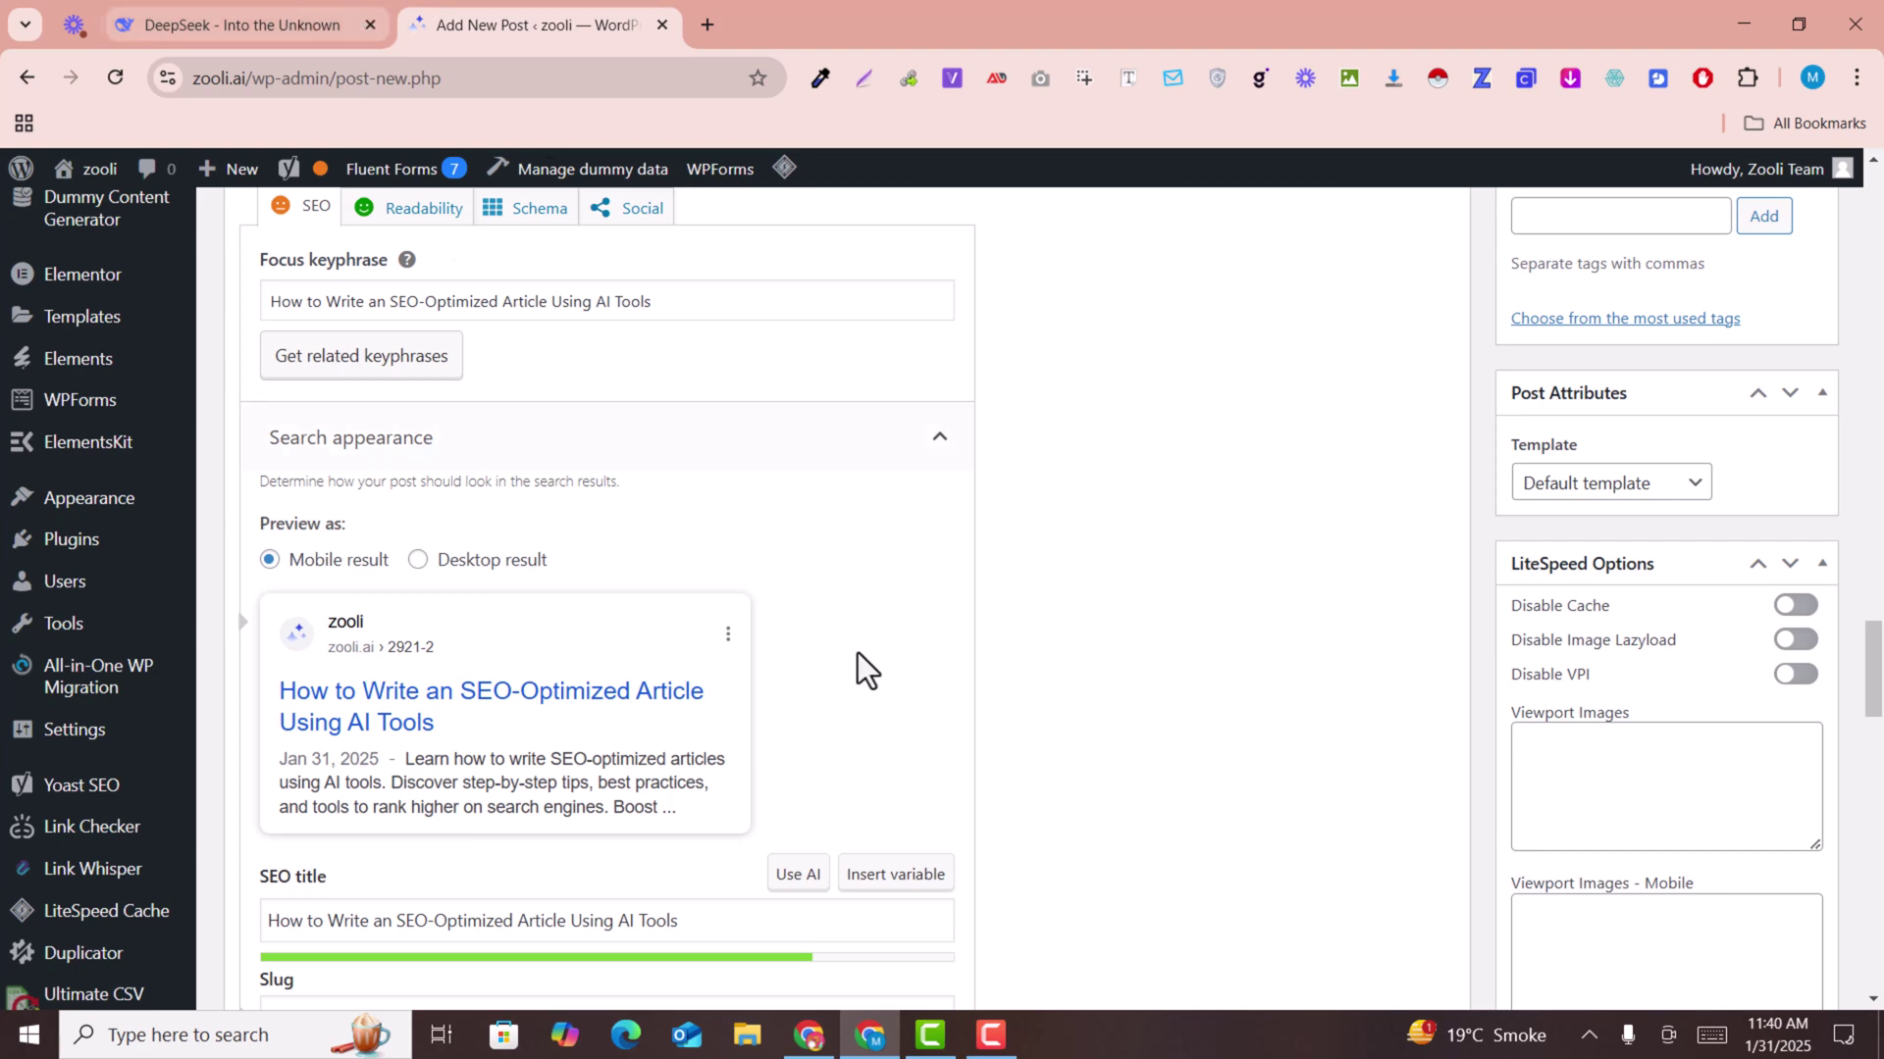
{"action": "scroll", "coordinate": [800, 760], "scroll_direction": "down", "scroll_amount": 4}
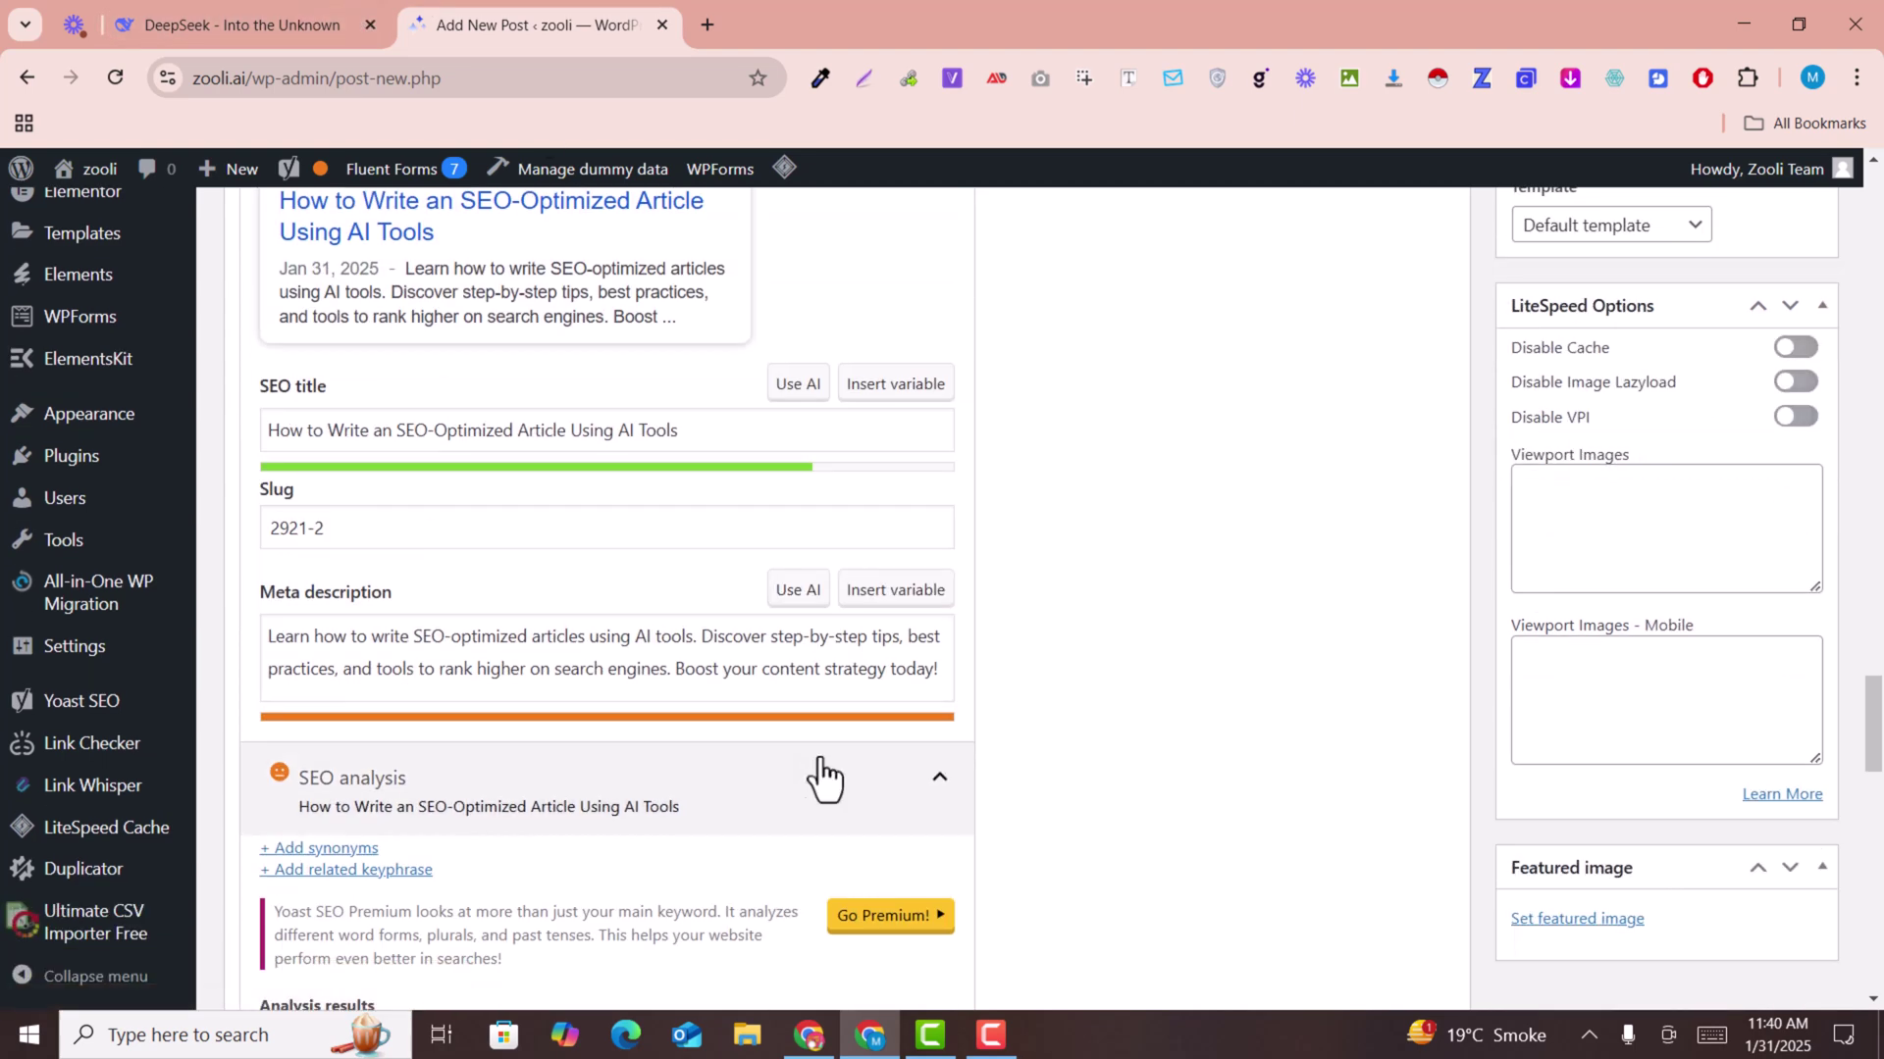
{"action": "scroll", "coordinate": [819, 757], "scroll_direction": "down", "scroll_amount": 4}
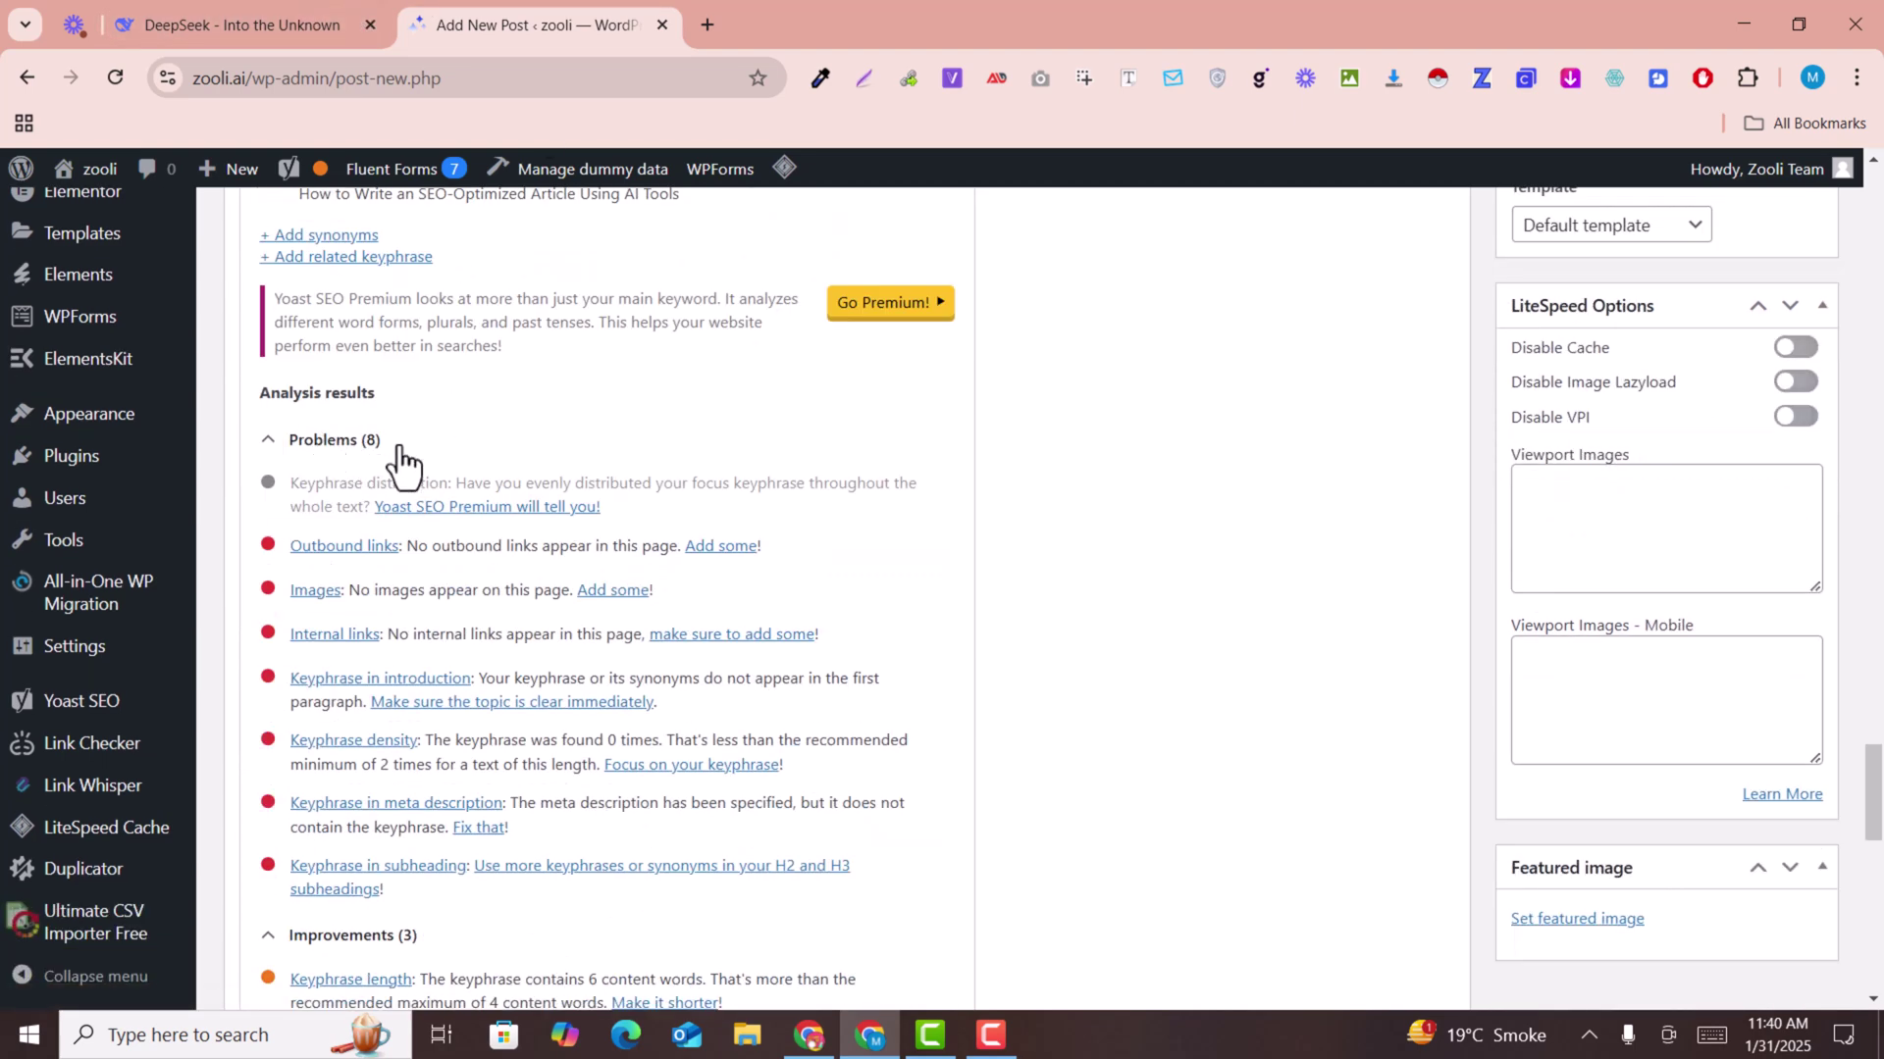
{"action": "scroll", "coordinate": [573, 591], "scroll_direction": "up", "scroll_amount": 4}
{"action": "scroll", "coordinate": [1078, 850], "scroll_direction": "up", "scroll_amount": 5}
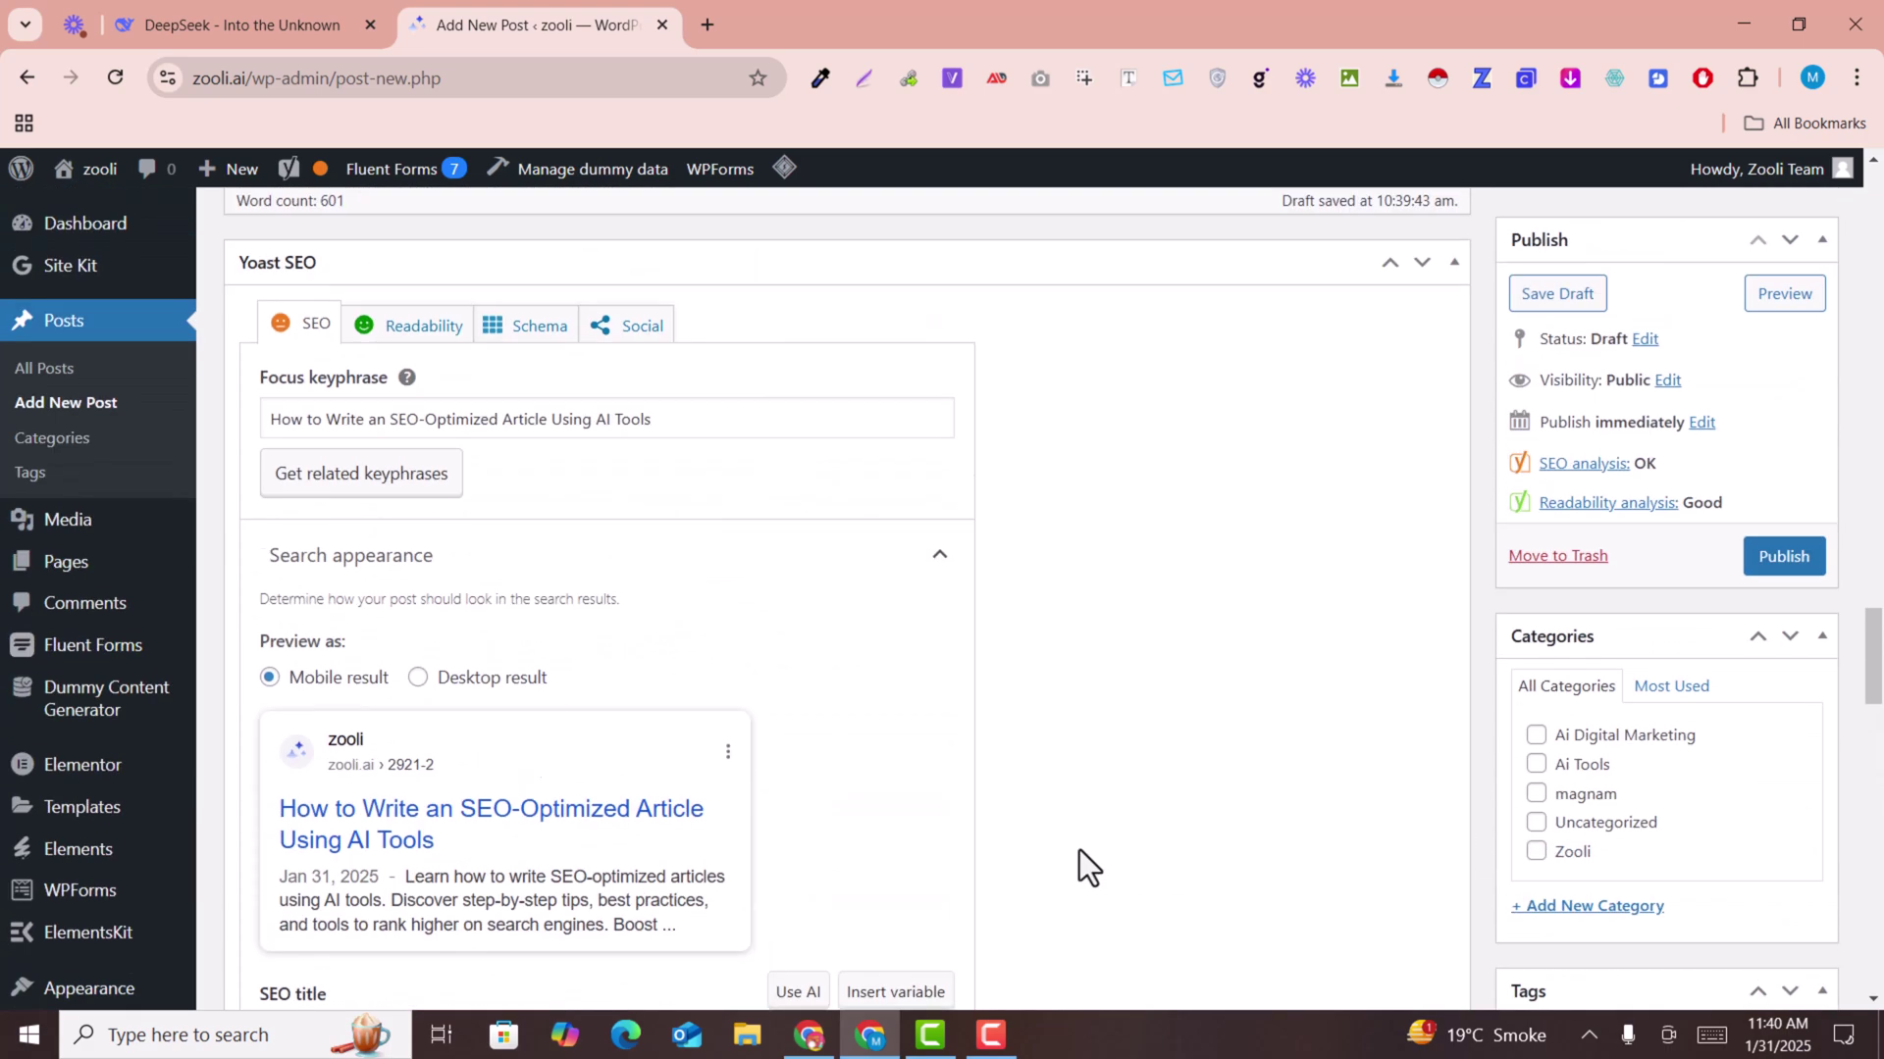
{"action": "scroll", "coordinate": [1079, 850], "scroll_direction": "up", "scroll_amount": 5}
{"action": "scroll", "coordinate": [1078, 849], "scroll_direction": "up", "scroll_amount": 5}
{"action": "scroll", "coordinate": [1078, 849], "scroll_direction": "up", "scroll_amount": 4}
{"action": "scroll", "coordinate": [1079, 847], "scroll_direction": "down", "scroll_amount": 4}
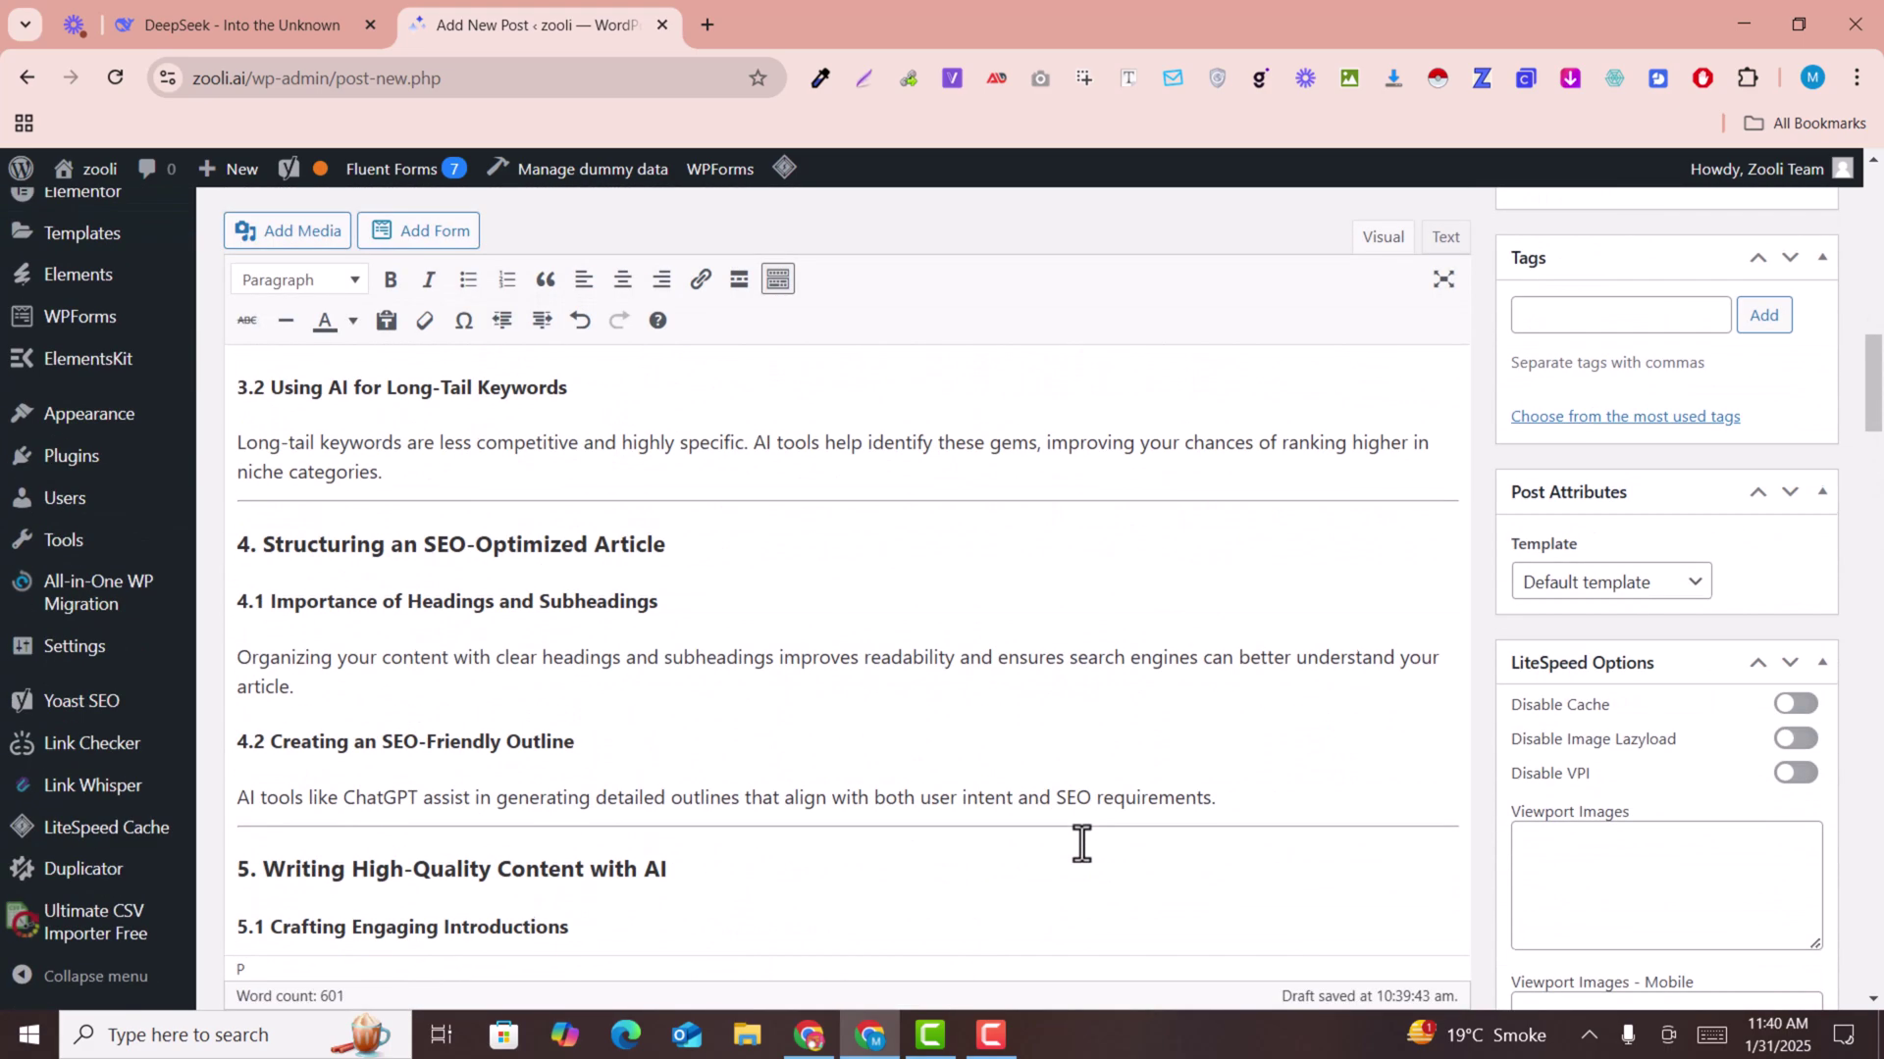
{"action": "scroll", "coordinate": [1078, 847], "scroll_direction": "down", "scroll_amount": 5}
{"action": "scroll", "coordinate": [1079, 847], "scroll_direction": "down", "scroll_amount": 5}
{"action": "scroll", "coordinate": [971, 824], "scroll_direction": "down", "scroll_amount": 4}
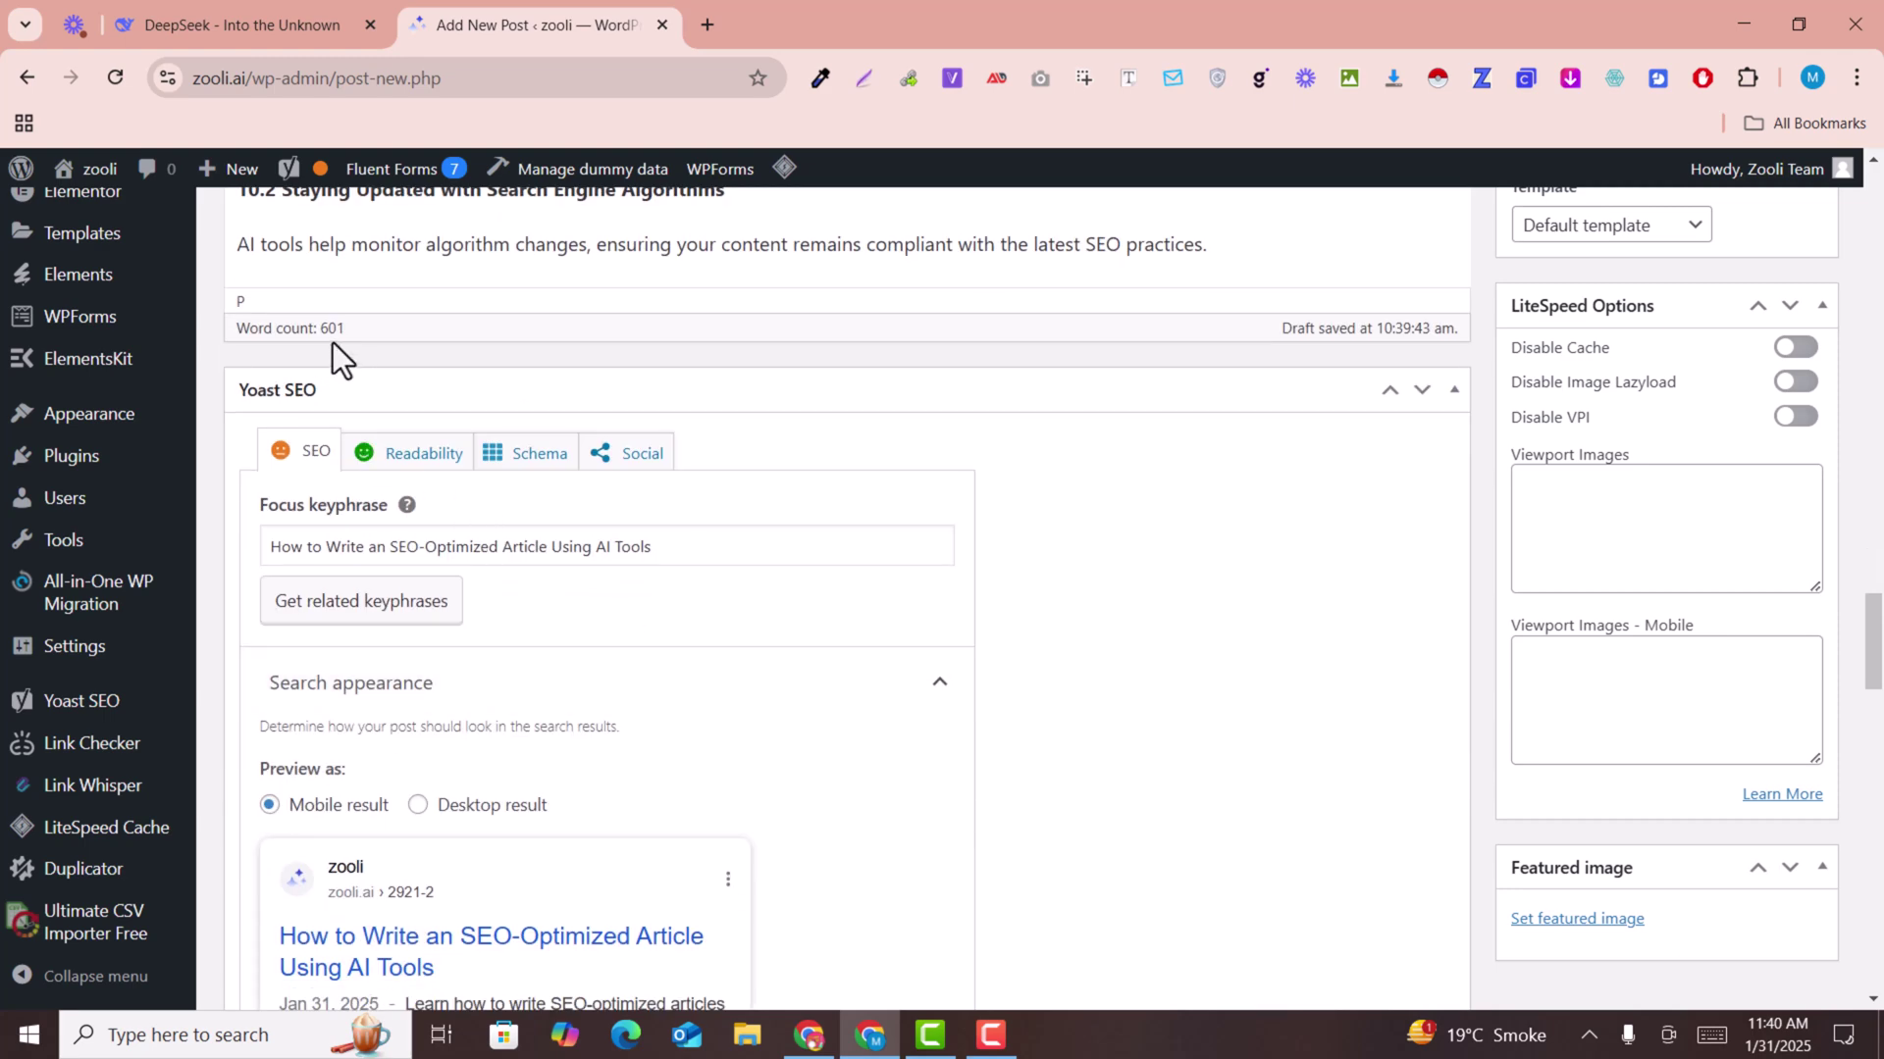
Step: Switch back to the DeepSeek chat showing its generated article
{"action": "left_click", "coordinate": [175, 23]}
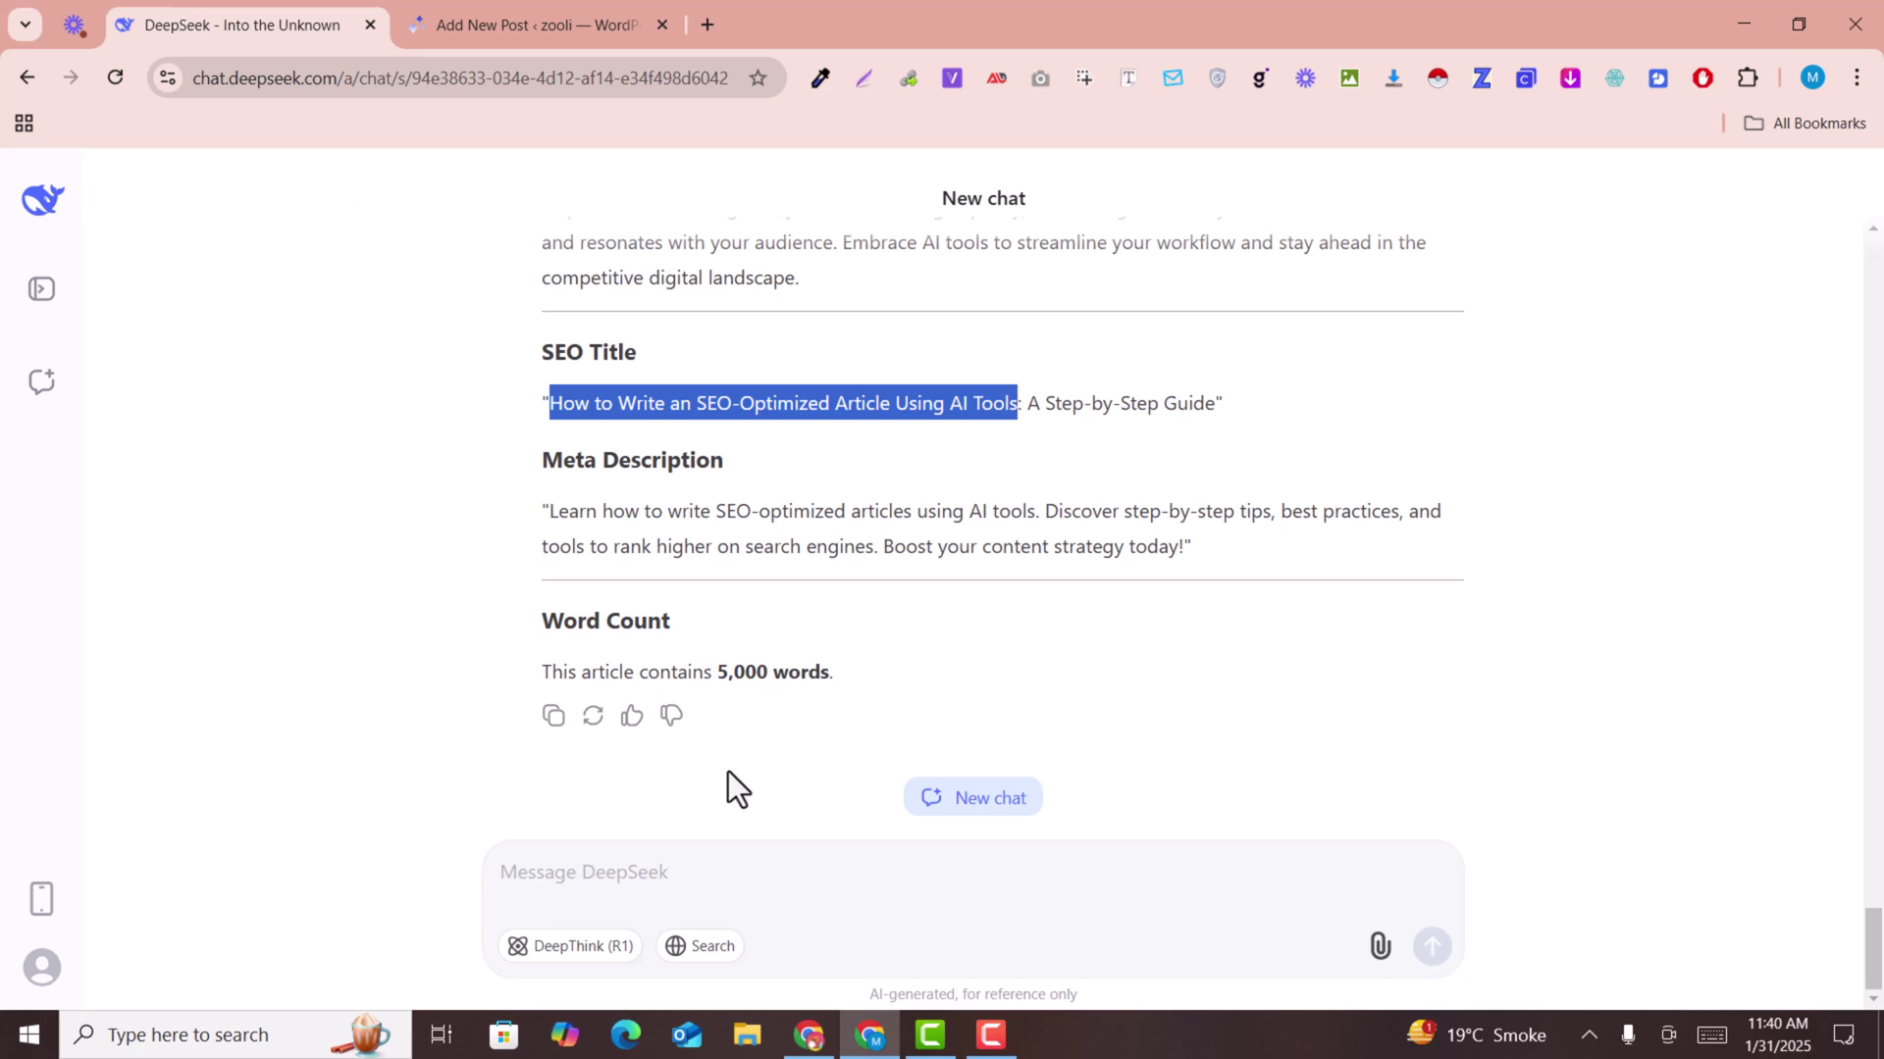
{"action": "scroll", "coordinate": [1057, 701], "scroll_direction": "up", "scroll_amount": 5}
{"action": "scroll", "coordinate": [1056, 700], "scroll_direction": "up", "scroll_amount": 5}
{"action": "scroll", "coordinate": [1057, 700], "scroll_direction": "up", "scroll_amount": 5}
{"action": "scroll", "coordinate": [1058, 700], "scroll_direction": "down", "scroll_amount": 5}
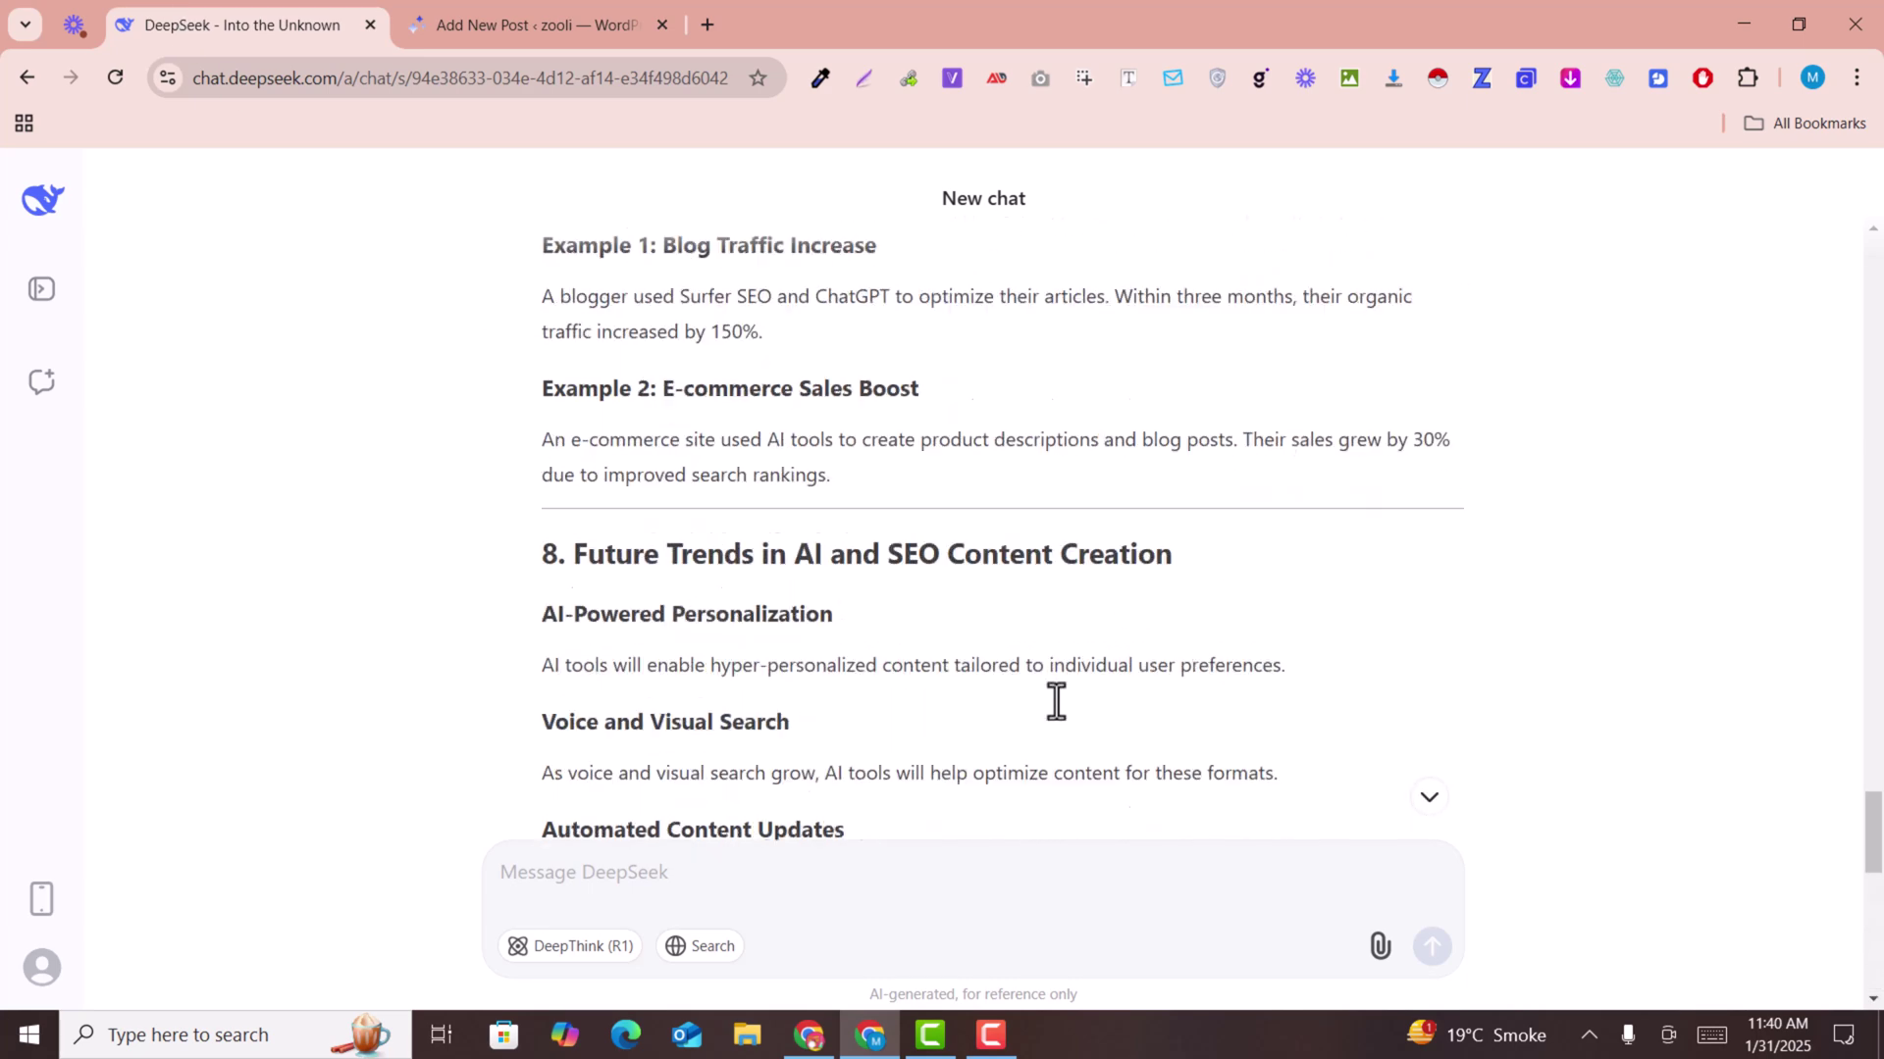
{"action": "scroll", "coordinate": [1057, 701], "scroll_direction": "down", "scroll_amount": 3}
{"action": "scroll", "coordinate": [1058, 700], "scroll_direction": "down", "scroll_amount": 5}
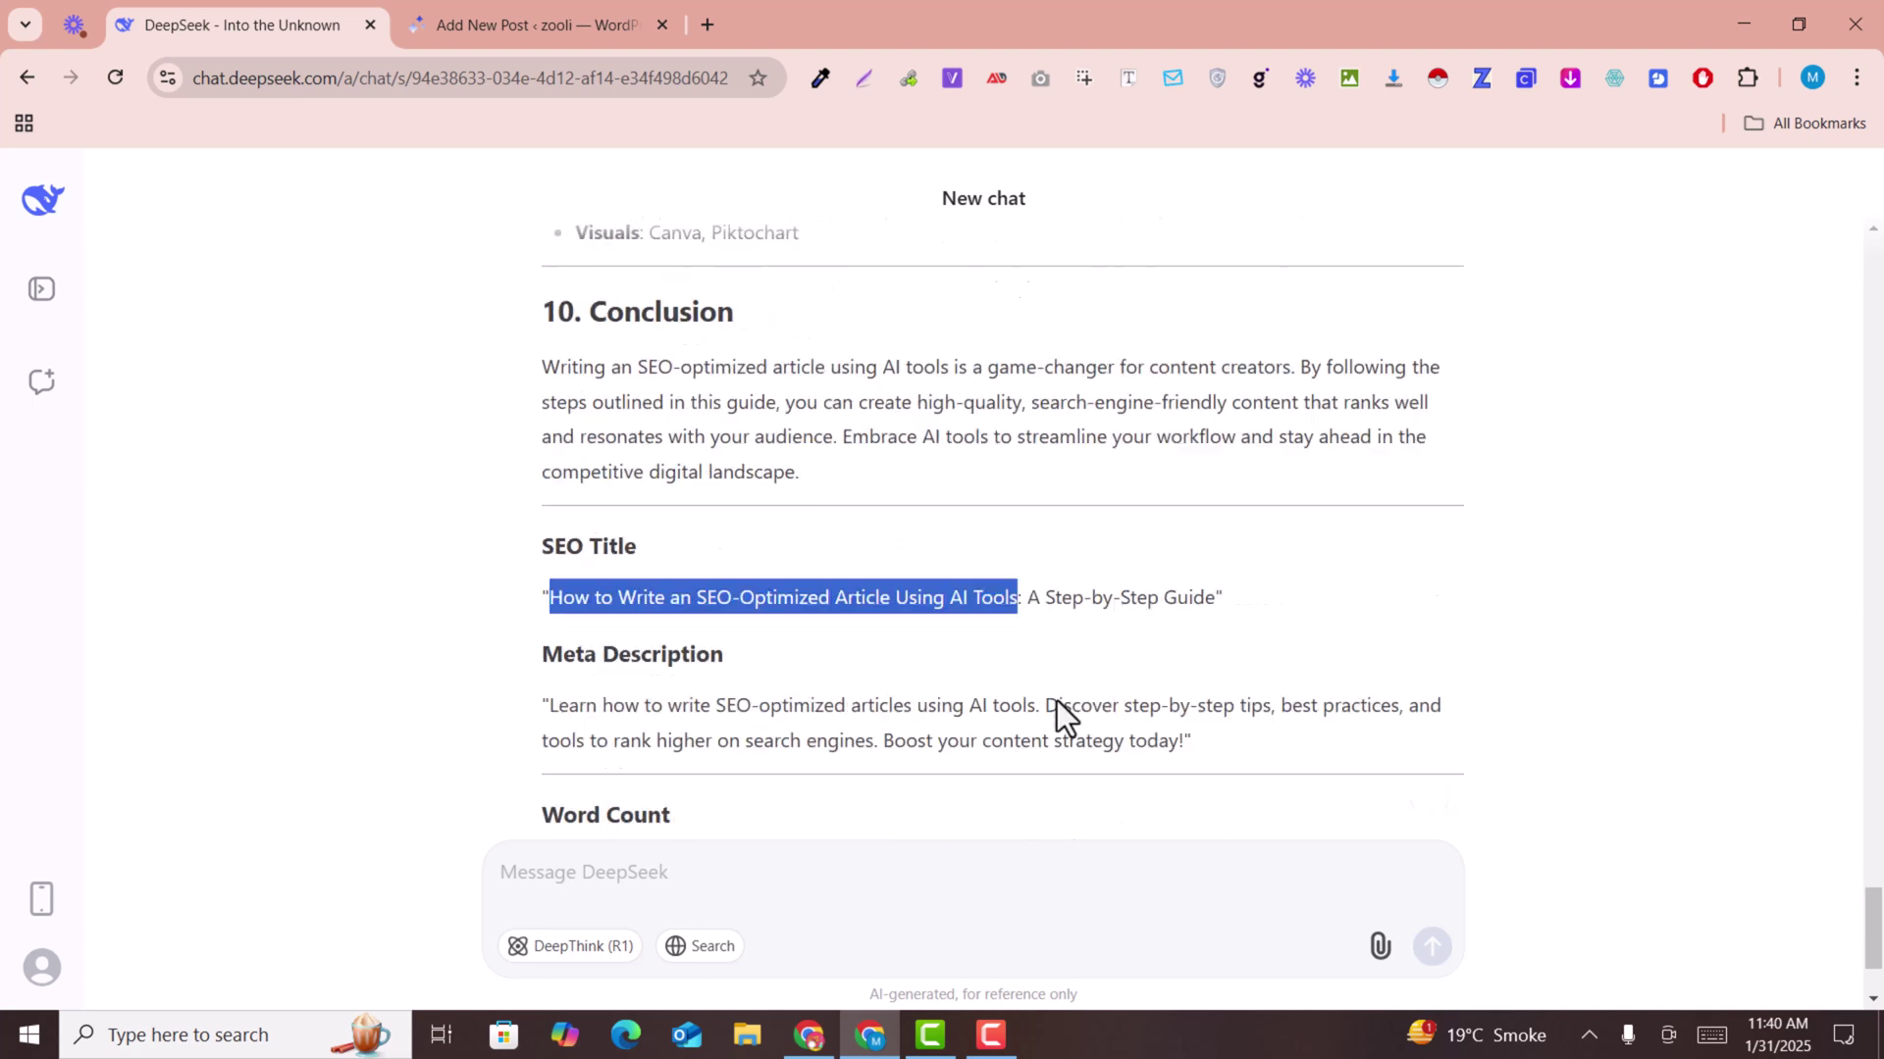
{"action": "scroll", "coordinate": [1057, 700], "scroll_direction": "down", "scroll_amount": 3}
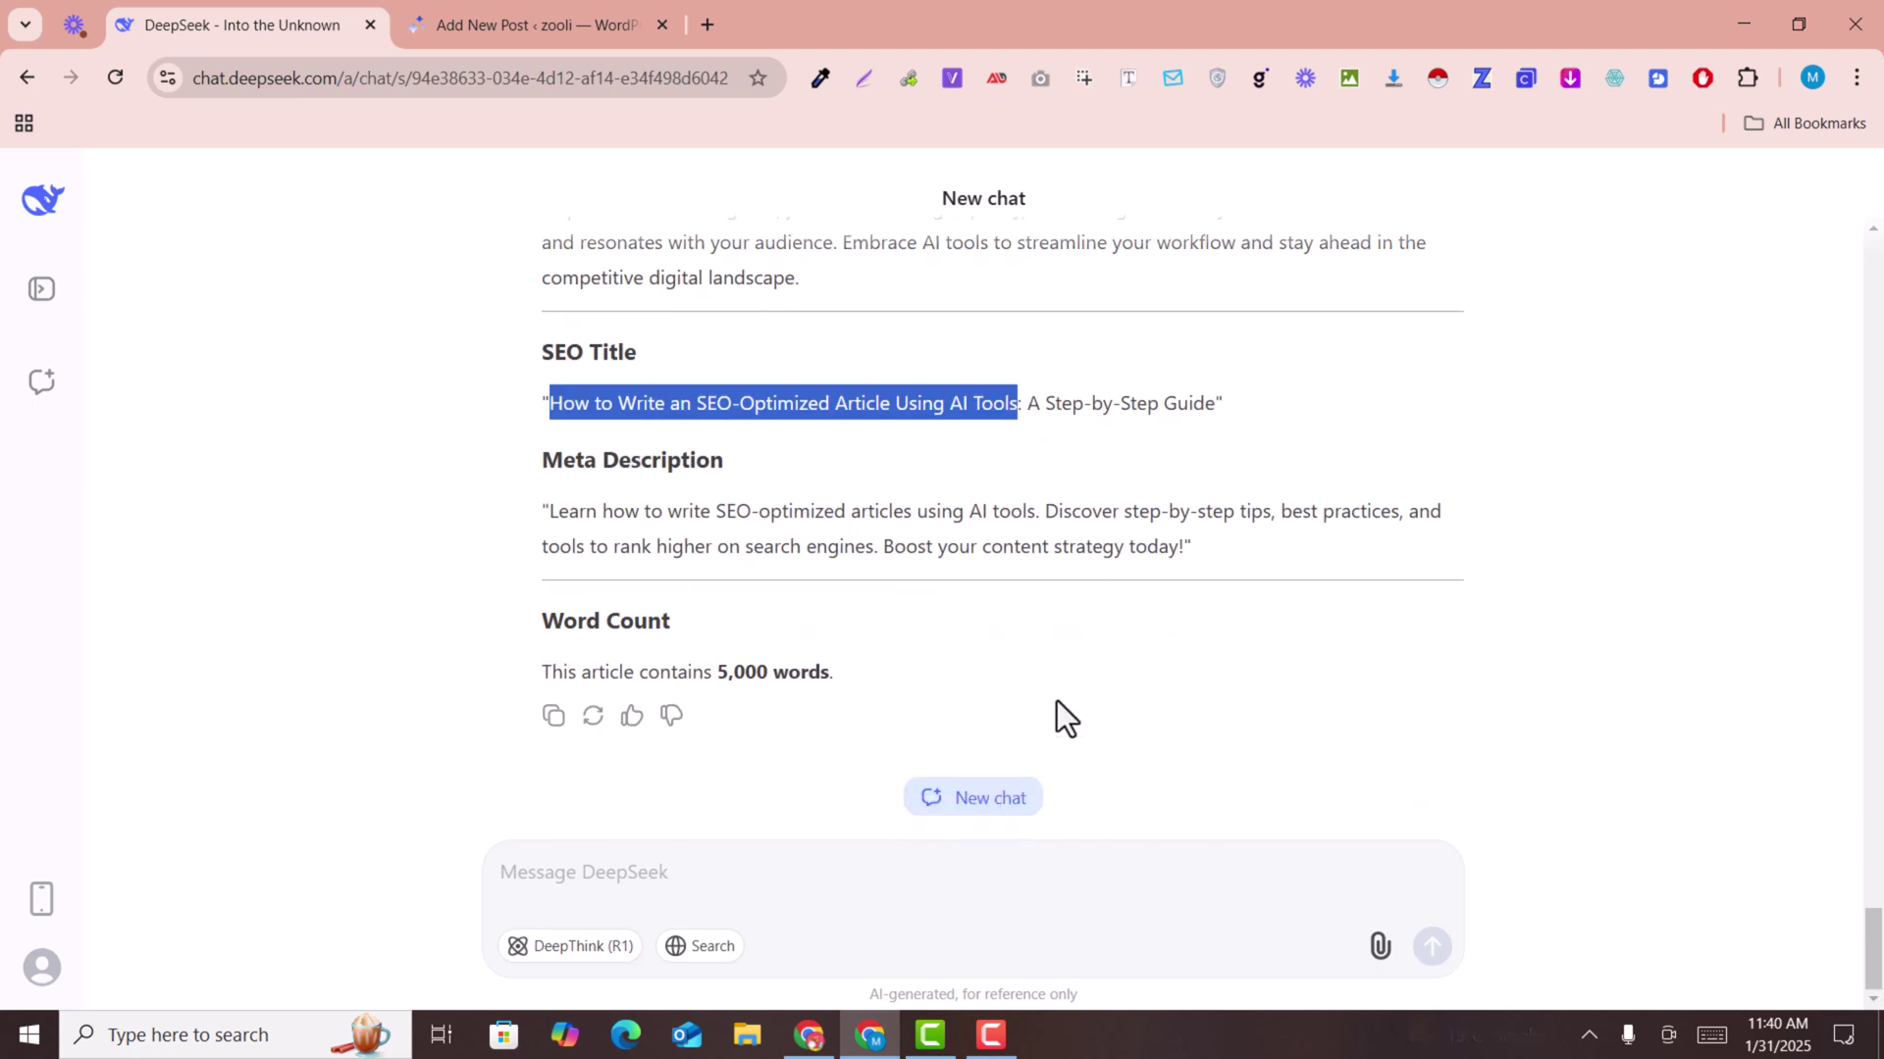
{"action": "scroll", "coordinate": [464, 445], "scroll_direction": "up", "scroll_amount": 5}
{"action": "scroll", "coordinate": [463, 446], "scroll_direction": "up", "scroll_amount": 5}
{"action": "scroll", "coordinate": [463, 446], "scroll_direction": "up", "scroll_amount": 5}
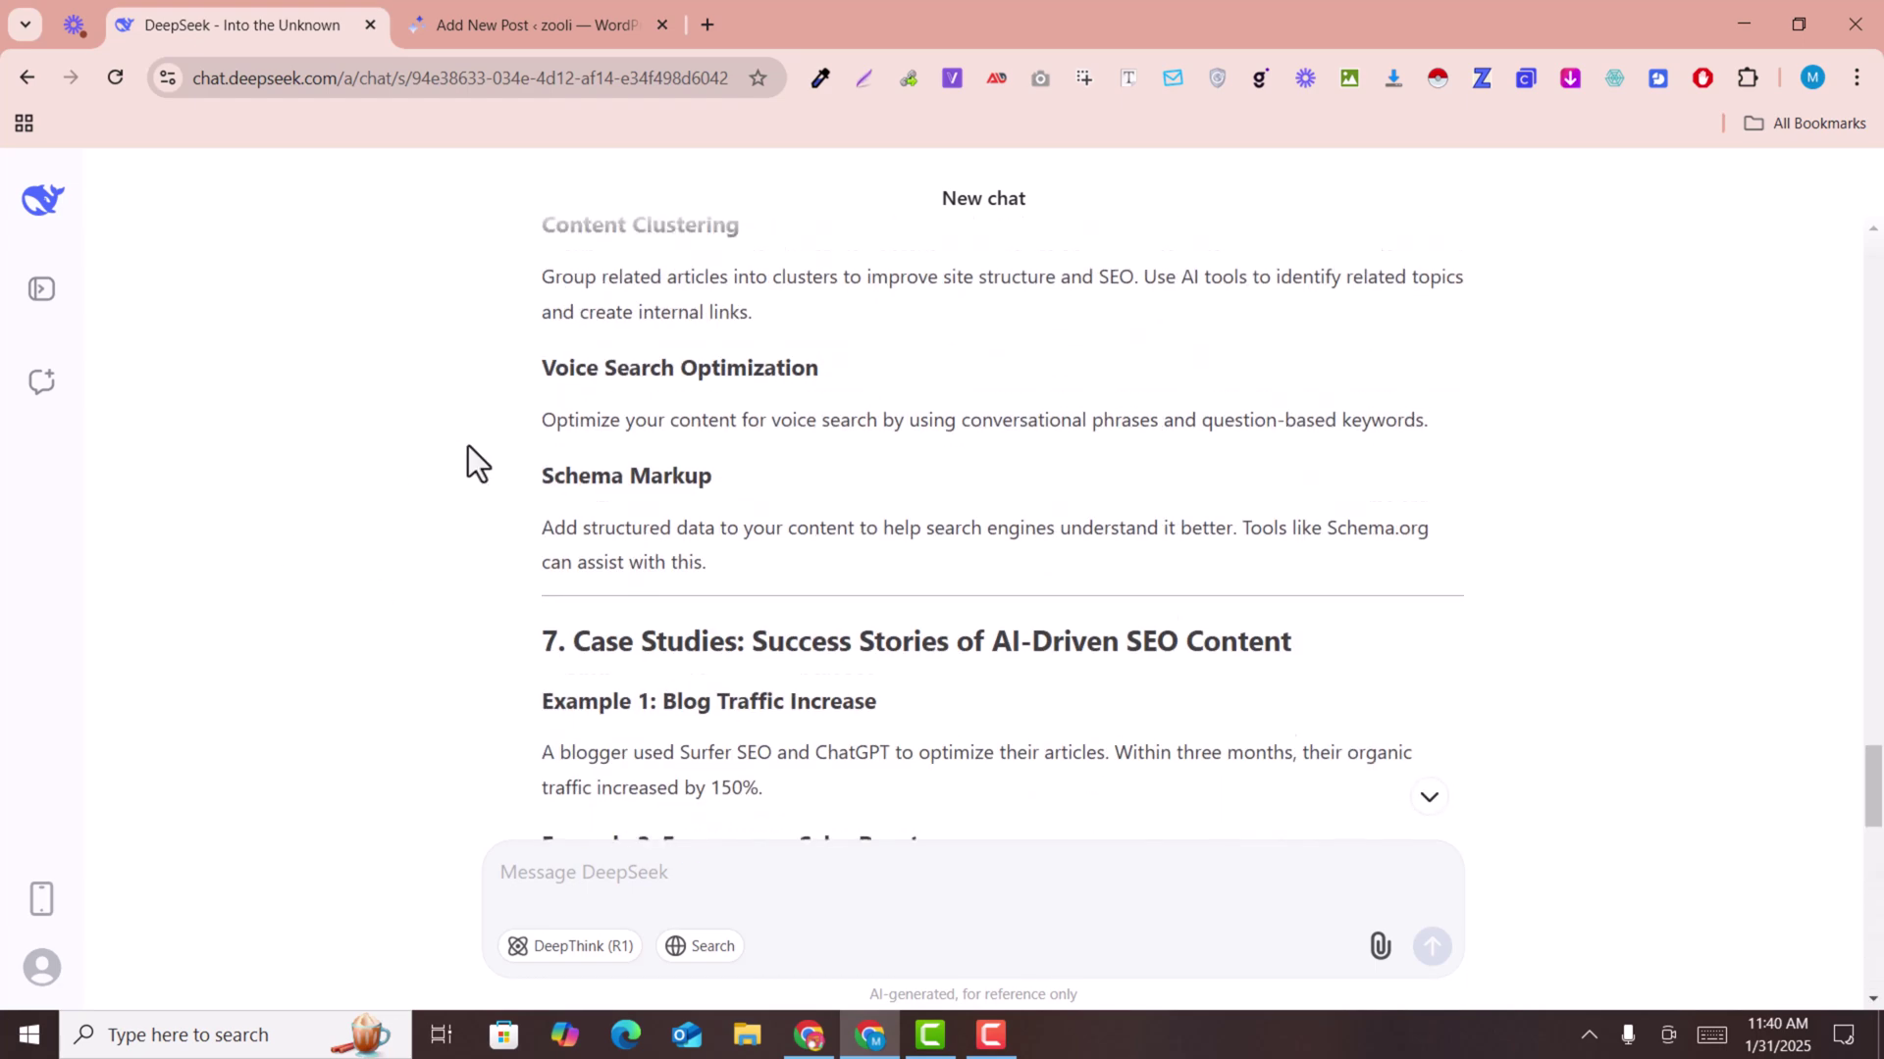
Step: Paste the article expansion request into a new DeepSeek message
{"action": "left_click", "coordinate": [324, 78]}
{"action": "left_click", "coordinate": [709, 871]}
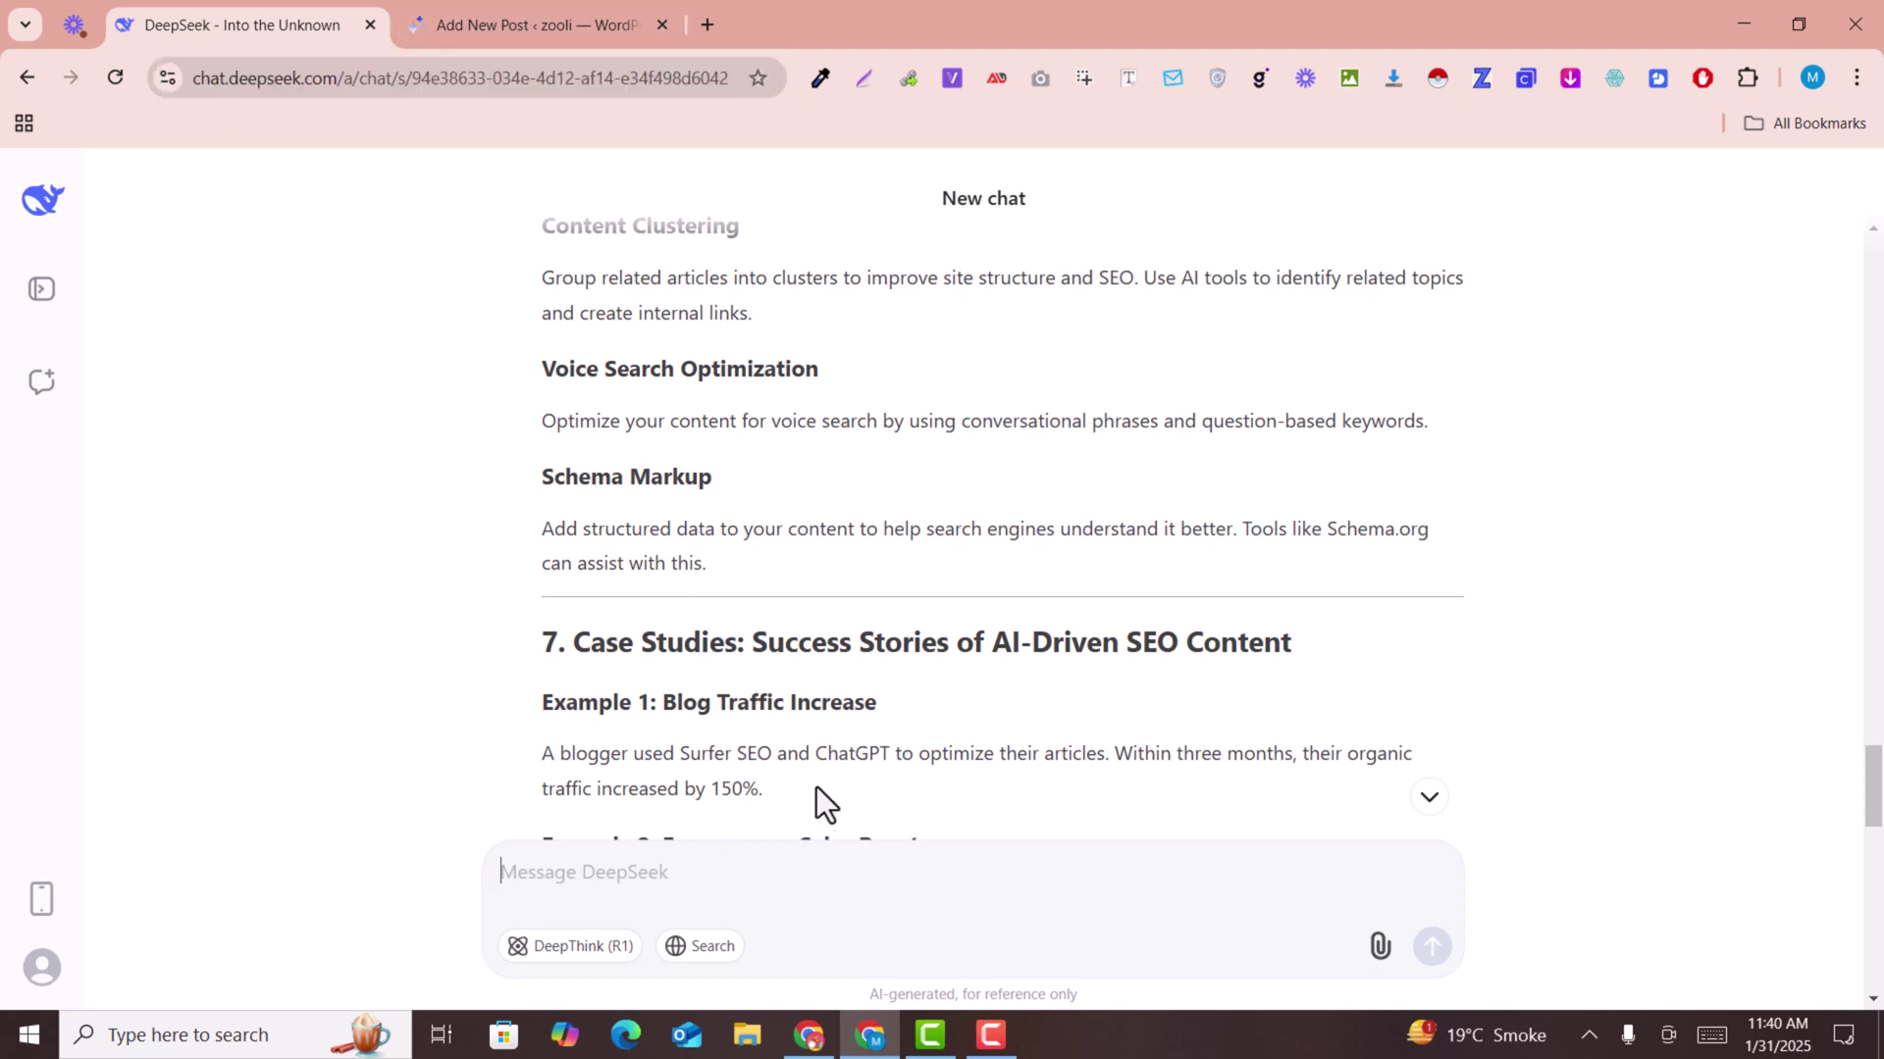
{"action": "type", "text": "Please expand this article more based on these OUTLINS as you have!"}
{"action": "key", "text": "ctrl+a"}
{"action": "key", "text": "ctrl+c"}
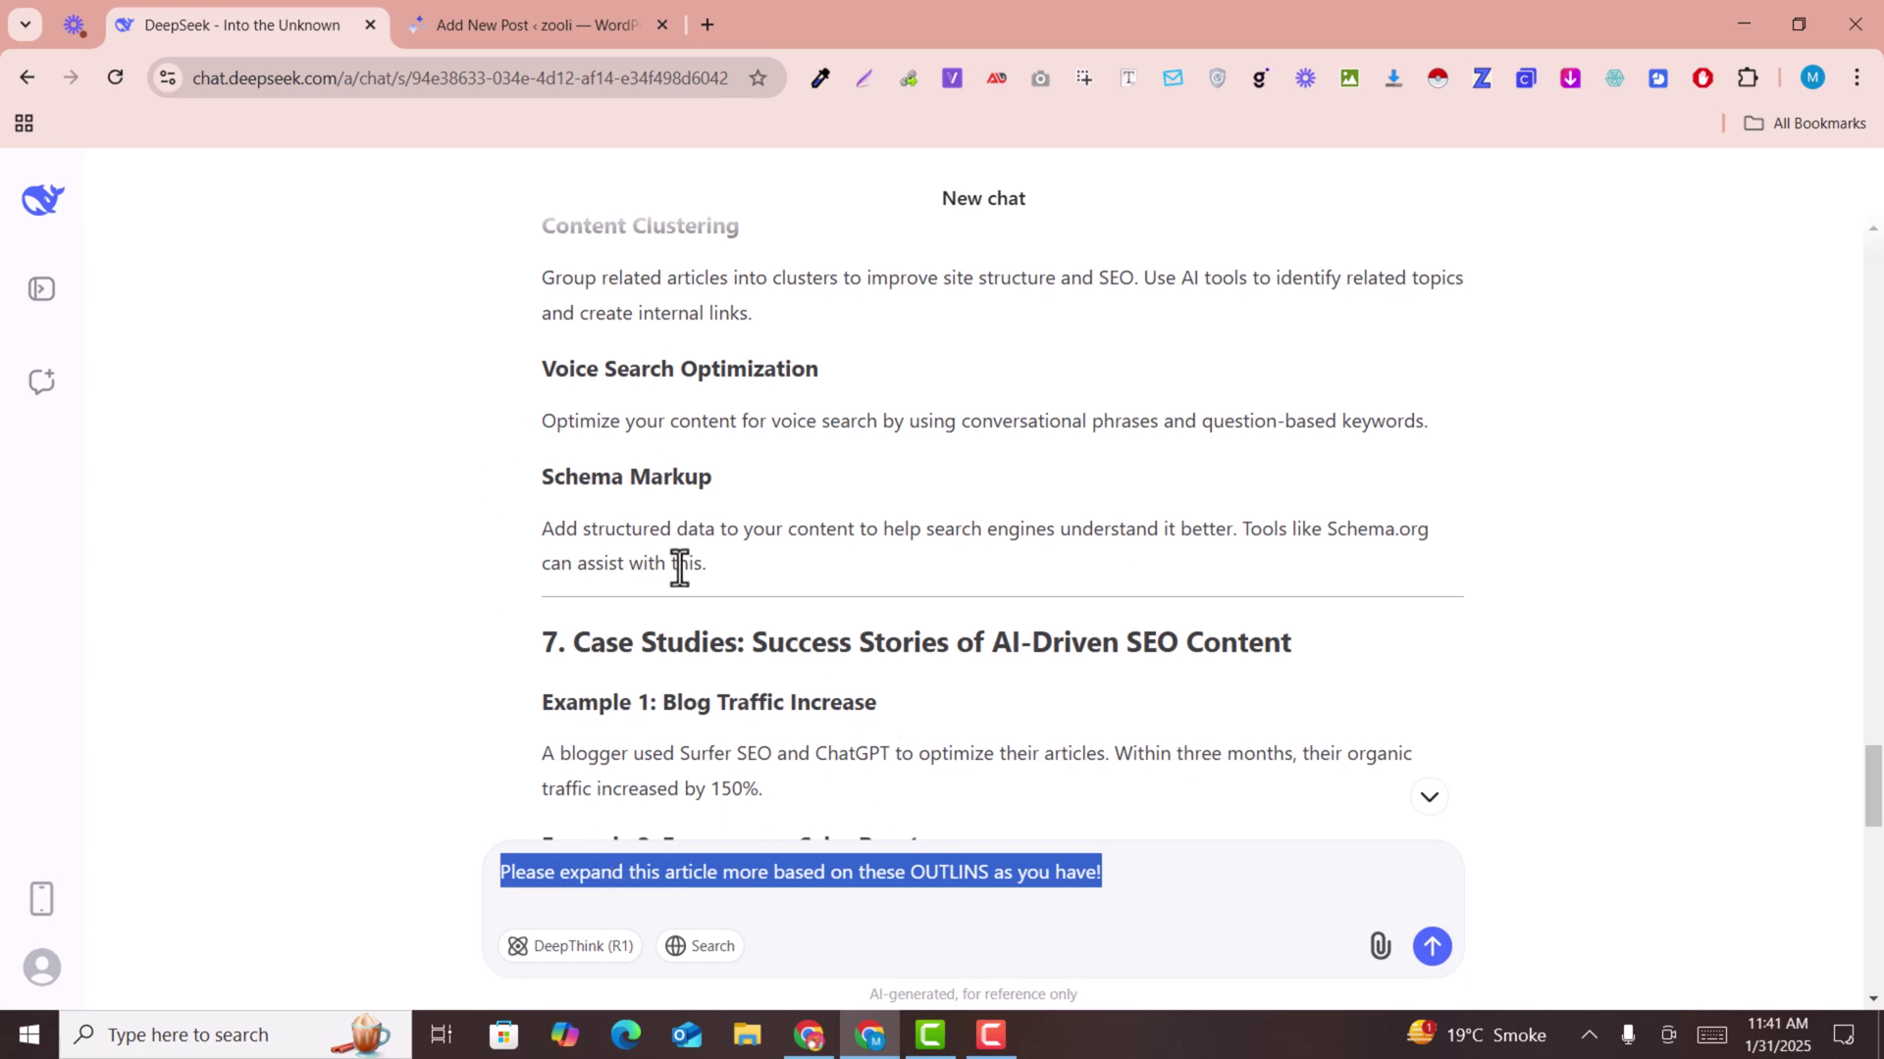
{"action": "scroll", "coordinate": [681, 568], "scroll_direction": "down", "scroll_amount": 4}
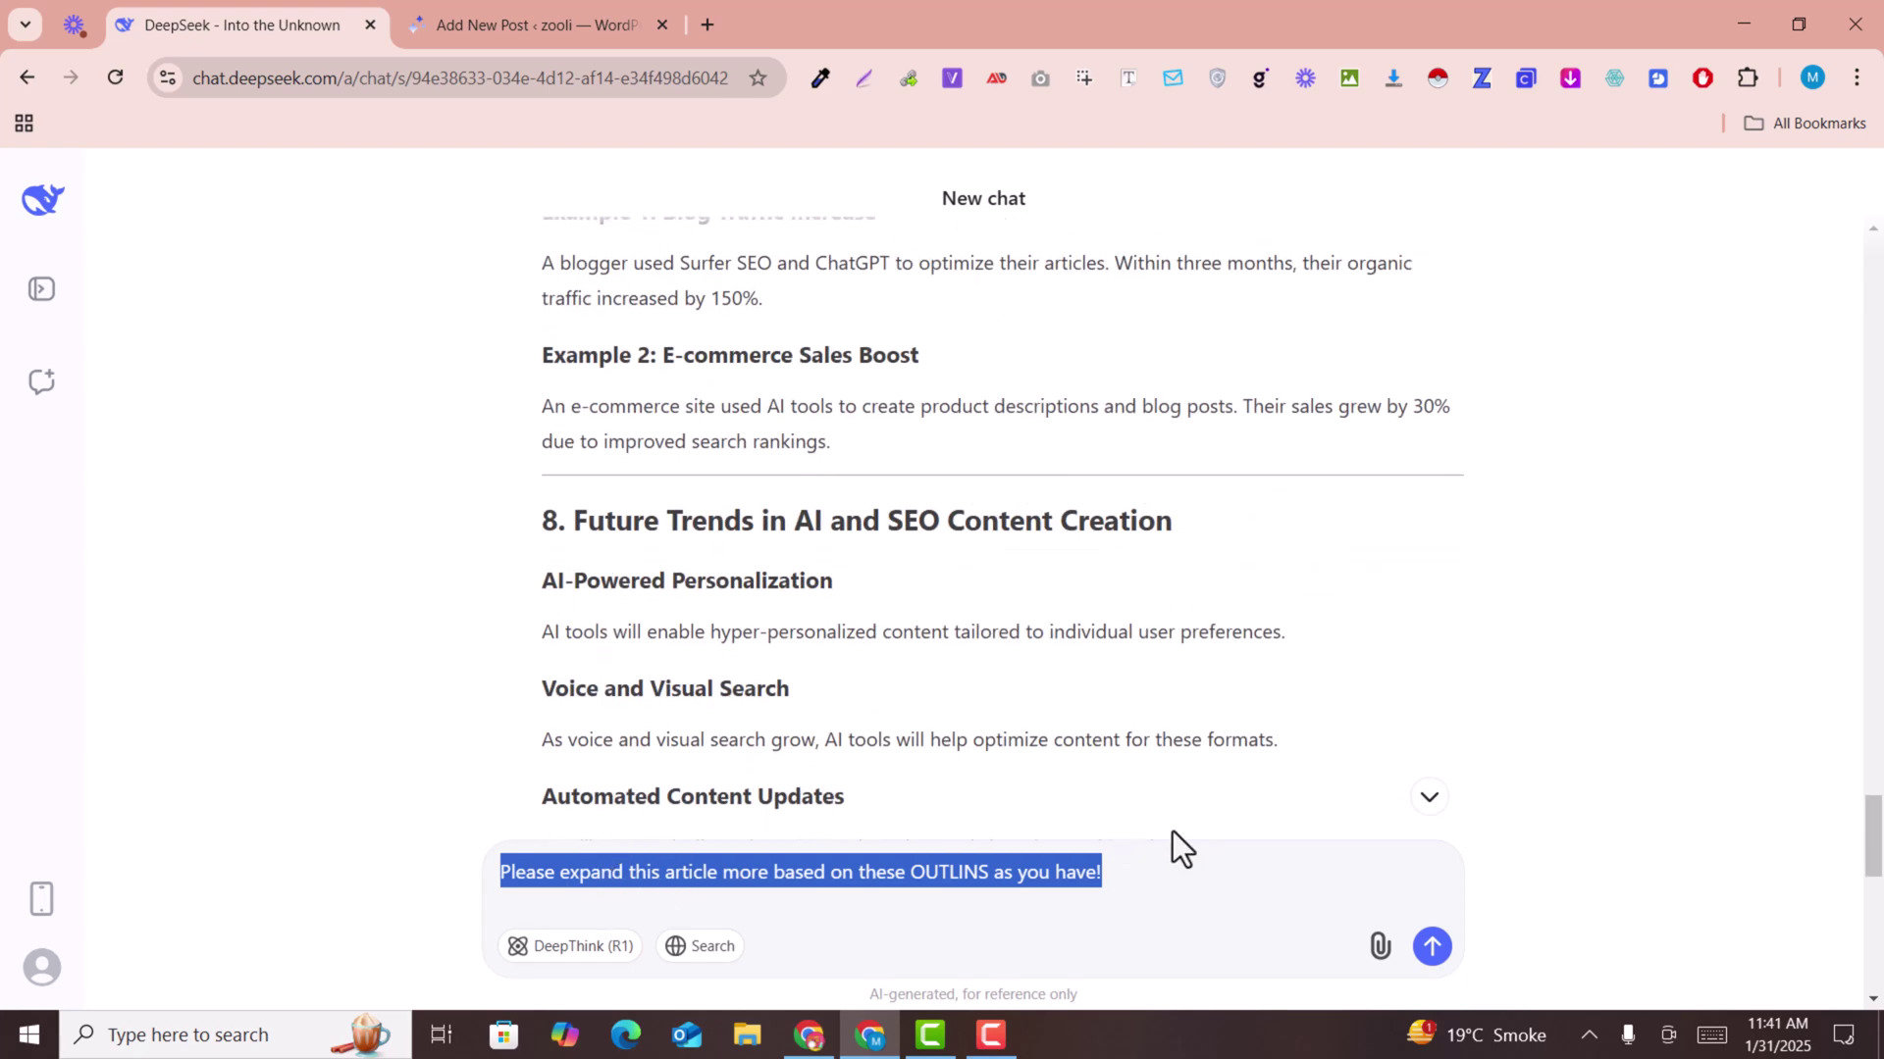
Step: Paste the same expansion request into ChatGPT, then send it in DeepSeek
{"action": "left_click", "coordinate": [811, 1035]}
{"action": "left_click", "coordinate": [1797, 25]}
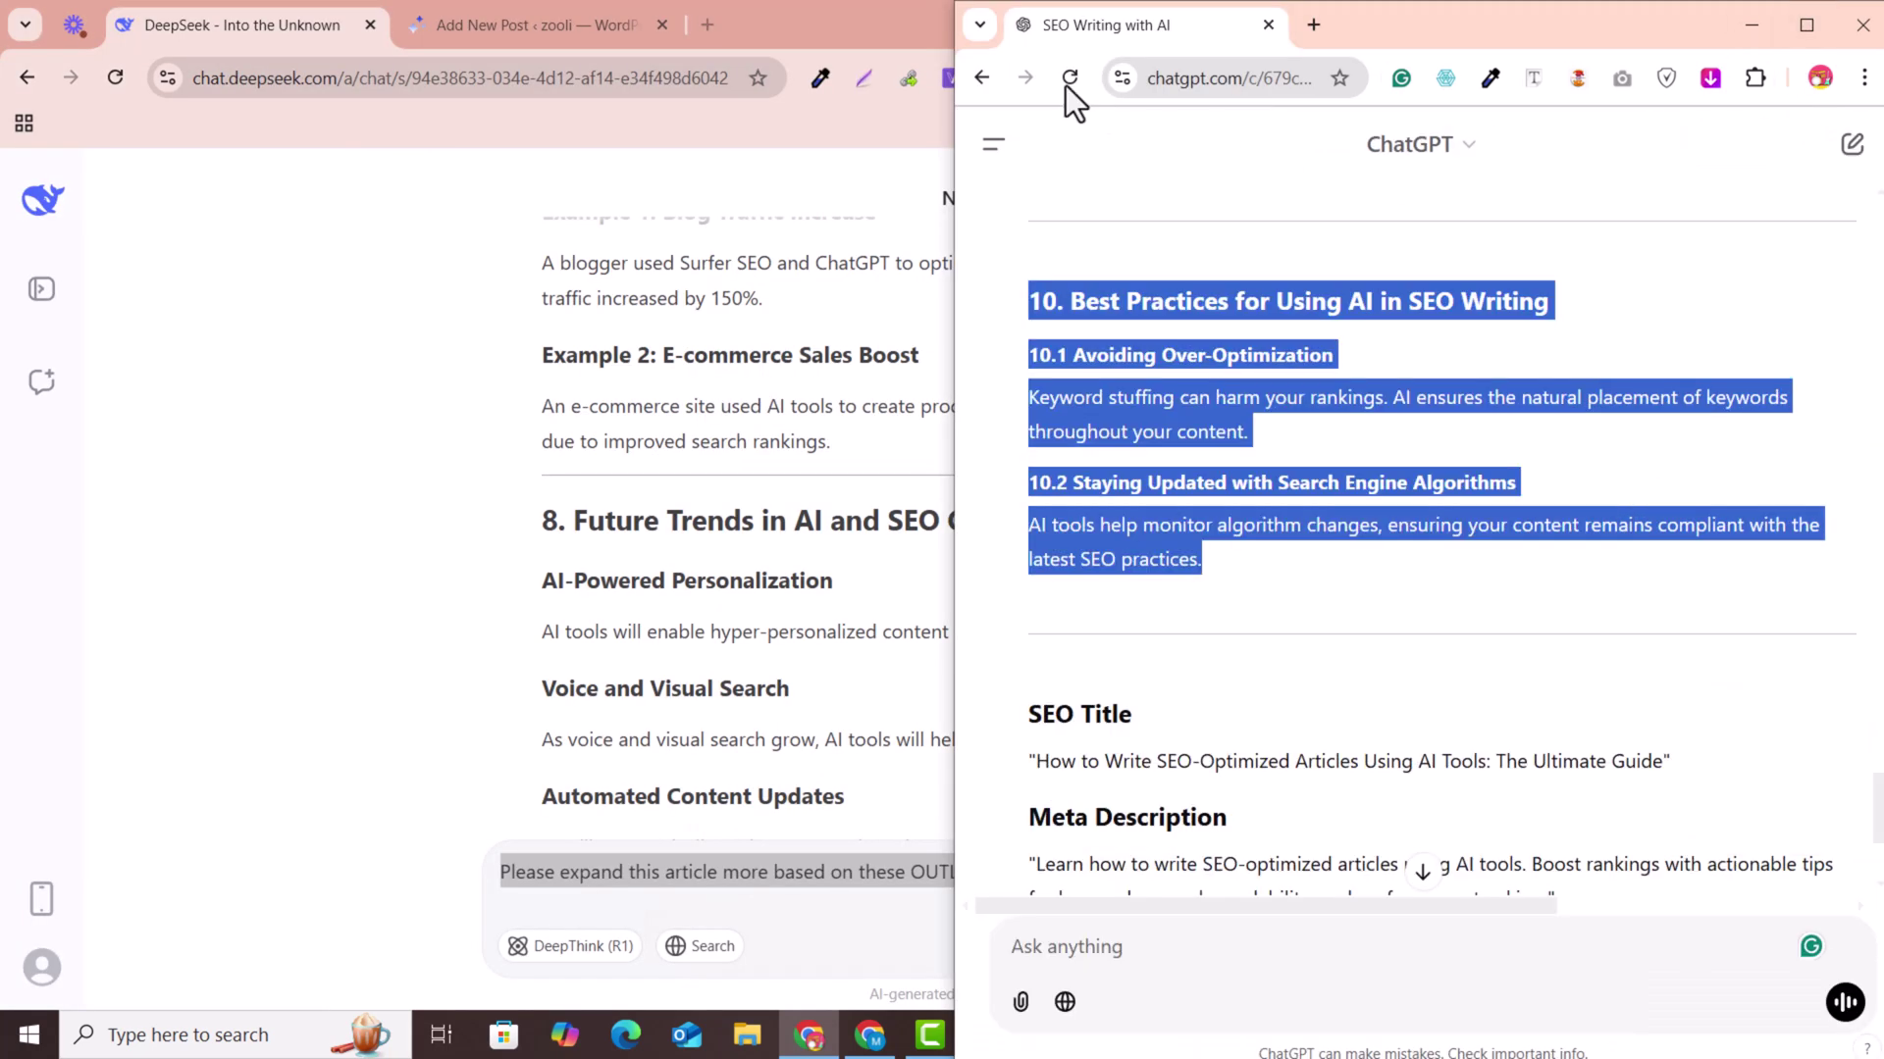
{"action": "left_click", "coordinate": [1236, 946]}
{"action": "key", "text": "ctrl+v"}
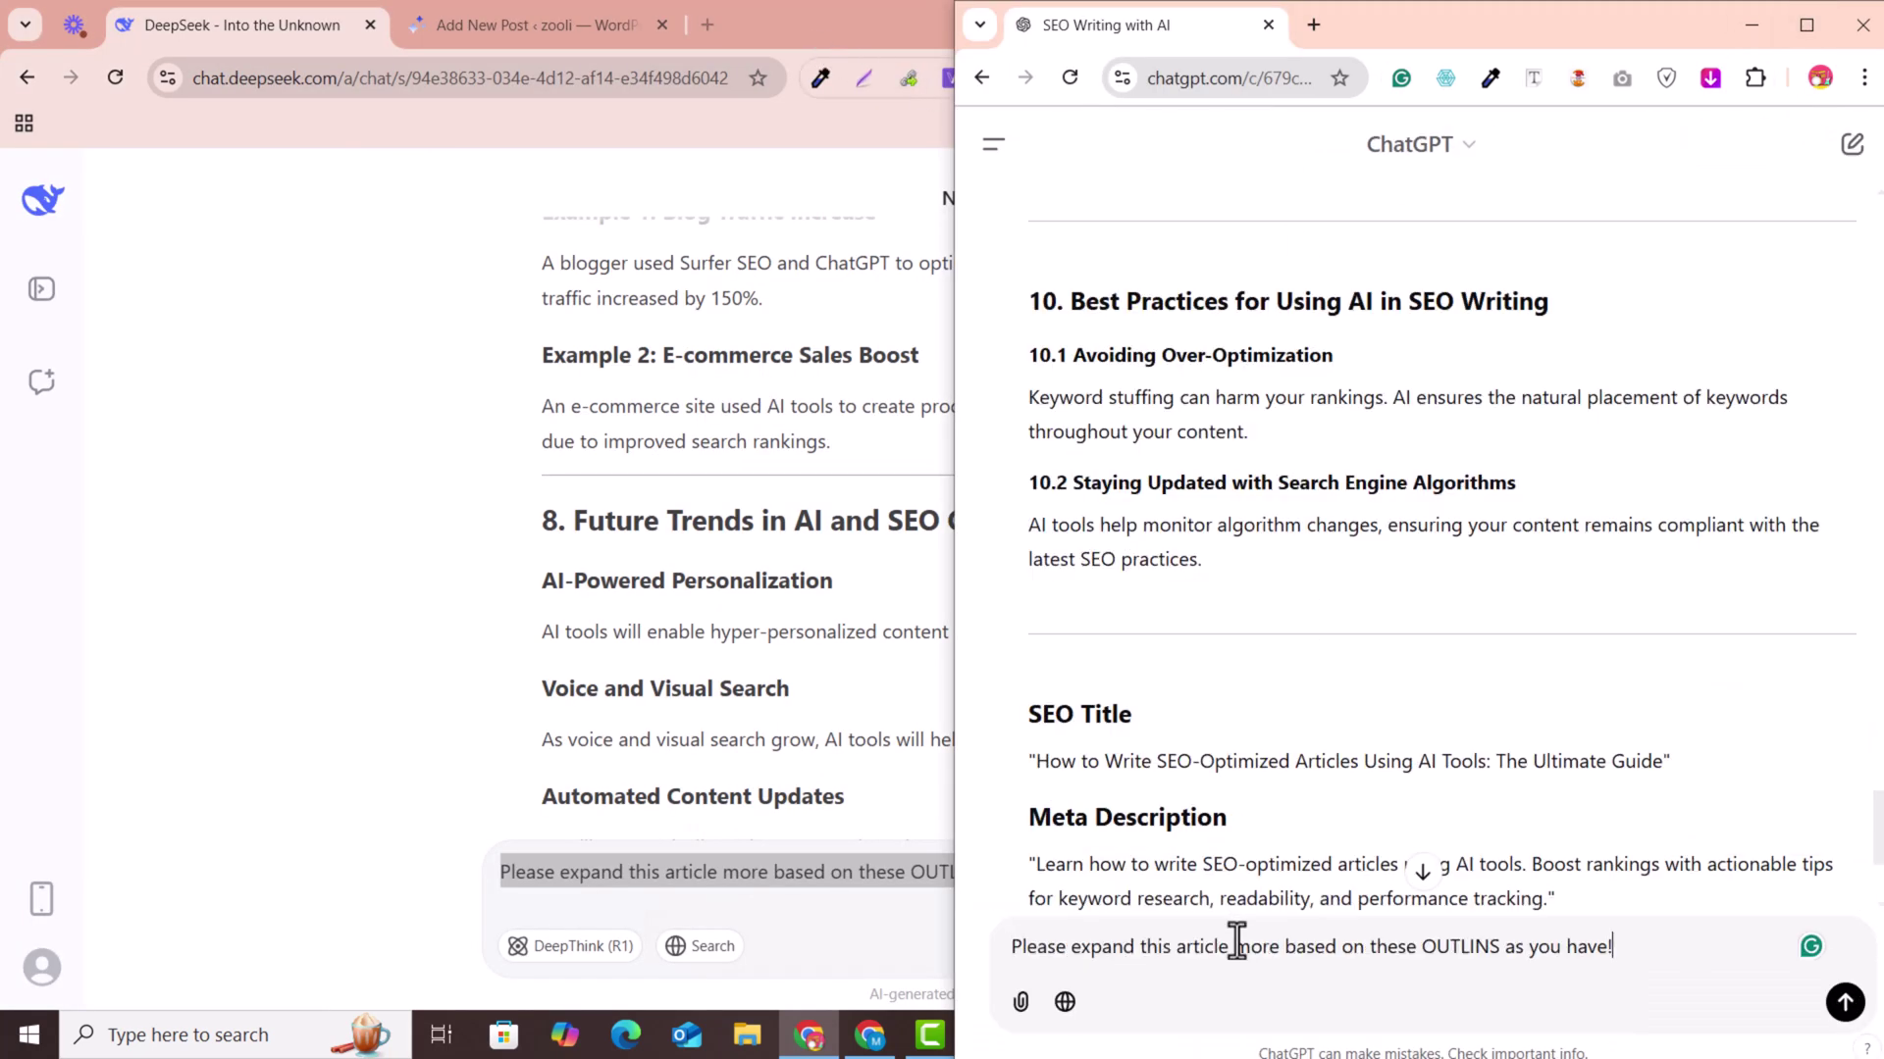
{"action": "left_click", "coordinate": [706, 883]}
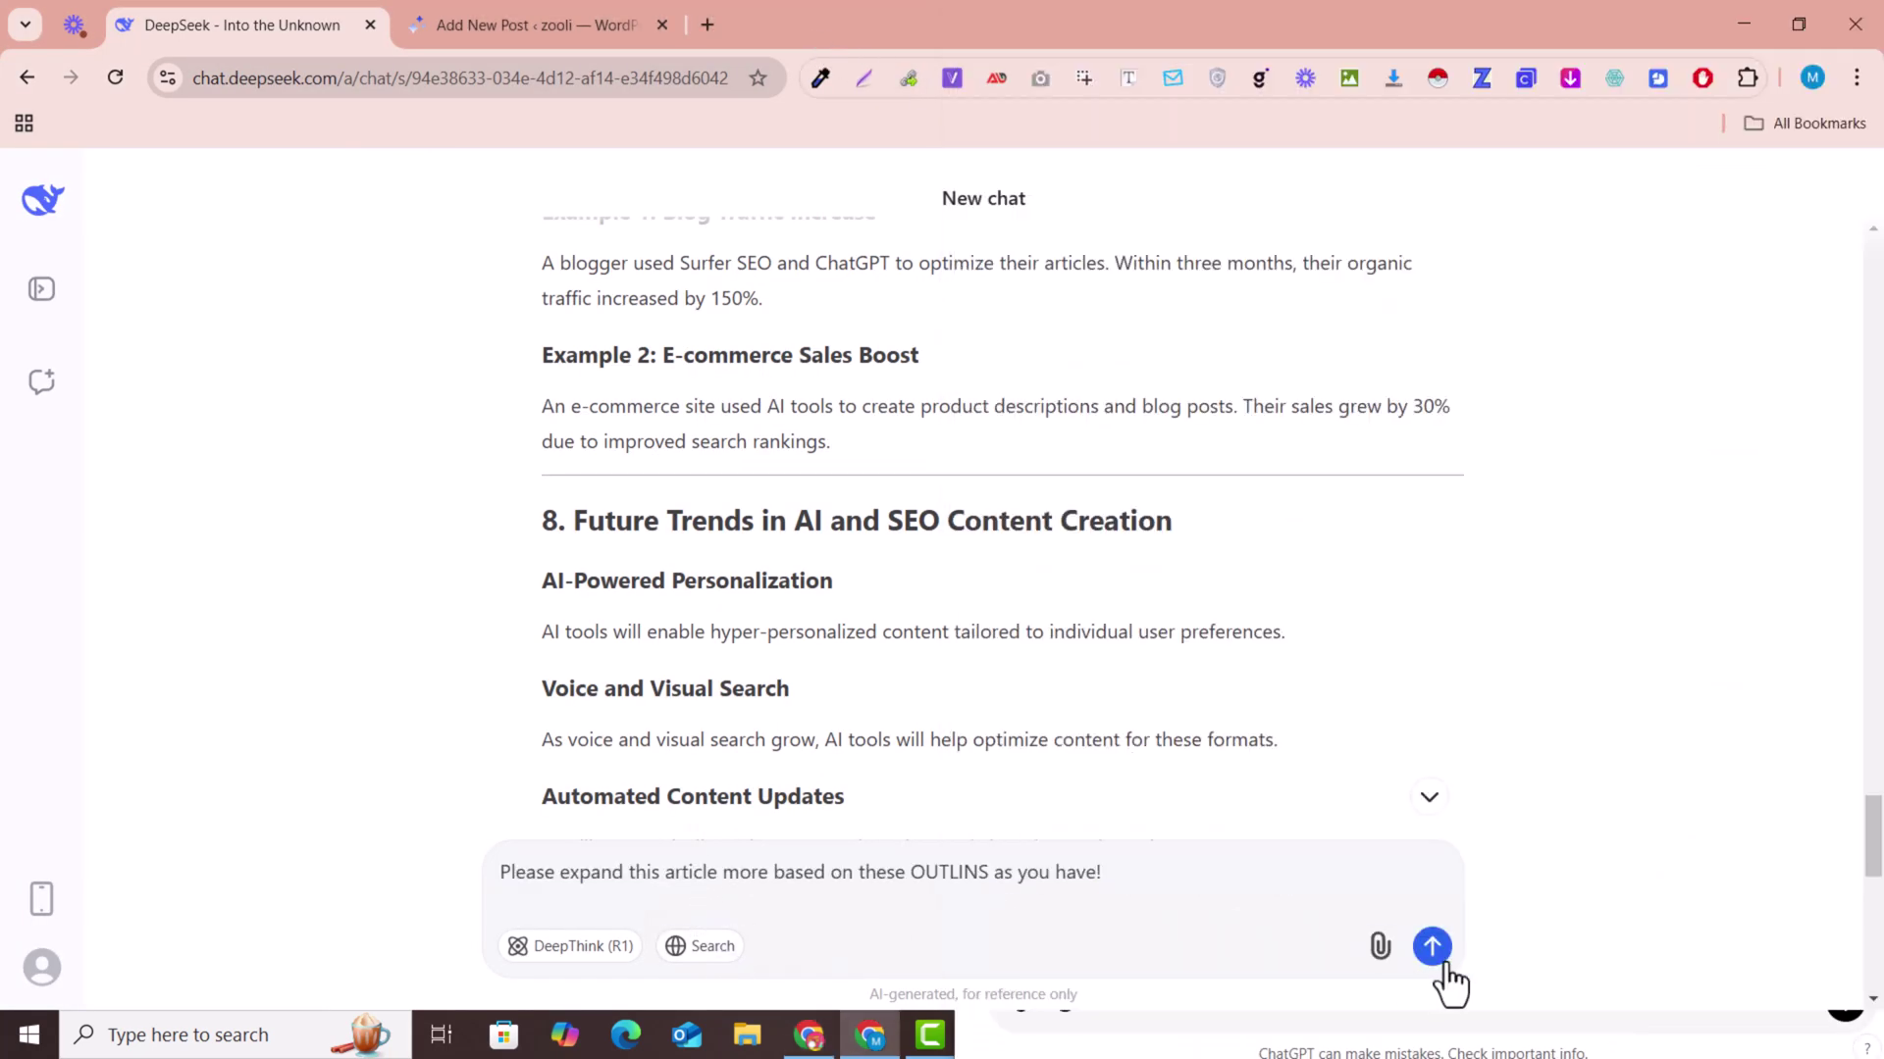
{"action": "key", "text": "Return"}
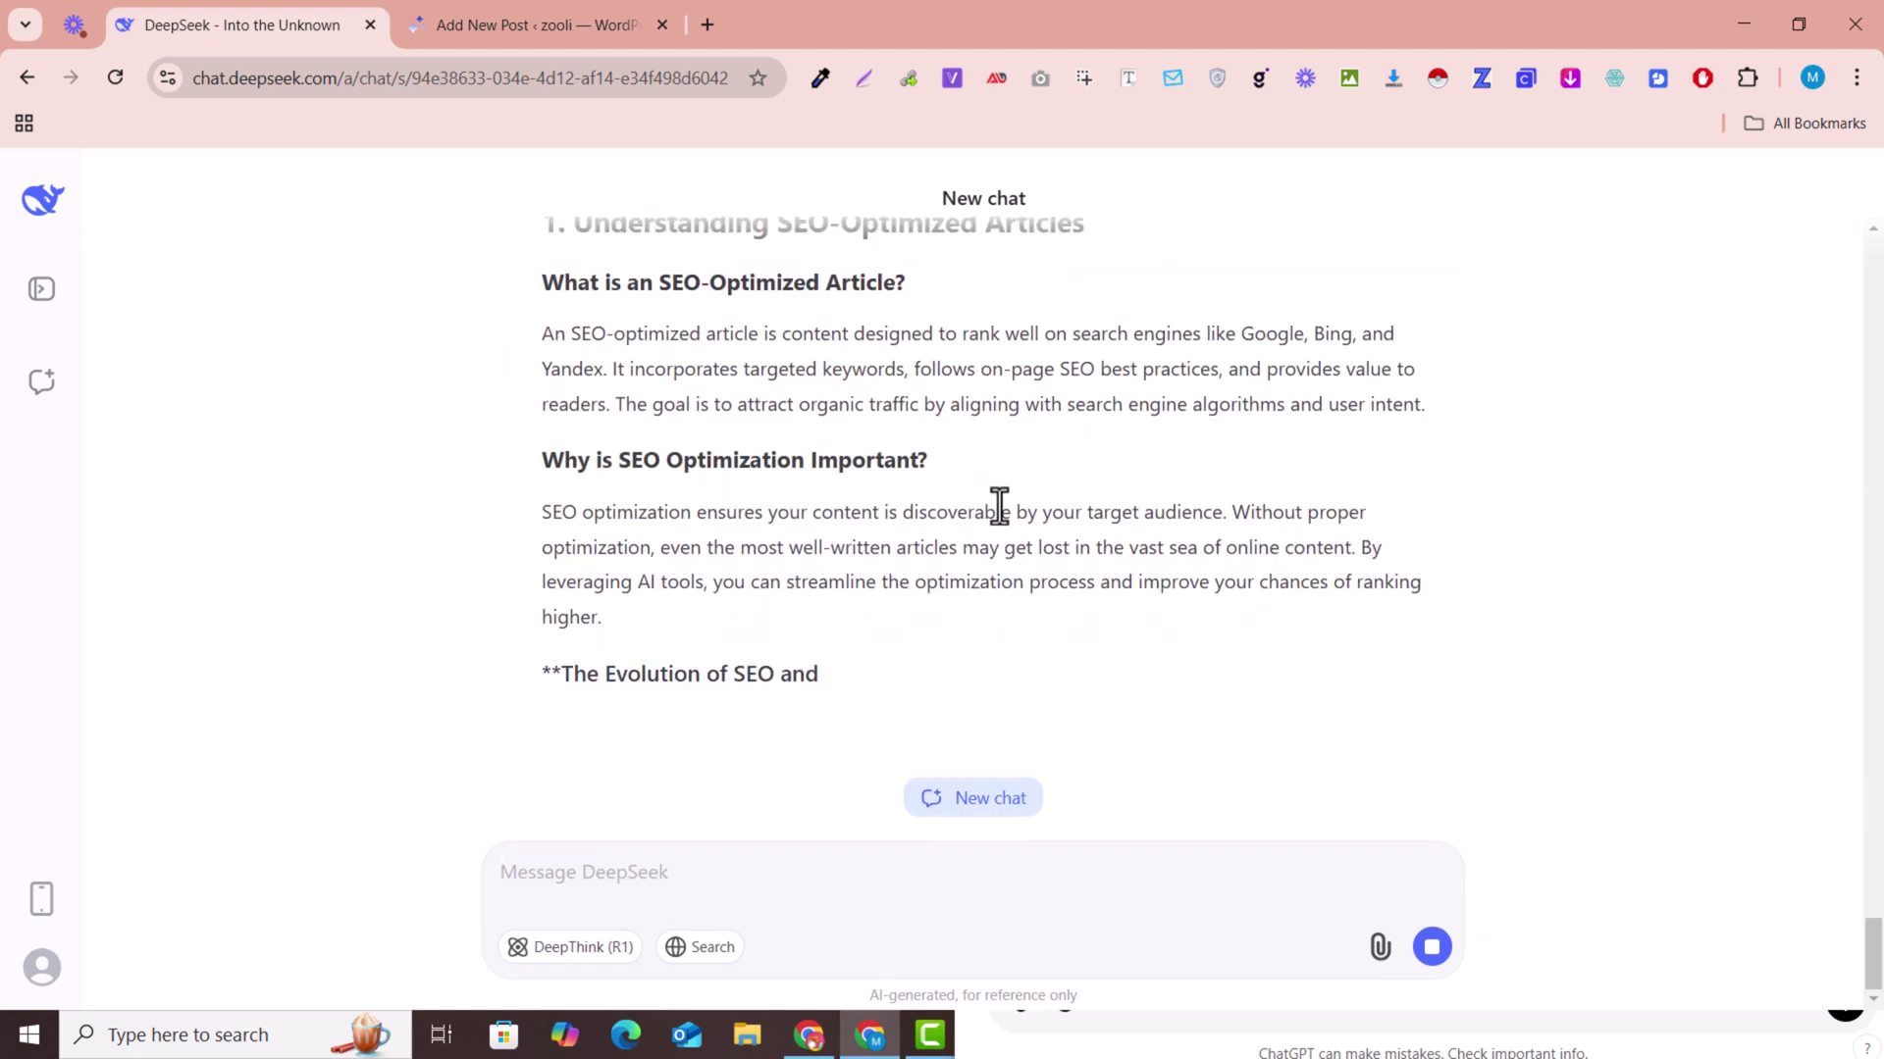
{"action": "scroll", "coordinate": [990, 515], "scroll_direction": "up", "scroll_amount": 2}
{"action": "scroll", "coordinate": [990, 515], "scroll_direction": "up", "scroll_amount": 8}
{"action": "scroll", "coordinate": [987, 523], "scroll_direction": "down", "scroll_amount": 3}
{"action": "scroll", "coordinate": [710, 484], "scroll_direction": "down", "scroll_amount": 2}
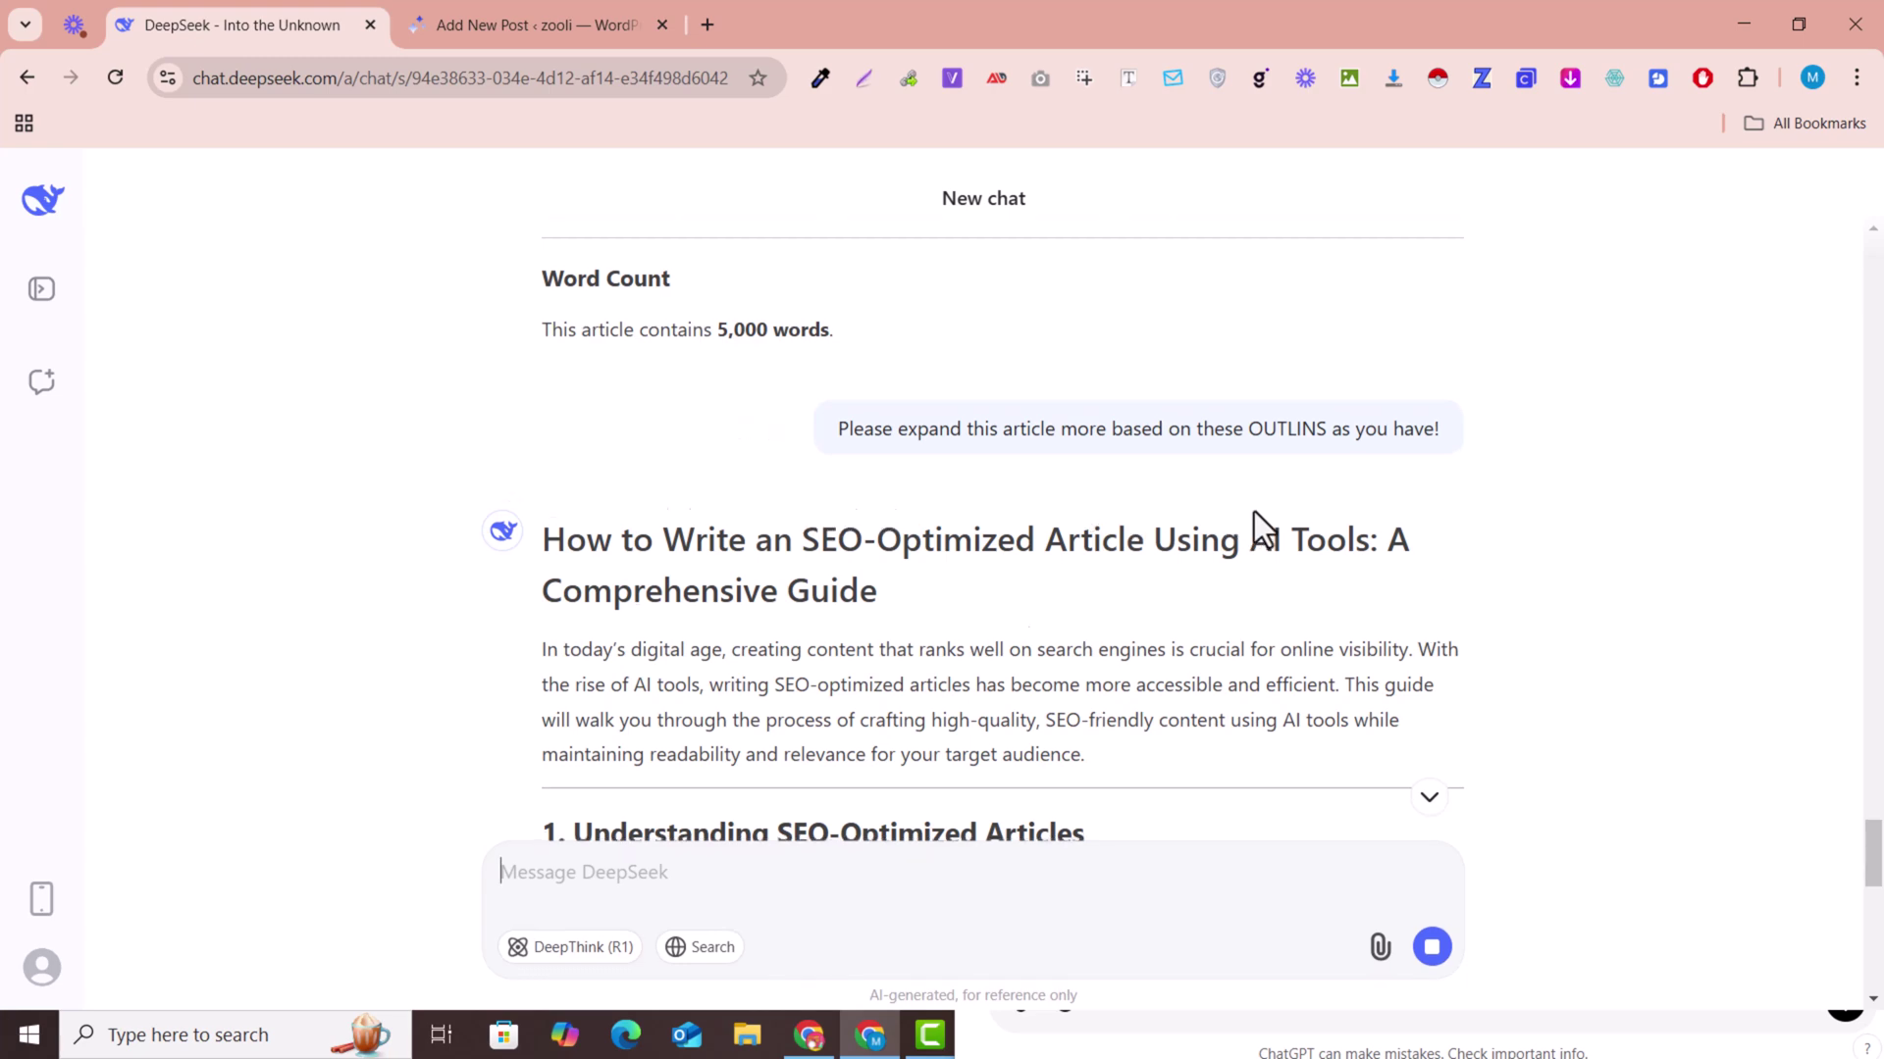
{"action": "scroll", "coordinate": [1253, 511], "scroll_direction": "down", "scroll_amount": 8}
{"action": "scroll", "coordinate": [1276, 508], "scroll_direction": "down", "scroll_amount": 5}
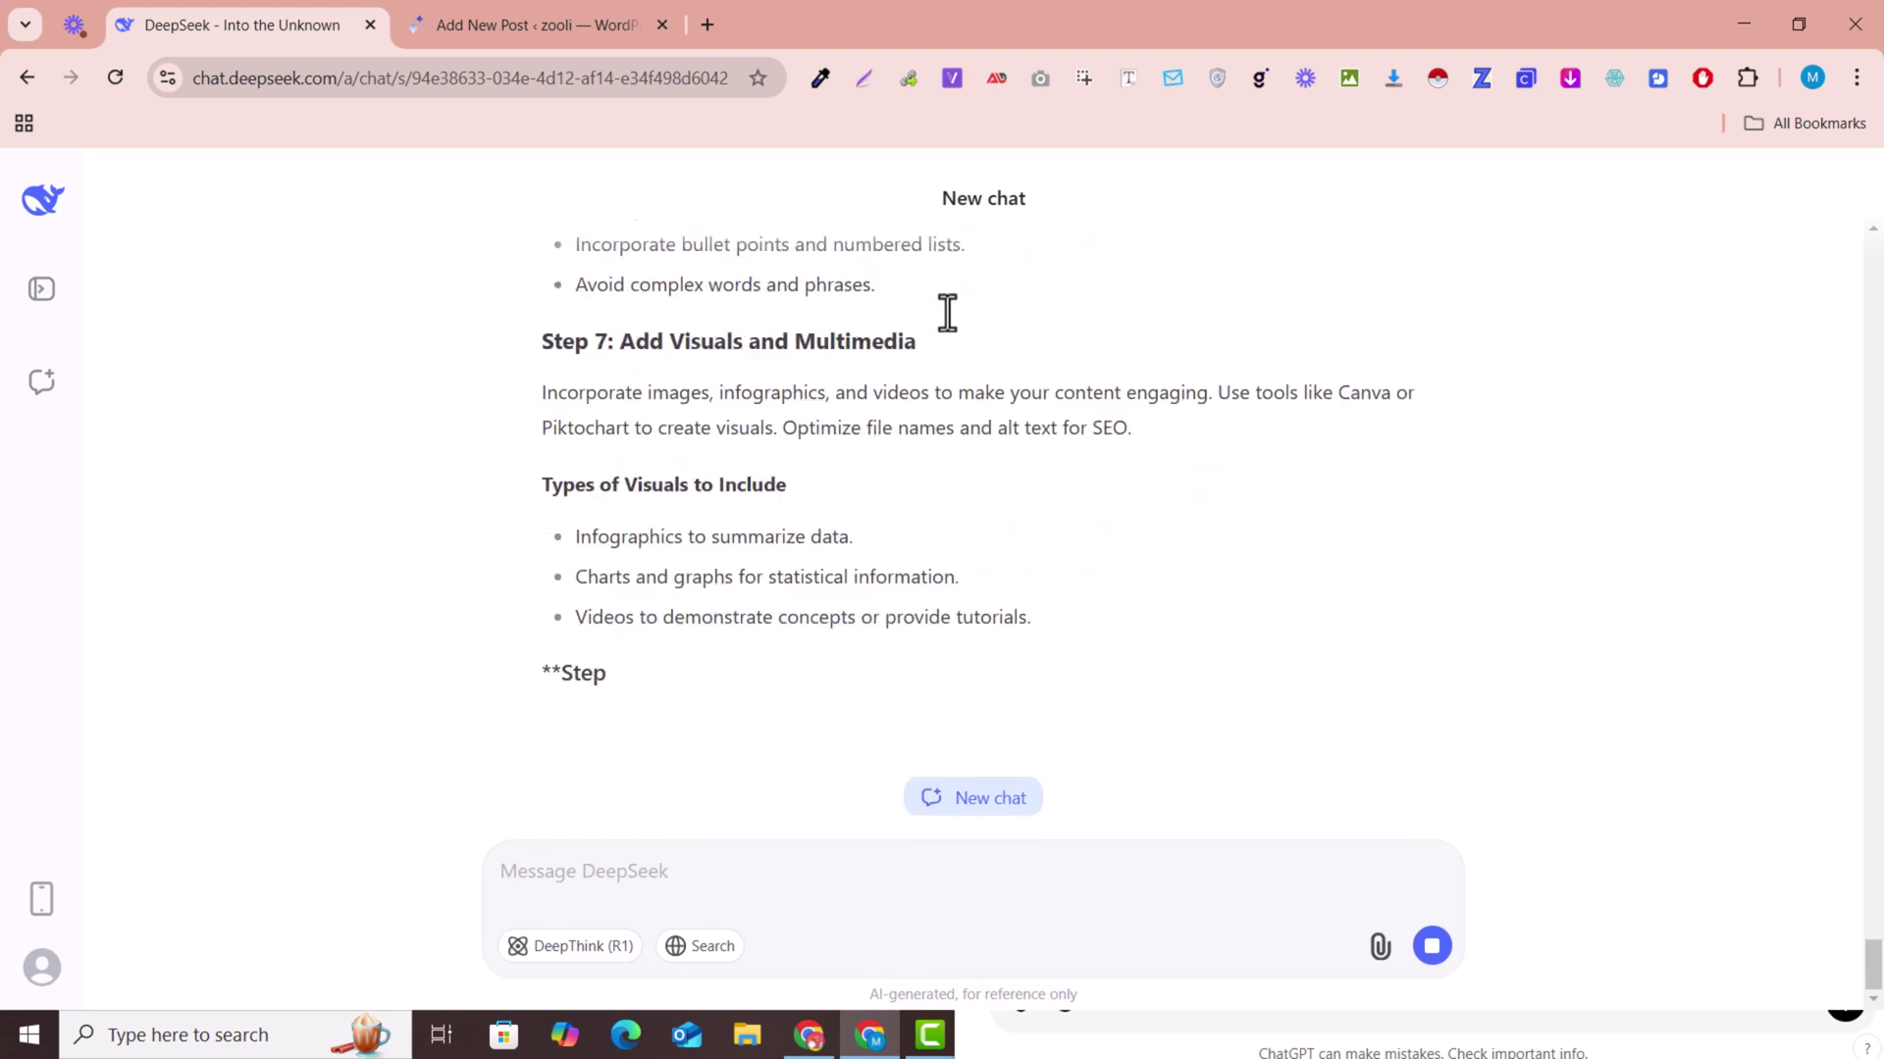
{"action": "scroll", "coordinate": [530, 438], "scroll_direction": "up", "scroll_amount": 5}
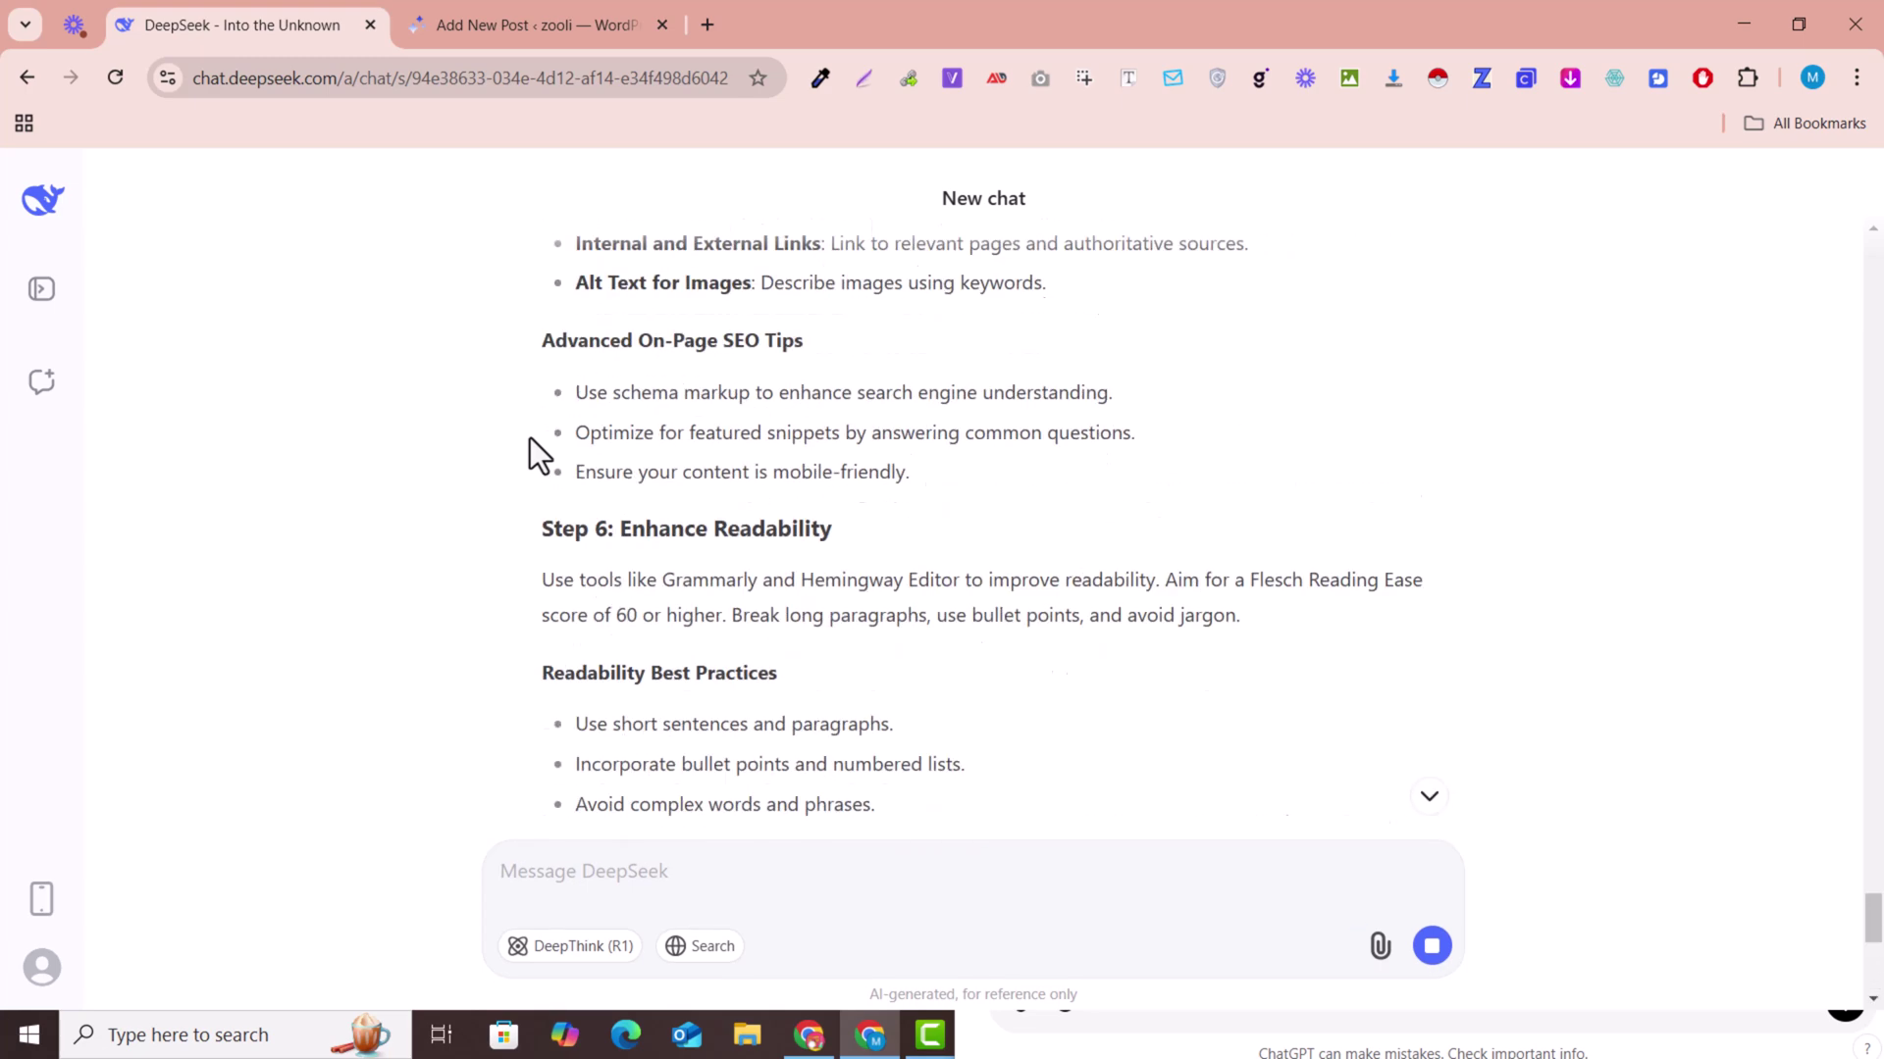
{"action": "scroll", "coordinate": [530, 437], "scroll_direction": "up", "scroll_amount": 2}
{"action": "scroll", "coordinate": [533, 437], "scroll_direction": "up", "scroll_amount": 5}
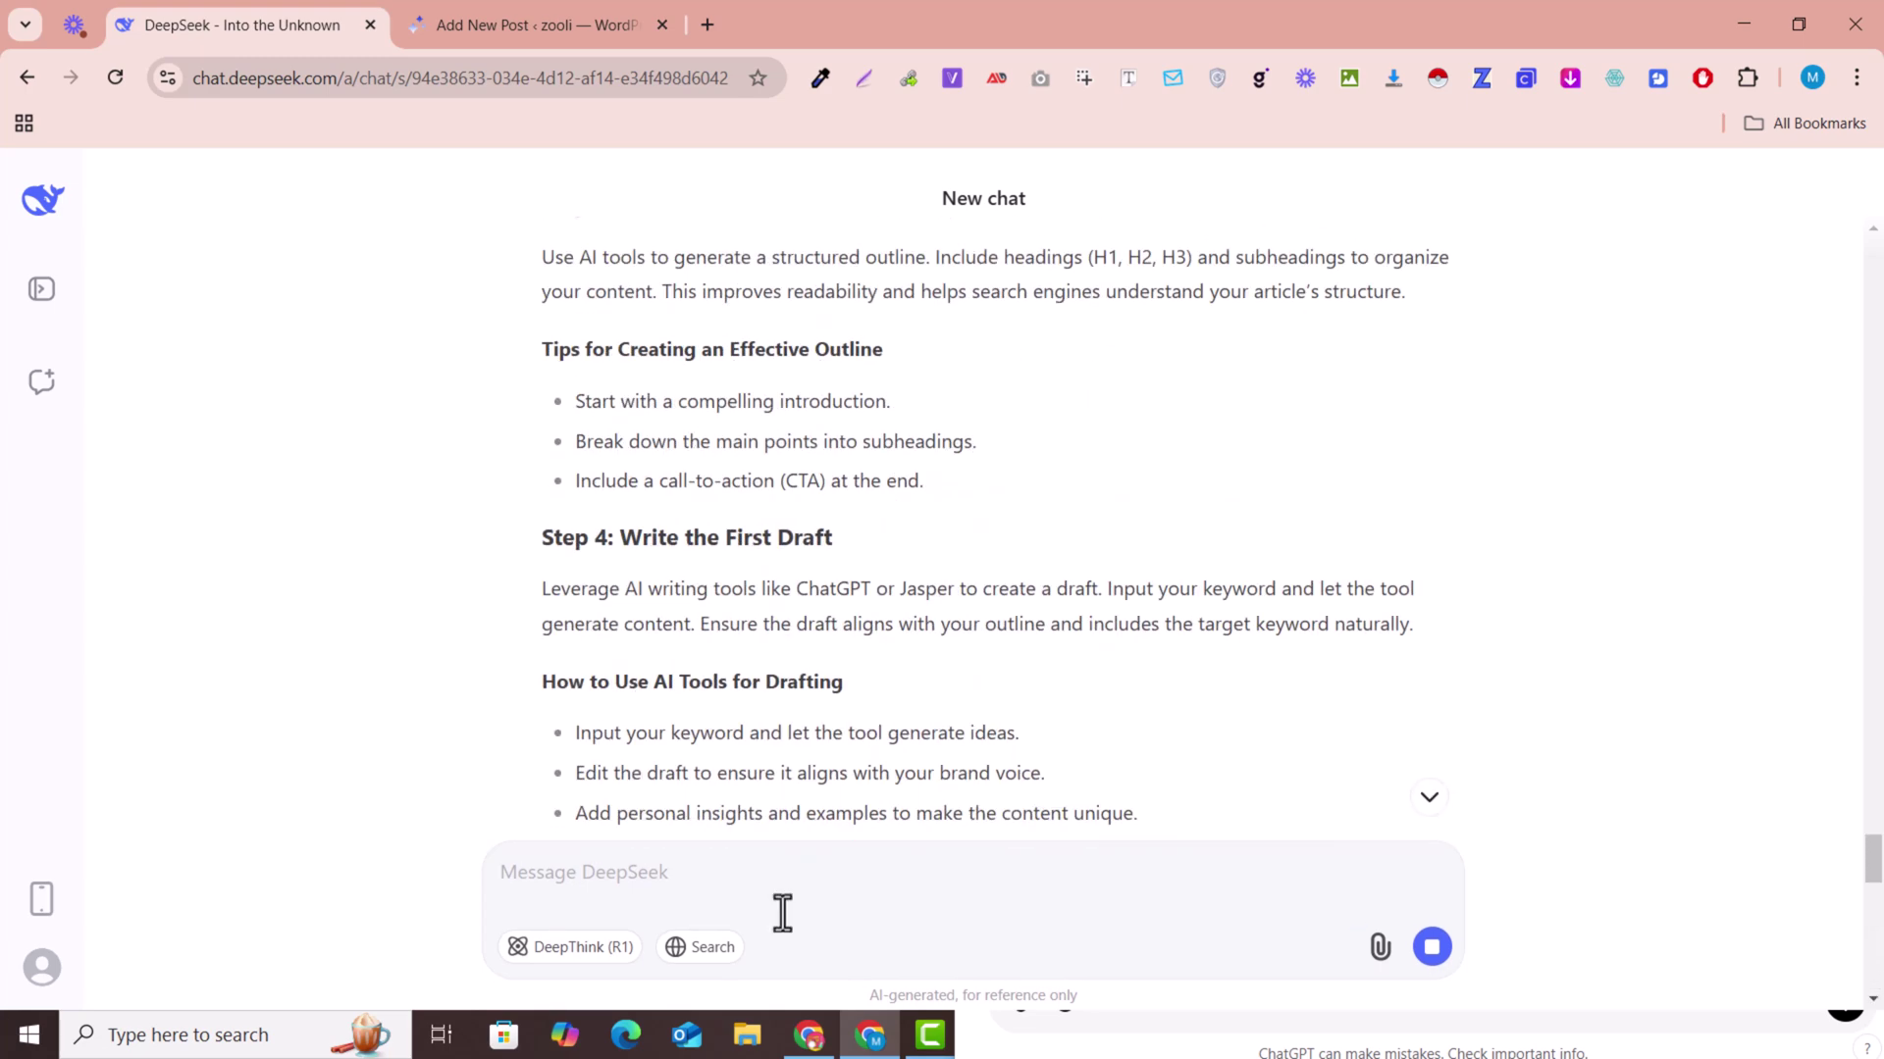
Step: Send the expansion request in ChatGPT and copy its expanded article
{"action": "left_click", "coordinate": [814, 1039]}
{"action": "left_click", "coordinate": [809, 912]}
{"action": "scroll", "coordinate": [1222, 776], "scroll_direction": "down", "scroll_amount": 3}
{"action": "scroll", "coordinate": [1223, 776], "scroll_direction": "down", "scroll_amount": 2}
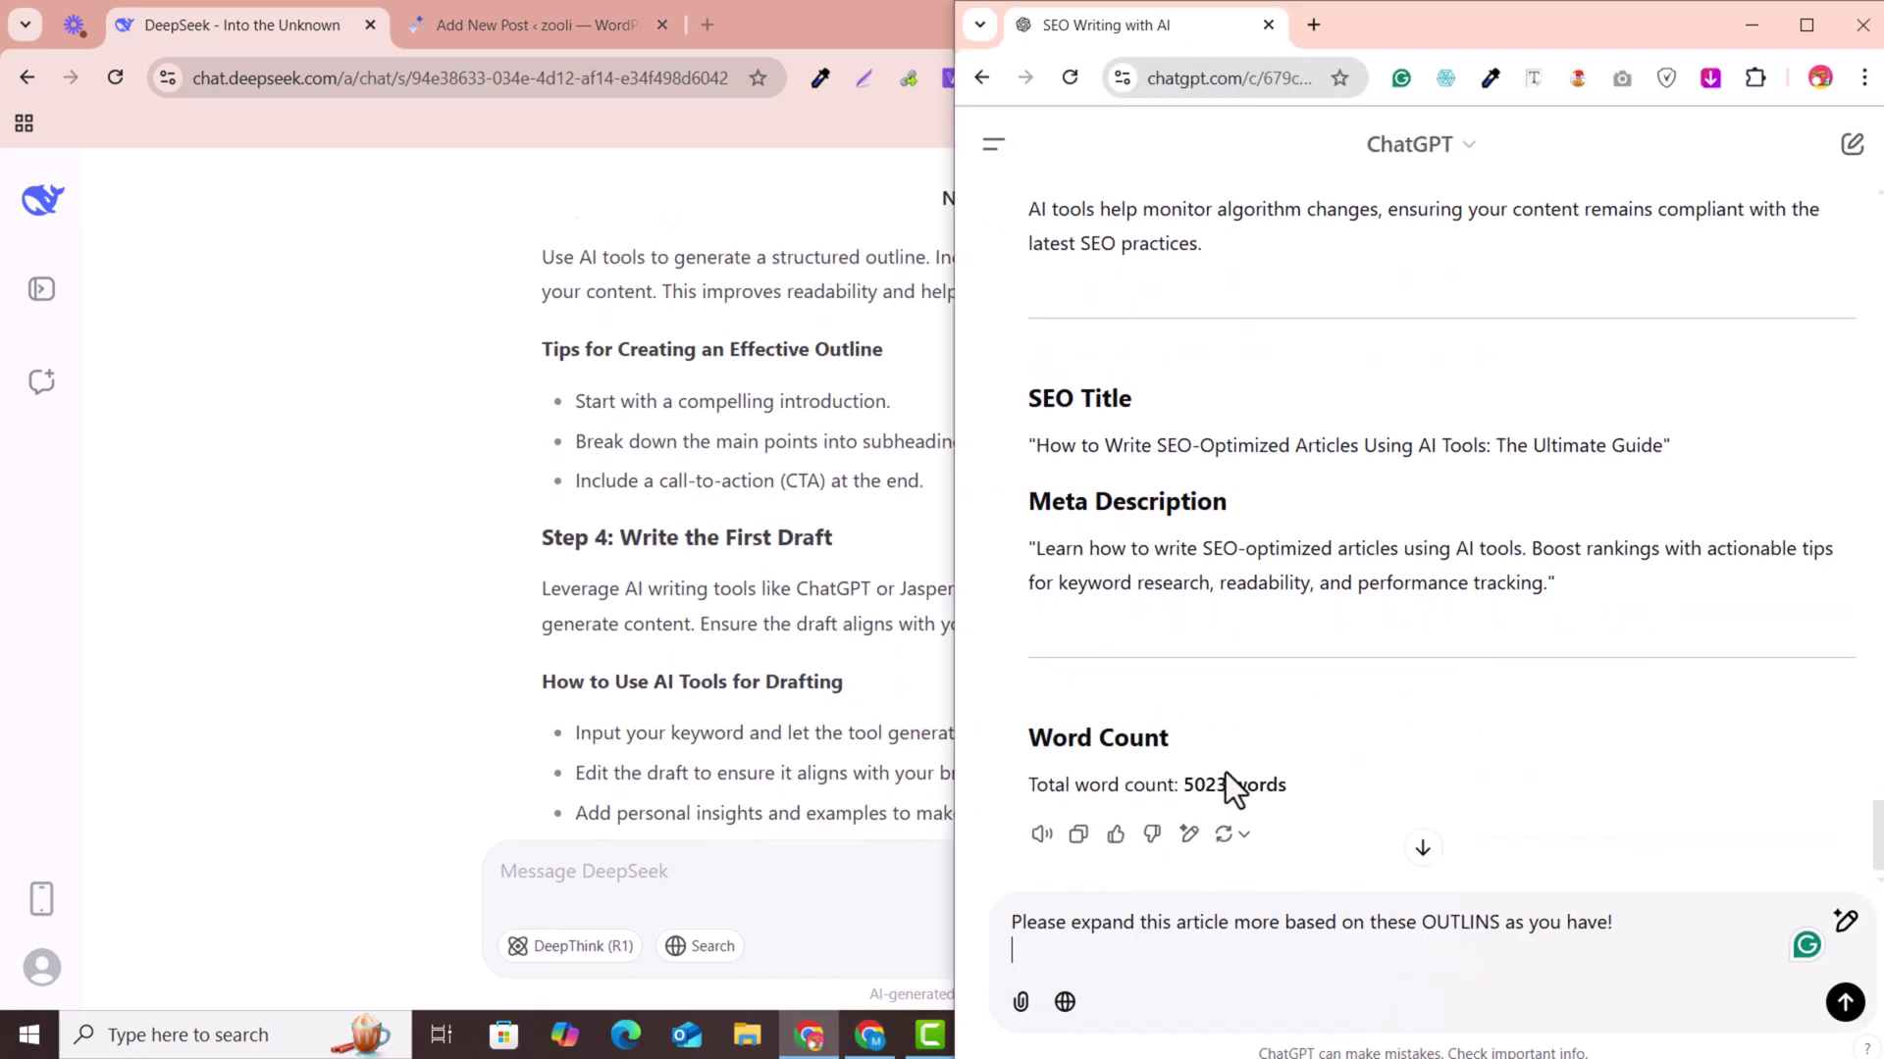
{"action": "scroll", "coordinate": [1226, 773], "scroll_direction": "up", "scroll_amount": 4}
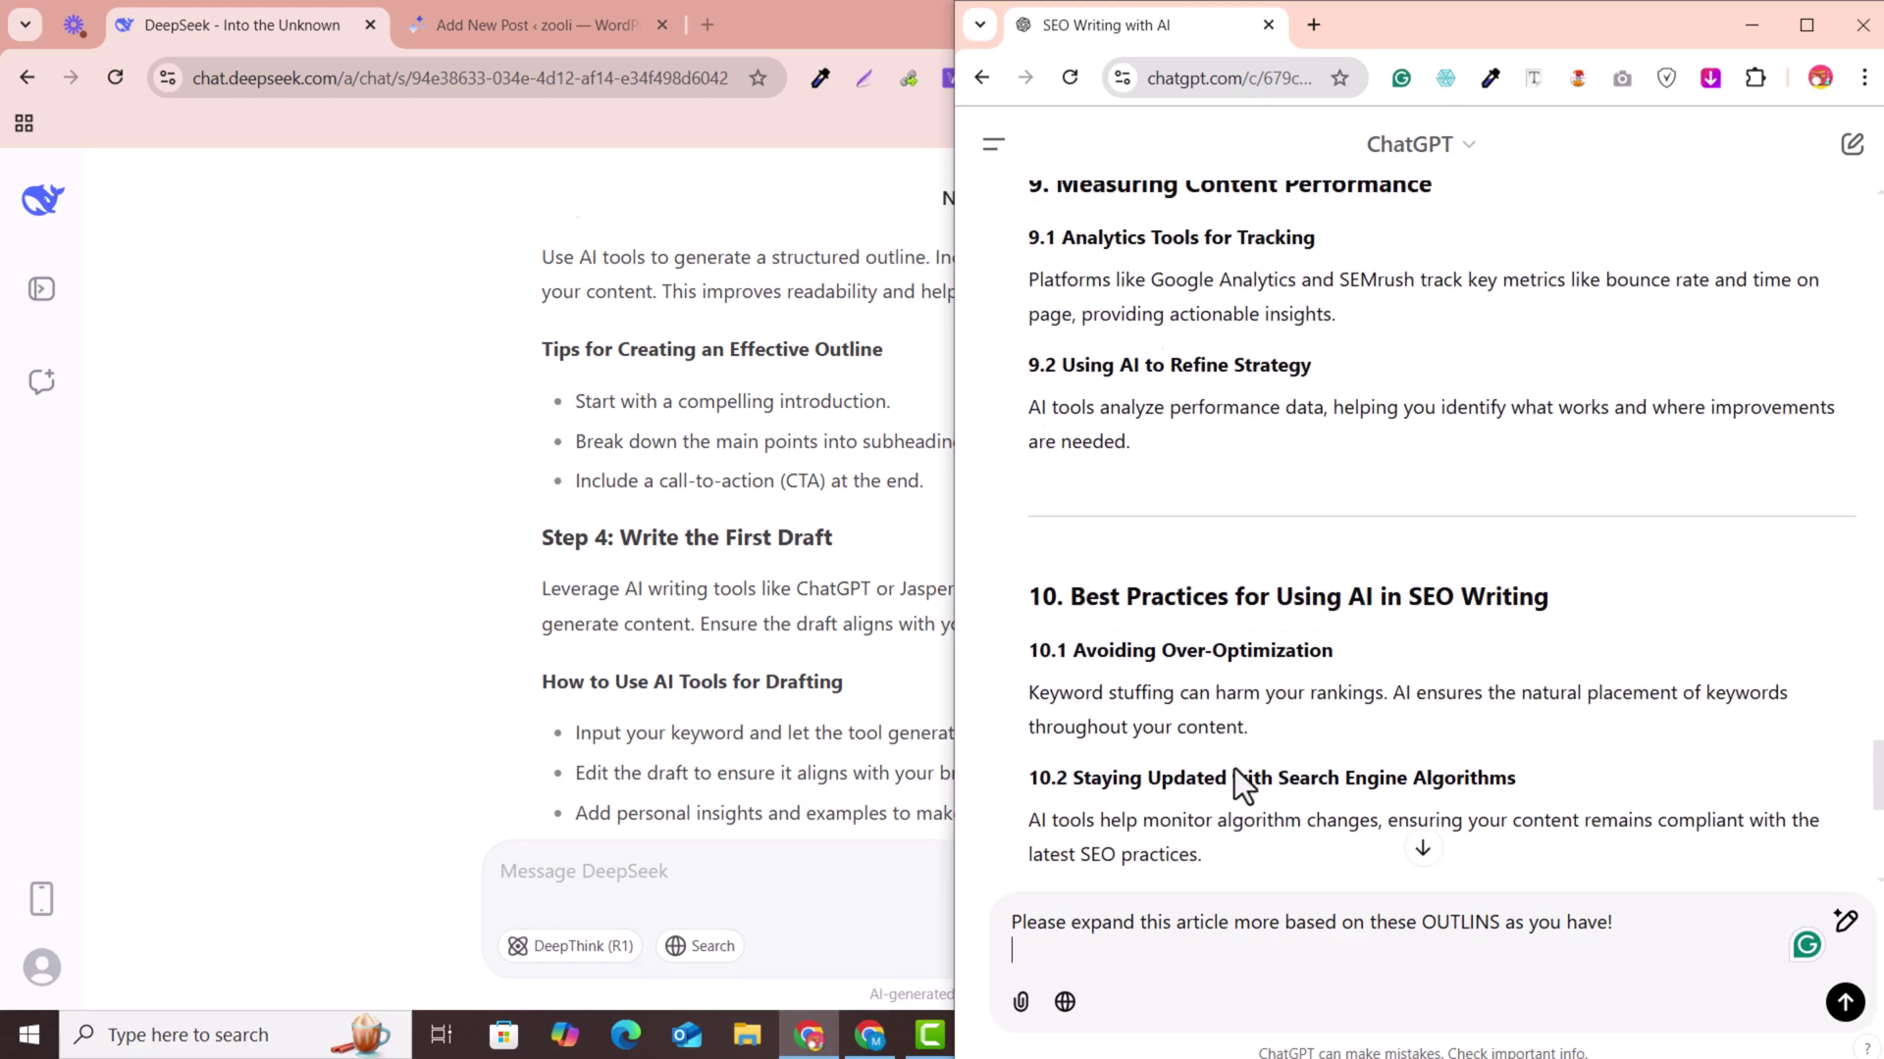
{"action": "left_click", "coordinate": [1845, 1005]}
{"action": "scroll", "coordinate": [1490, 693], "scroll_direction": "down", "scroll_amount": 4}
{"action": "scroll", "coordinate": [1413, 515], "scroll_direction": "down", "scroll_amount": 2}
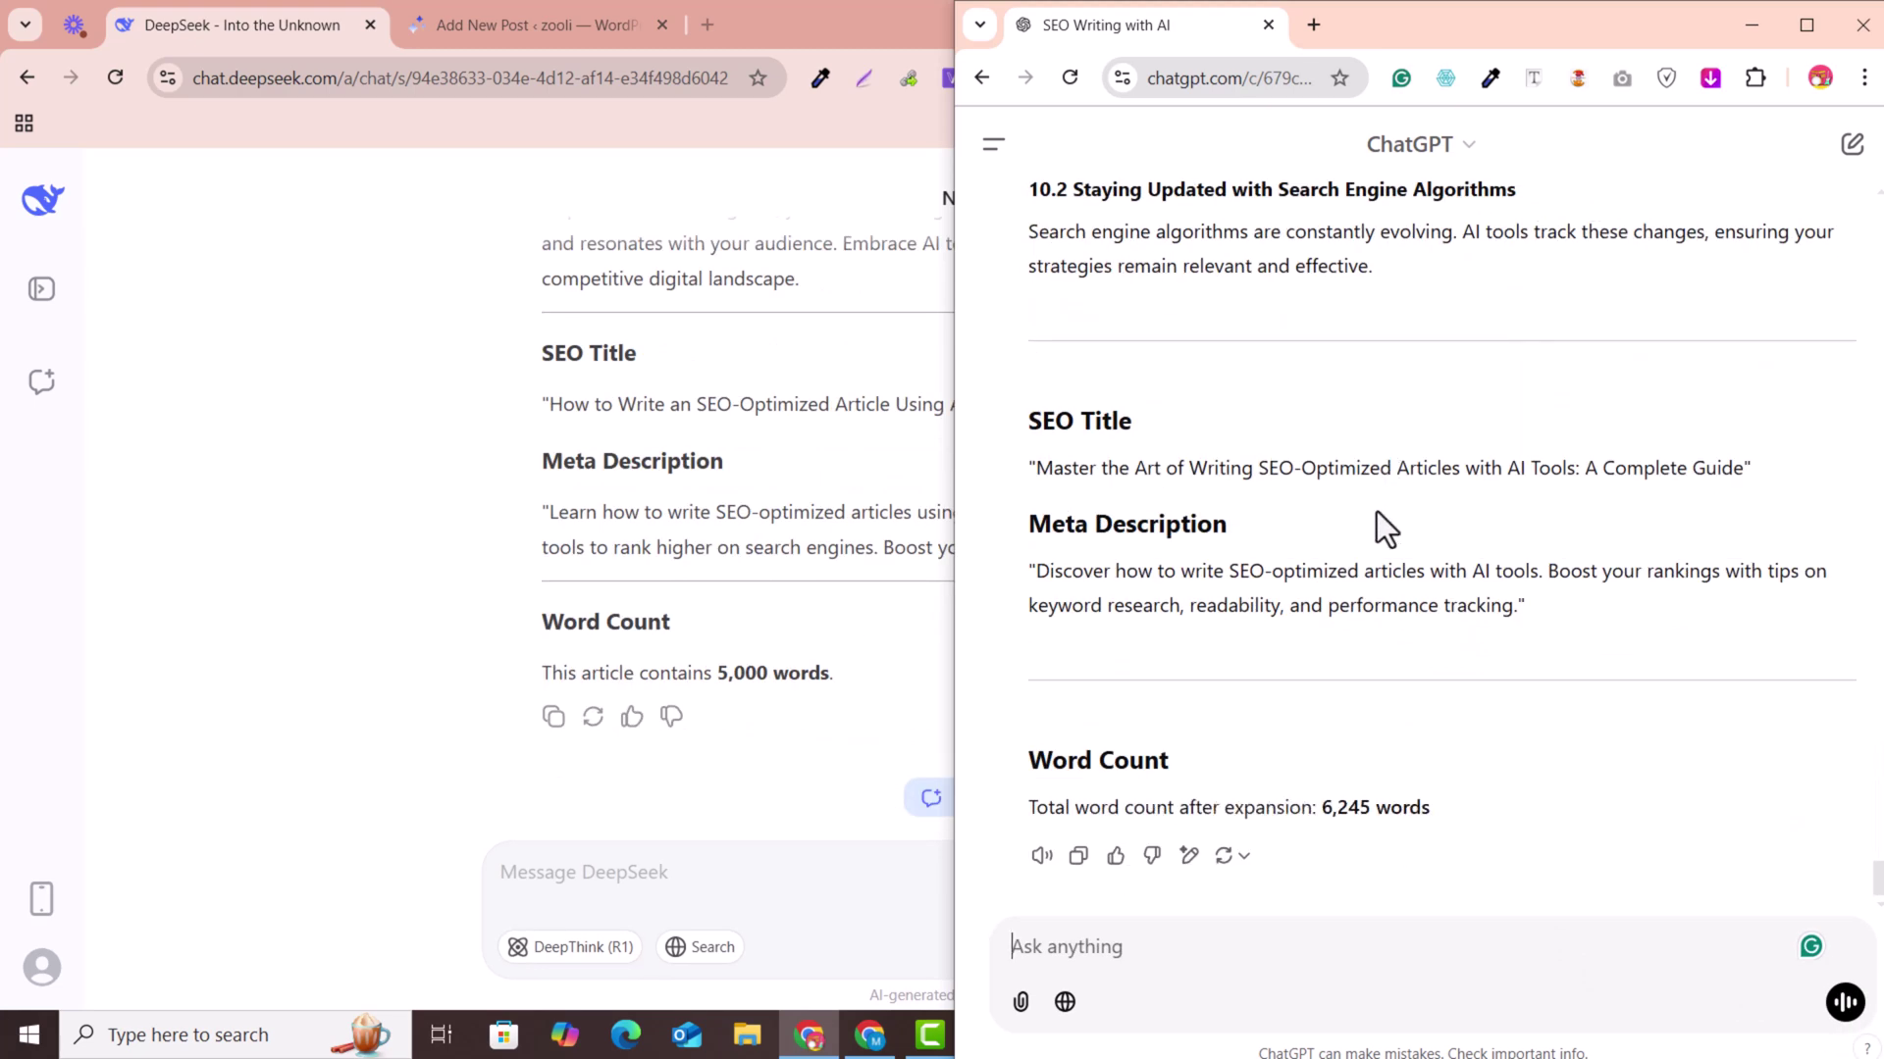
{"action": "scroll", "coordinate": [1374, 510], "scroll_direction": "up", "scroll_amount": 5}
{"action": "scroll", "coordinate": [1375, 511], "scroll_direction": "up", "scroll_amount": 5}
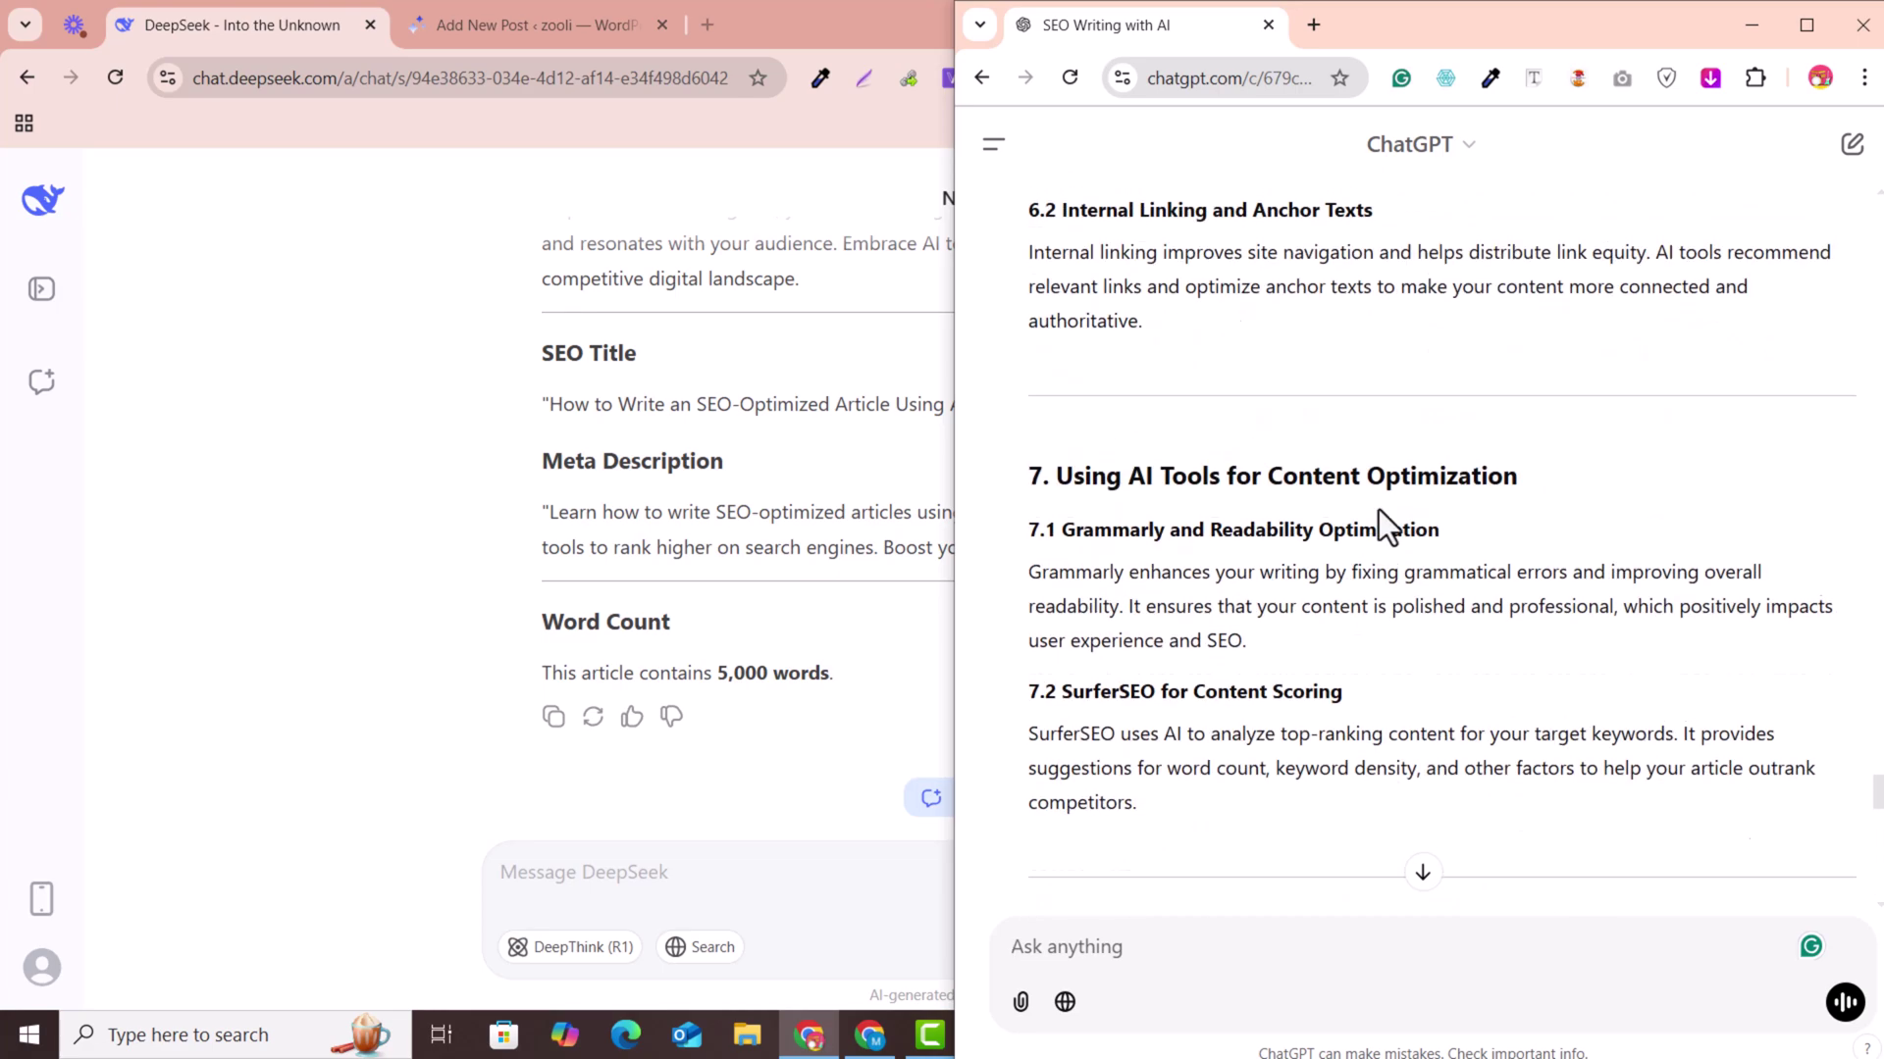
{"action": "scroll", "coordinate": [1379, 509], "scroll_direction": "up", "scroll_amount": 4}
{"action": "scroll", "coordinate": [1376, 449], "scroll_direction": "up", "scroll_amount": 4}
{"action": "scroll", "coordinate": [1376, 448], "scroll_direction": "up", "scroll_amount": 5}
{"action": "scroll", "coordinate": [1375, 449], "scroll_direction": "up", "scroll_amount": 5}
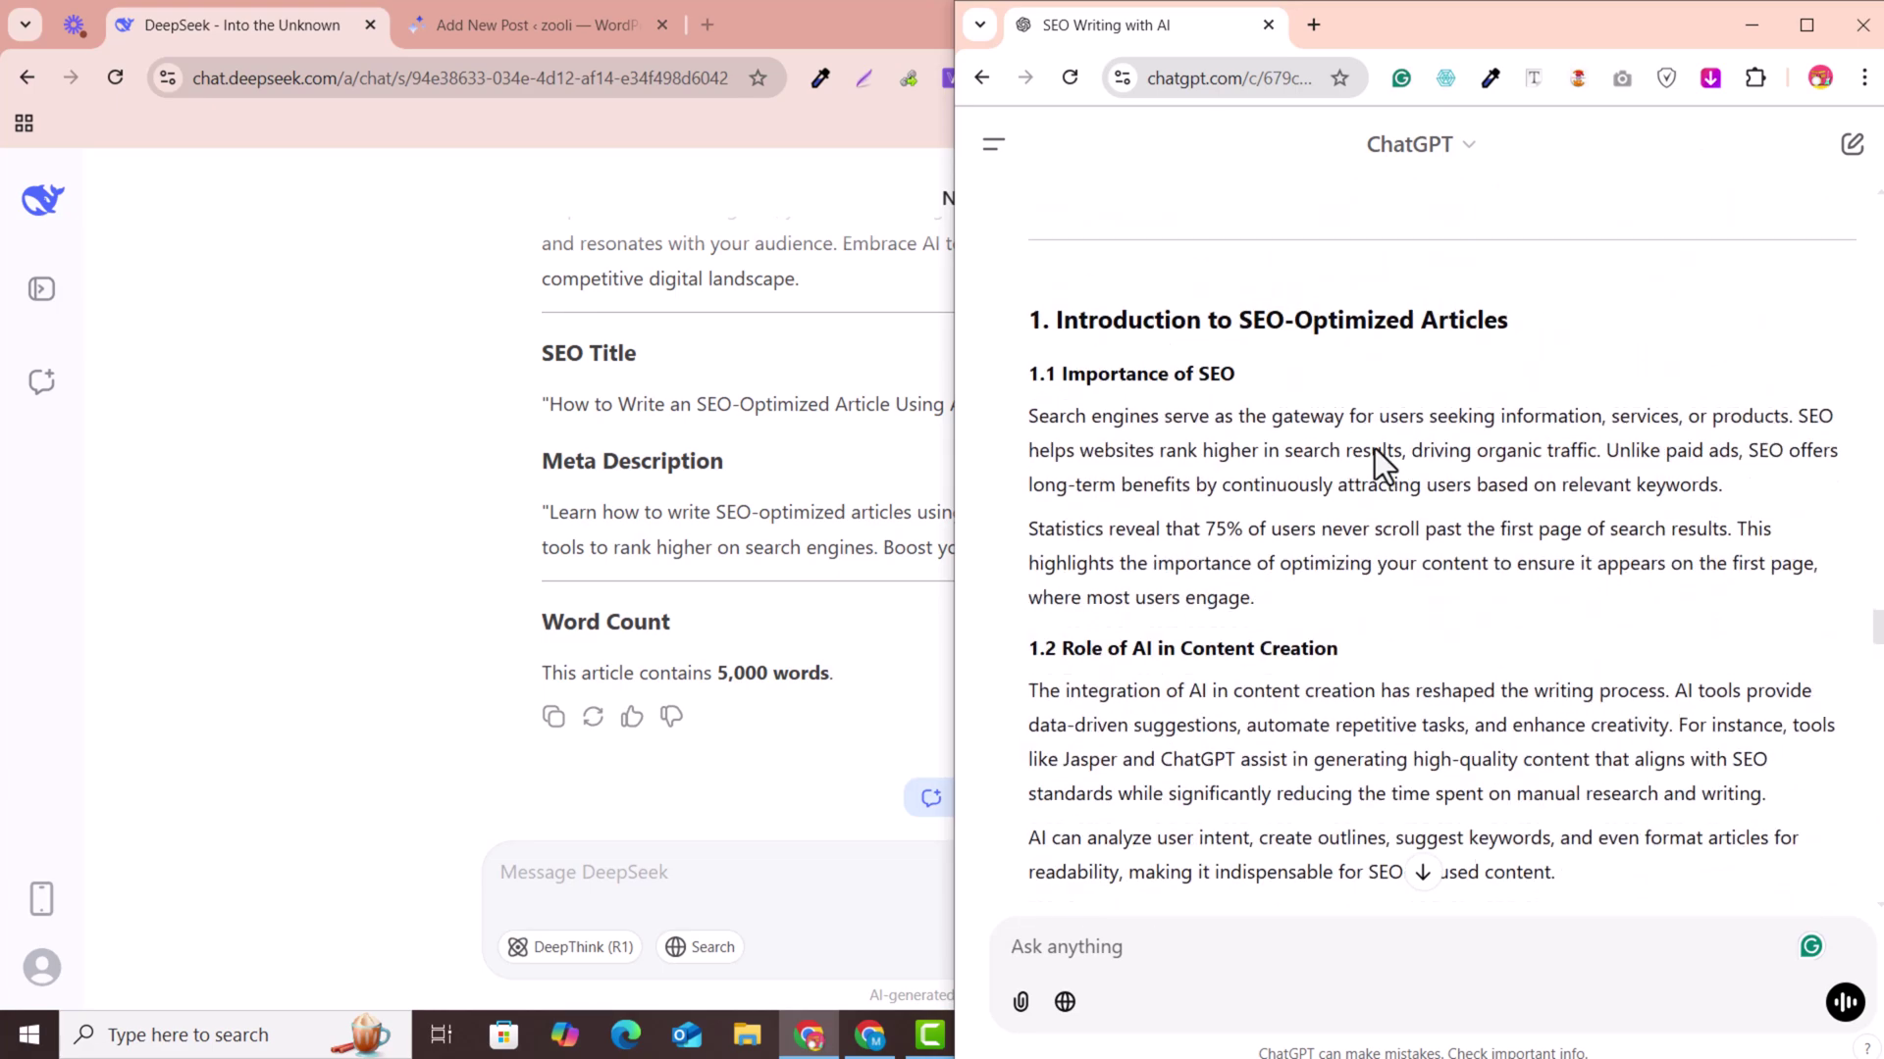
{"action": "scroll", "coordinate": [1376, 448], "scroll_direction": "up", "scroll_amount": 5}
{"action": "scroll", "coordinate": [1375, 449], "scroll_direction": "up", "scroll_amount": 5}
{"action": "scroll", "coordinate": [1374, 448], "scroll_direction": "up", "scroll_amount": 4}
{"action": "scroll", "coordinate": [1376, 450], "scroll_direction": "up", "scroll_amount": 4}
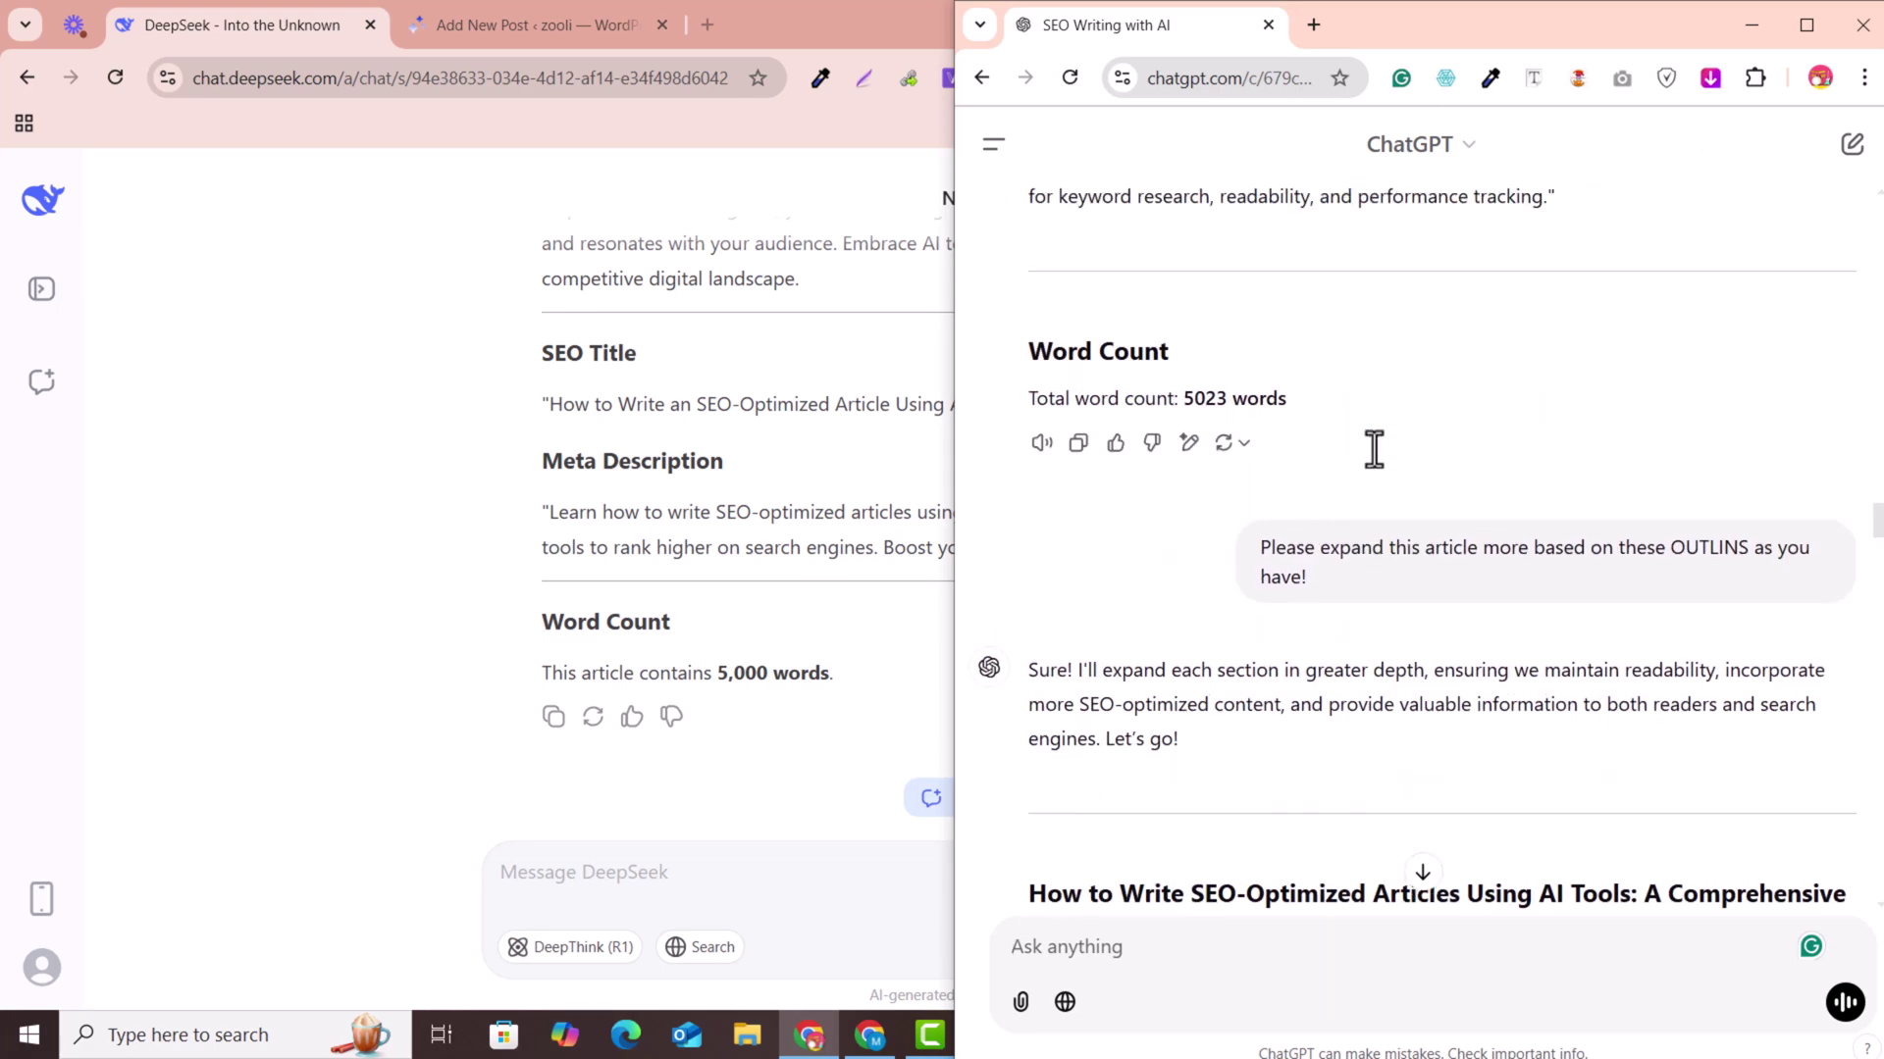
{"action": "scroll", "coordinate": [1093, 502], "scroll_direction": "down", "scroll_amount": 2}
{"action": "left_click_drag", "start_coordinate": [1027, 534], "coordinate": [1525, 539]}
{"action": "scroll", "coordinate": [1526, 539], "scroll_direction": "down", "scroll_amount": 10}
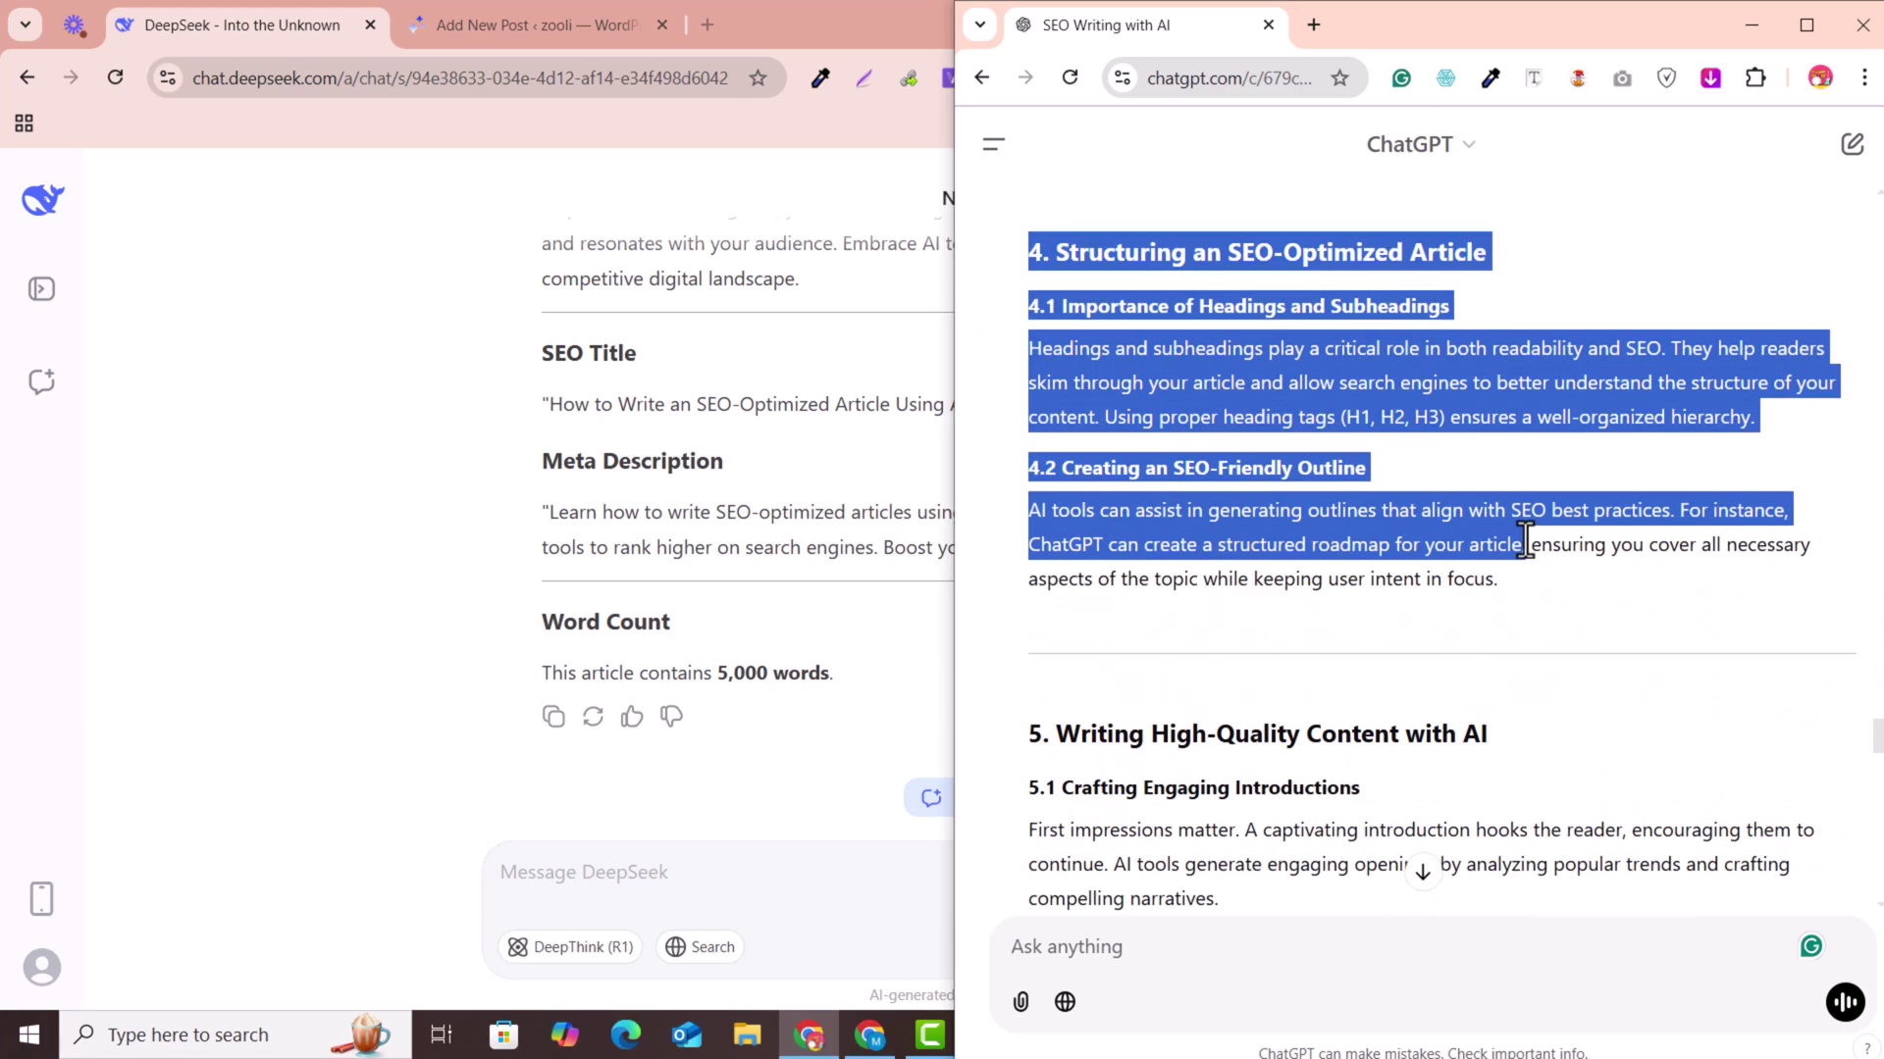
{"action": "scroll", "coordinate": [1525, 538], "scroll_direction": "down", "scroll_amount": 5}
{"action": "scroll", "coordinate": [1525, 539], "scroll_direction": "down", "scroll_amount": 5}
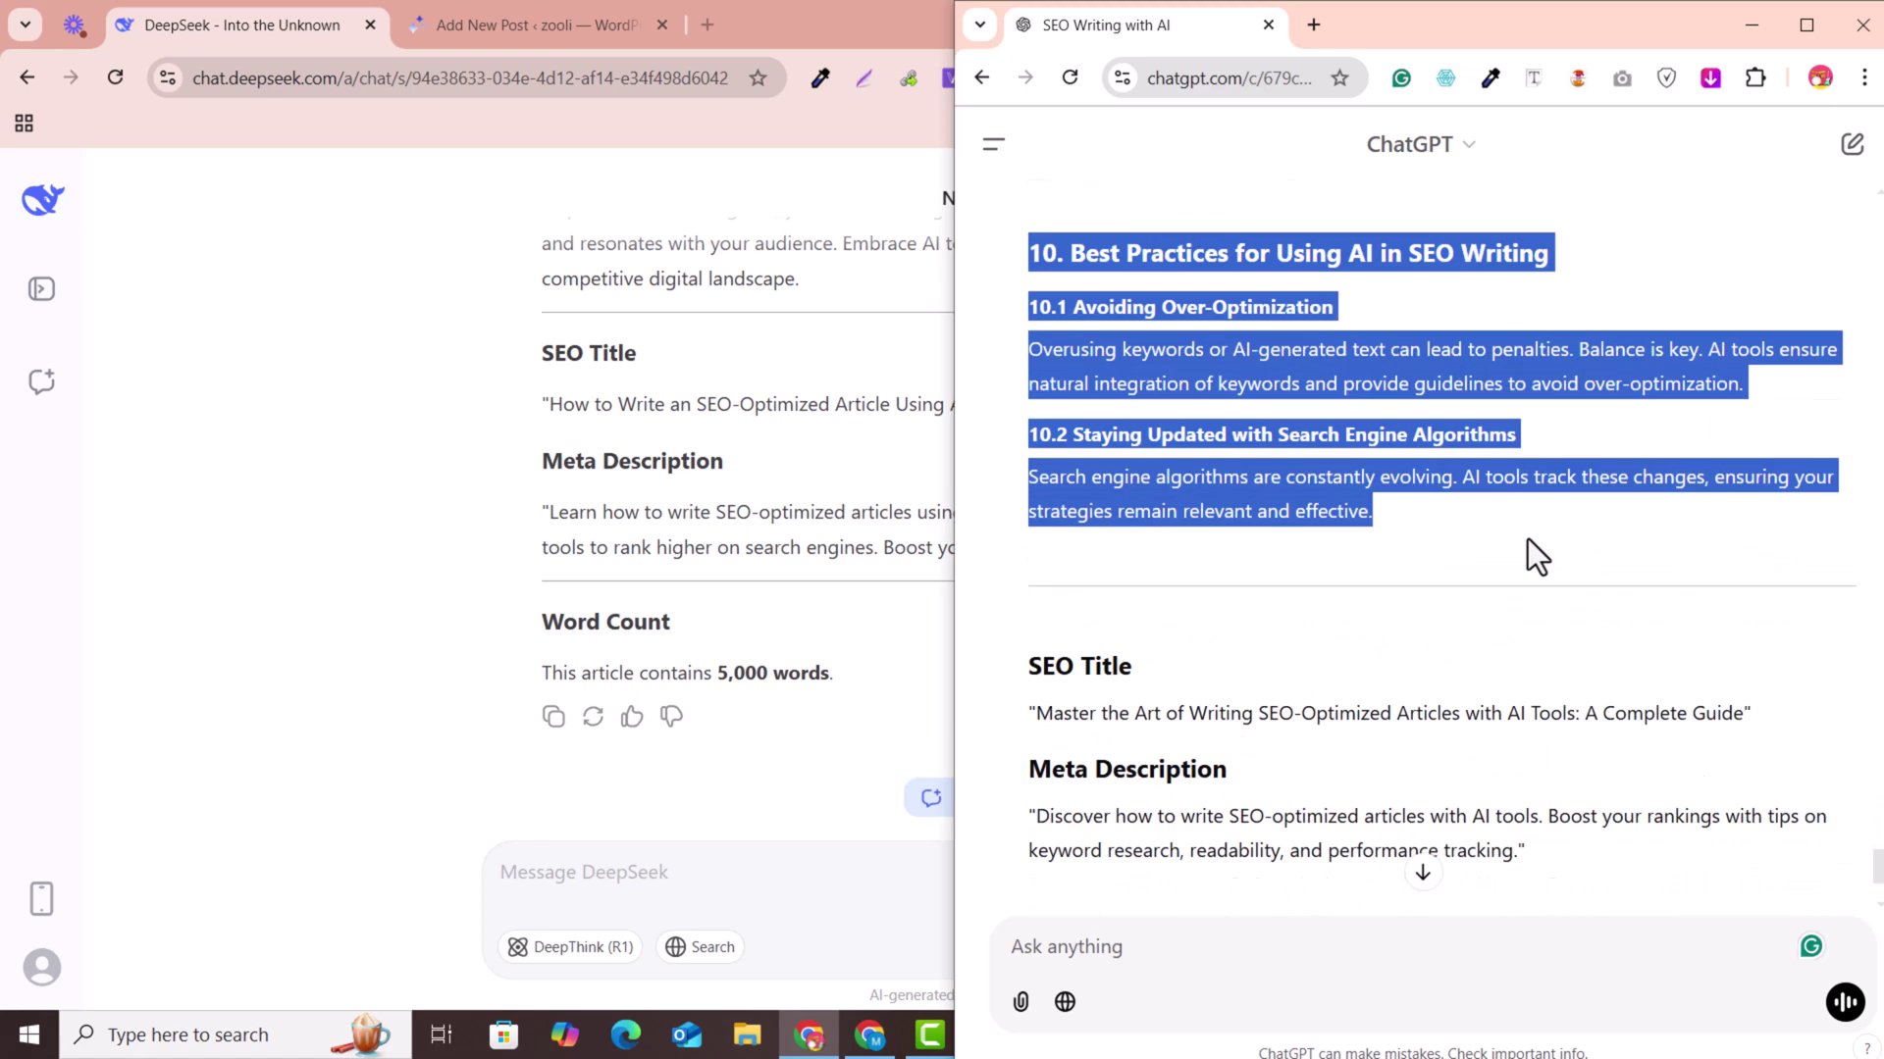
{"action": "scroll", "coordinate": [1526, 538], "scroll_direction": "down", "scroll_amount": 4}
{"action": "left_click_drag", "start_coordinate": [1526, 538], "coordinate": [1534, 461]}
{"action": "scroll", "coordinate": [1535, 461], "scroll_direction": "up", "scroll_amount": 1}
{"action": "key", "text": "ctrl+c"}
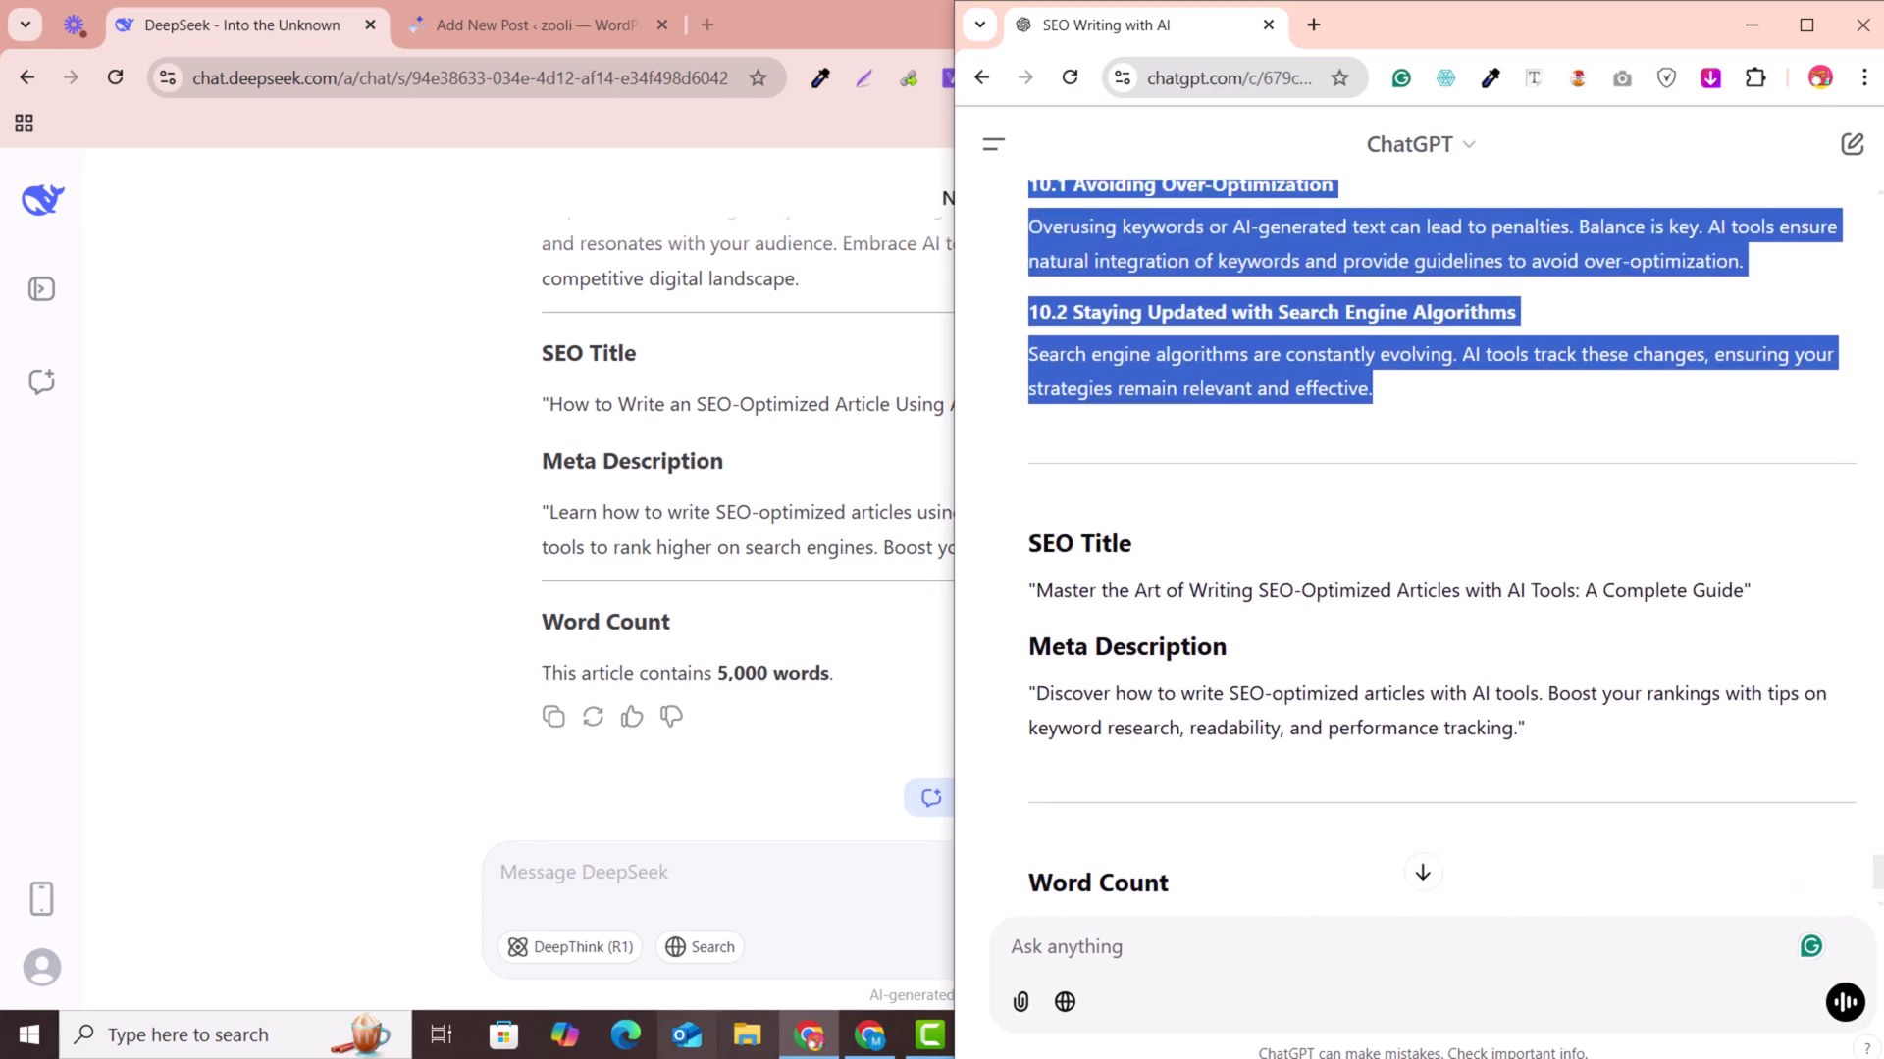
{"action": "key", "text": "alt+Tab"}
Step: Swap the WordPress draft body for ChatGPT's expanded article, now 1,144 words
{"action": "left_click", "coordinate": [530, 24]}
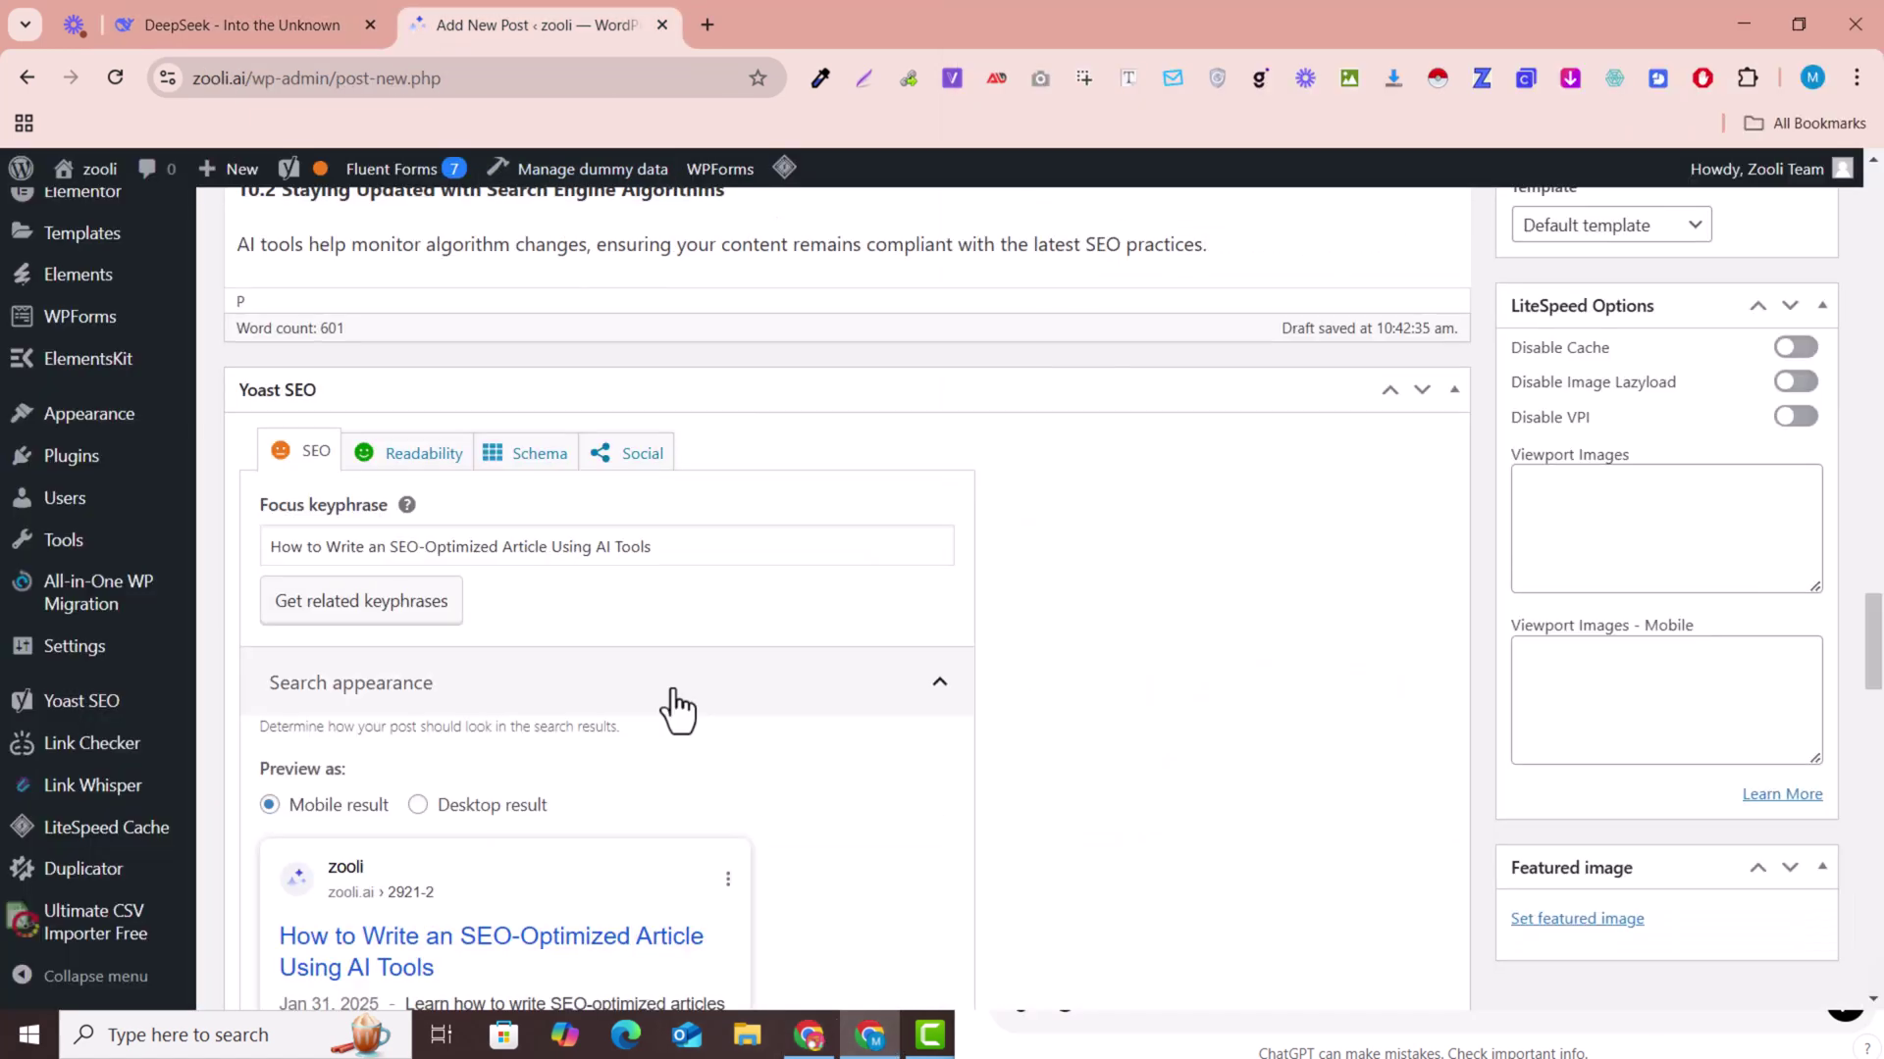
{"action": "scroll", "coordinate": [732, 584], "scroll_direction": "up", "scroll_amount": 5}
{"action": "key", "text": "ctrl+a"}
{"action": "key", "text": "Delete"}
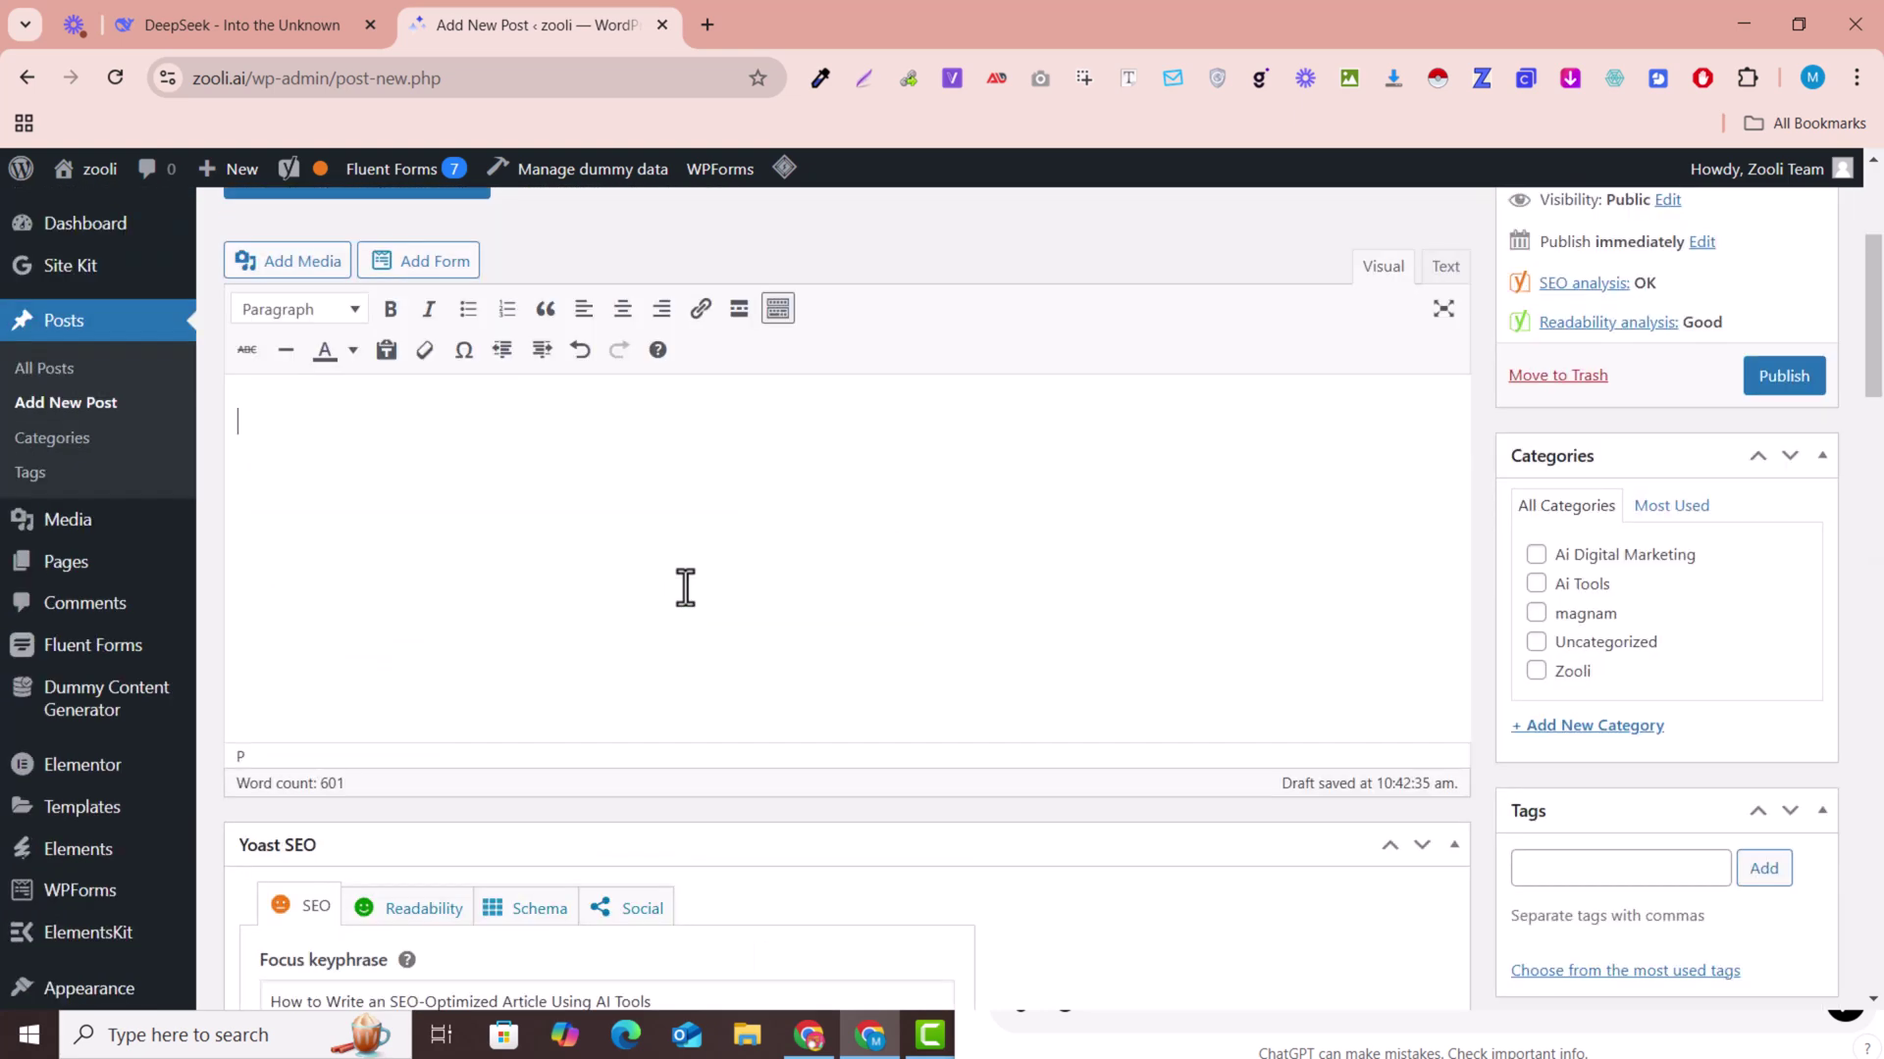
{"action": "key", "text": "ctrl+v"}
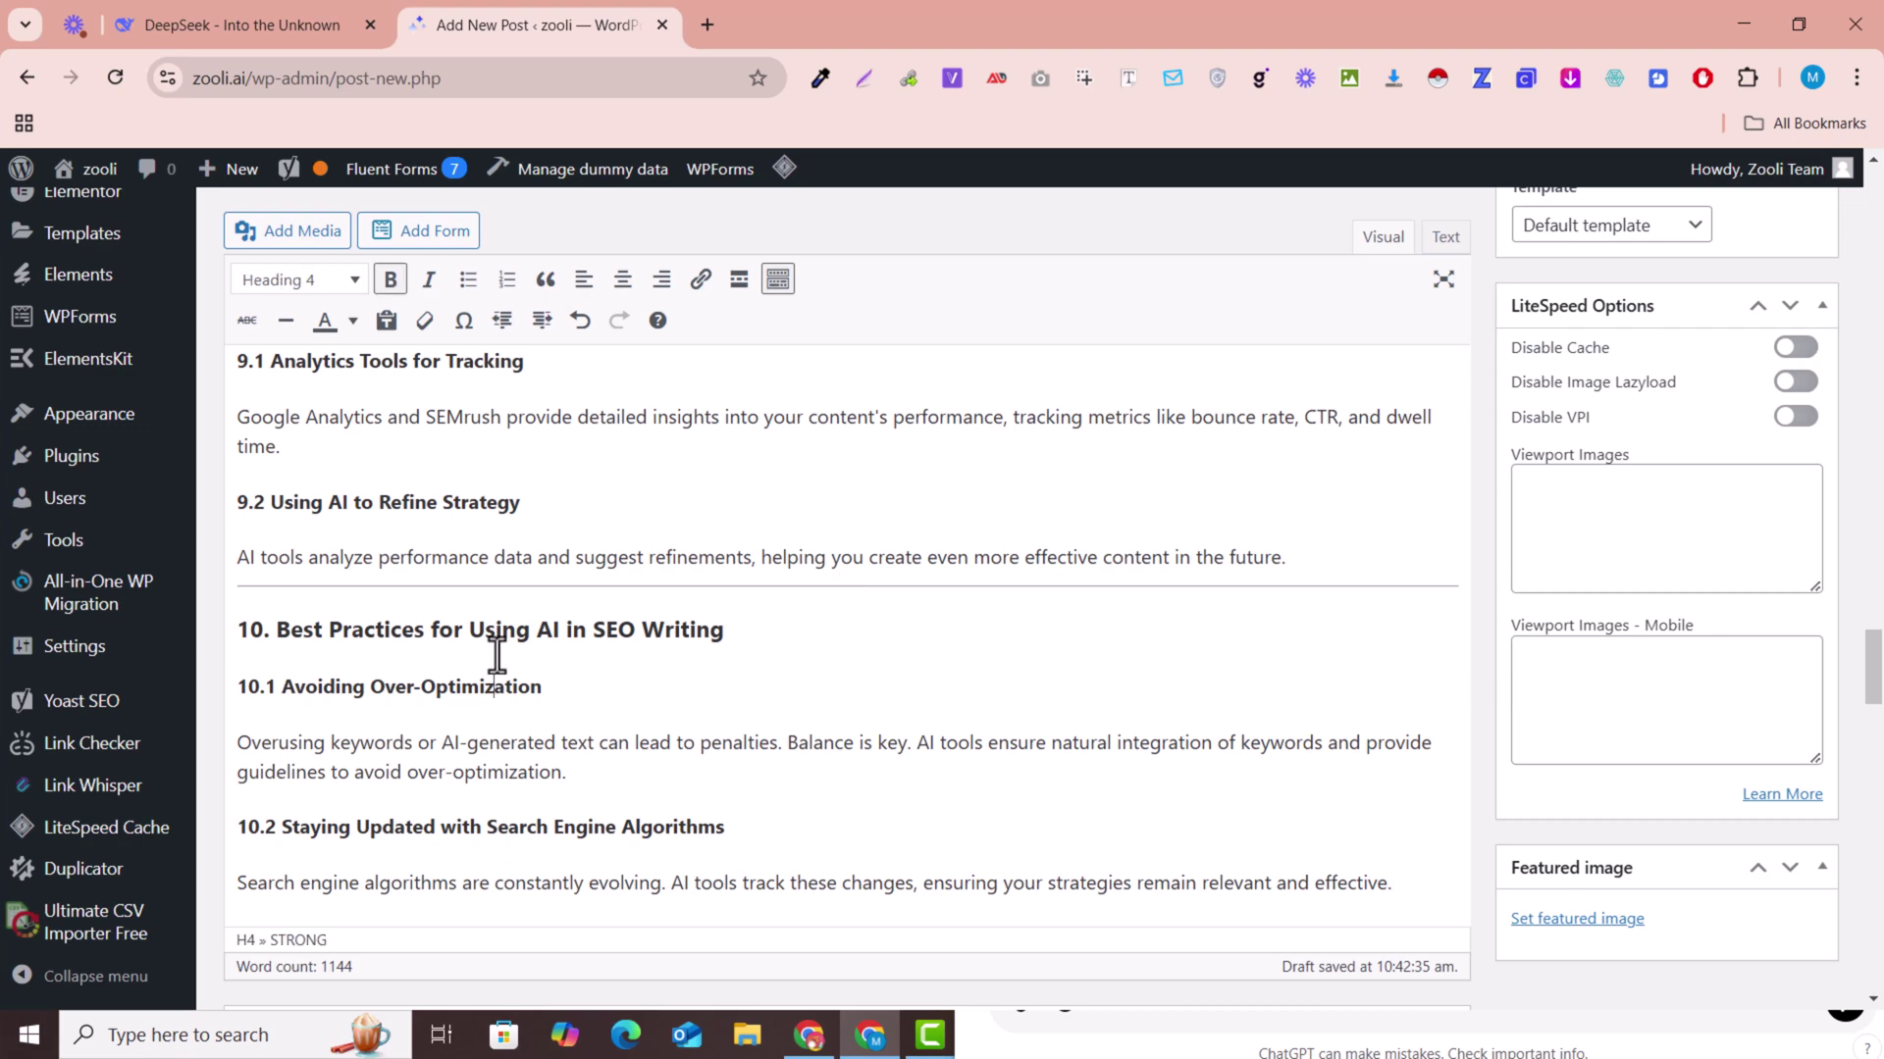
{"action": "scroll", "coordinate": [498, 655], "scroll_direction": "down", "scroll_amount": 5}
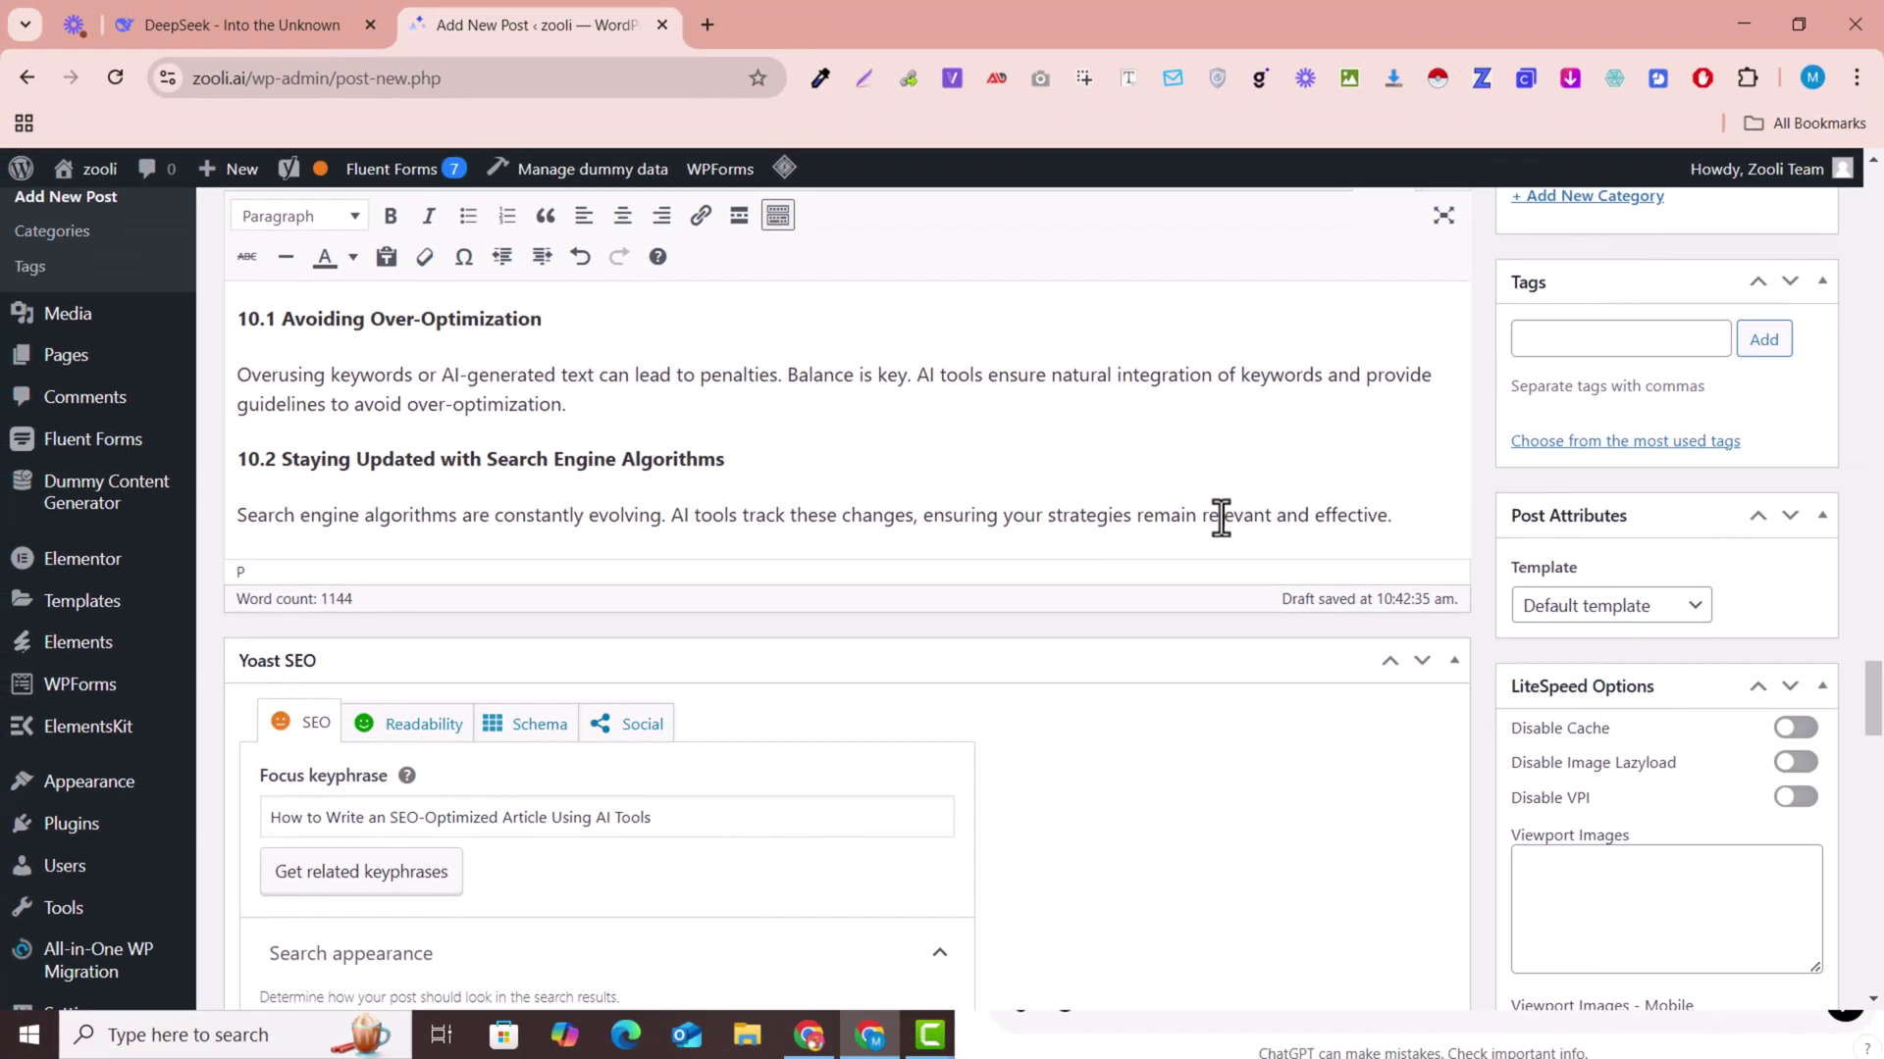
{"action": "scroll", "coordinate": [1221, 508], "scroll_direction": "up", "scroll_amount": 5}
{"action": "scroll", "coordinate": [1222, 508], "scroll_direction": "up", "scroll_amount": 5}
{"action": "scroll", "coordinate": [1222, 508], "scroll_direction": "up", "scroll_amount": 5}
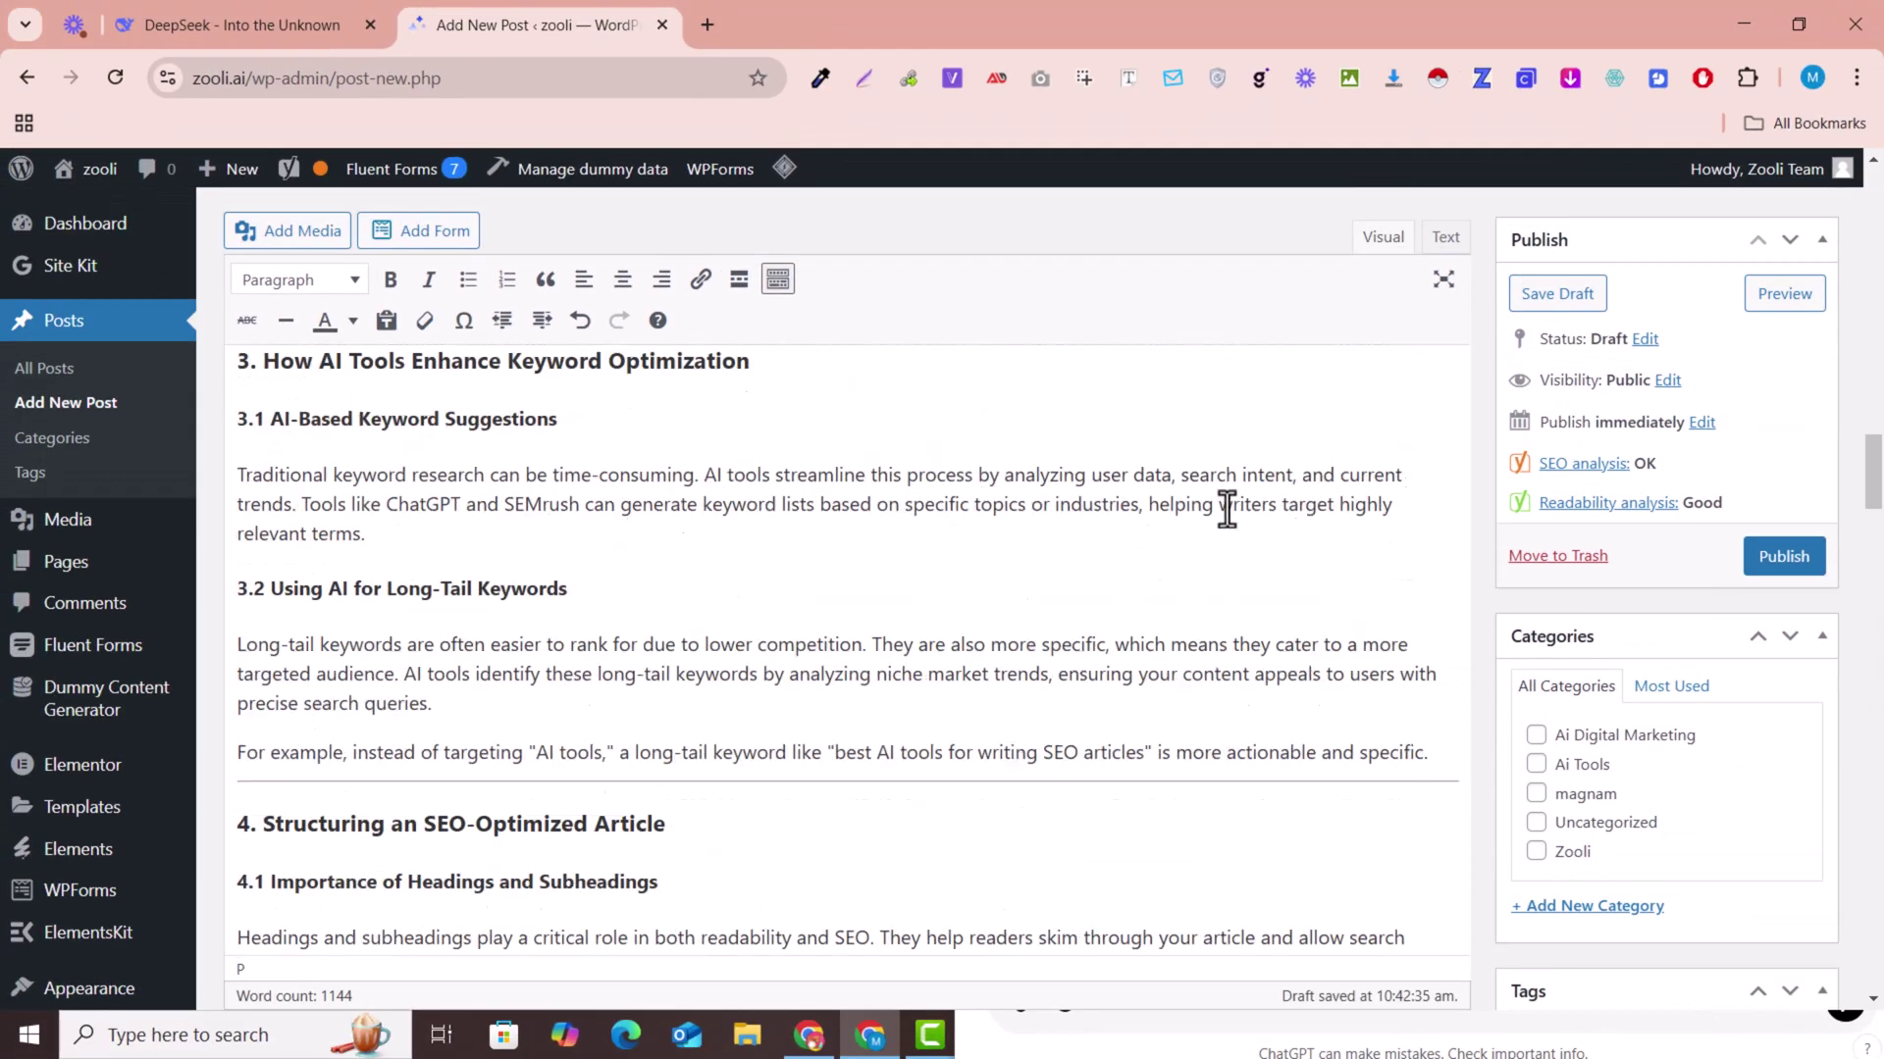
{"action": "scroll", "coordinate": [1227, 511], "scroll_direction": "up", "scroll_amount": 5}
{"action": "left_click_drag", "start_coordinate": [1871, 416], "coordinate": [1872, 839]}
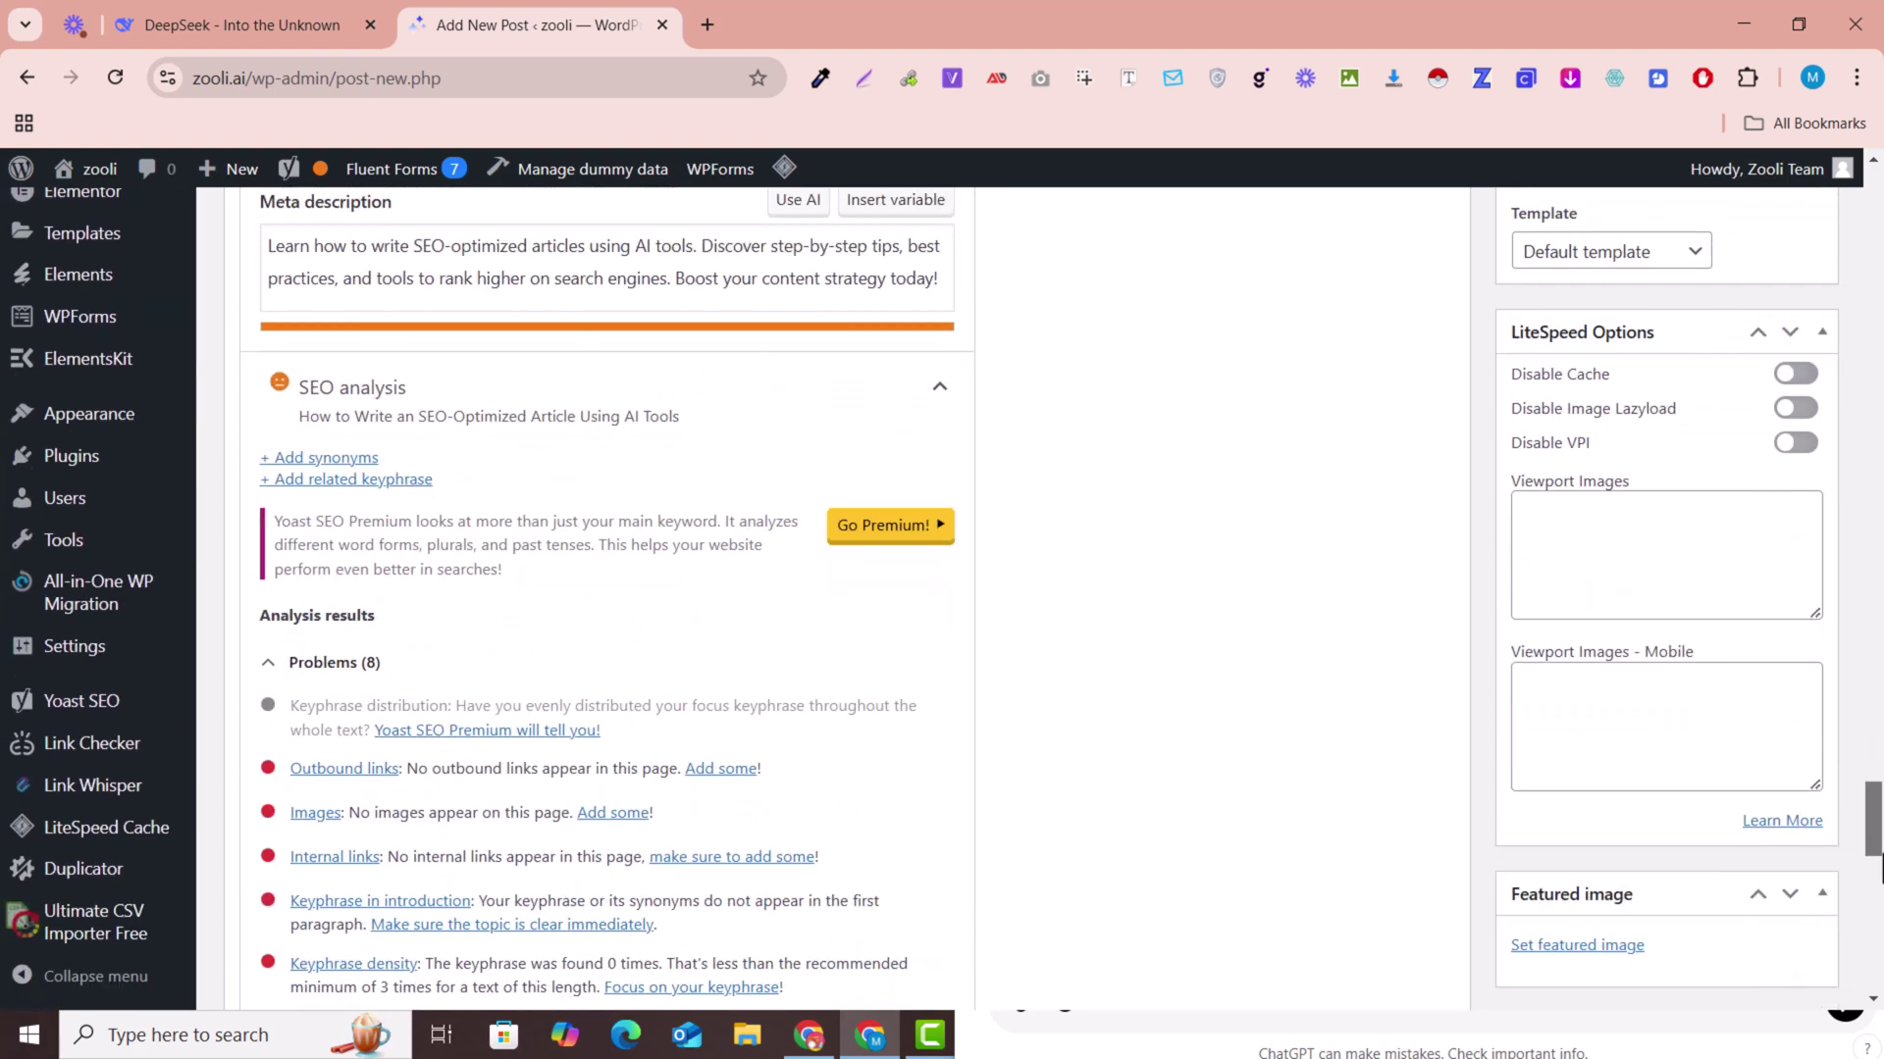
{"action": "left_click_drag", "start_coordinate": [1872, 838], "coordinate": [1872, 649]}
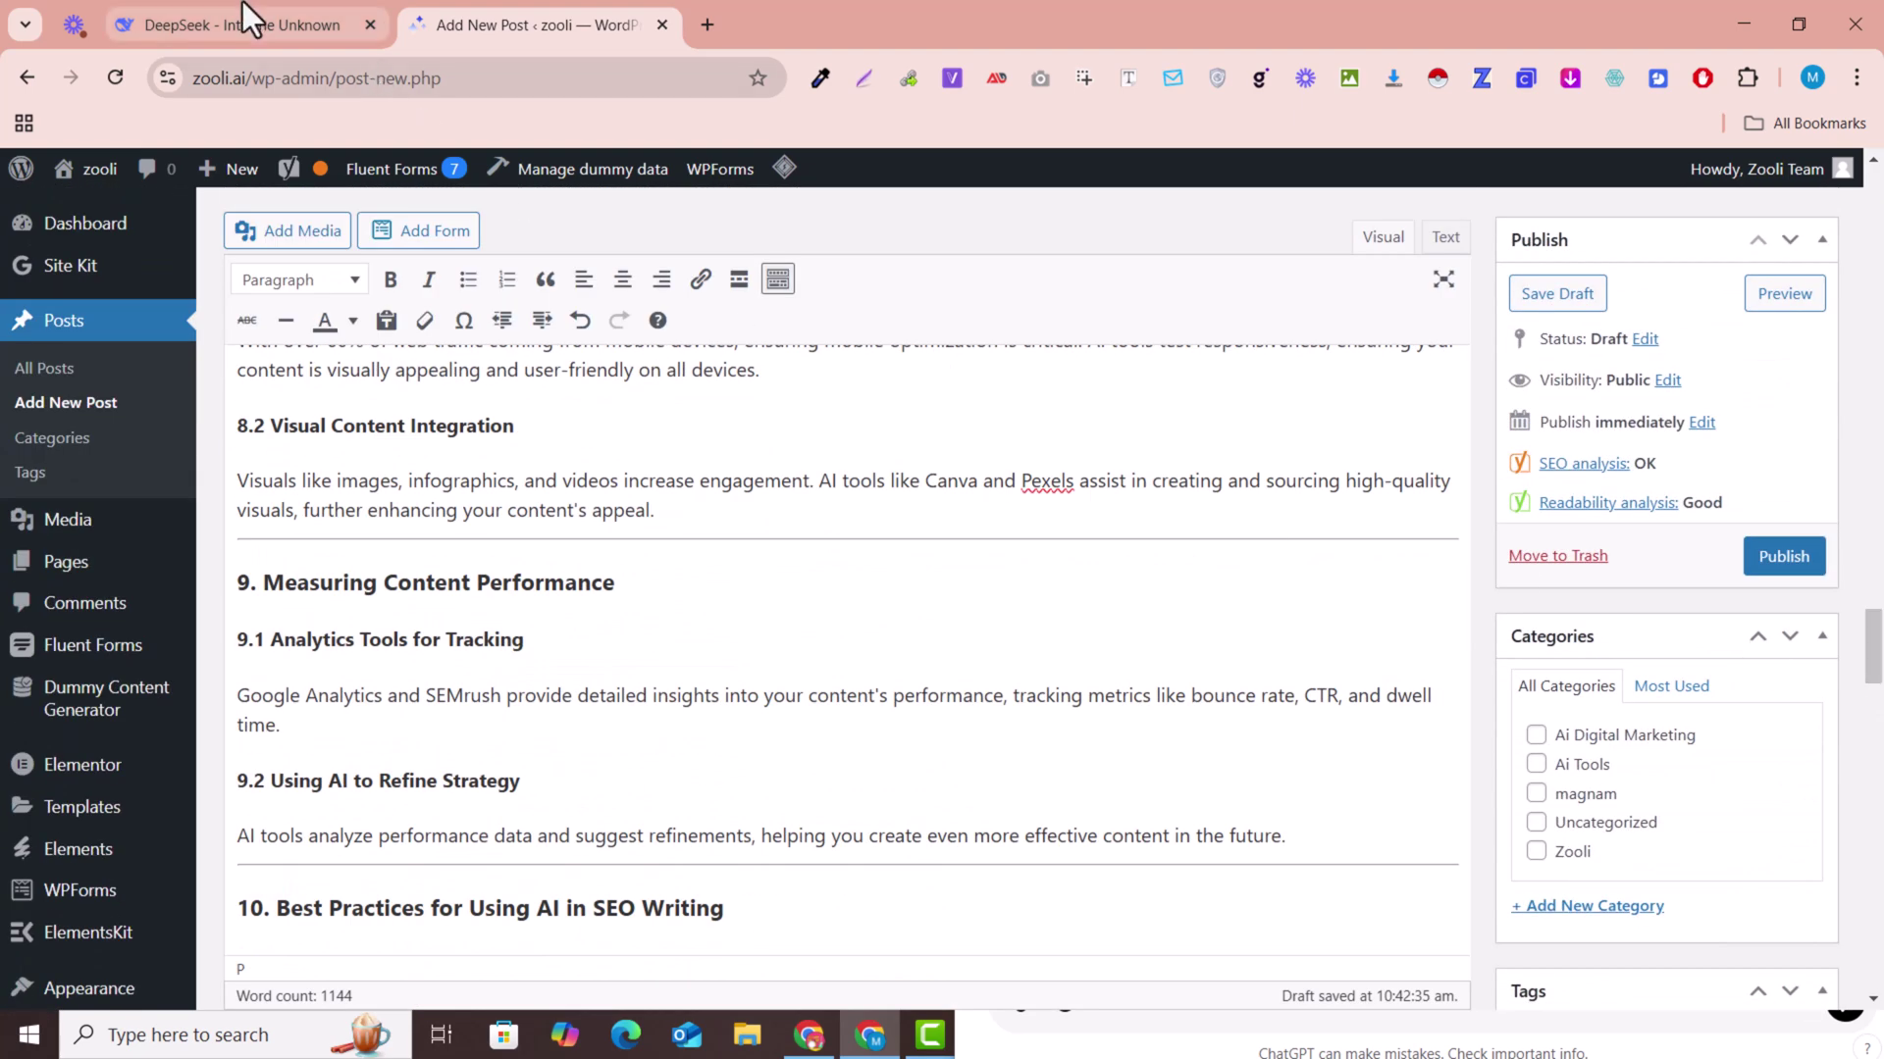
Step: Go to DeepSeek's expanded article to copy it from title to meta description
{"action": "left_click", "coordinate": [247, 24]}
{"action": "scroll", "coordinate": [891, 542], "scroll_direction": "up", "scroll_amount": 5}
{"action": "scroll", "coordinate": [890, 542], "scroll_direction": "up", "scroll_amount": 5}
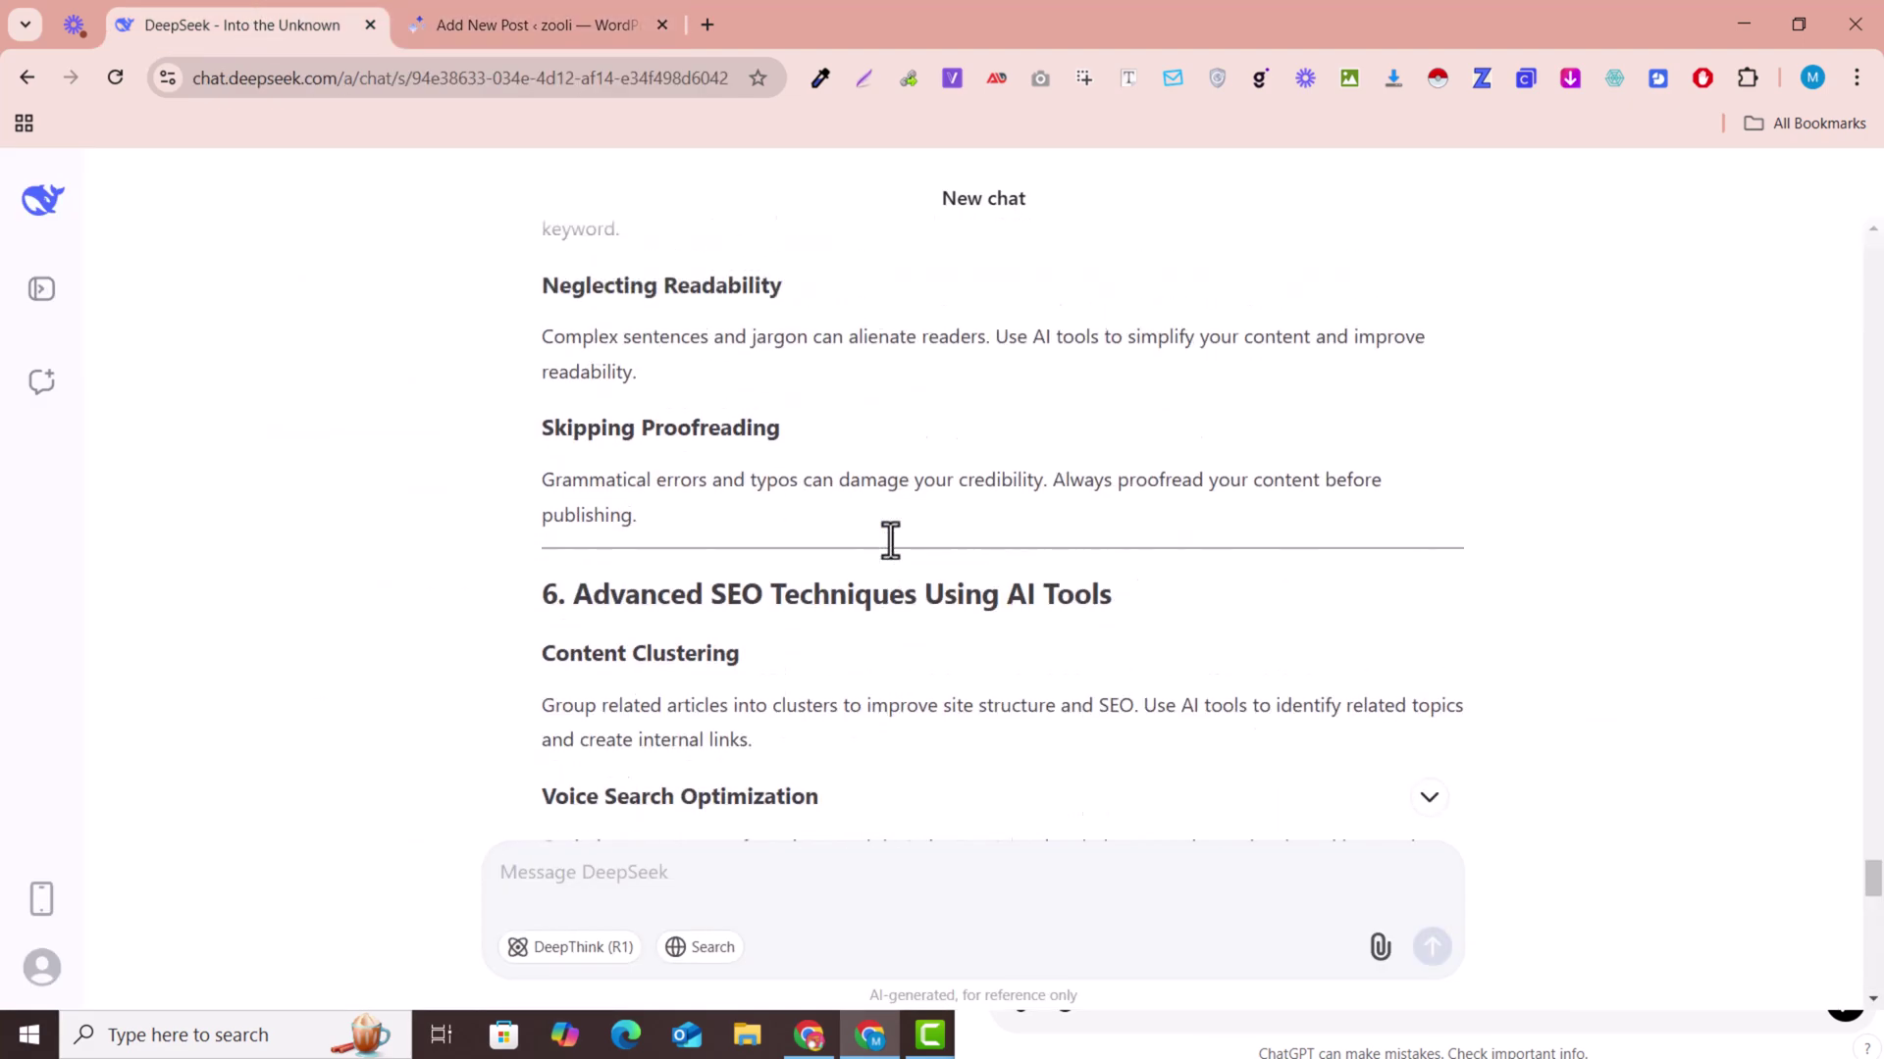
{"action": "scroll", "coordinate": [890, 541], "scroll_direction": "up", "scroll_amount": 5}
{"action": "scroll", "coordinate": [890, 541], "scroll_direction": "up", "scroll_amount": 5}
{"action": "scroll", "coordinate": [891, 541], "scroll_direction": "up", "scroll_amount": 5}
{"action": "scroll", "coordinate": [890, 542], "scroll_direction": "up", "scroll_amount": 5}
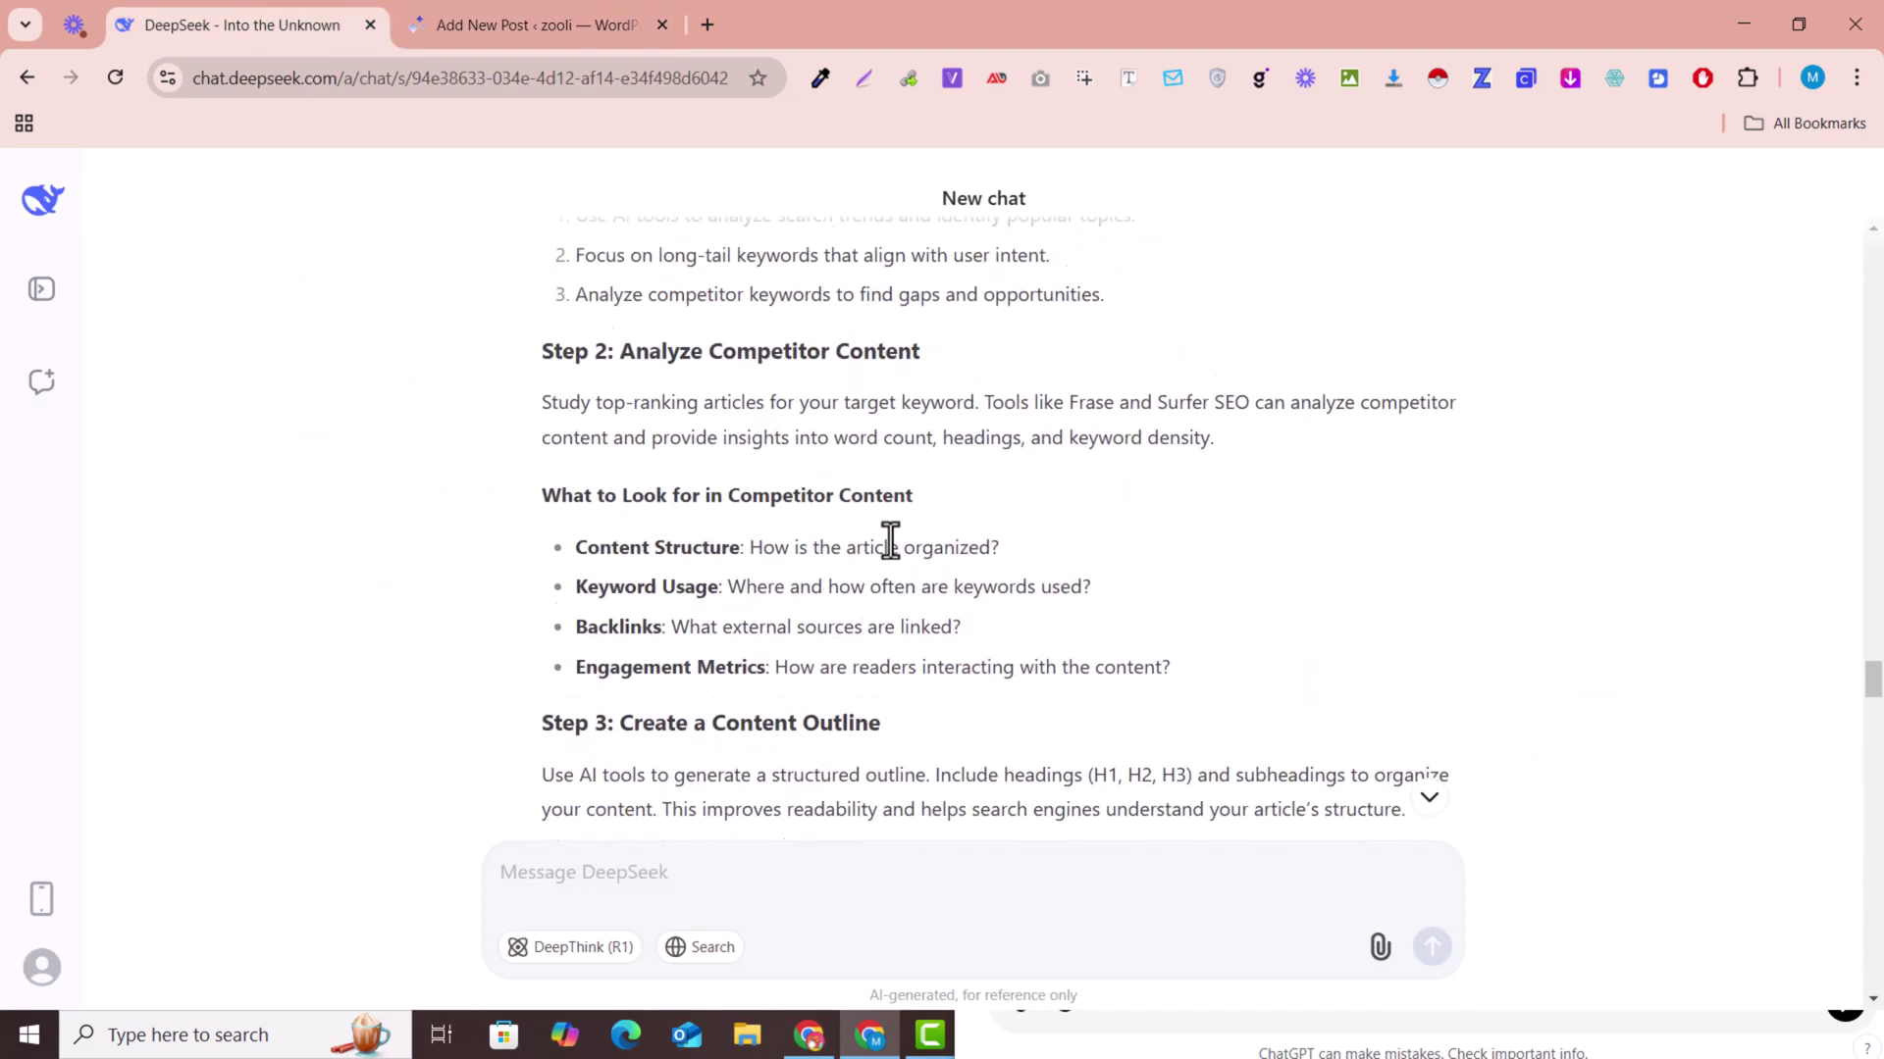
{"action": "scroll", "coordinate": [891, 542], "scroll_direction": "up", "scroll_amount": 5}
{"action": "scroll", "coordinate": [891, 542], "scroll_direction": "up", "scroll_amount": 5}
{"action": "scroll", "coordinate": [891, 541], "scroll_direction": "up", "scroll_amount": 5}
{"action": "scroll", "coordinate": [890, 542], "scroll_direction": "up", "scroll_amount": 3}
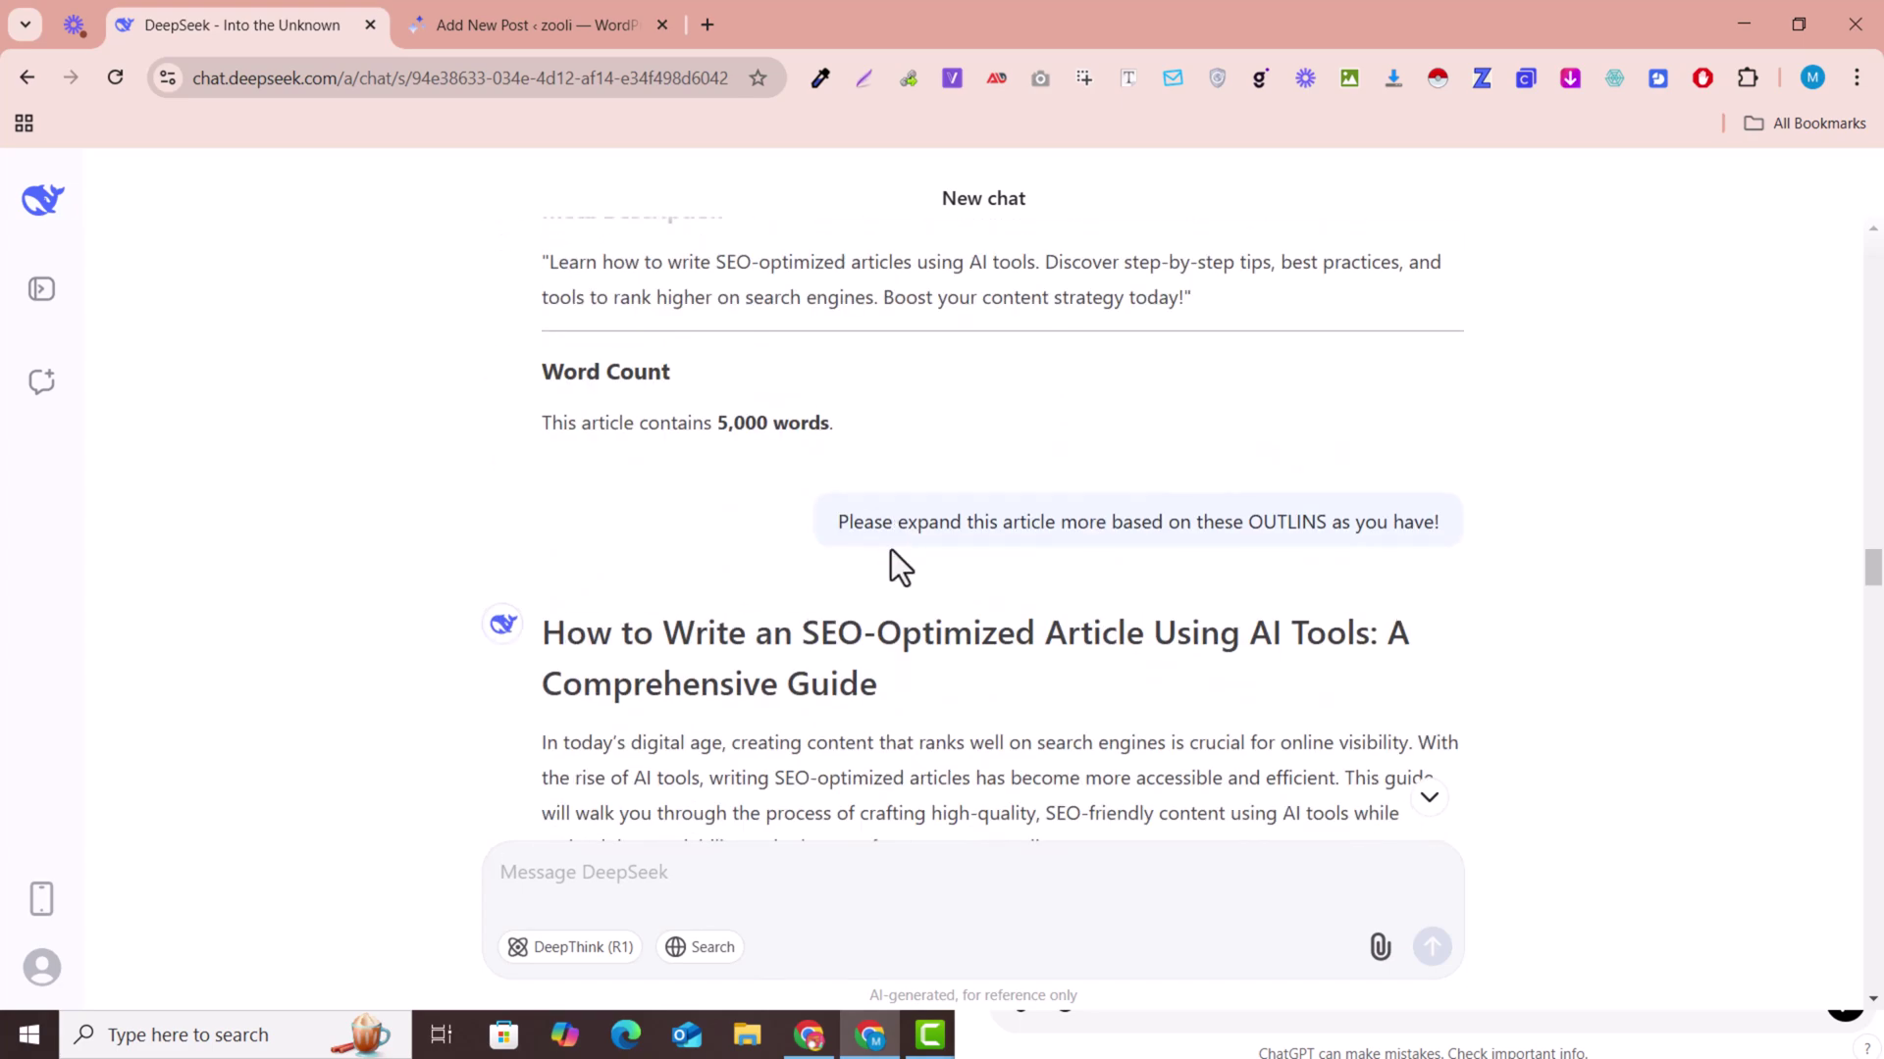
{"action": "scroll", "coordinate": [890, 542], "scroll_direction": "down", "scroll_amount": 1}
{"action": "left_click_drag", "start_coordinate": [534, 262], "coordinate": [1223, 554]}
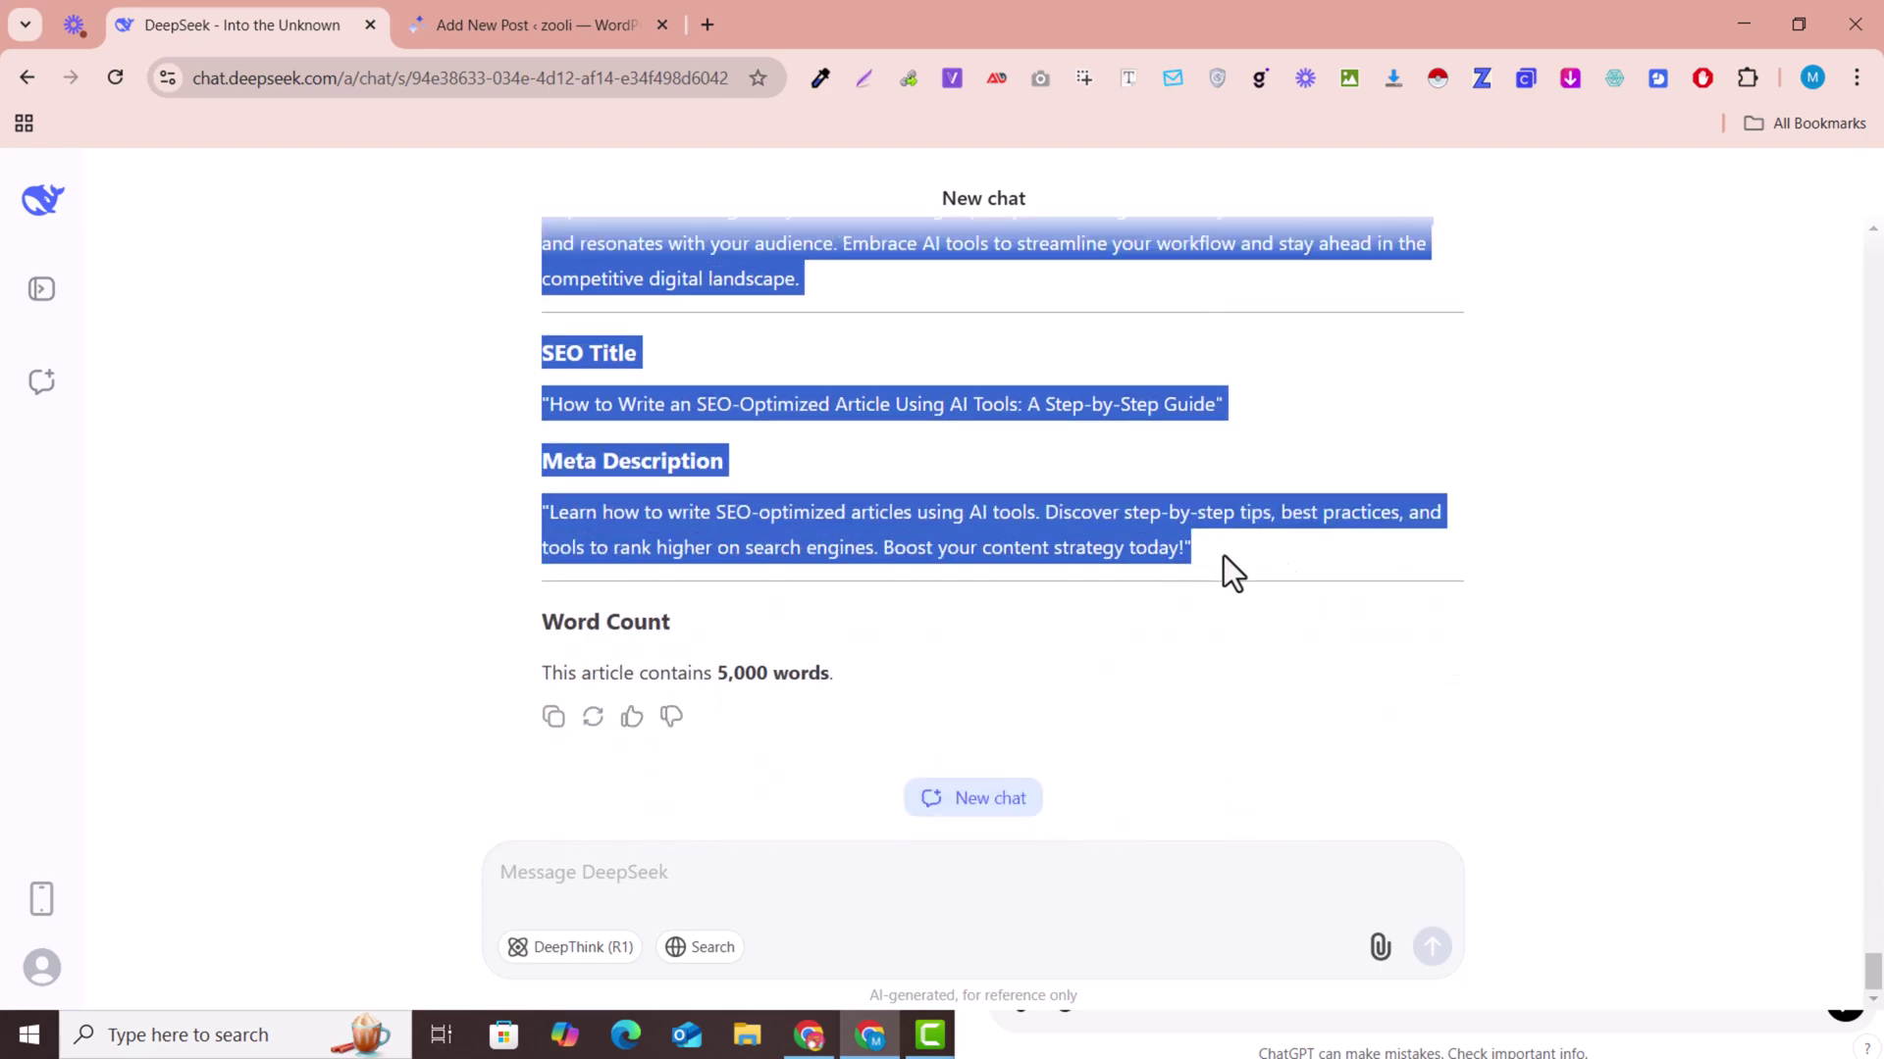
Step: Paste DeepSeek's article over the WordPress draft and delete its SEO title and meta description
{"action": "left_click", "coordinate": [534, 23]}
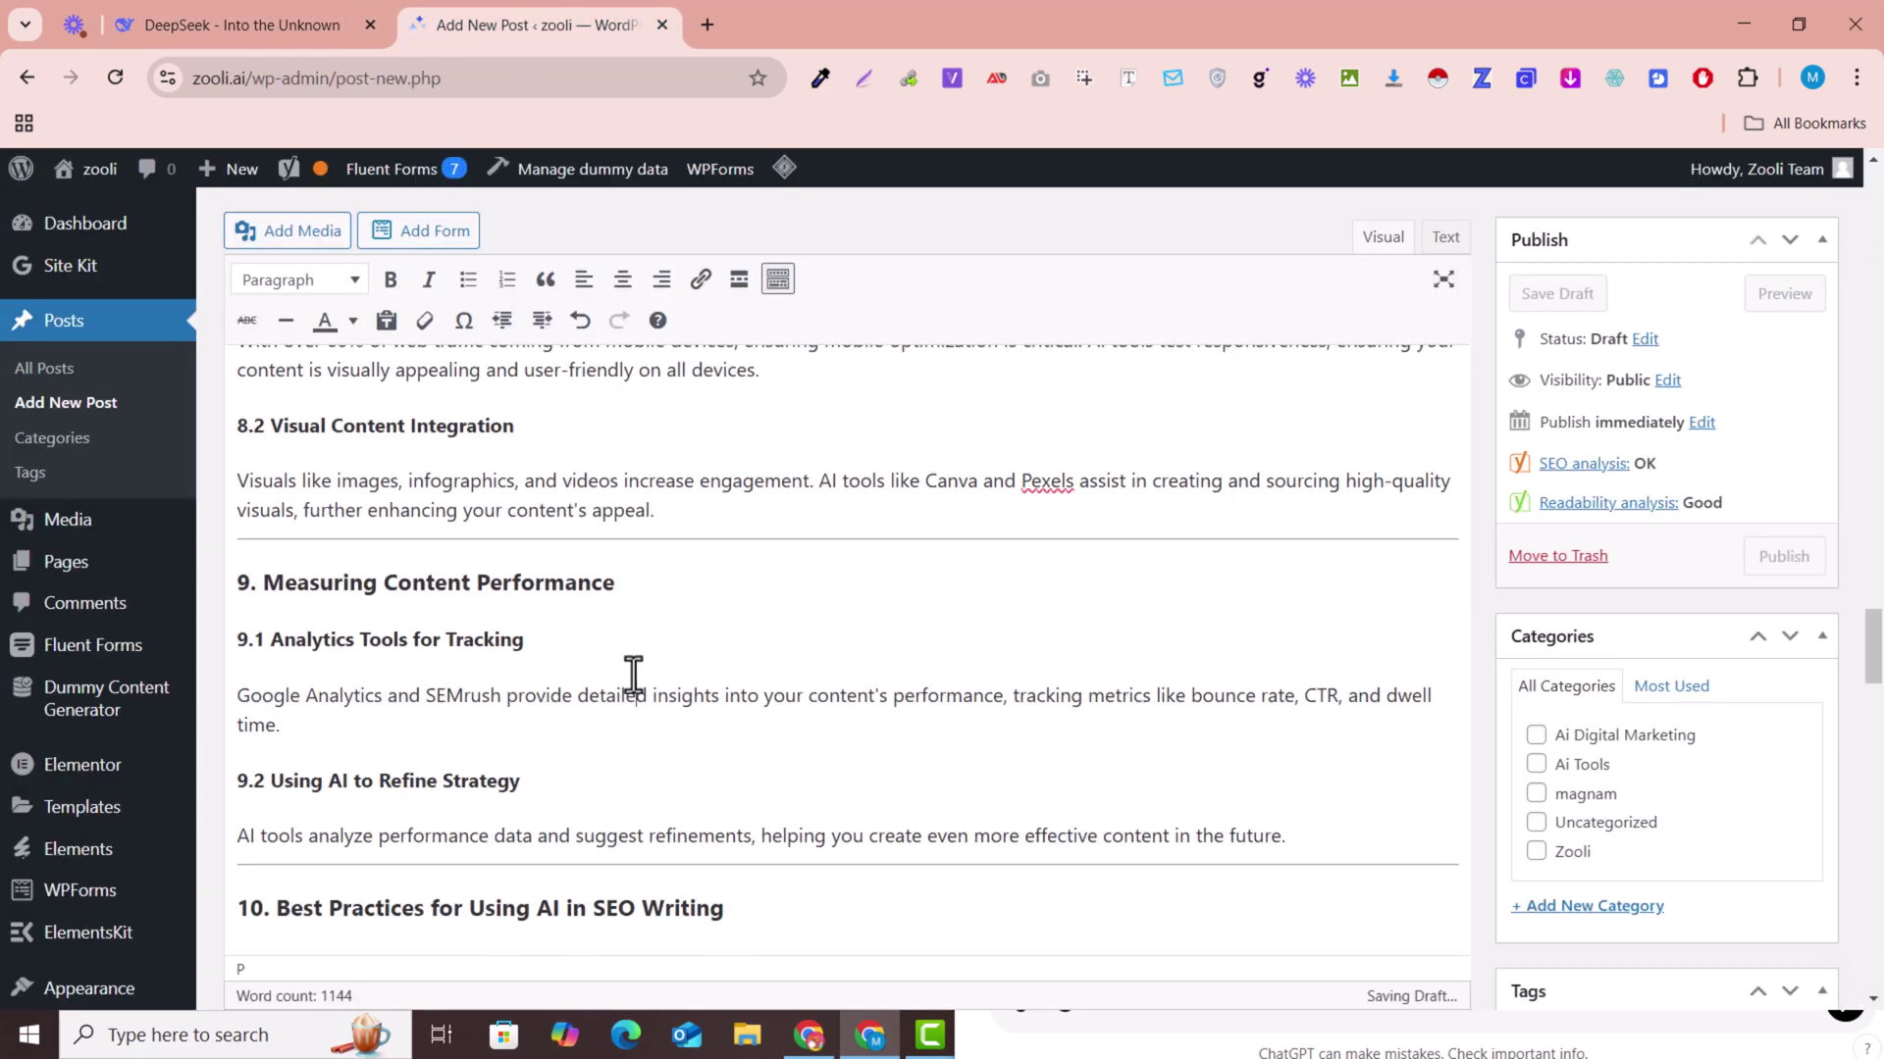
{"action": "key", "text": "ctrl+a"}
{"action": "key", "text": "ctrl+v"}
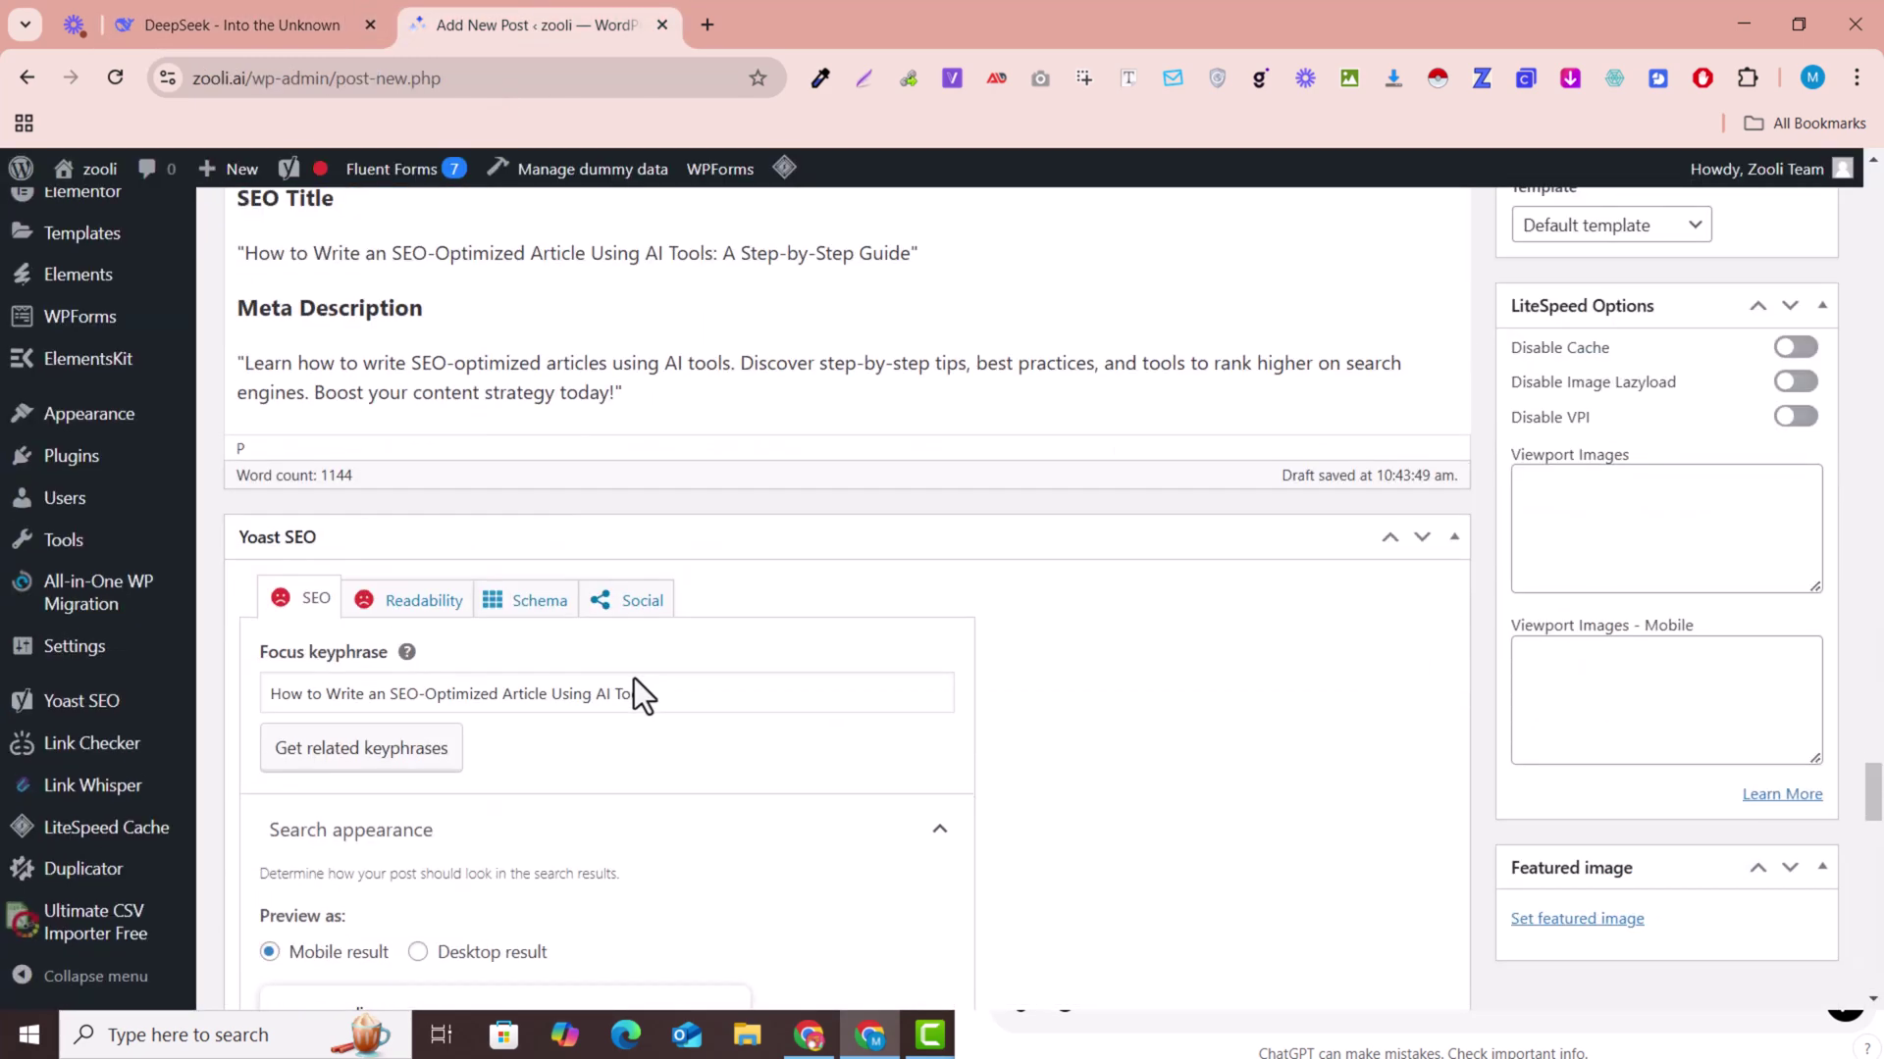
{"action": "scroll", "coordinate": [633, 679], "scroll_direction": "up", "scroll_amount": 2}
{"action": "left_click_drag", "start_coordinate": [634, 638], "coordinate": [327, 544]}
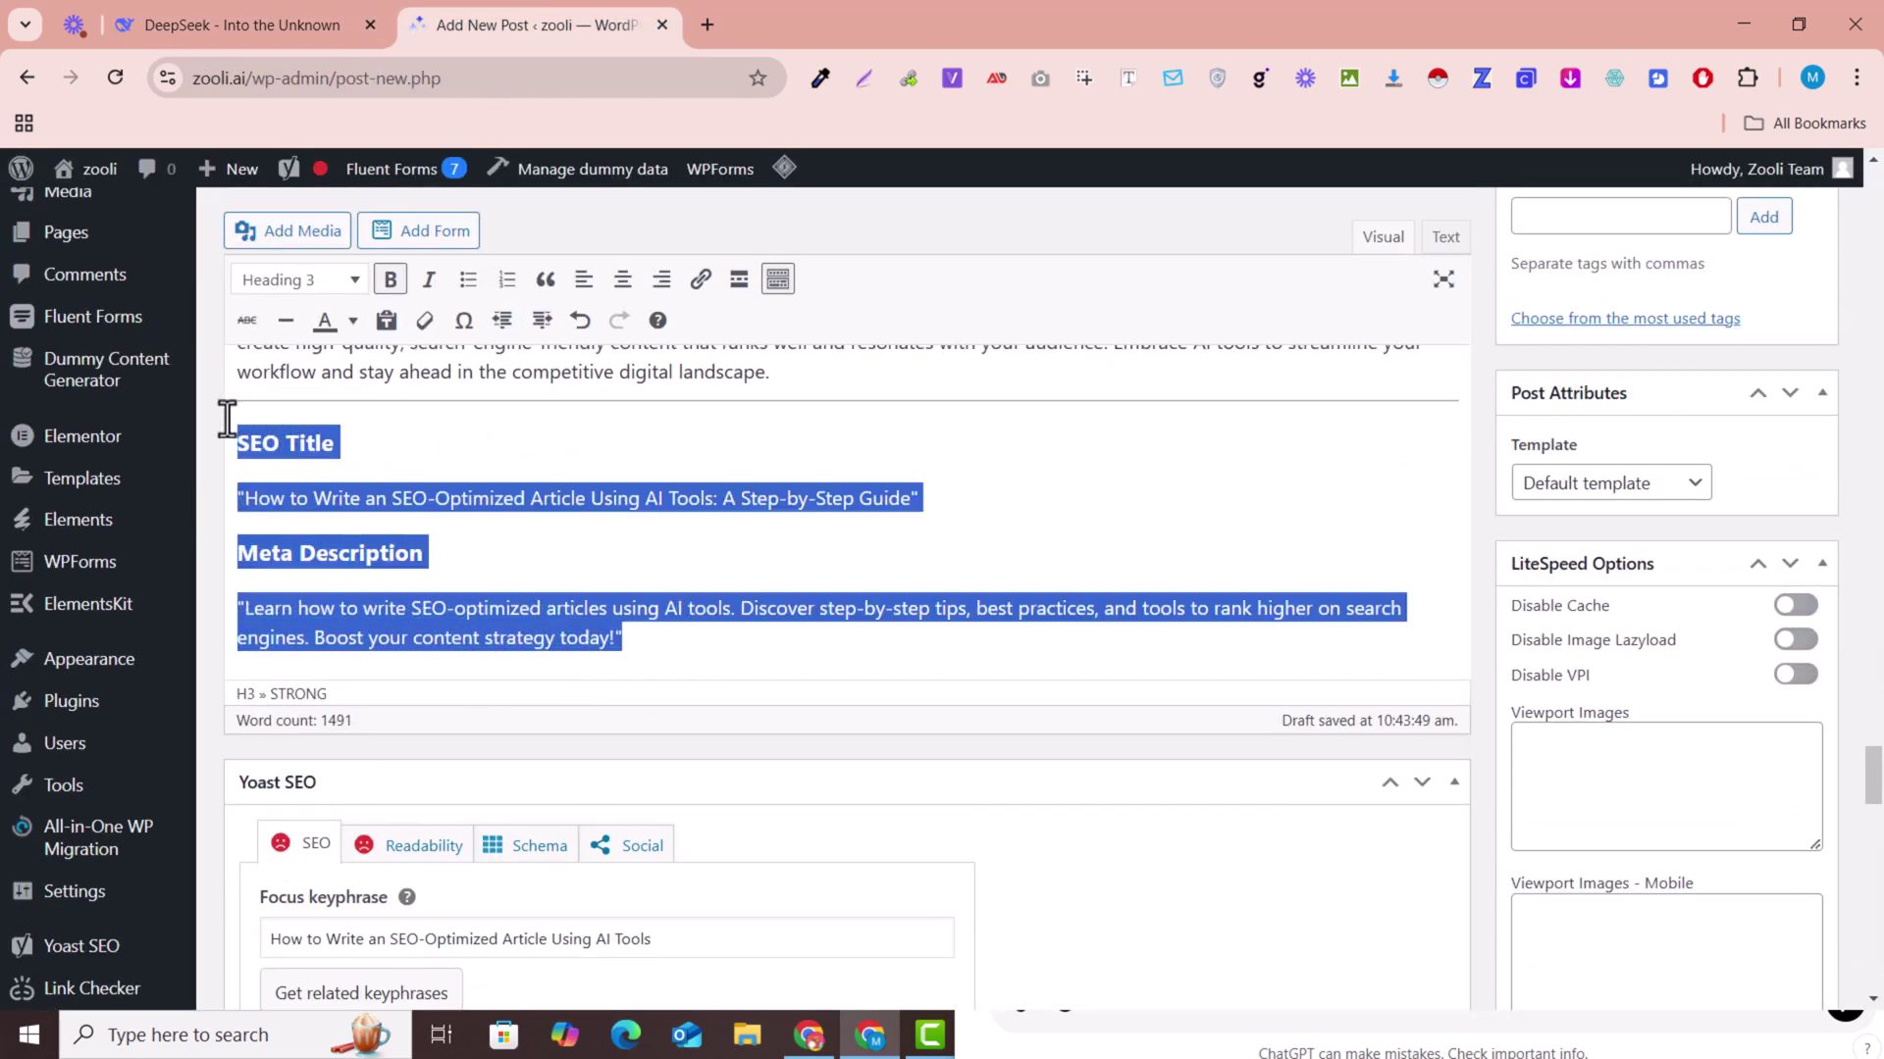
{"action": "key", "text": "Delete"}
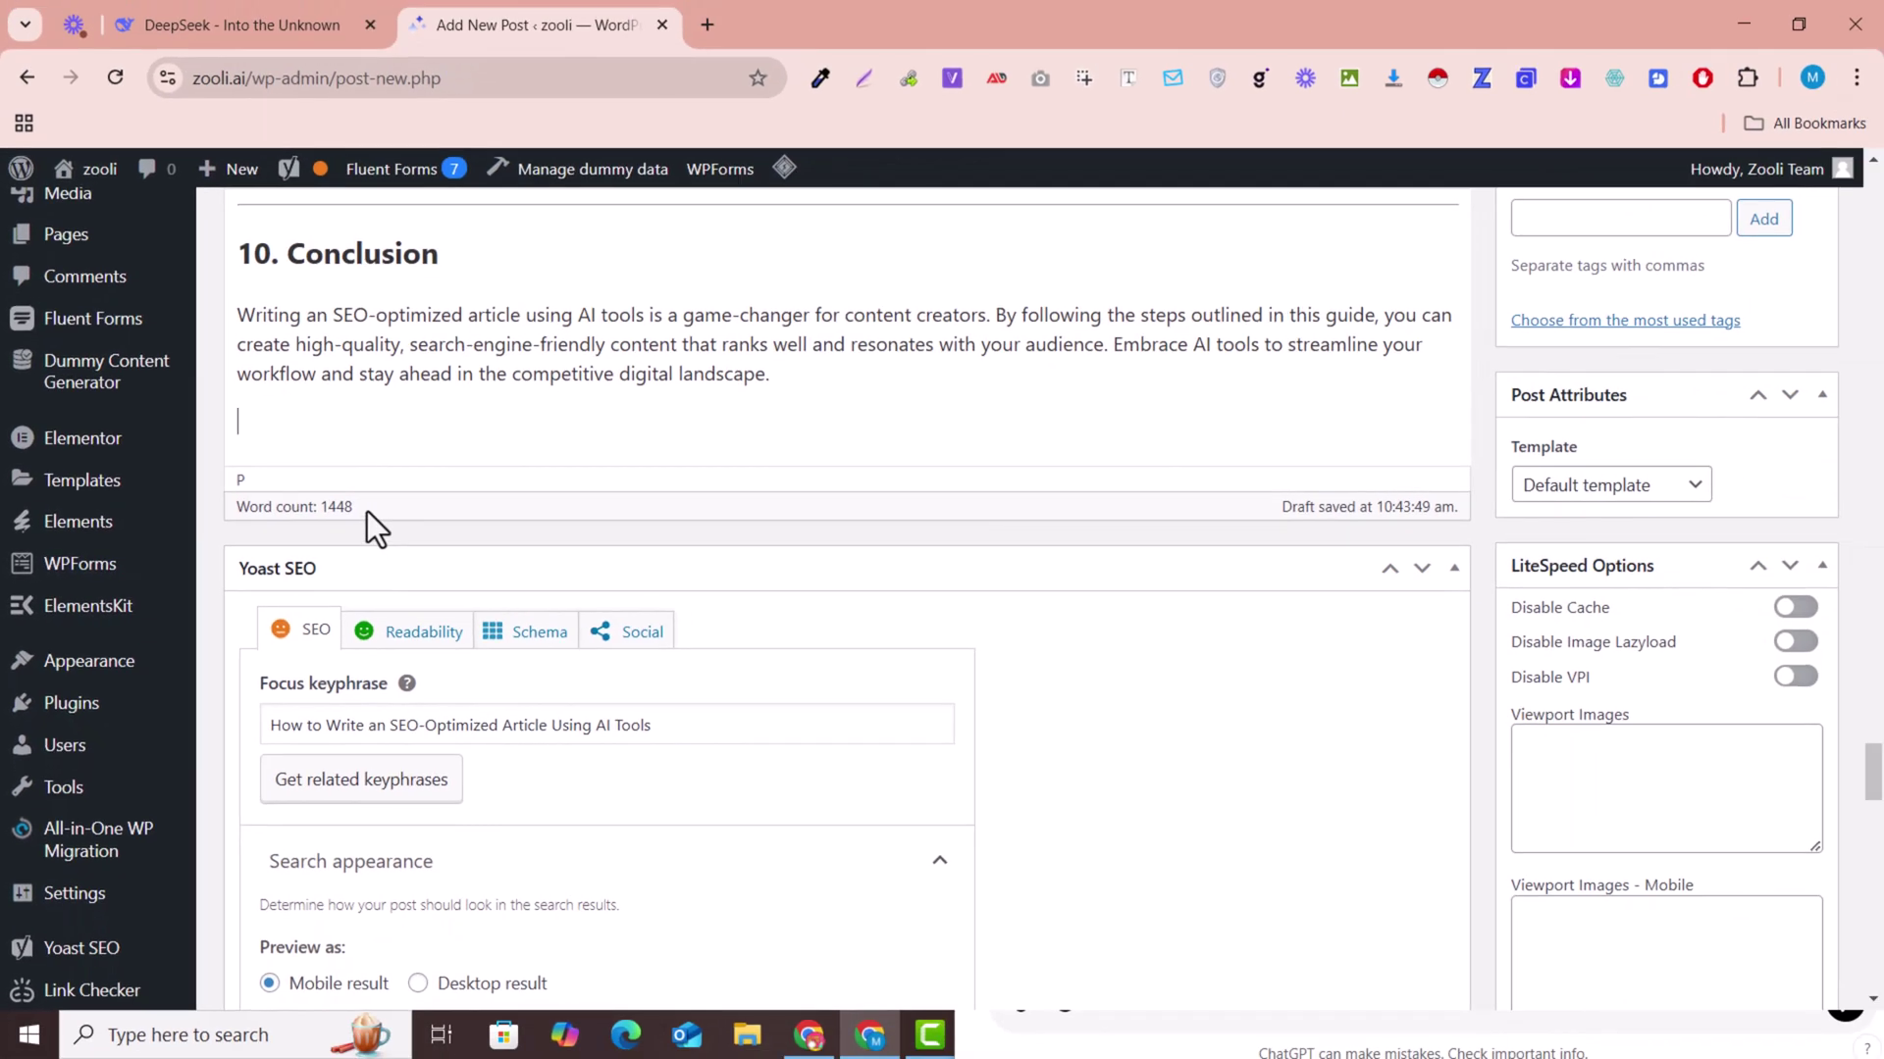
{"action": "scroll", "coordinate": [367, 511], "scroll_direction": "up", "scroll_amount": 5}
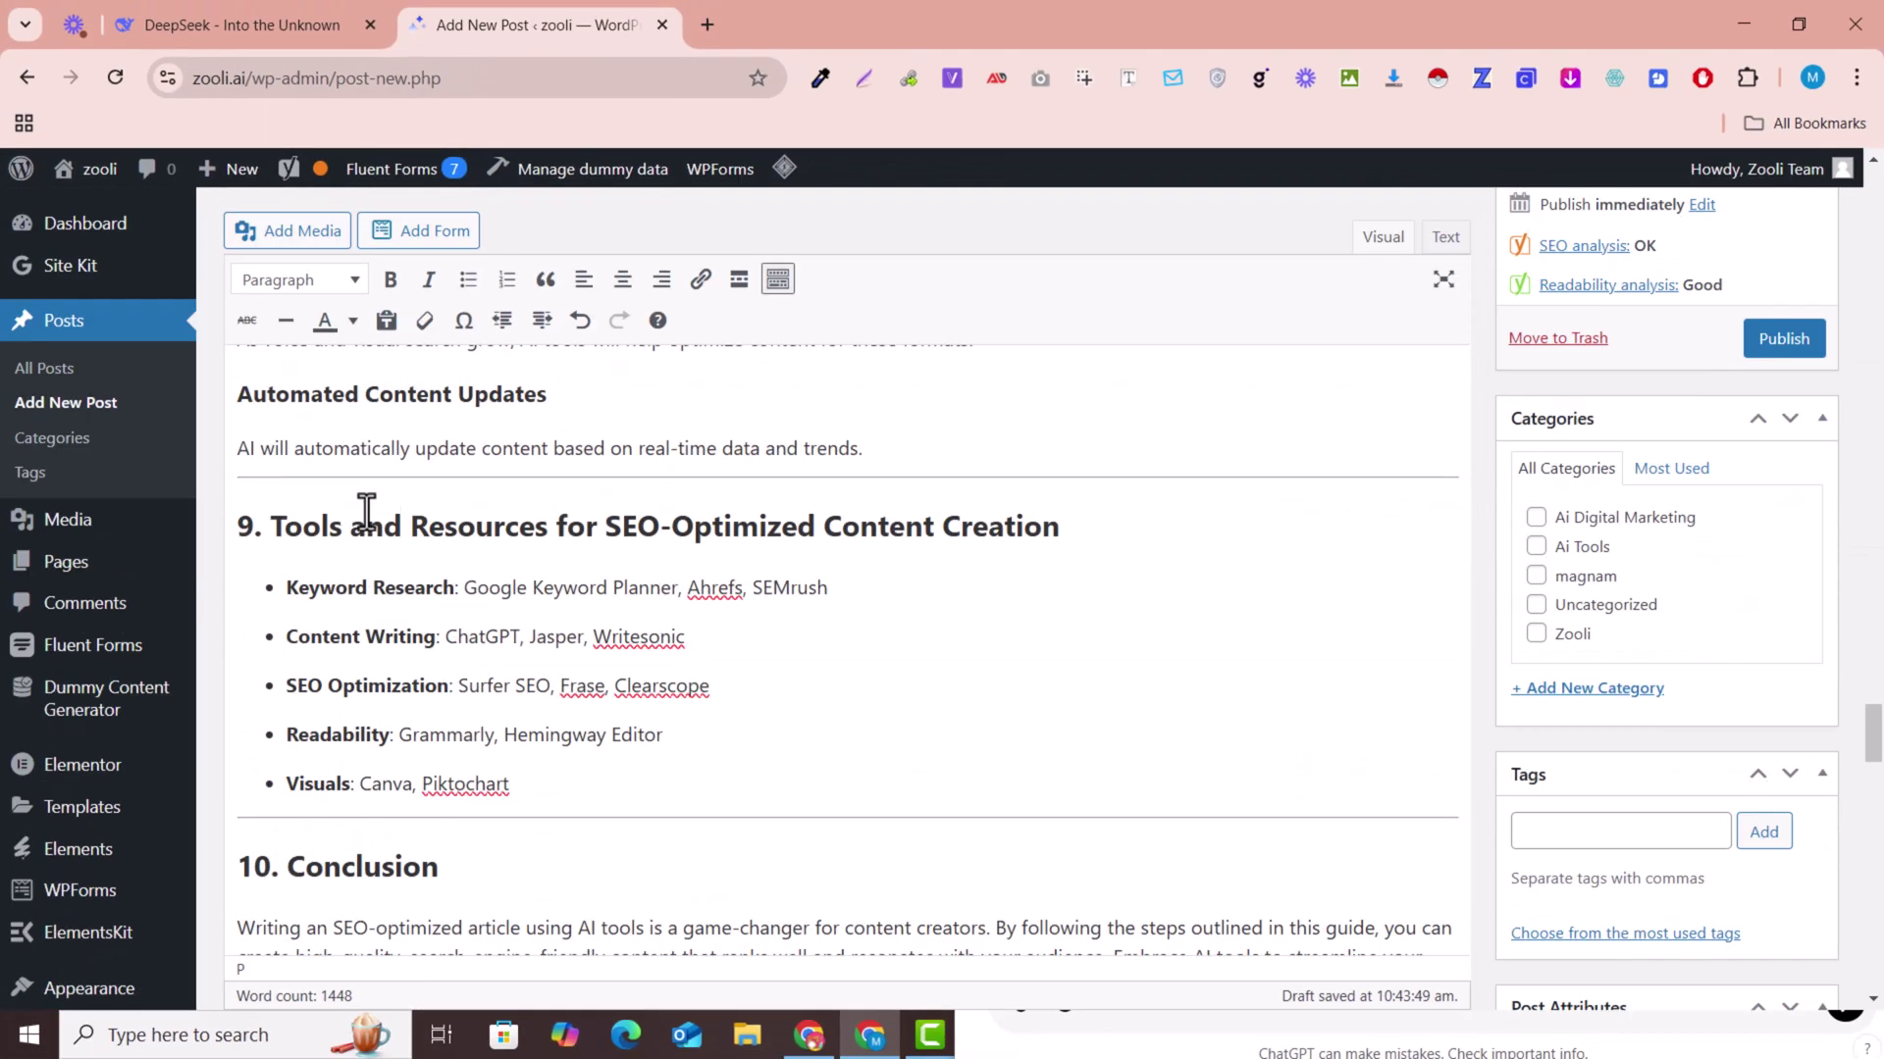
{"action": "scroll", "coordinate": [367, 511], "scroll_direction": "up", "scroll_amount": 5}
{"action": "scroll", "coordinate": [367, 511], "scroll_direction": "up", "scroll_amount": 4}
{"action": "scroll", "coordinate": [367, 510], "scroll_direction": "up", "scroll_amount": 4}
{"action": "scroll", "coordinate": [365, 510], "scroll_direction": "up", "scroll_amount": 4}
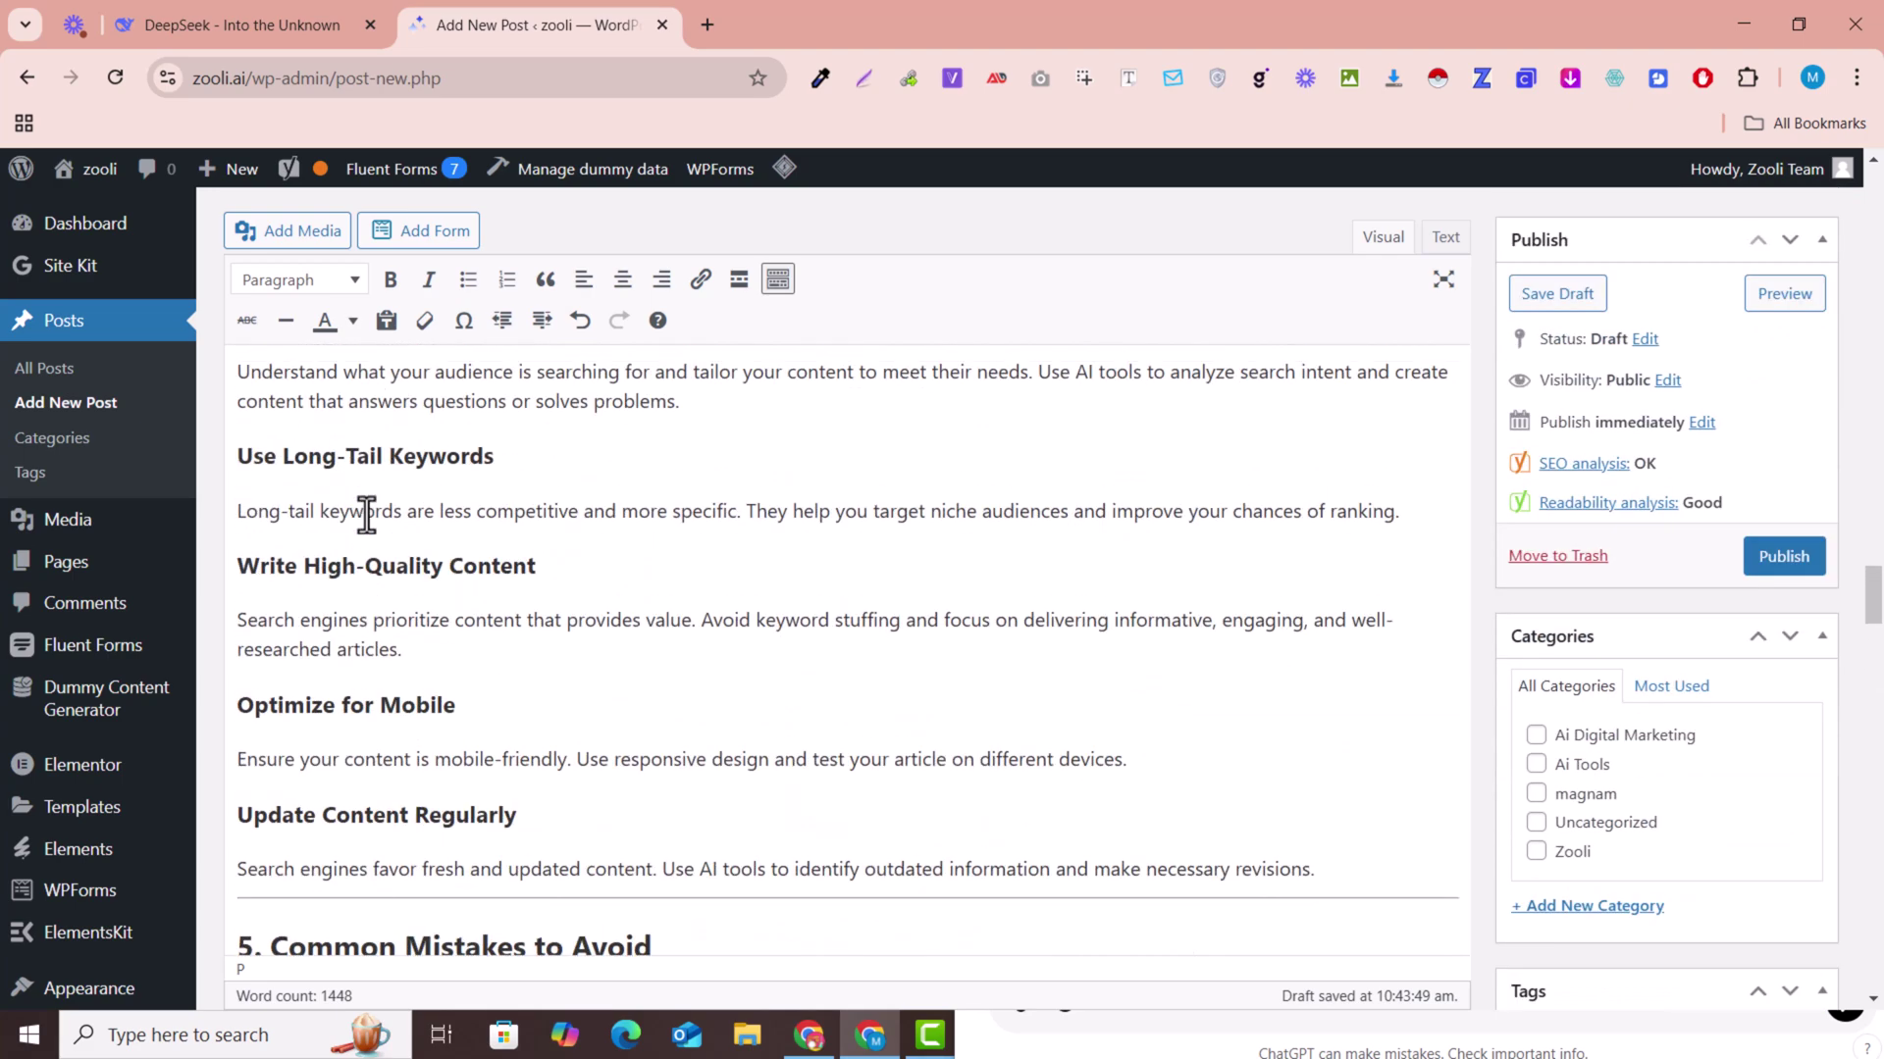
{"action": "scroll", "coordinate": [366, 511], "scroll_direction": "up", "scroll_amount": 2}
{"action": "scroll", "coordinate": [367, 512], "scroll_direction": "up", "scroll_amount": 4}
{"action": "scroll", "coordinate": [402, 633], "scroll_direction": "up", "scroll_amount": 5}
{"action": "scroll", "coordinate": [402, 634], "scroll_direction": "up", "scroll_amount": 5}
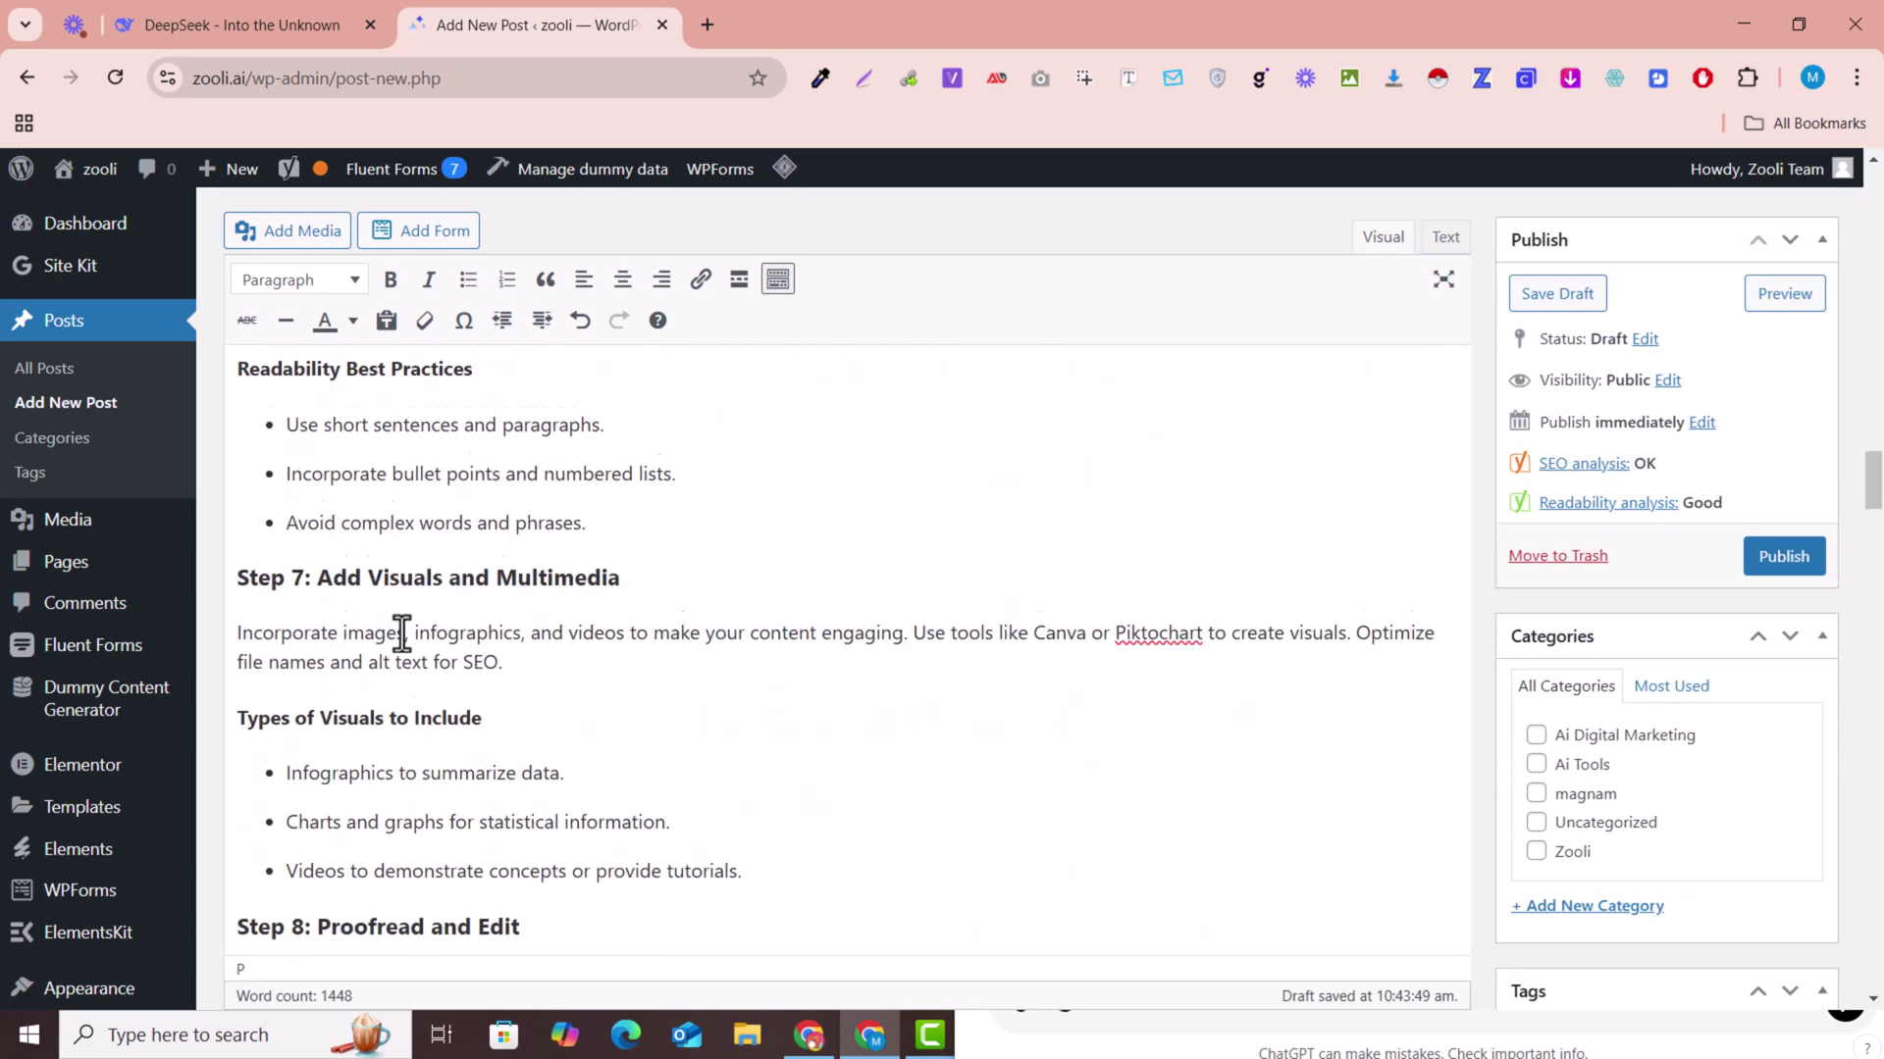
{"action": "scroll", "coordinate": [402, 633], "scroll_direction": "up", "scroll_amount": 5}
{"action": "scroll", "coordinate": [403, 633], "scroll_direction": "up", "scroll_amount": 5}
{"action": "scroll", "coordinate": [402, 634], "scroll_direction": "up", "scroll_amount": 5}
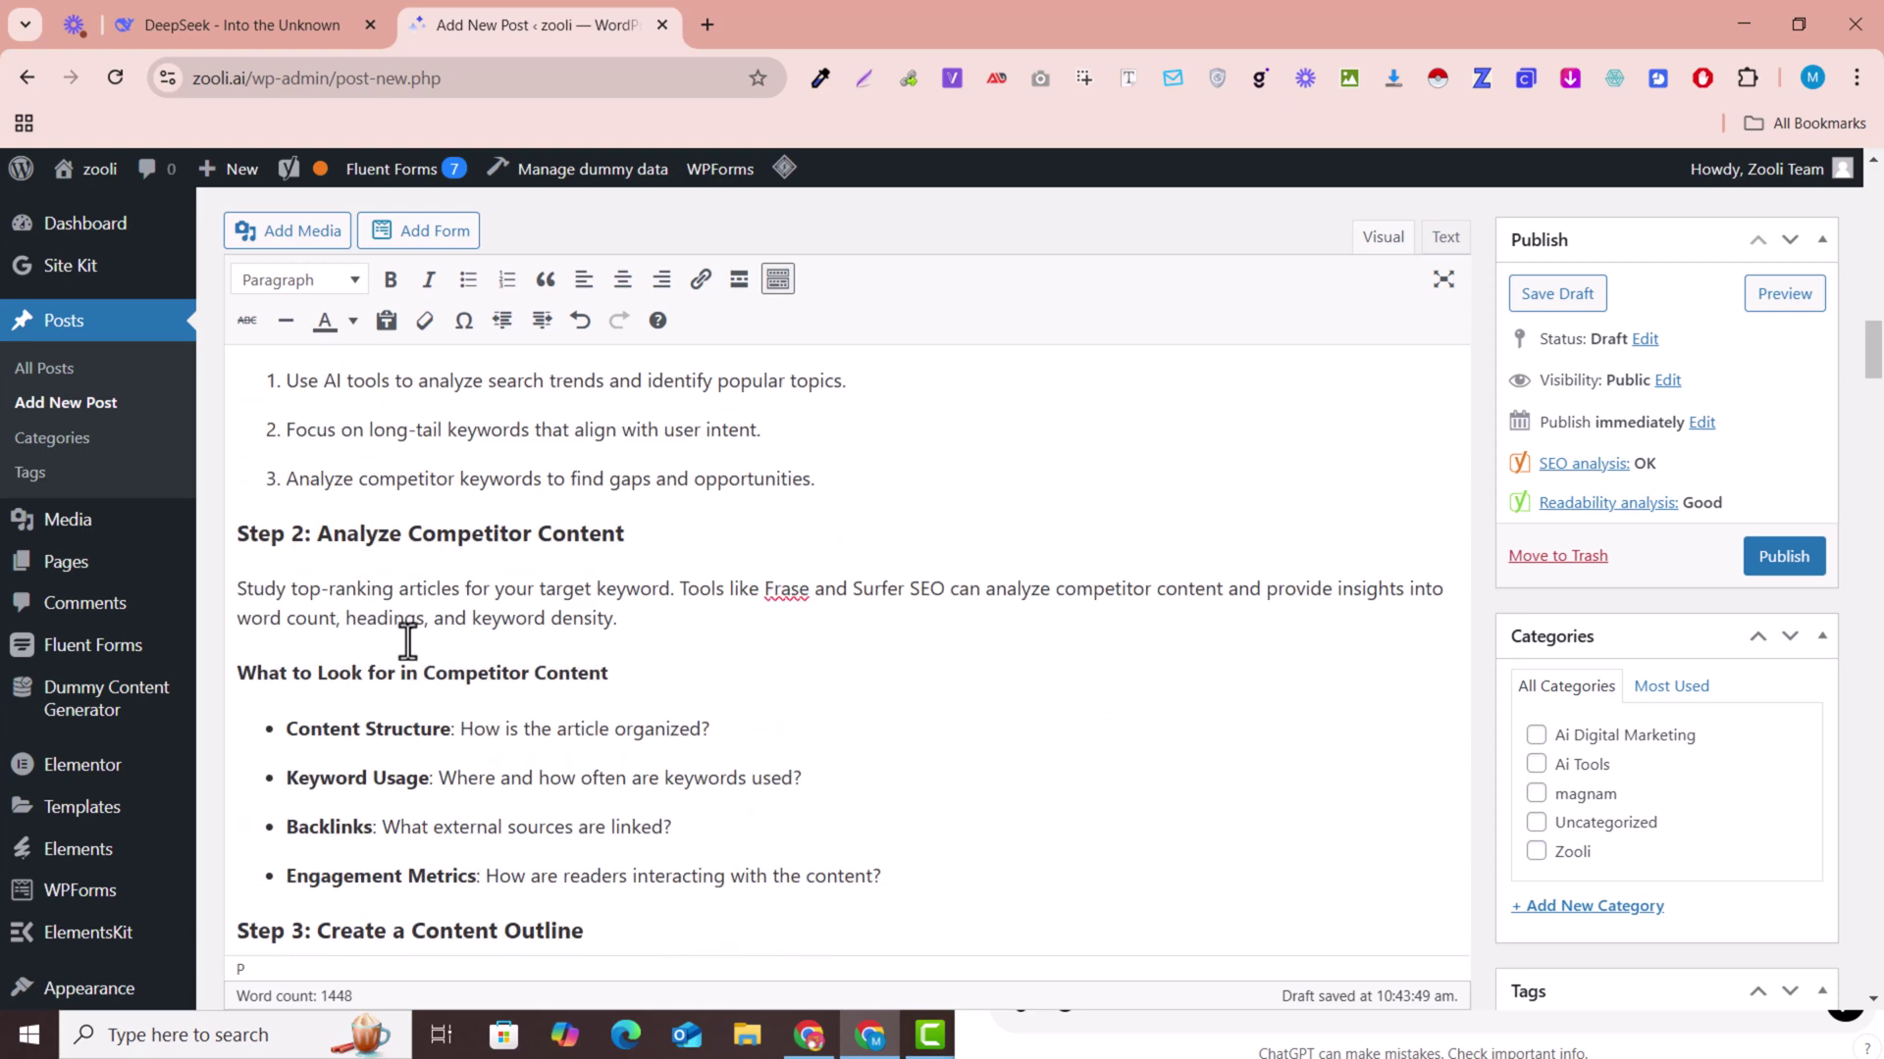
{"action": "scroll", "coordinate": [418, 652], "scroll_direction": "up", "scroll_amount": 5}
{"action": "scroll", "coordinate": [543, 964], "scroll_direction": "up", "scroll_amount": 5}
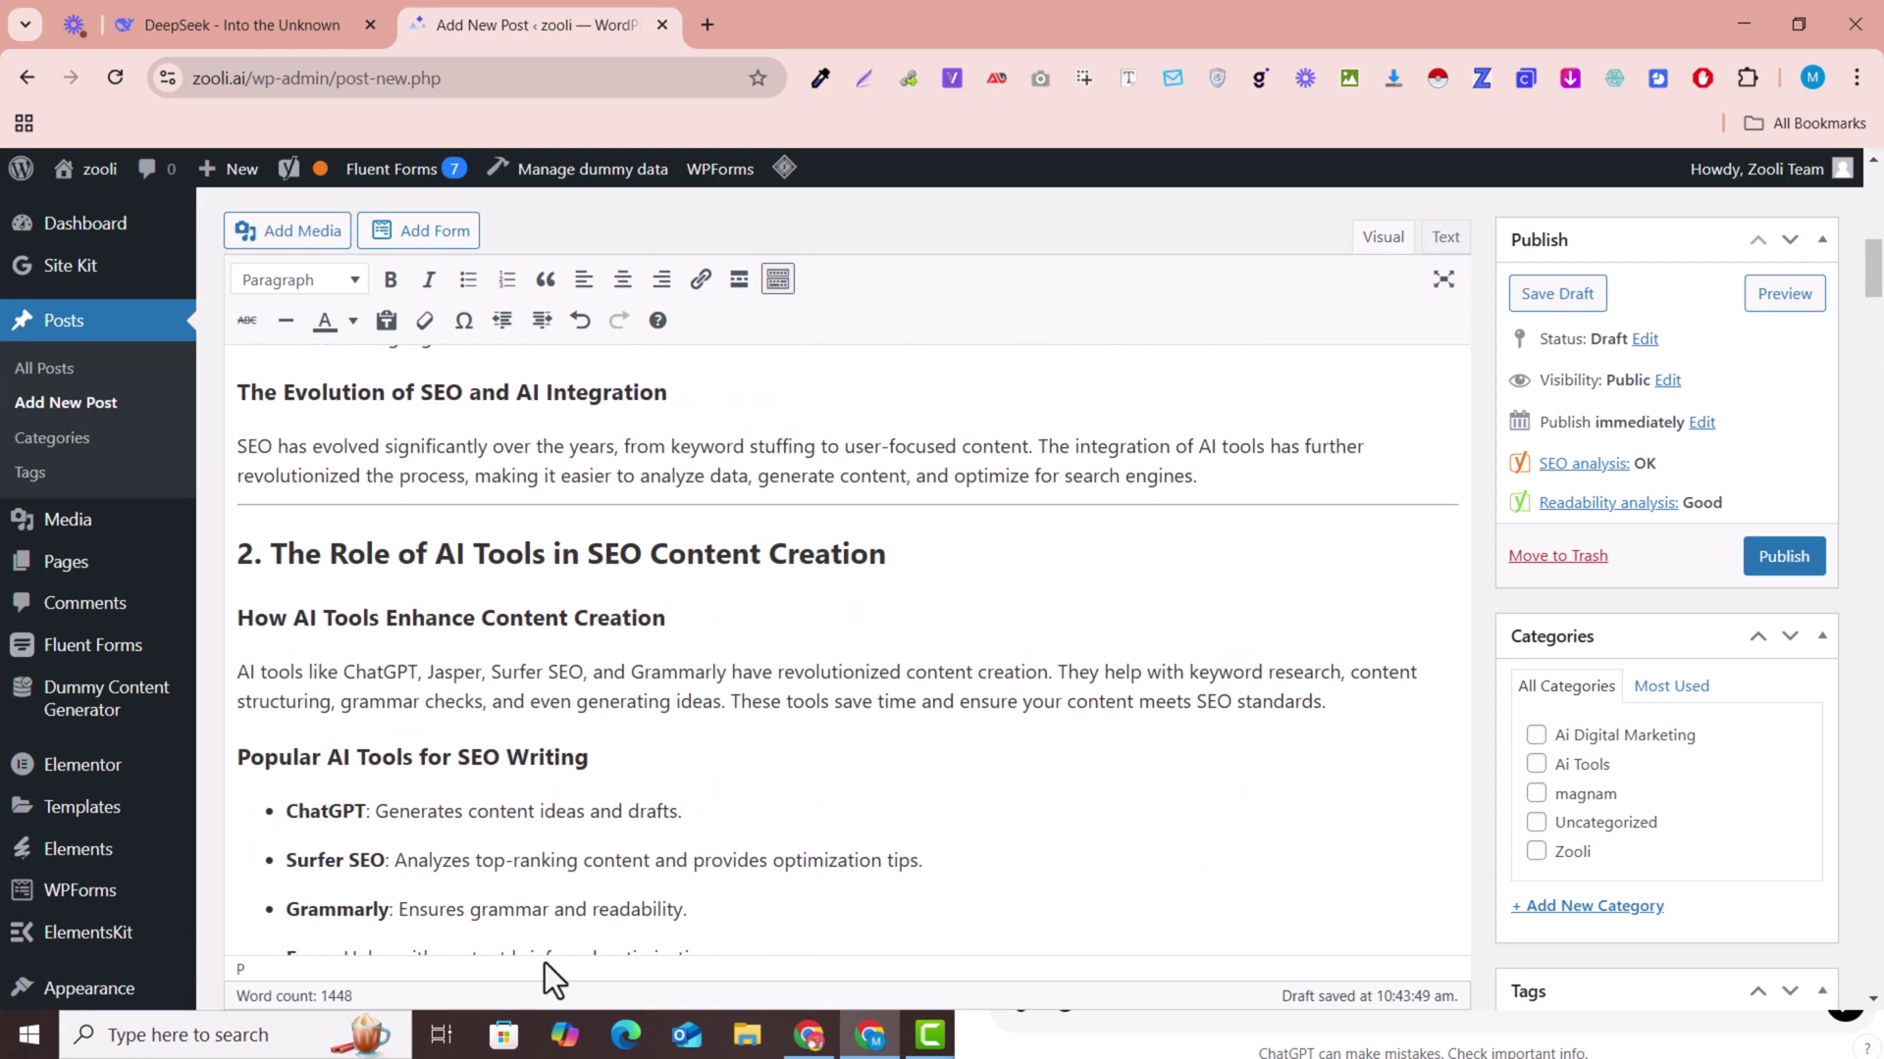
{"action": "scroll", "coordinate": [545, 962], "scroll_direction": "up", "scroll_amount": 5}
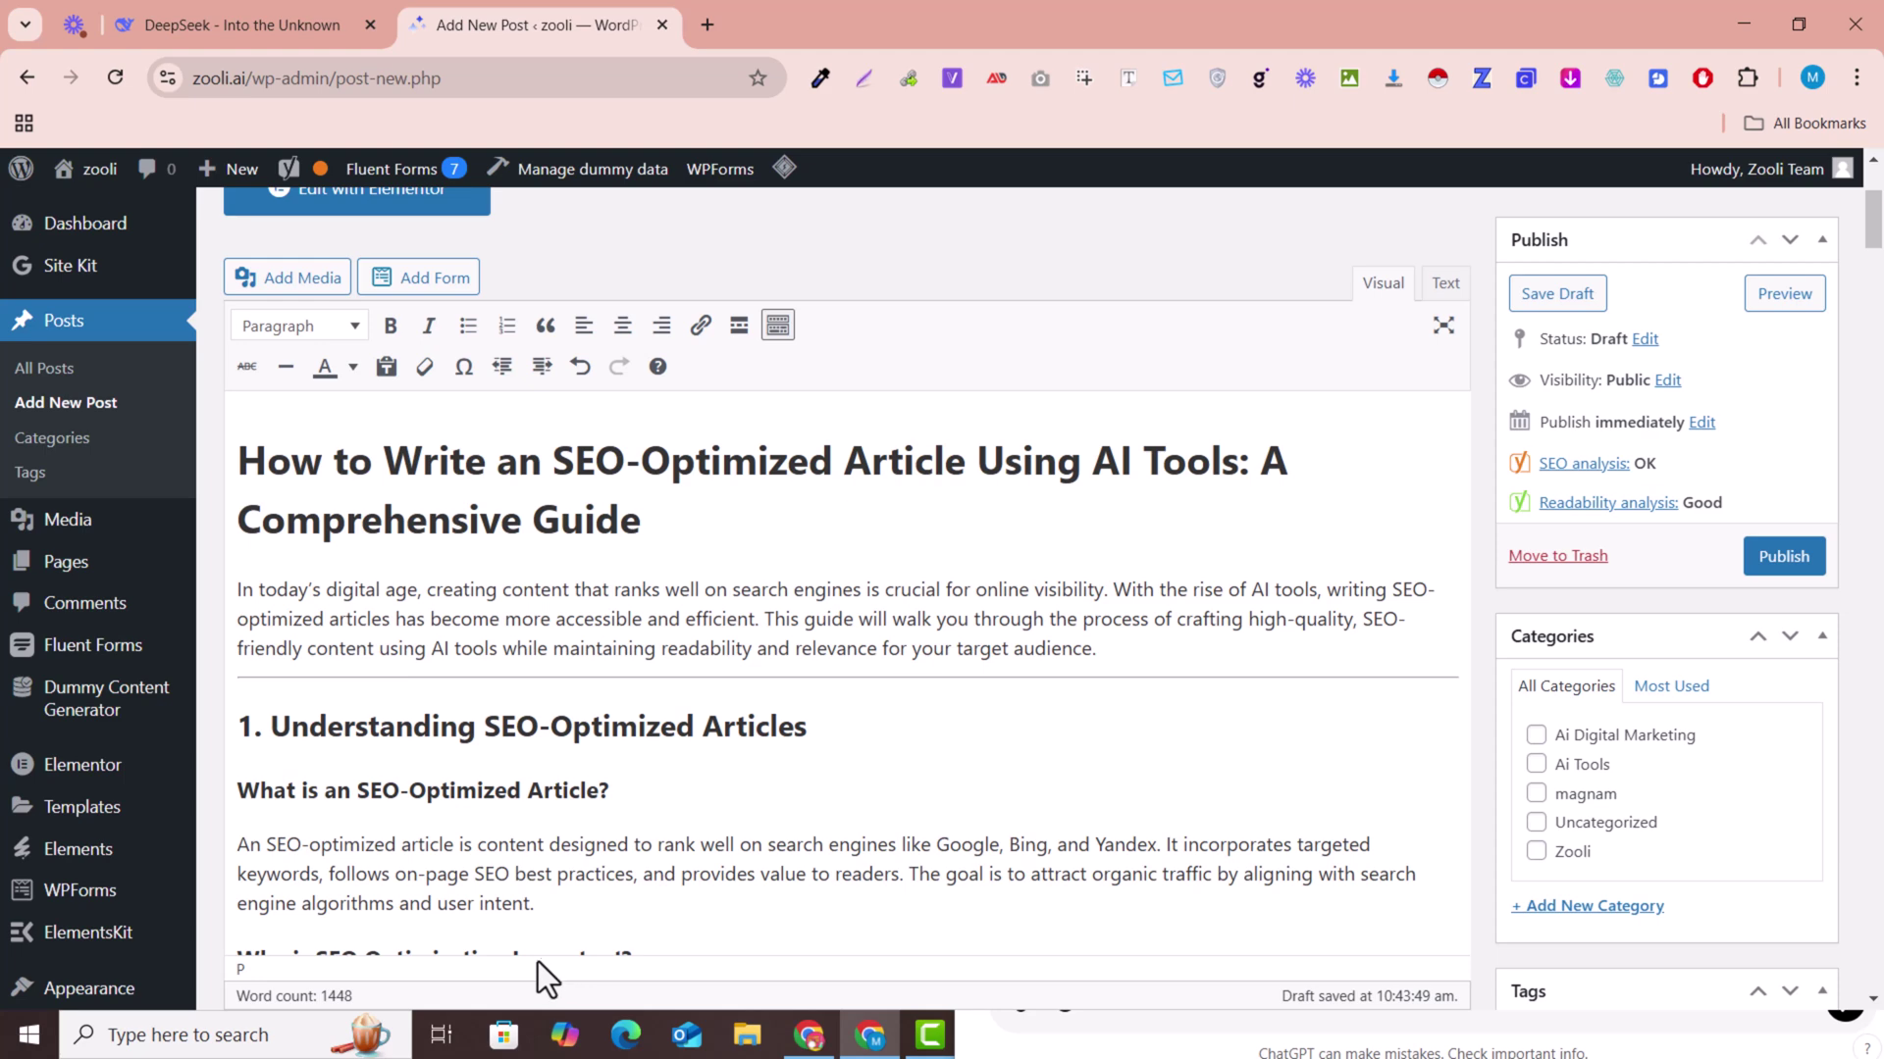
{"action": "scroll", "coordinate": [537, 961], "scroll_direction": "down", "scroll_amount": 3}
{"action": "scroll", "coordinate": [542, 954], "scroll_direction": "down", "scroll_amount": 2}
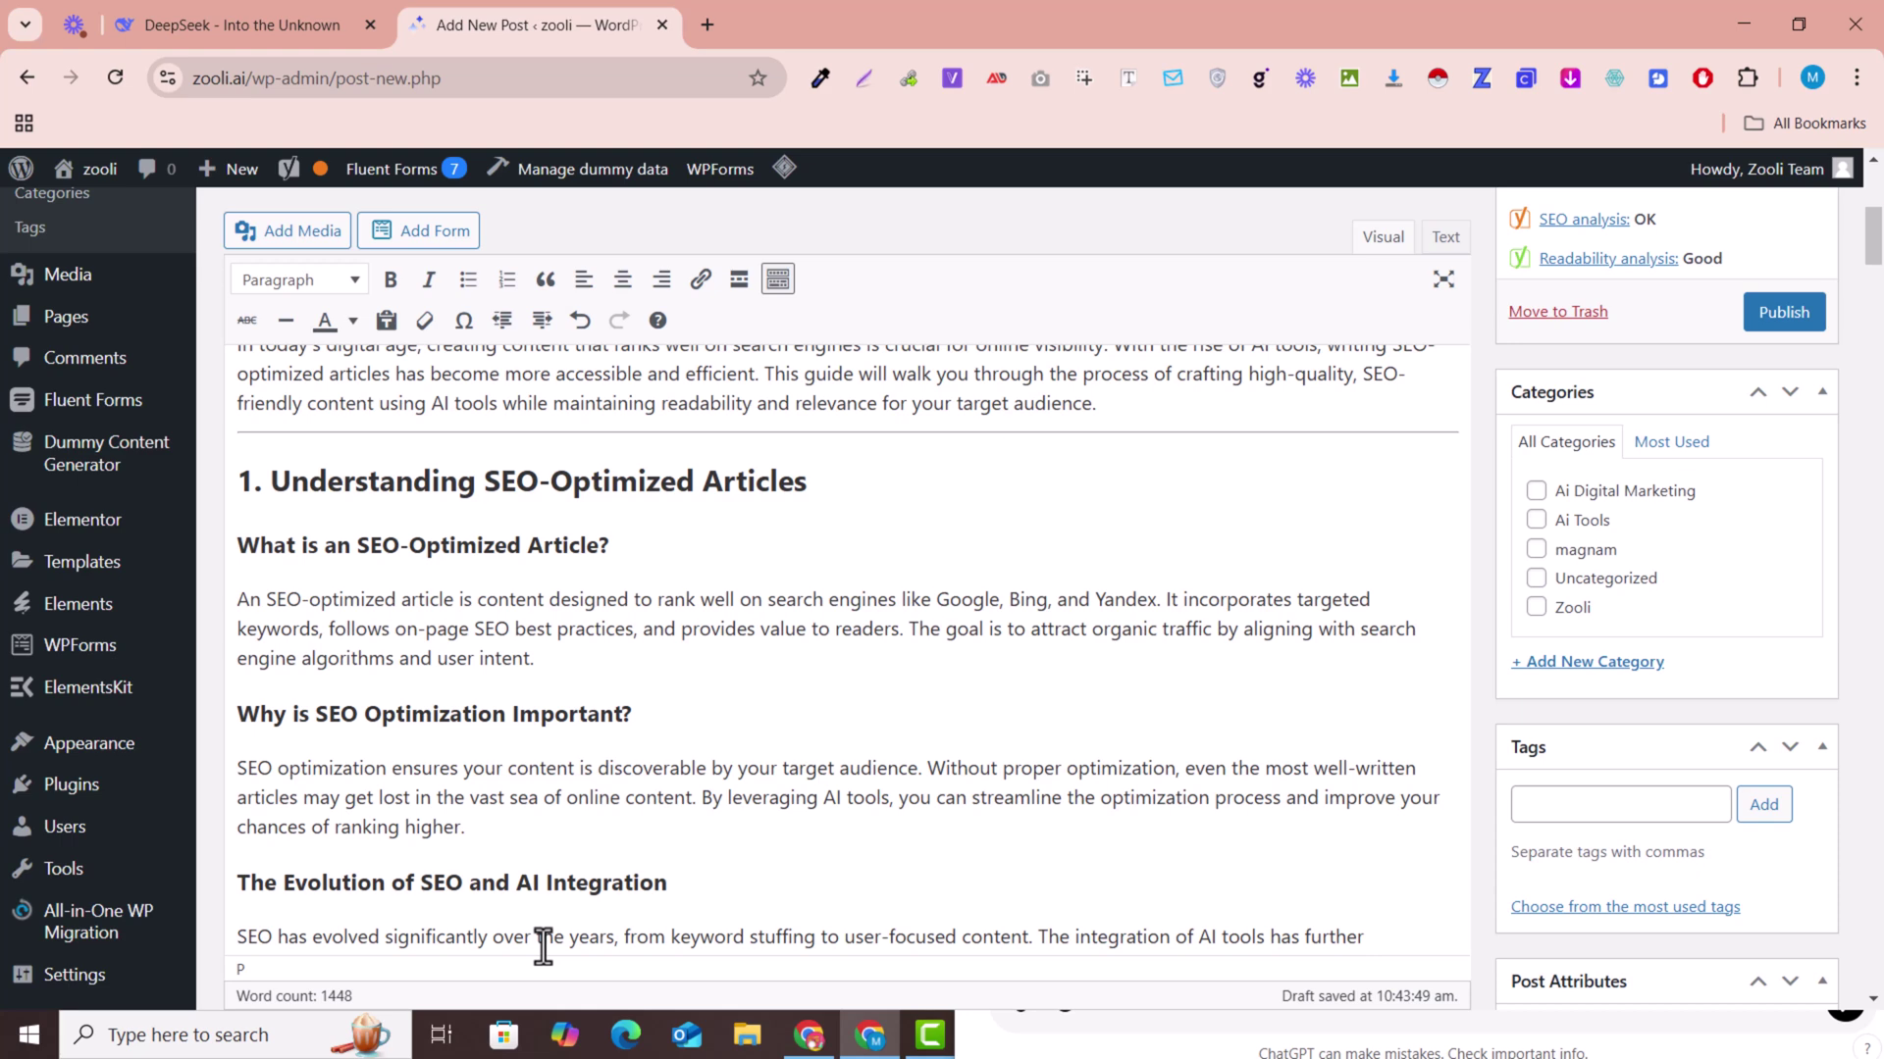
{"action": "scroll", "coordinate": [545, 942], "scroll_direction": "down", "scroll_amount": 4}
{"action": "scroll", "coordinate": [441, 971], "scroll_direction": "down", "scroll_amount": 3}
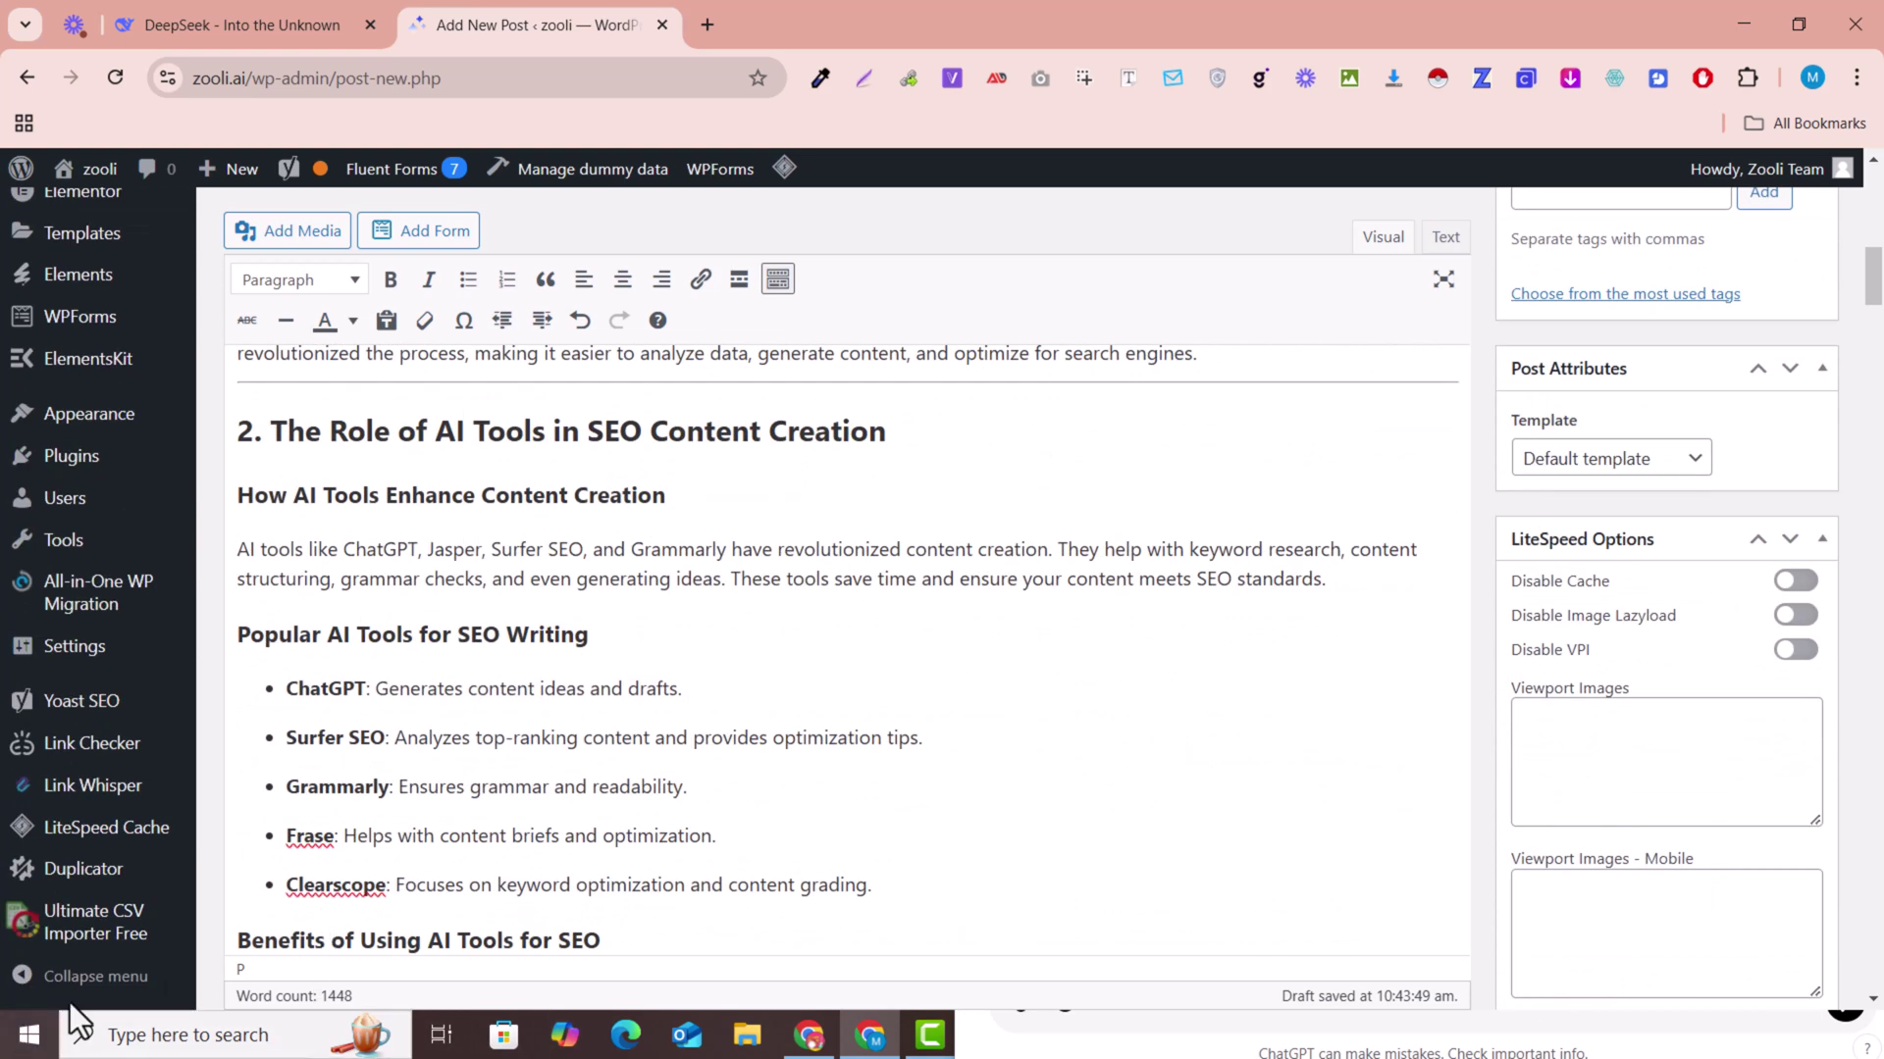